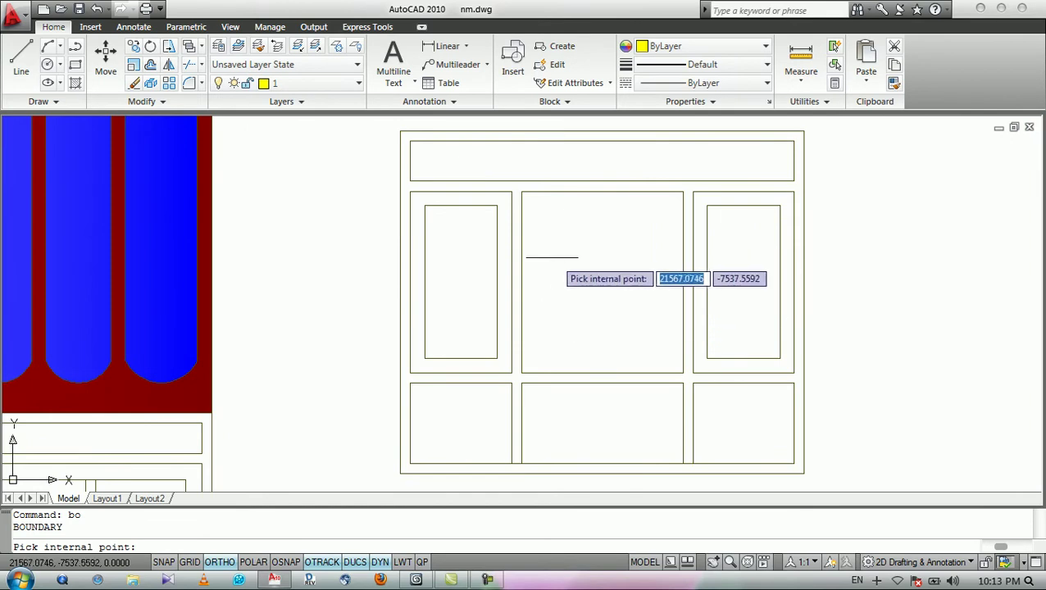
- Create boundary polylines on layer 1 from the frame areas of the window's two side sashes
scroll(549, 257, down, 1)
scroll(571, 277, up, 1)
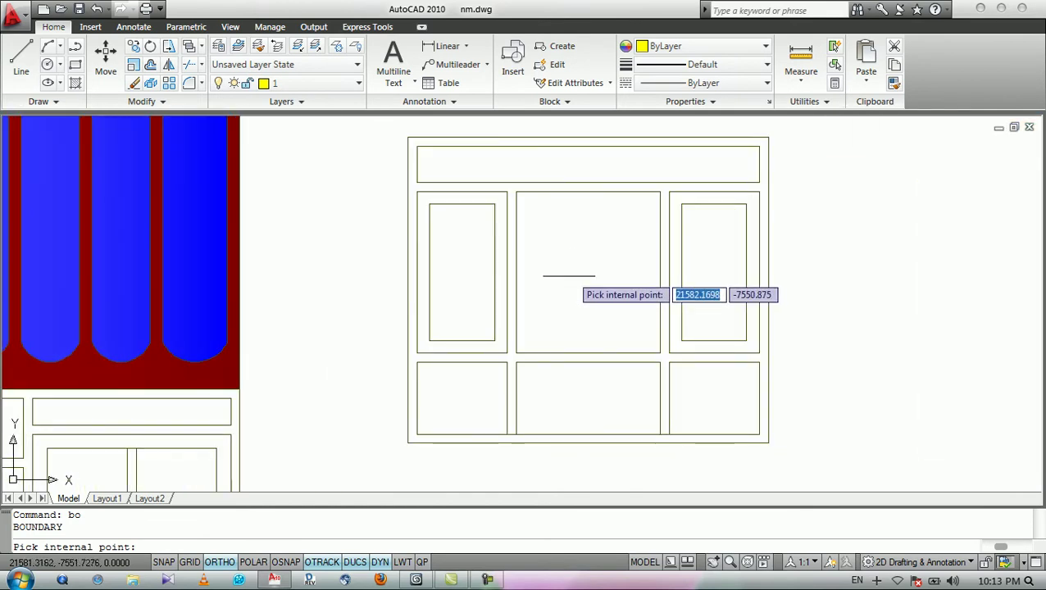
click(502, 246)
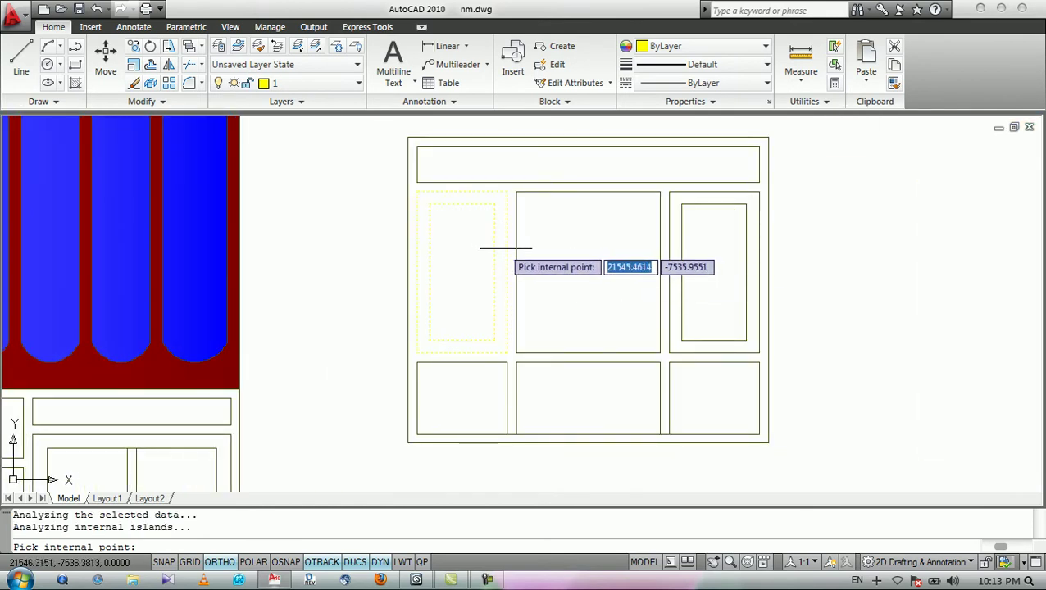
click(672, 244)
key(Return)
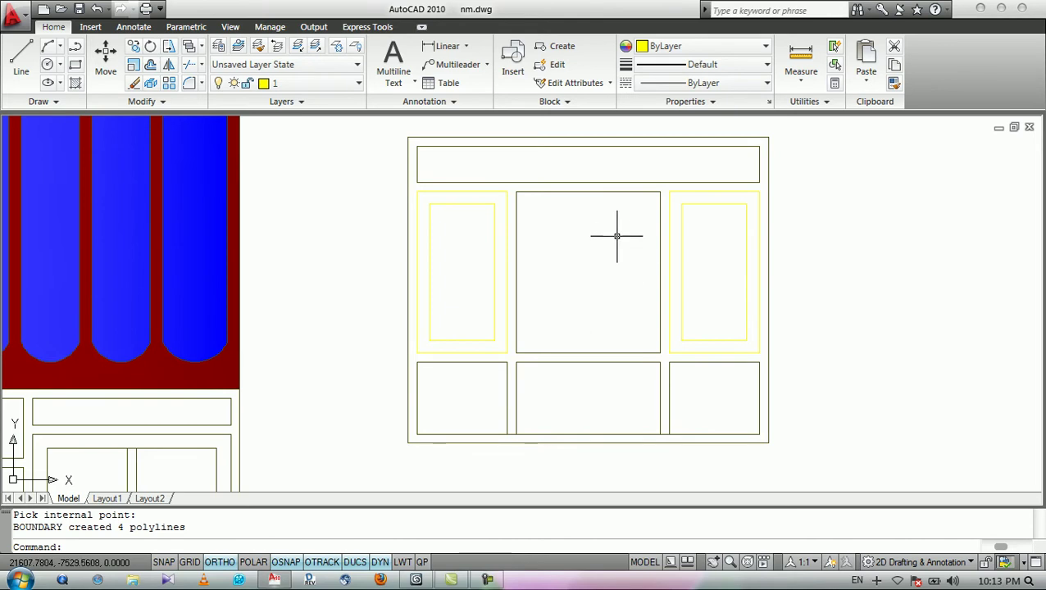
middle_drag(617, 236, 532, 236)
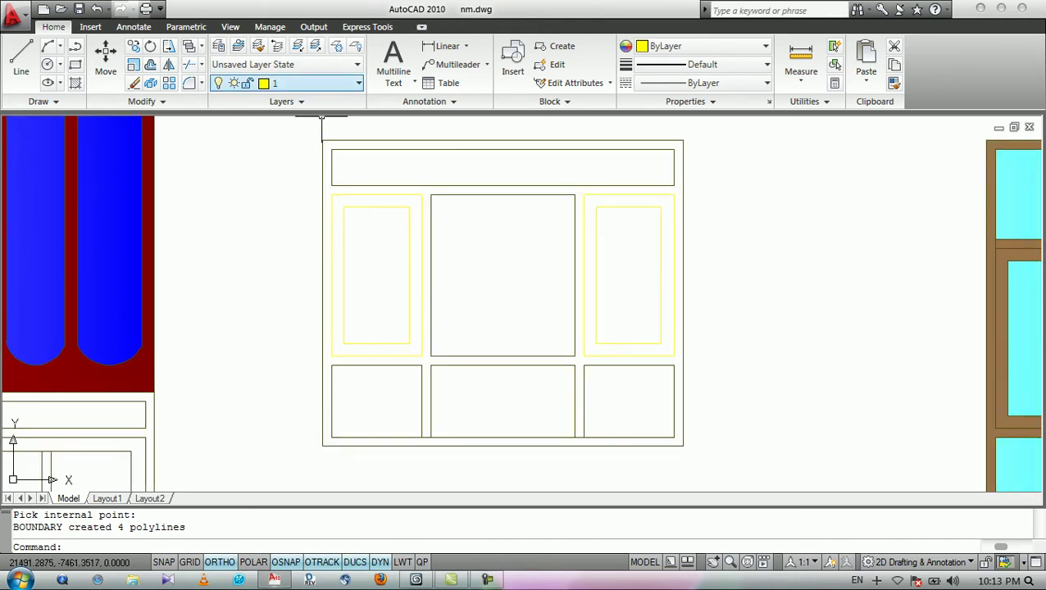
click(481, 242)
click(497, 236)
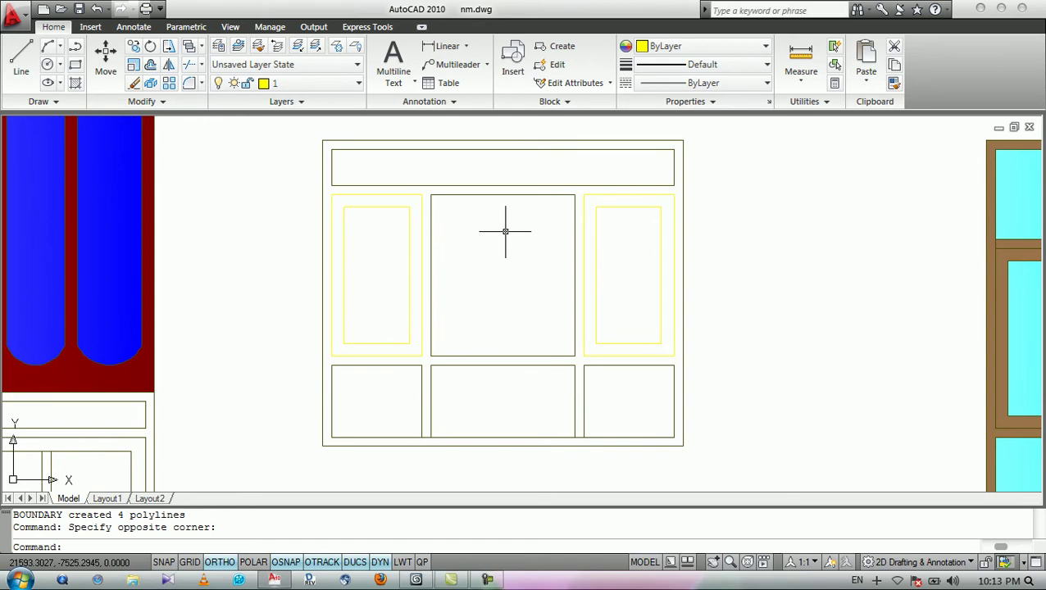
middle_drag(539, 236, 545, 237)
click(523, 261)
click(514, 273)
- Make layer 2 current and create boundary polylines from the main frame area between the window's outer outline and its openings
click(303, 83)
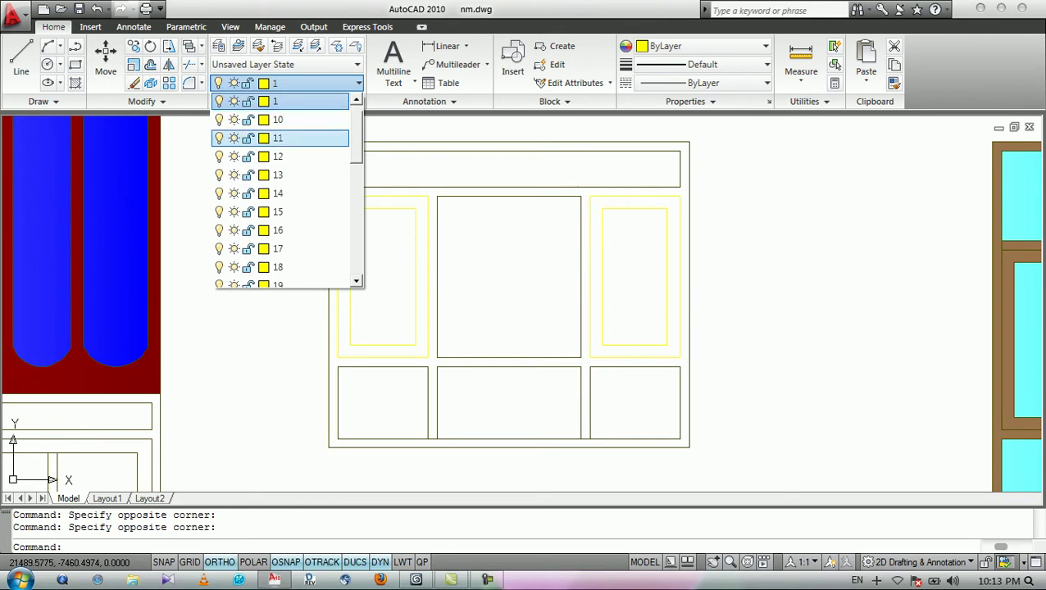
scroll(279, 137, down, 2)
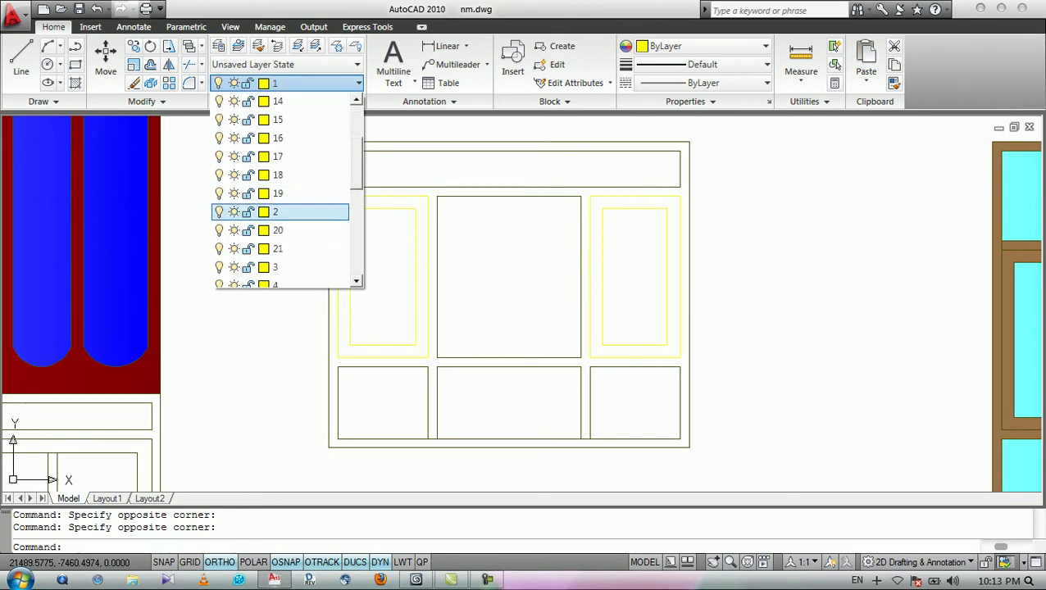
click(279, 211)
text(bo)
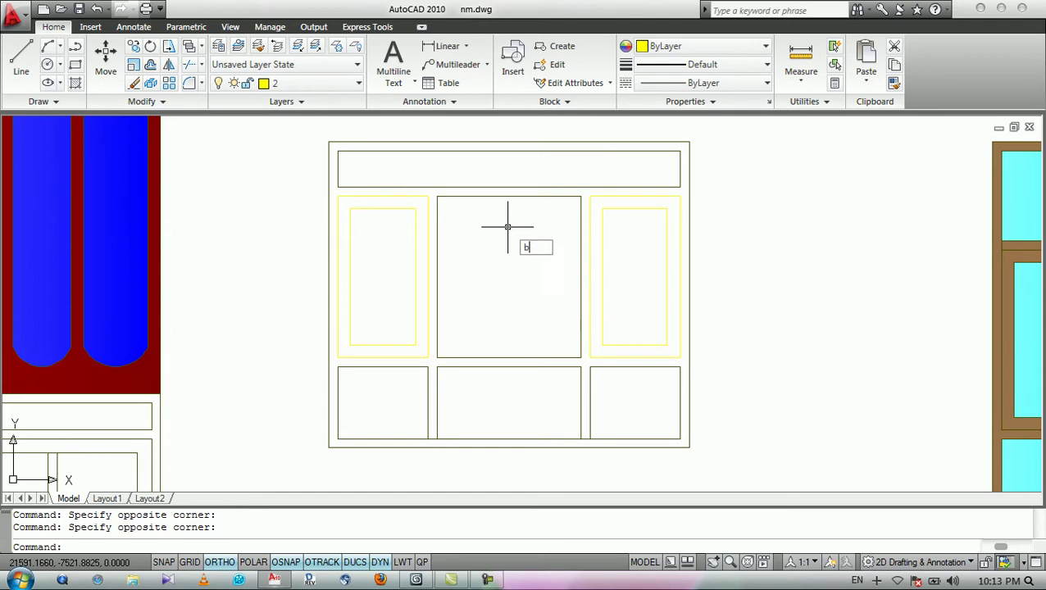
key(Return)
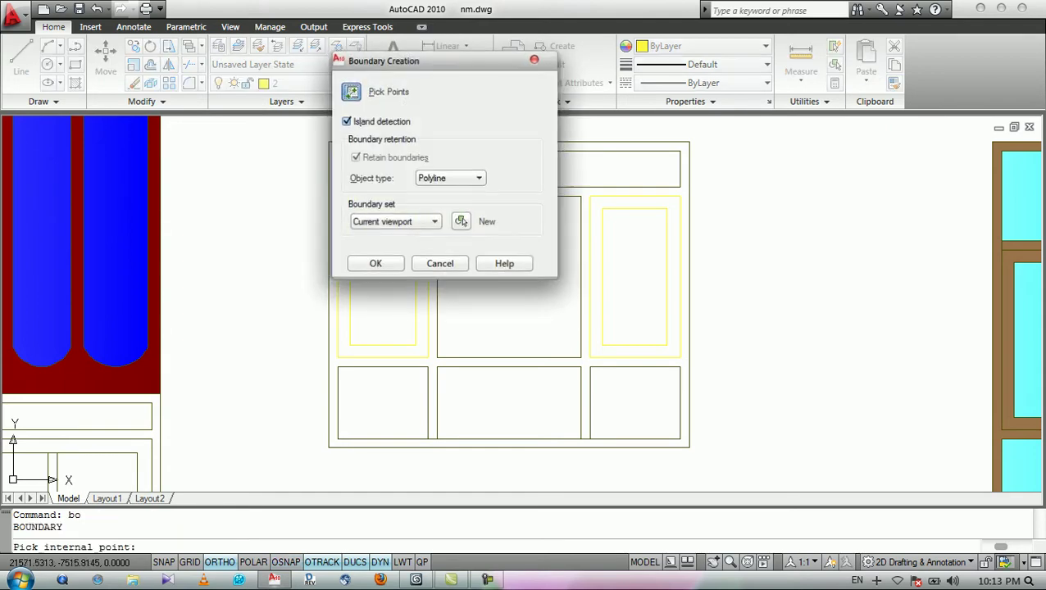
click(351, 91)
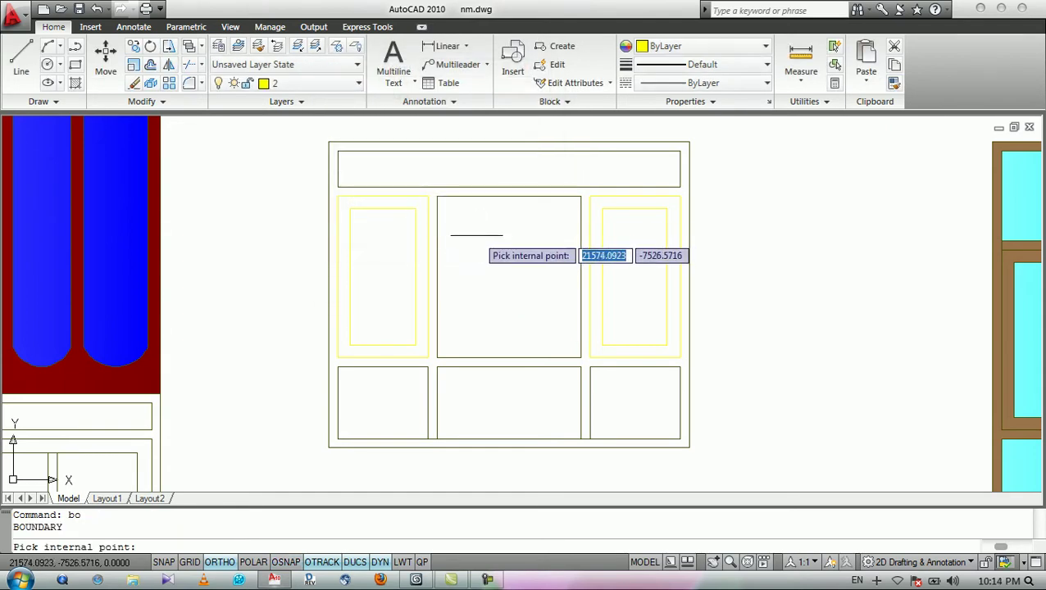
click(490, 191)
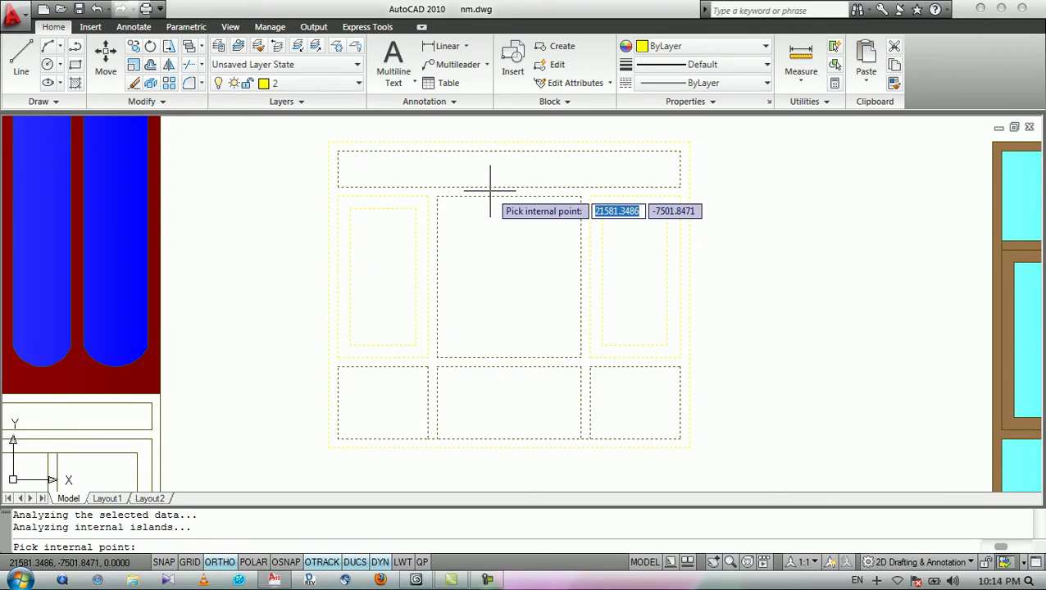
key(Return)
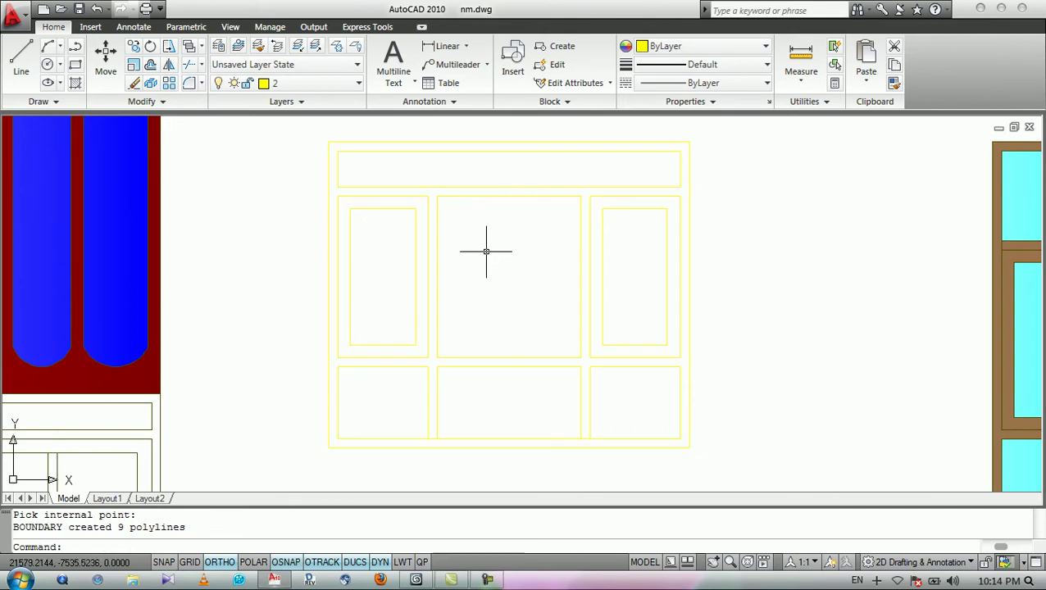
- Make layer 3 current and create boundary polylines for the upper pane, centre pane, two inner side panes and three lower panes
click(316, 83)
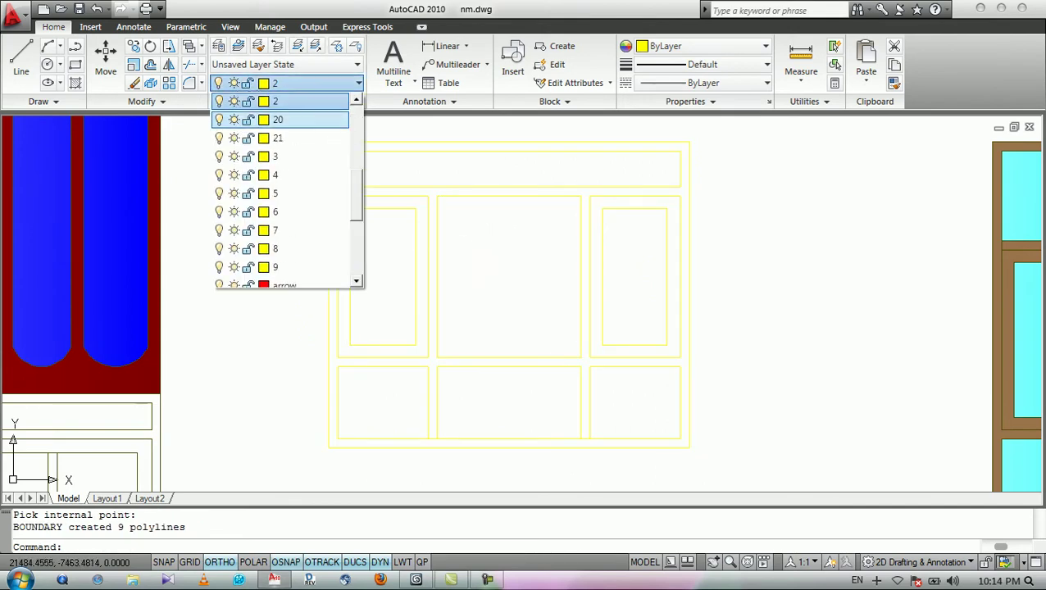
click(279, 156)
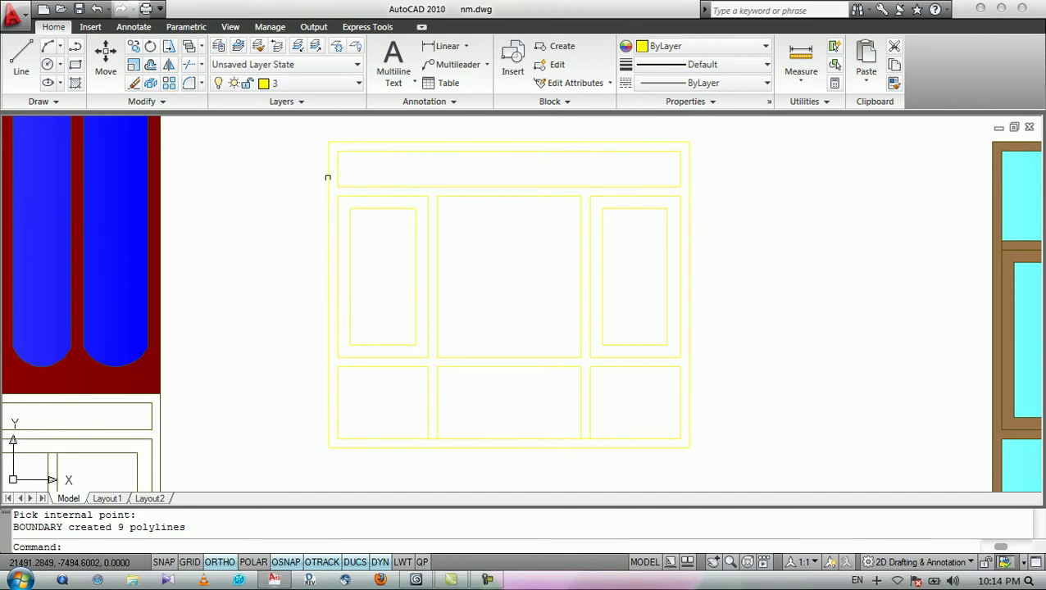
text(b)
key(Return)
key(Return)
click(488, 175)
click(389, 261)
click(506, 261)
click(622, 252)
click(620, 383)
click(509, 395)
click(399, 391)
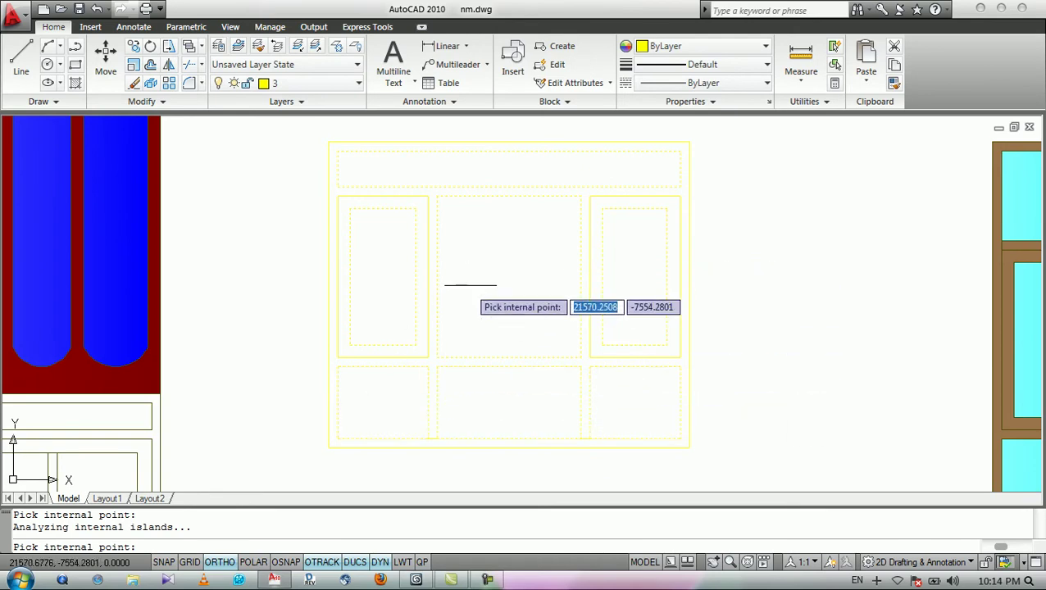
key(Return)
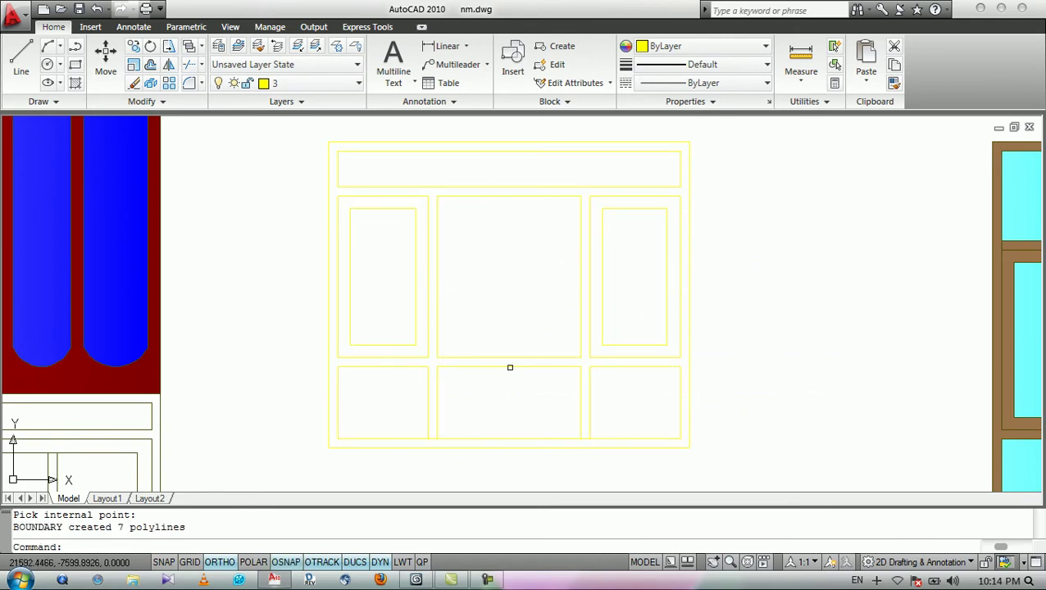
- Save the nm.dwg drawing and switch to 3ds Max
key(ctrl+s)
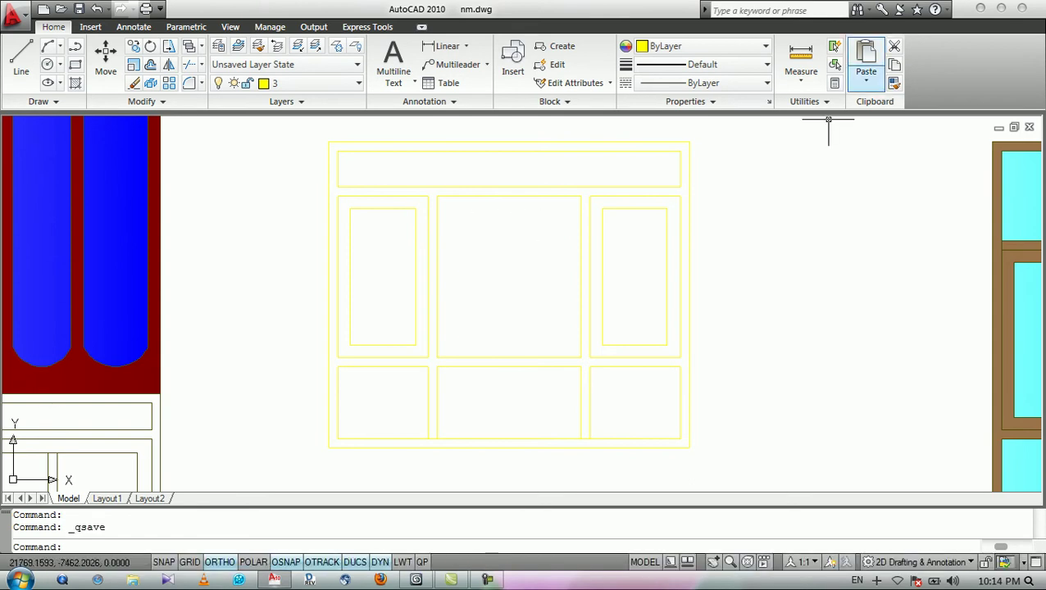
click(1002, 9)
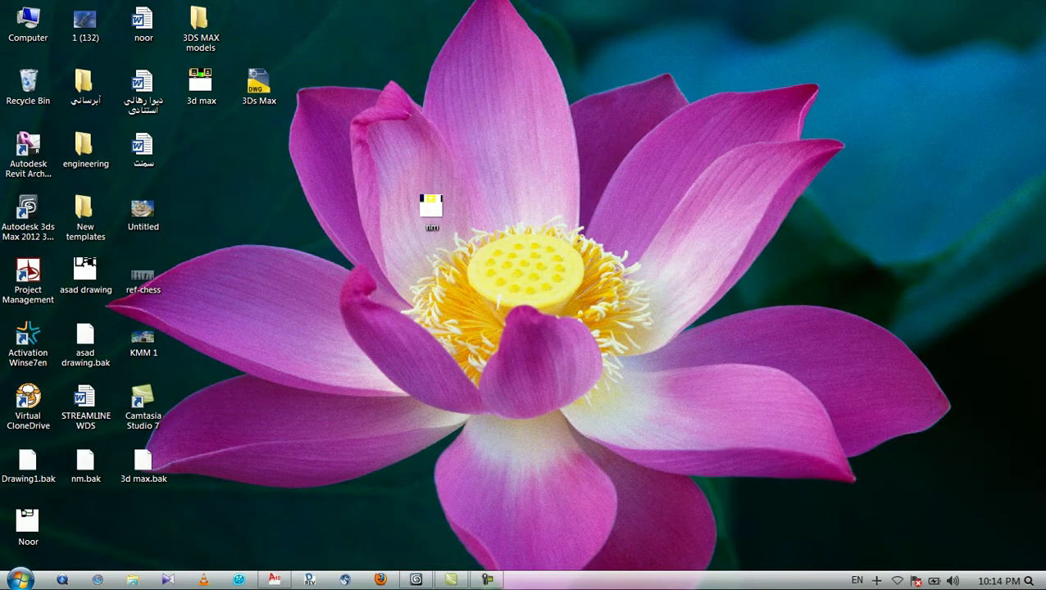
click(416, 580)
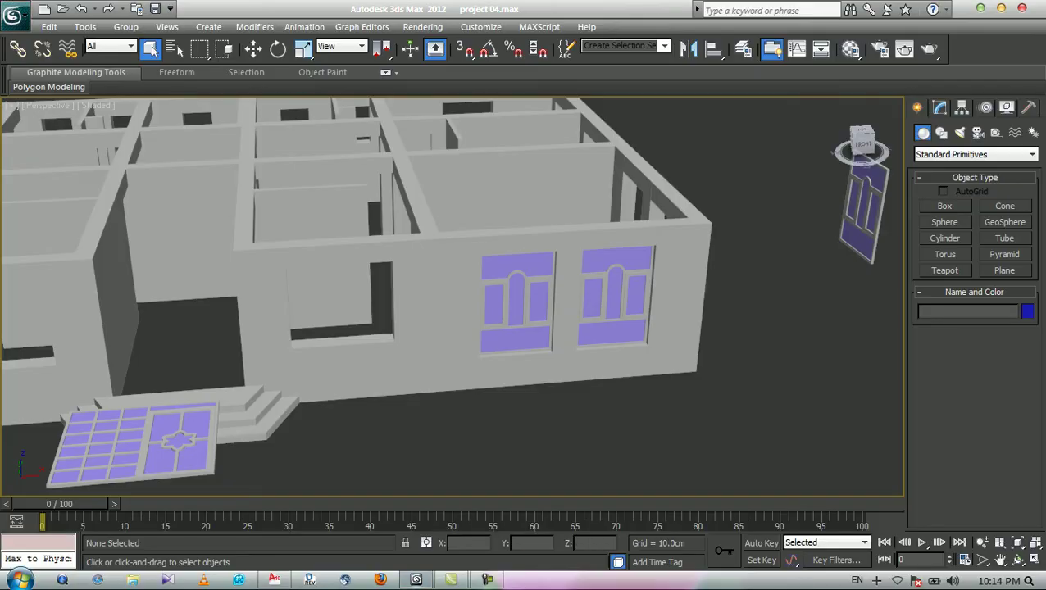
- Choose the nm AutoCAD drawing on the Desktop as the file to import
click(13, 15)
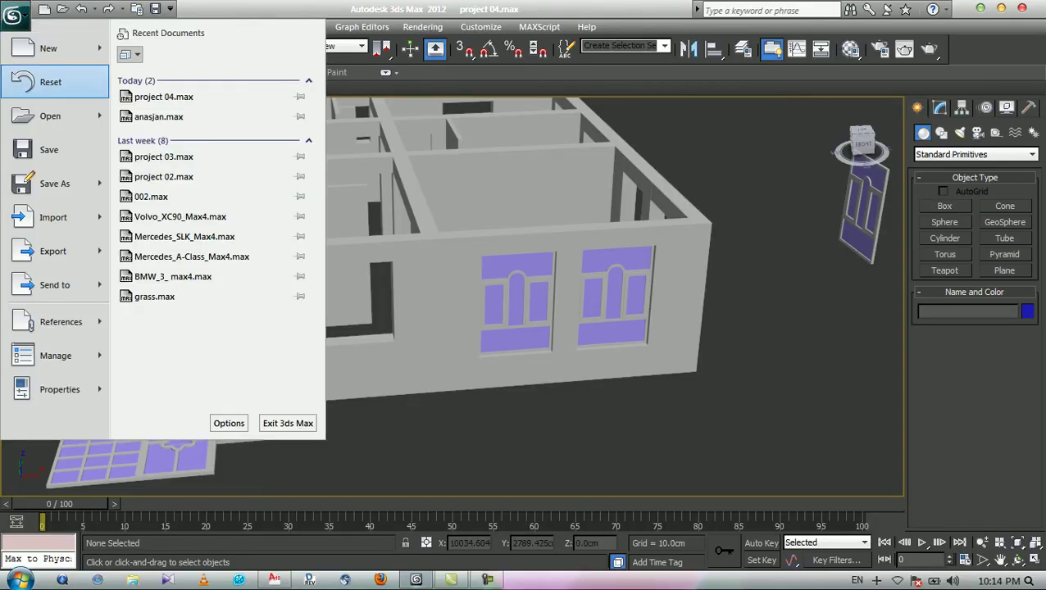
click(53, 217)
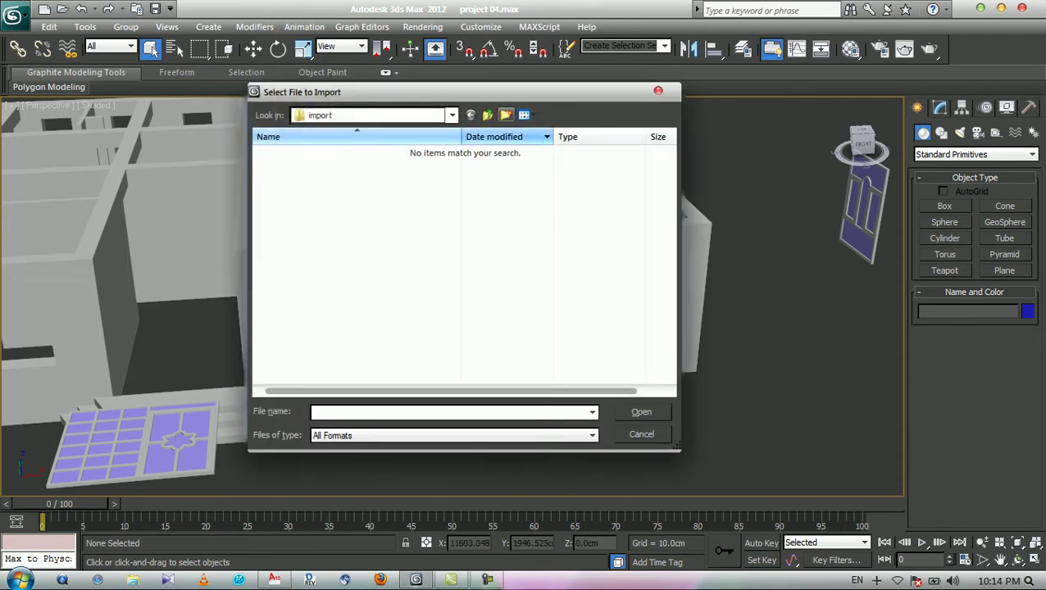
click(452, 116)
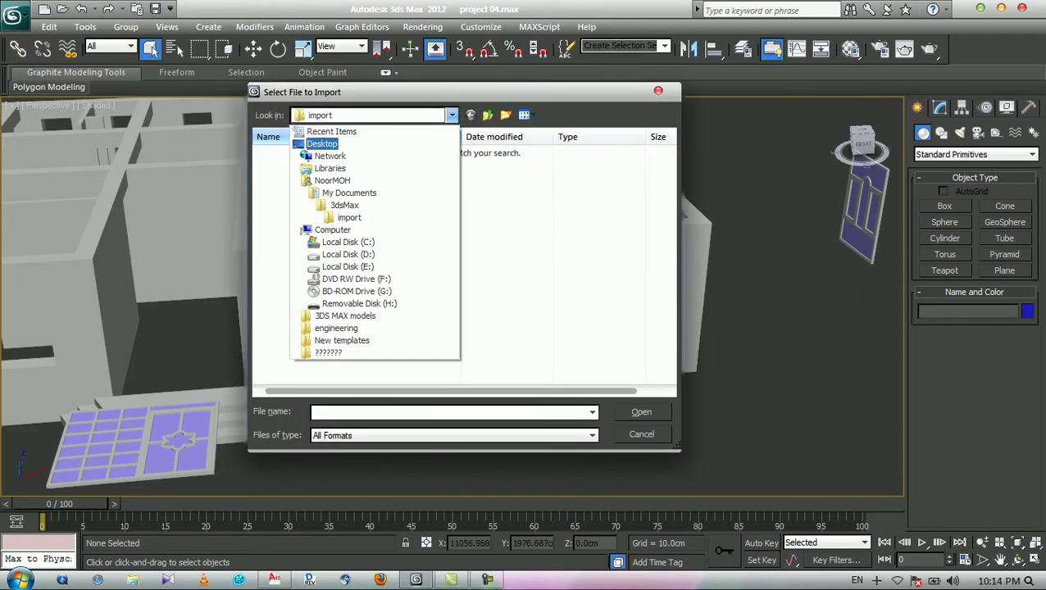
click(322, 143)
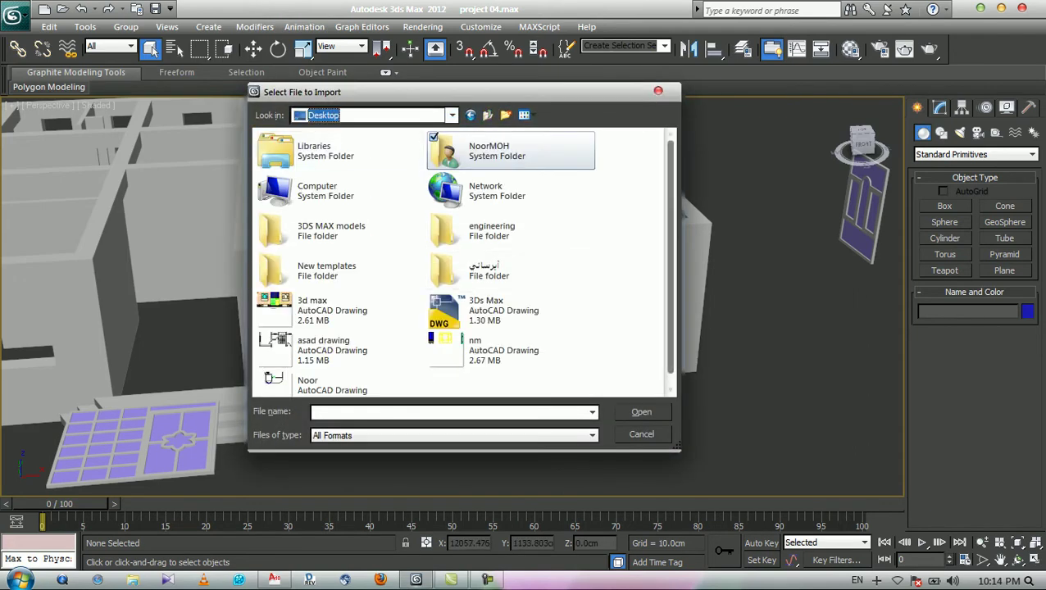
scroll(328, 345, down, 1)
click(484, 337)
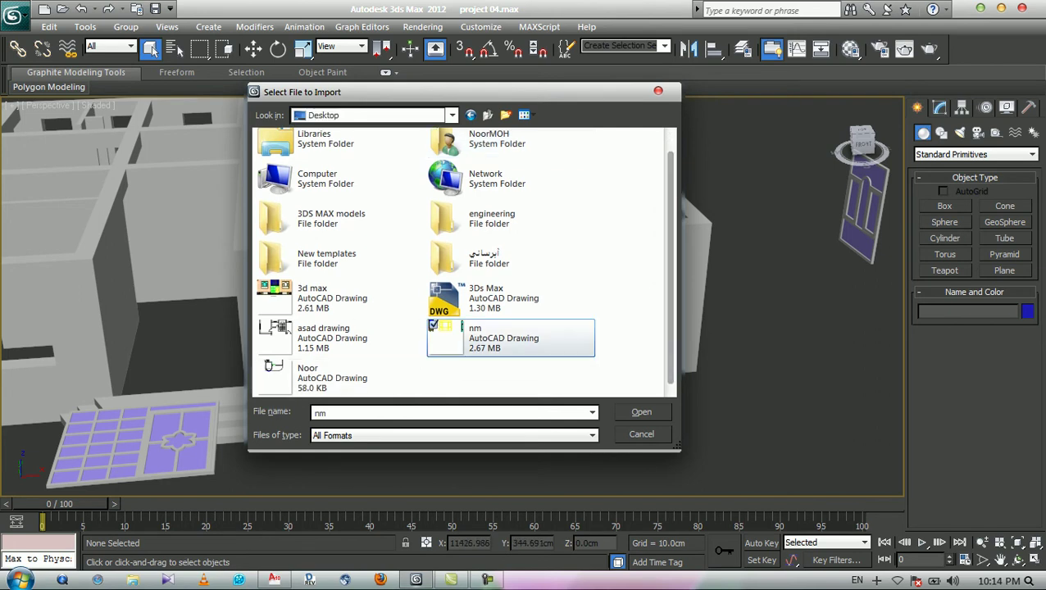
click(642, 413)
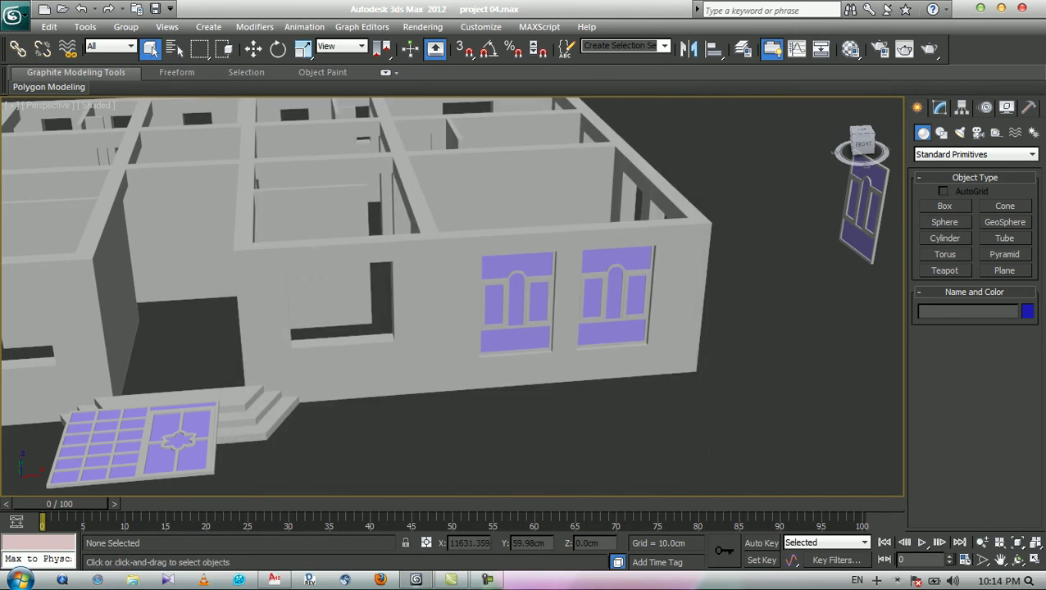
- Import only layers 1, 2 and 3 of the drawing and frame the imported window shapes
click(463, 98)
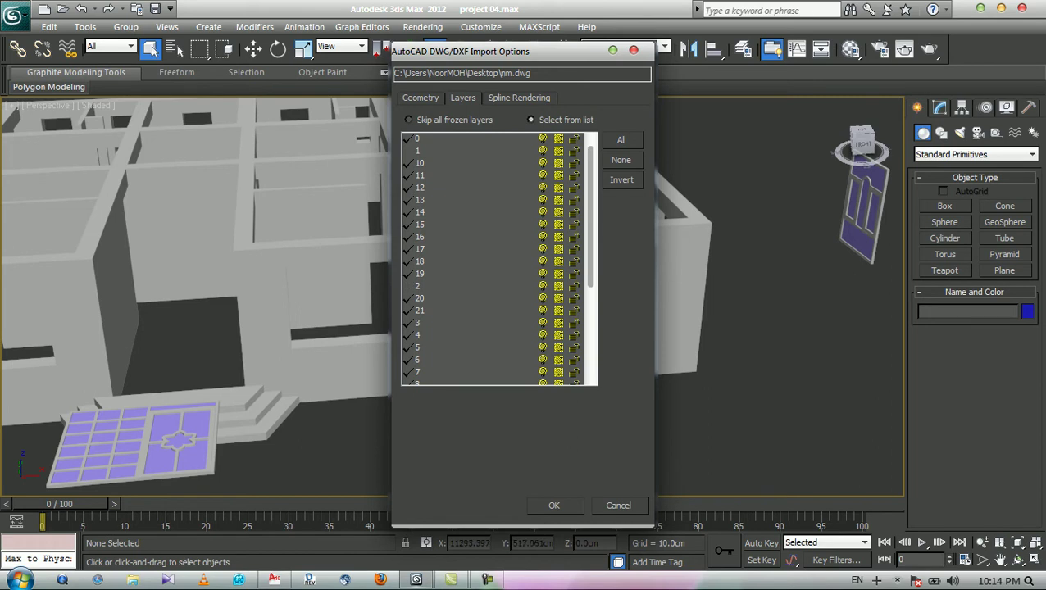
click(623, 180)
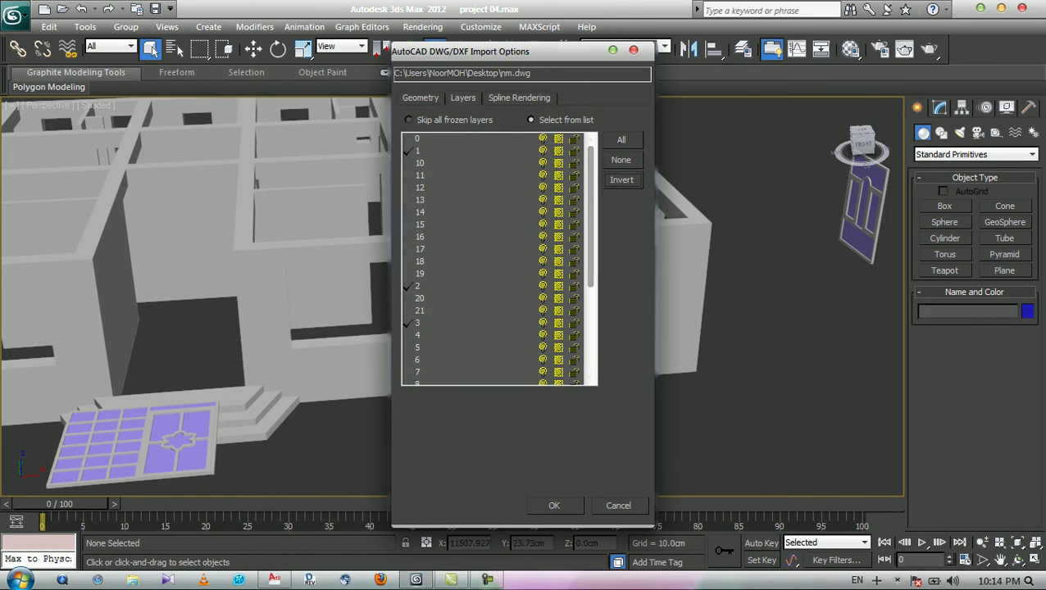
click(554, 506)
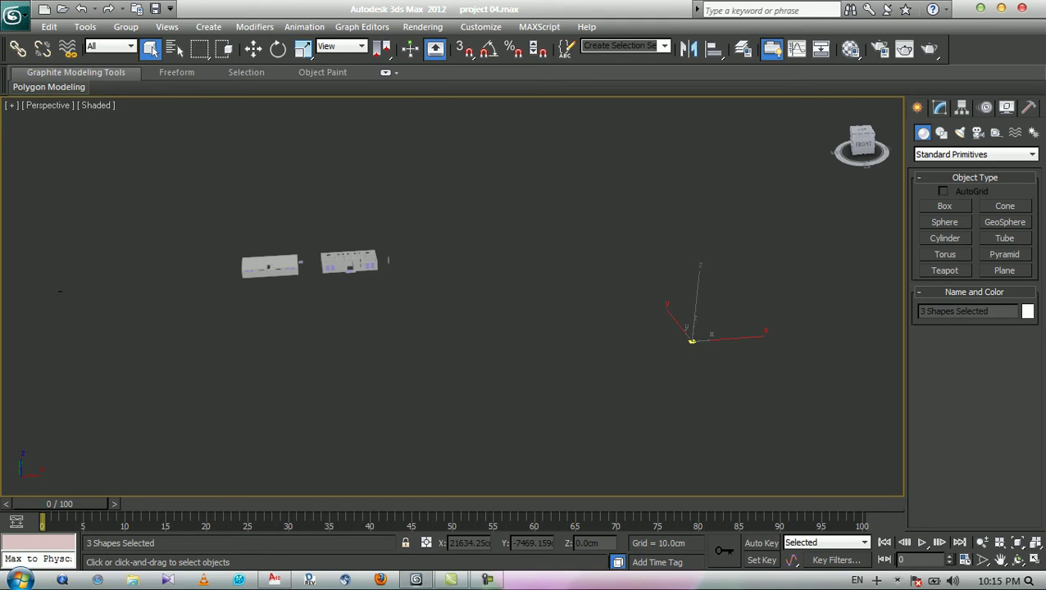
key(z)
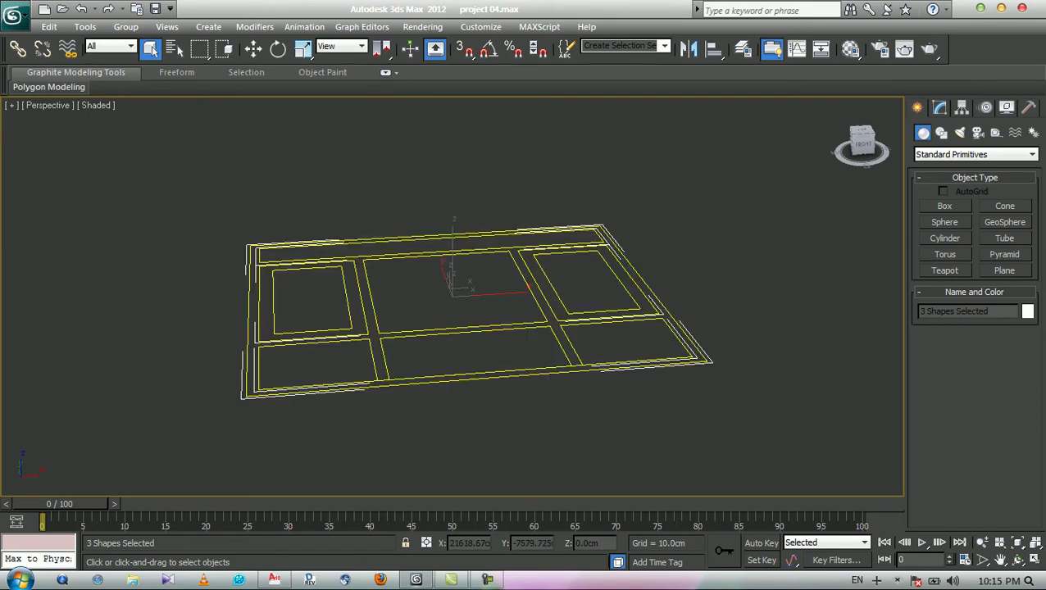
scroll(479, 297, down, 10)
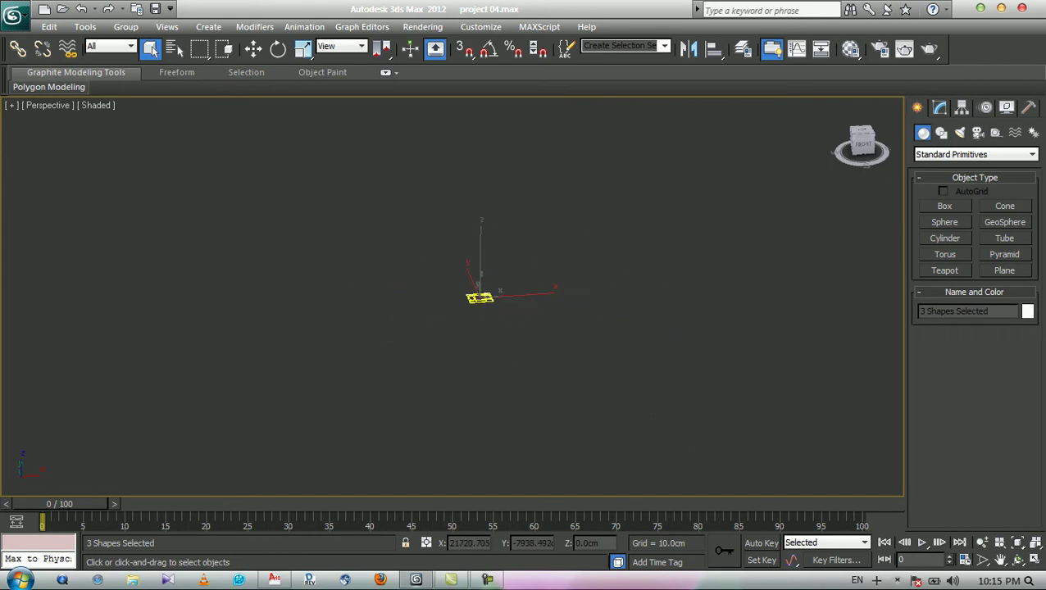
scroll(492, 297, down, 6)
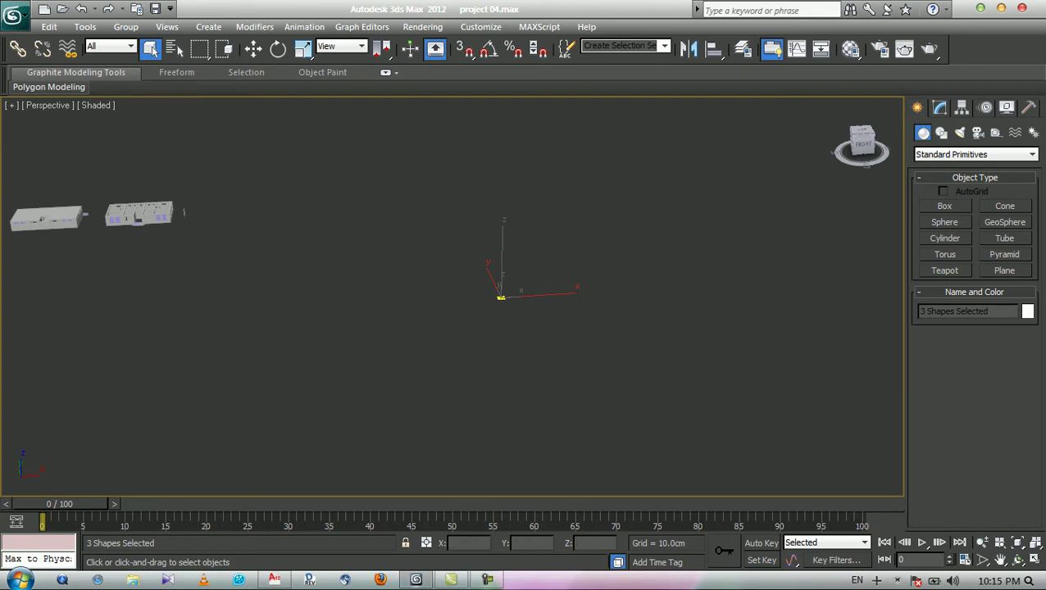
- Switch to AutoCAD and examine the row of floor plans in the drawing
click(275, 580)
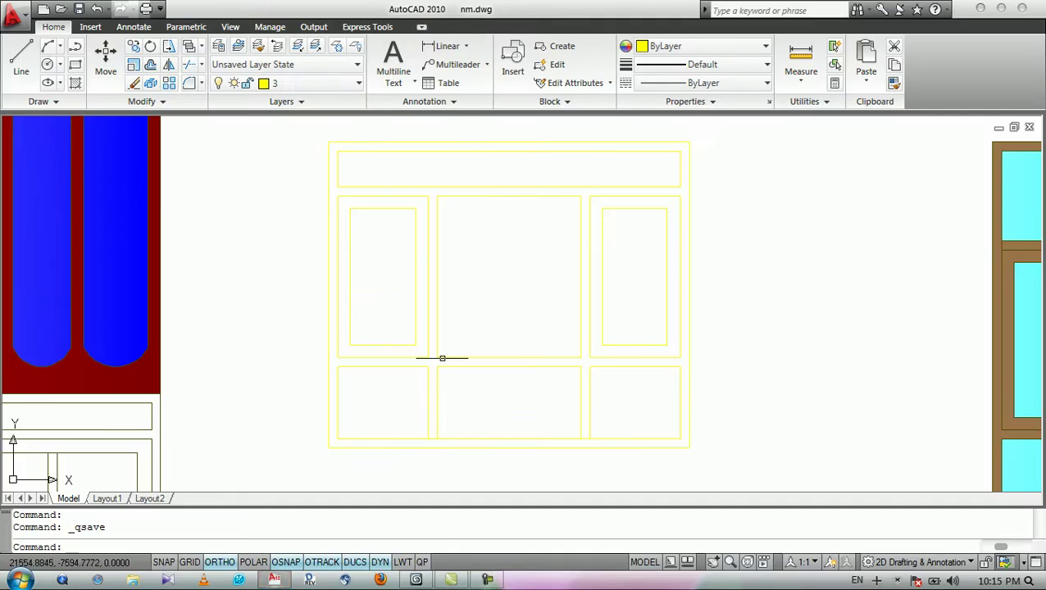
scroll(452, 395, down, 10)
scroll(452, 395, up, 8)
scroll(391, 361, down, 9)
middle_drag(347, 304, 422, 446)
scroll(185, 241, up, 5)
scroll(182, 237, down, 2)
scroll(153, 228, up, 3)
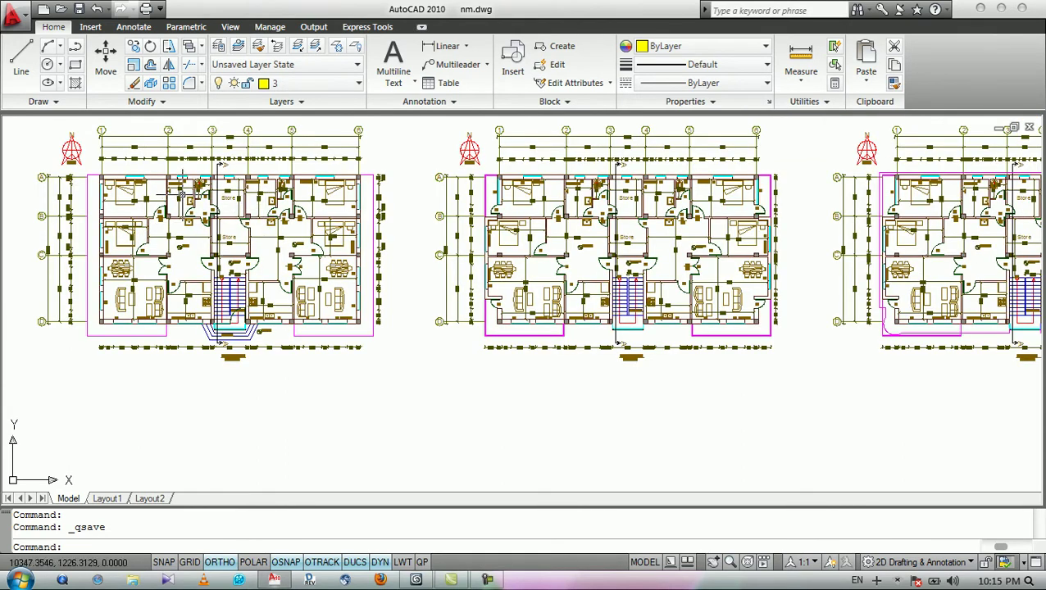
scroll(217, 201, down, 2)
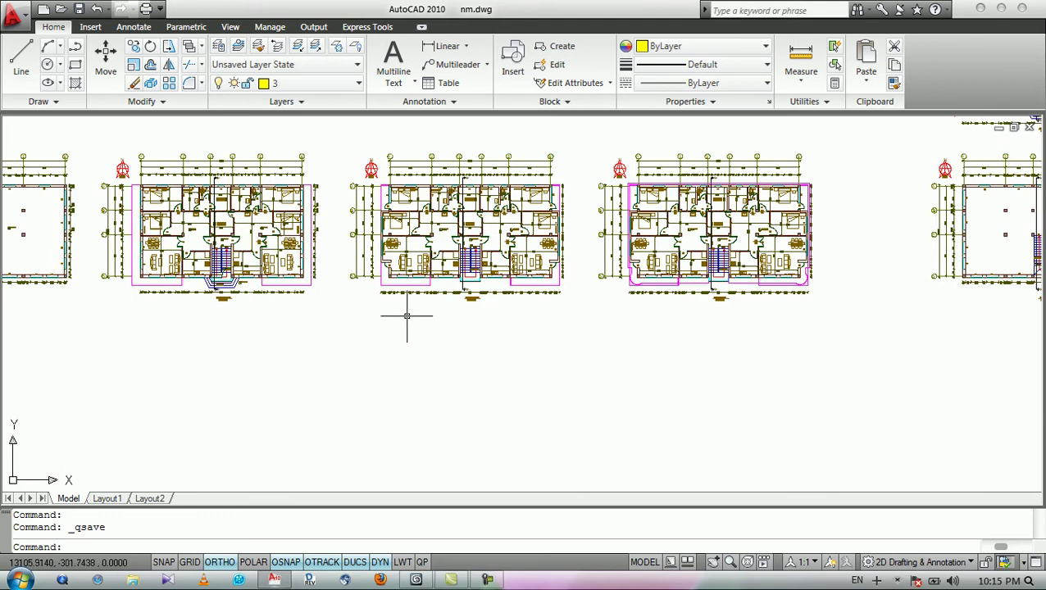
scroll(368, 312, down, 1)
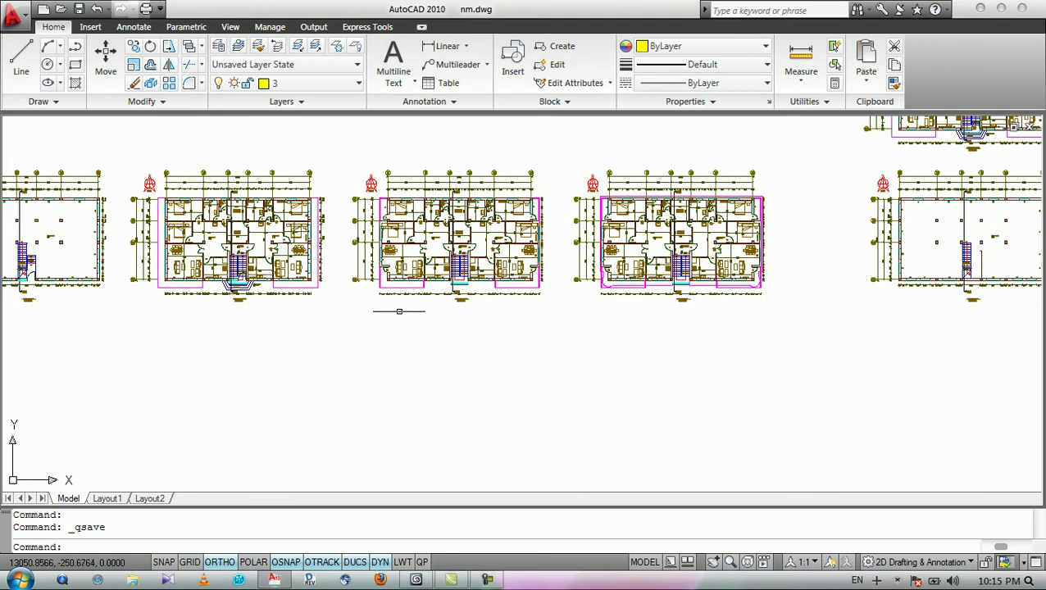
- Examine the floor plans and the building elevation in the nm.dwg drawing in AutoCAD, checking back against 3ds Max
click(416, 579)
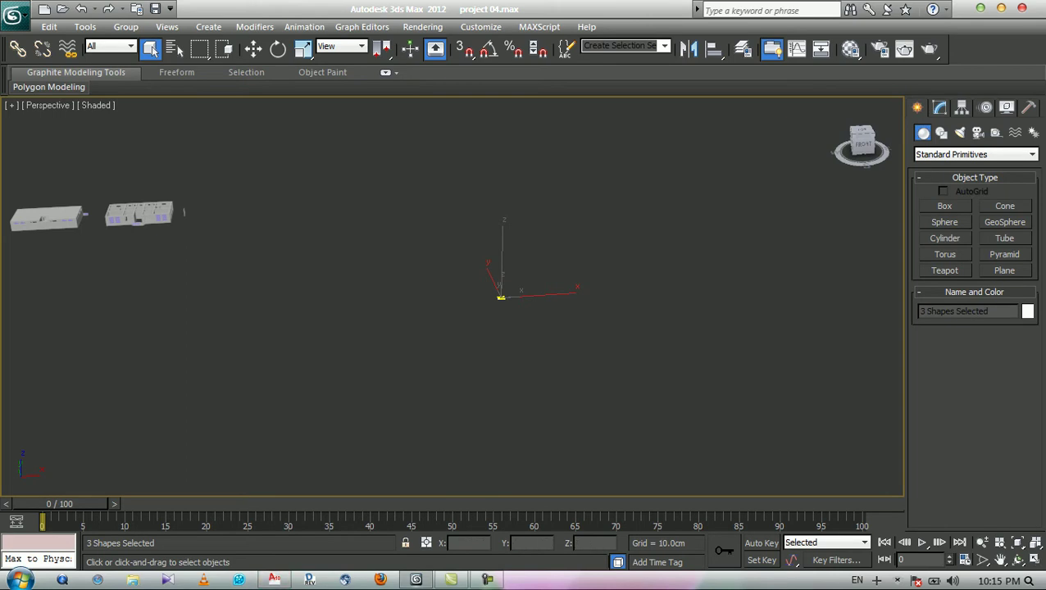
click(275, 580)
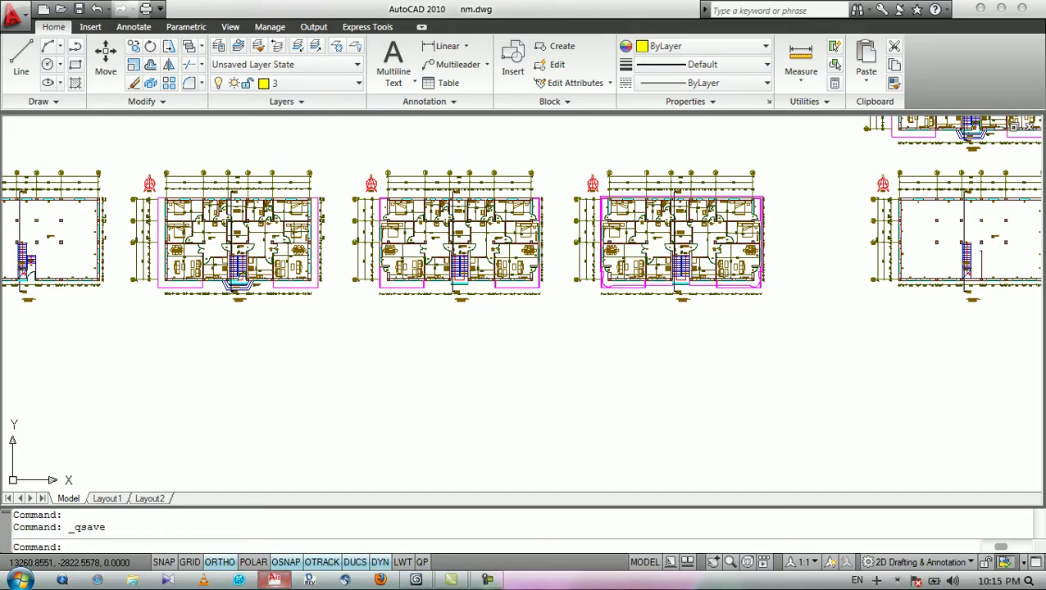
scroll(252, 378, up, 8)
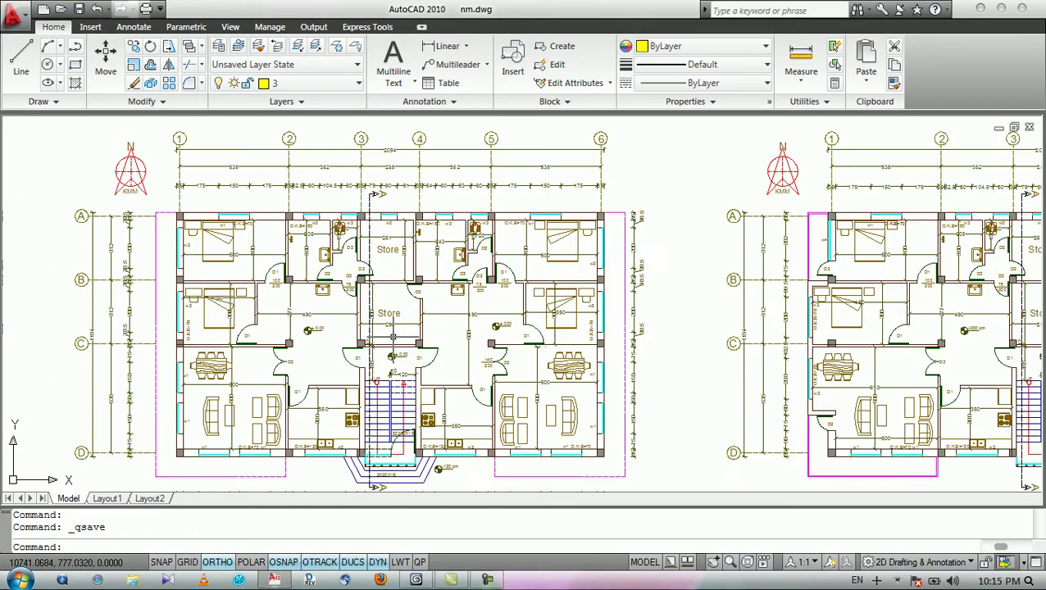
scroll(343, 336, down, 10)
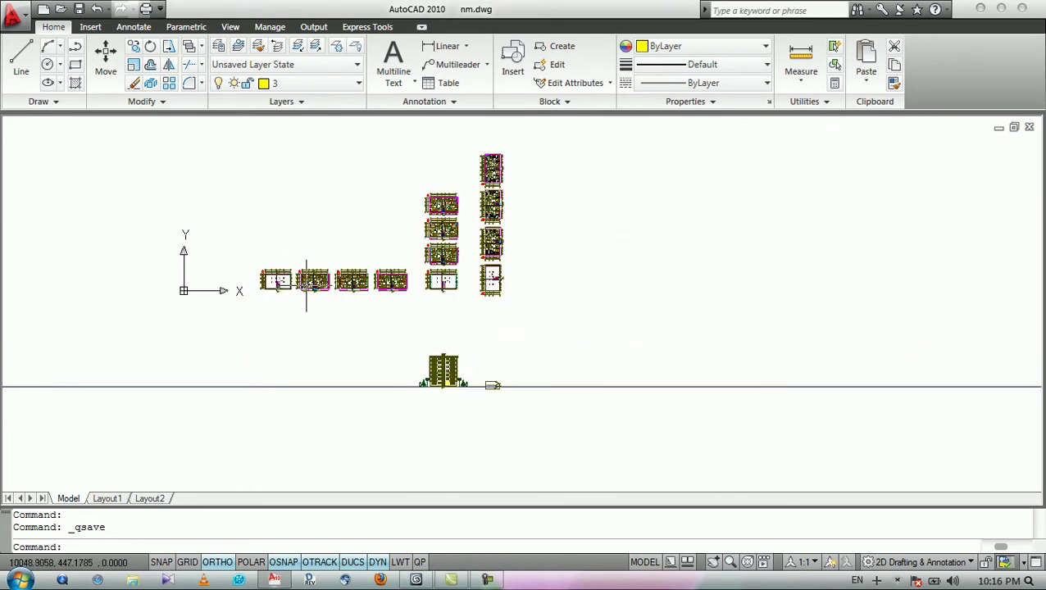
scroll(306, 285, up, 3)
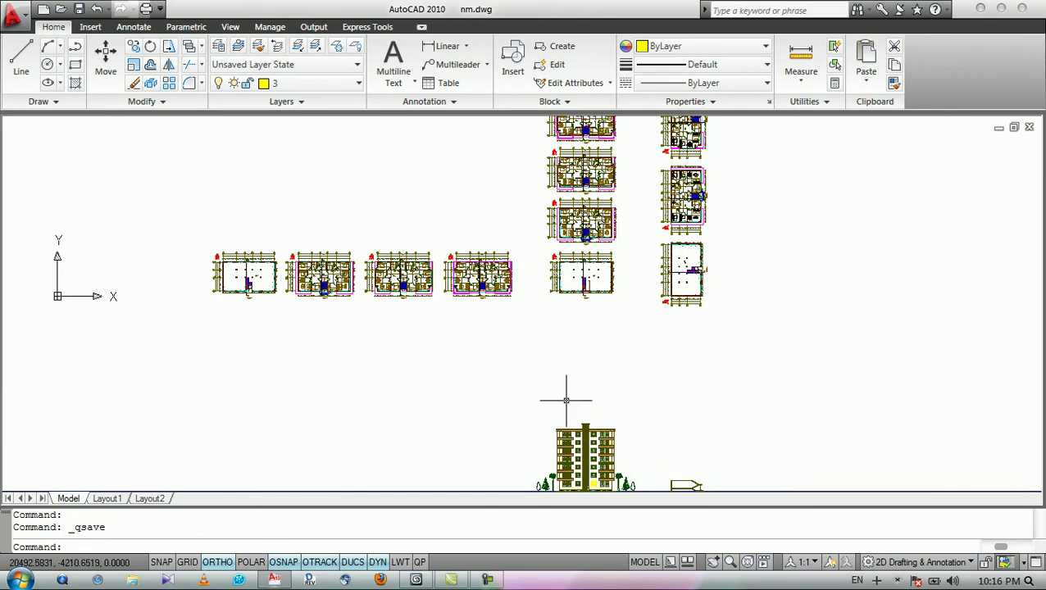
click(379, 366)
click(346, 400)
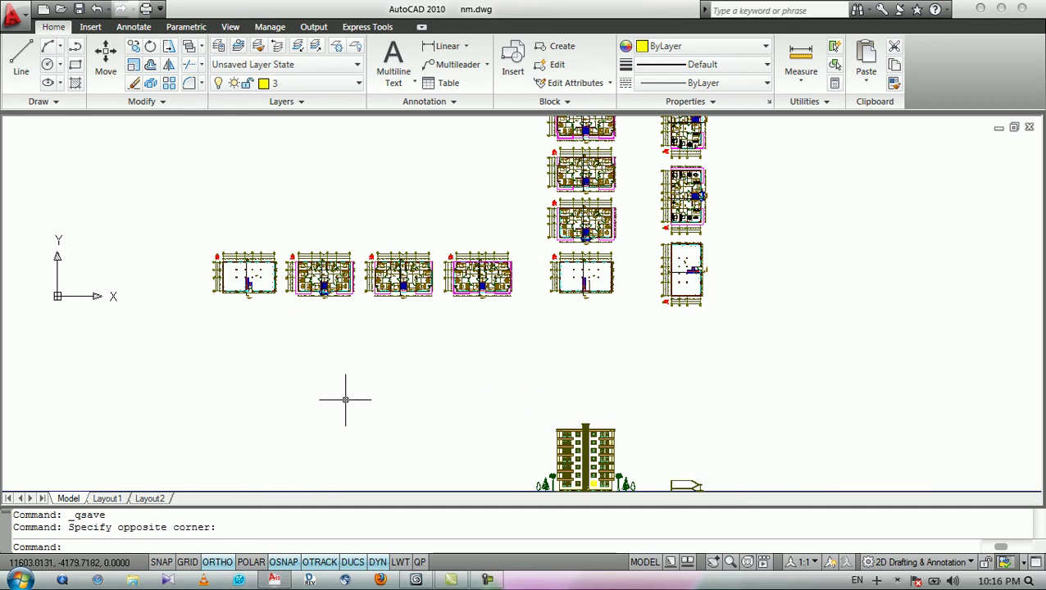
scroll(323, 302, down, 2)
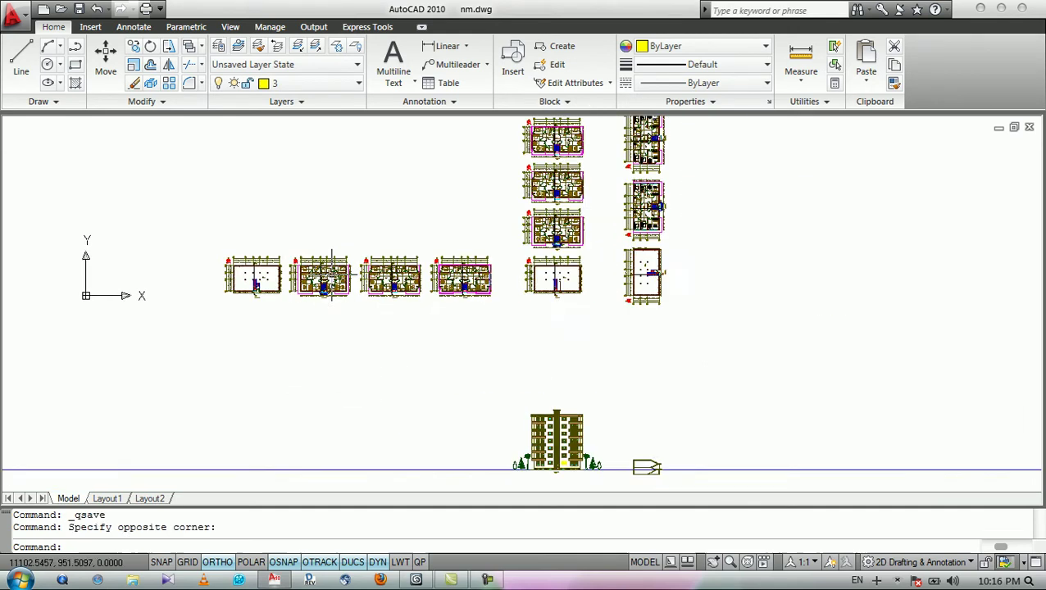
scroll(320, 280, up, 5)
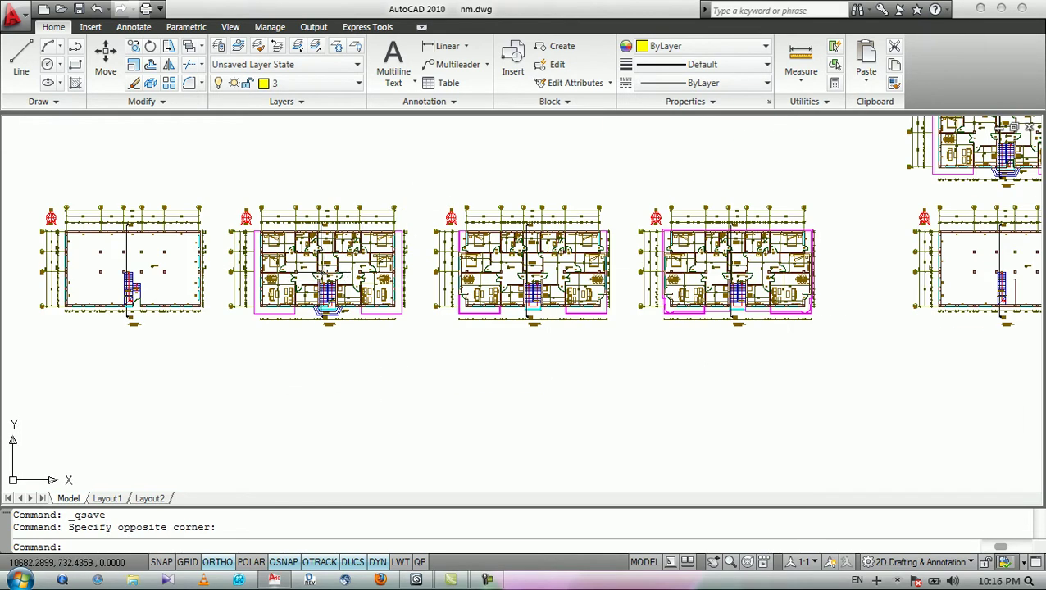
- Switch to 3ds Max and frame the three selected window shapes for modifying
click(415, 579)
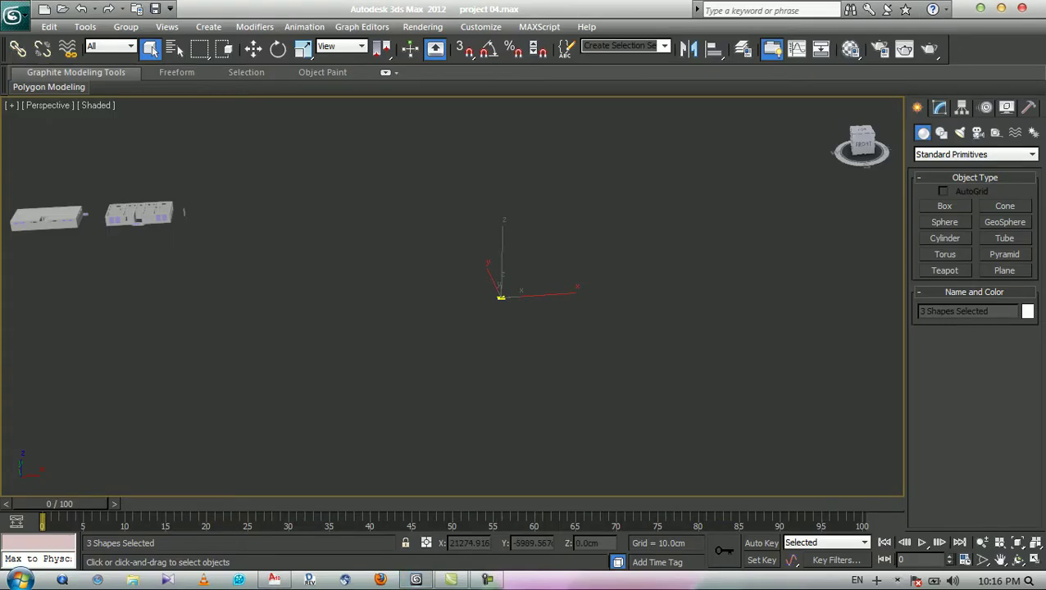
click(940, 108)
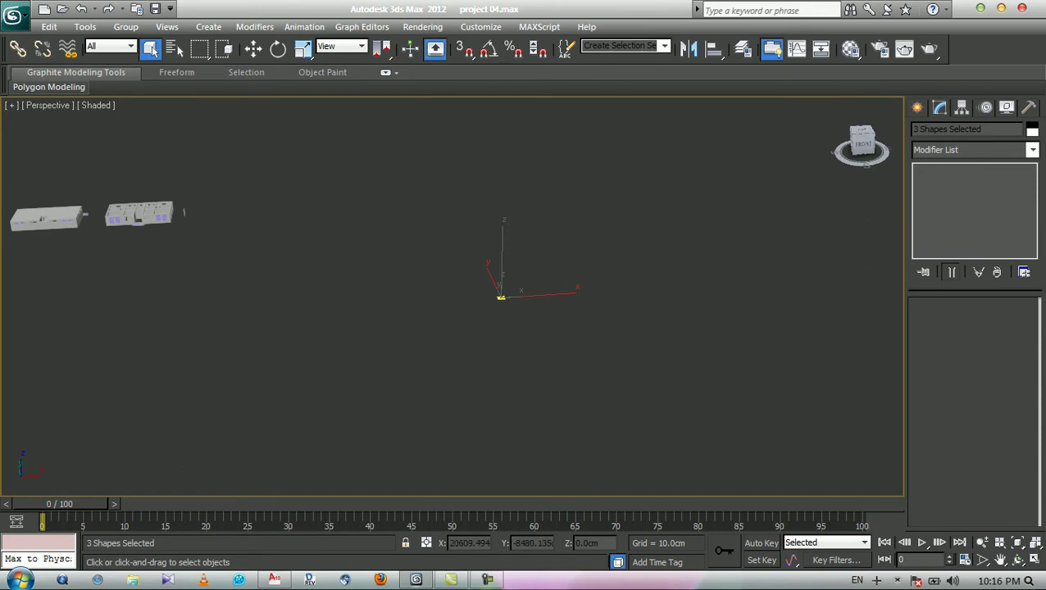
middle_drag(502, 298, 486, 298)
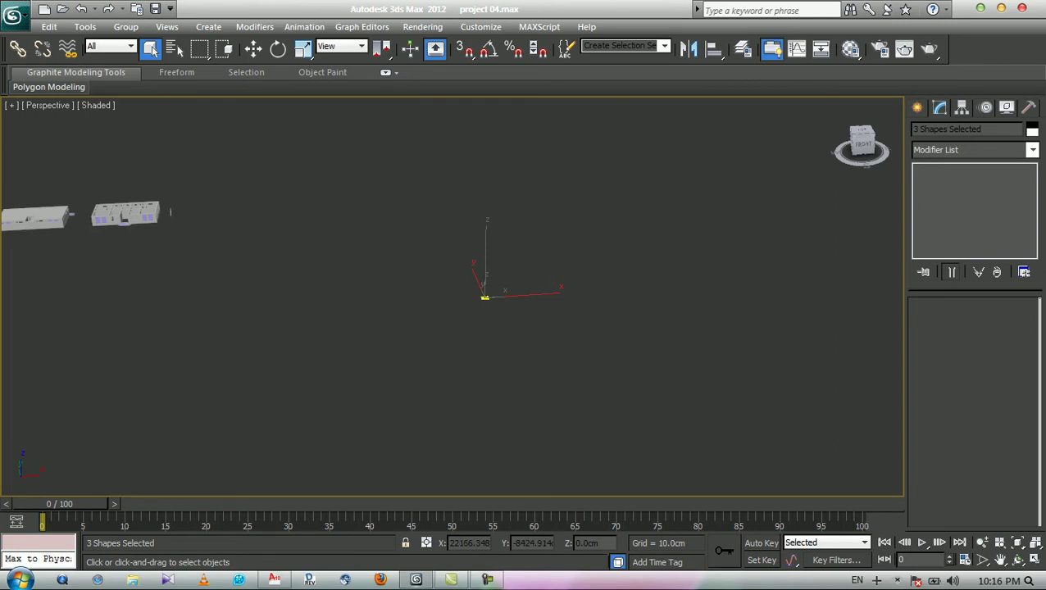
key(z)
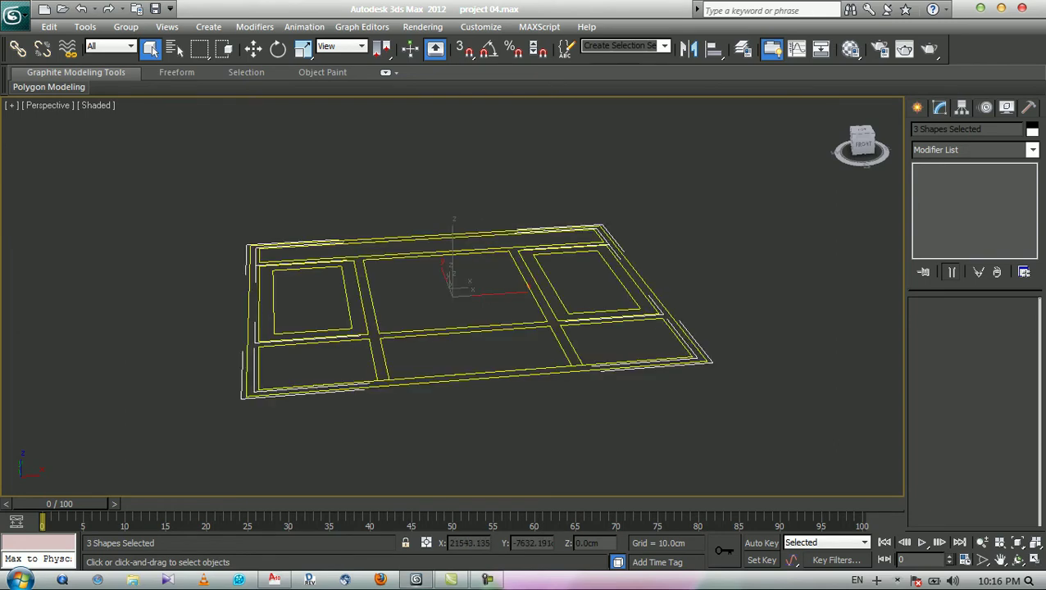
- Select the Layer:2 window frame shape and apply an Extrude of 5 cm
click(484, 305)
click(480, 328)
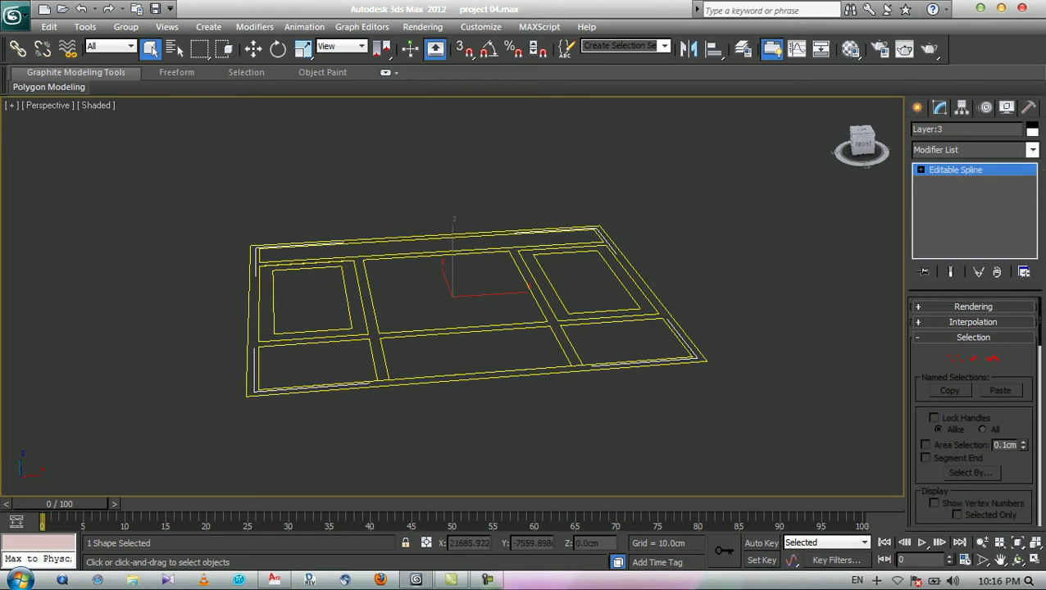
click(477, 379)
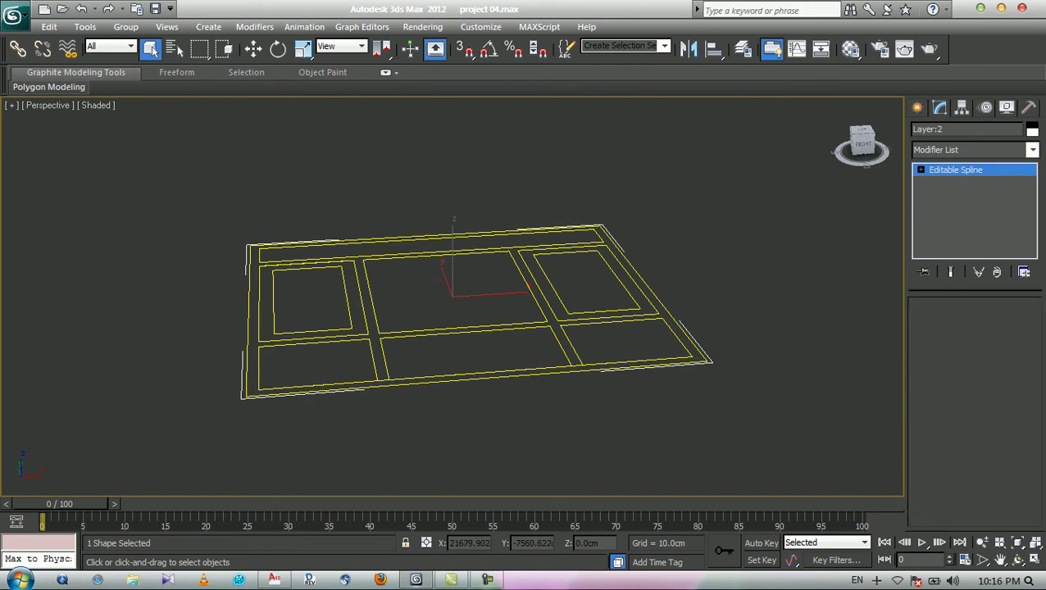
key(ctrl+y)
key(ctrl+z)
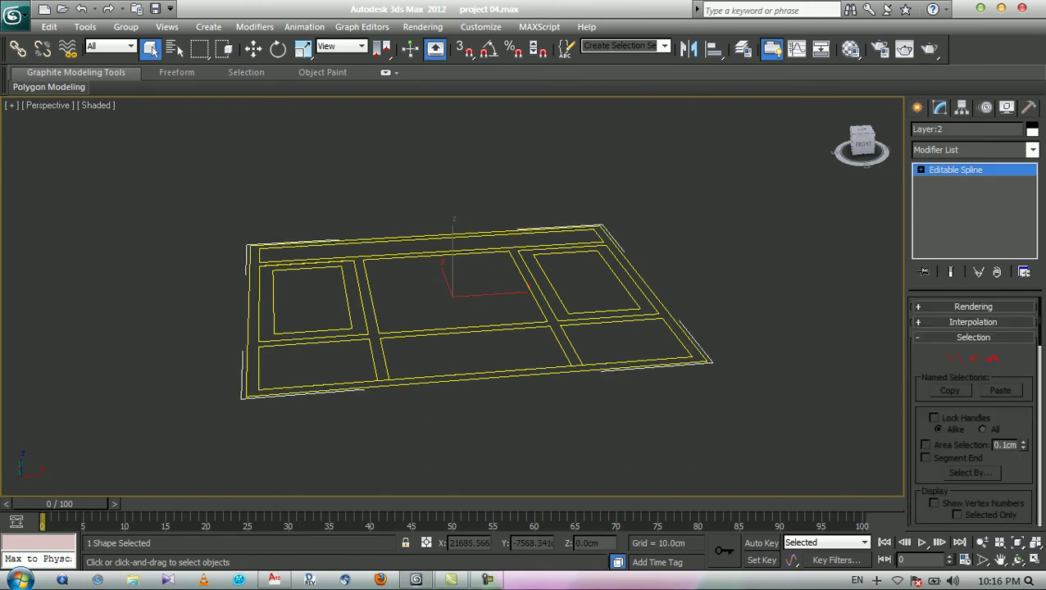
click(1033, 150)
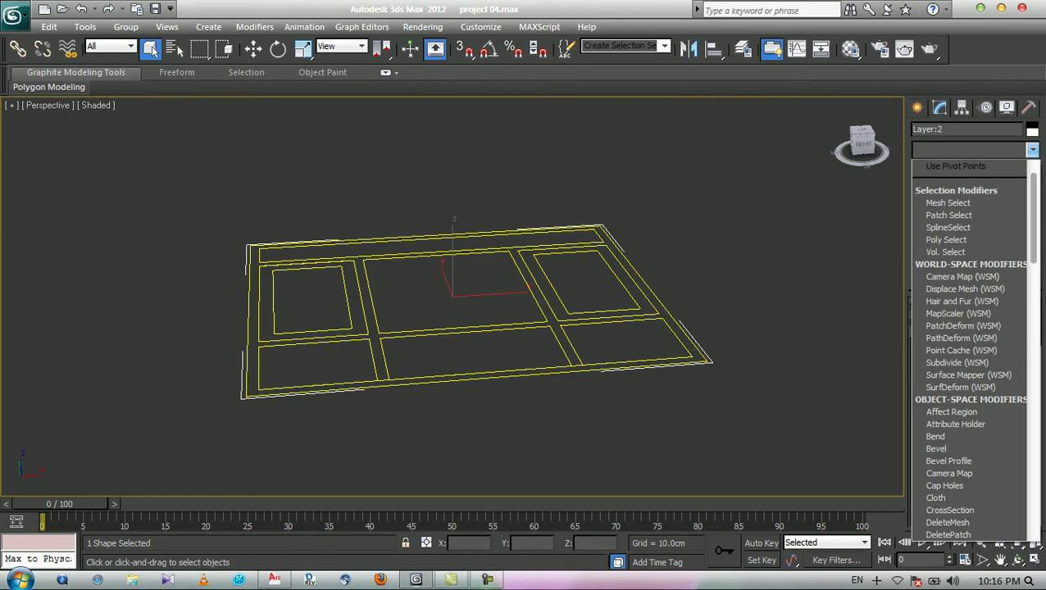
text(ex)
key(Return)
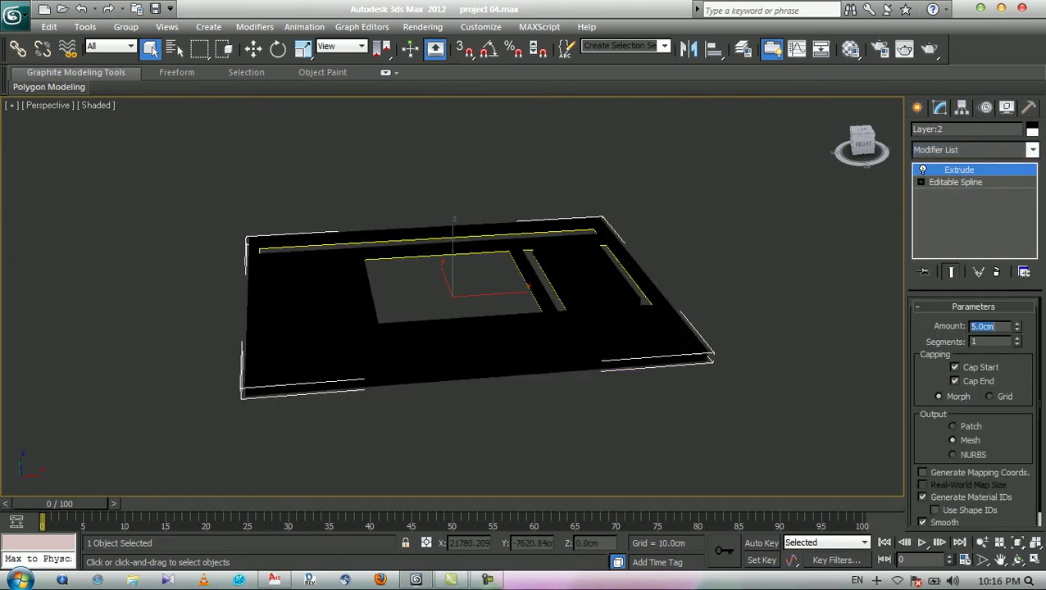
key(ctrl+d)
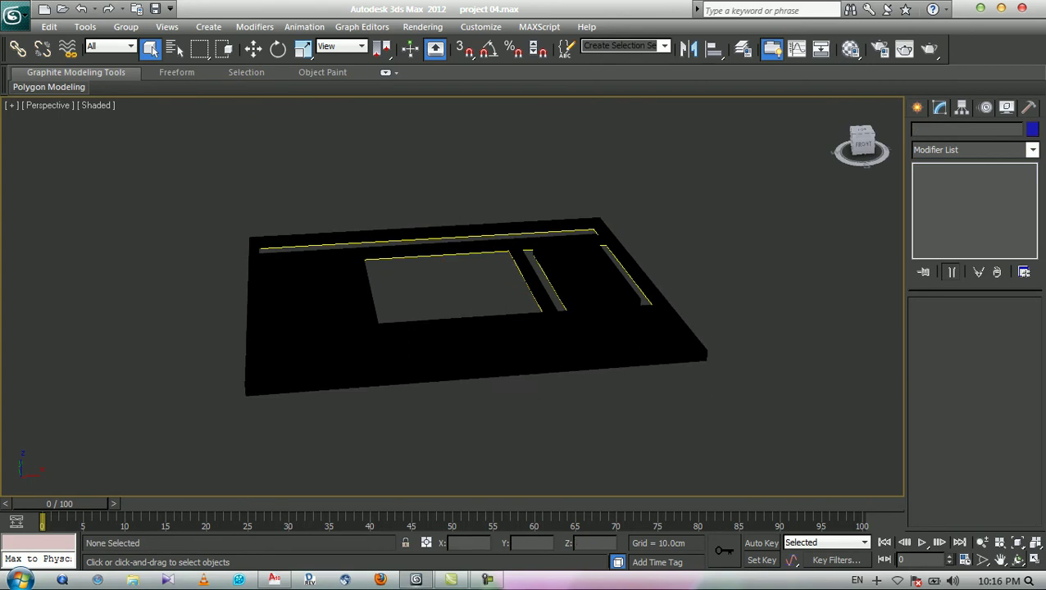
- Apply a light grey material from the Material Editor to the extruded Layer:2 frame
key(ctrl+r)
drag(459, 254, 462, 329)
key(Escape)
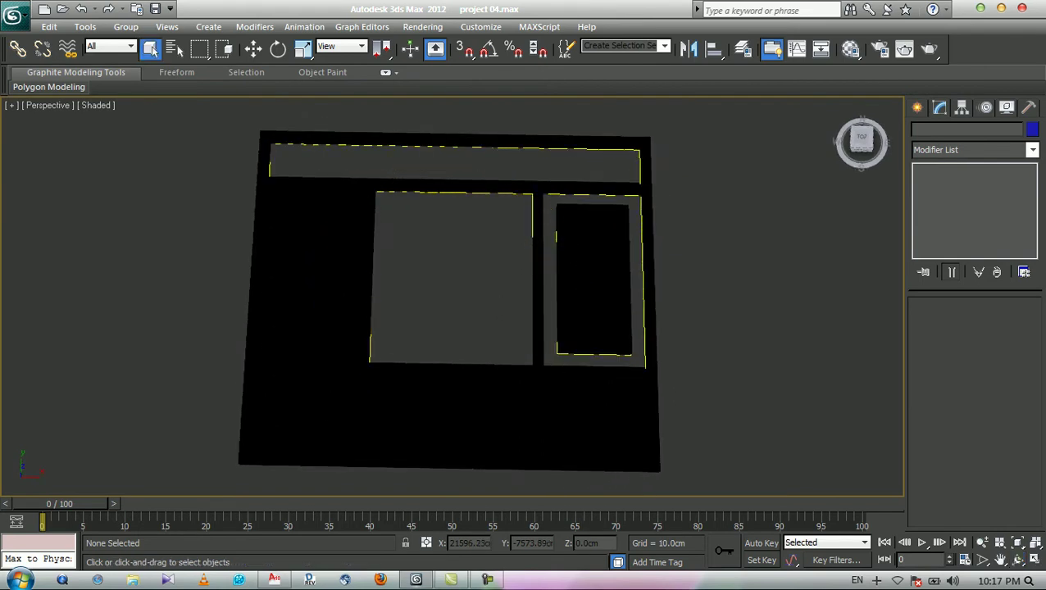
click(576, 284)
right_click(576, 283)
click(609, 242)
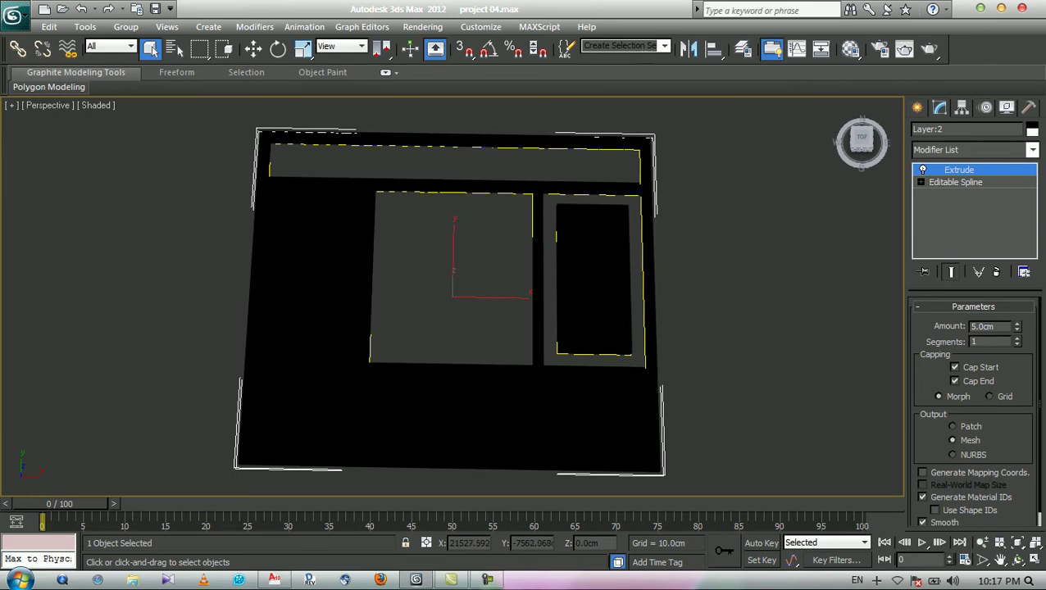
right_click(330, 285)
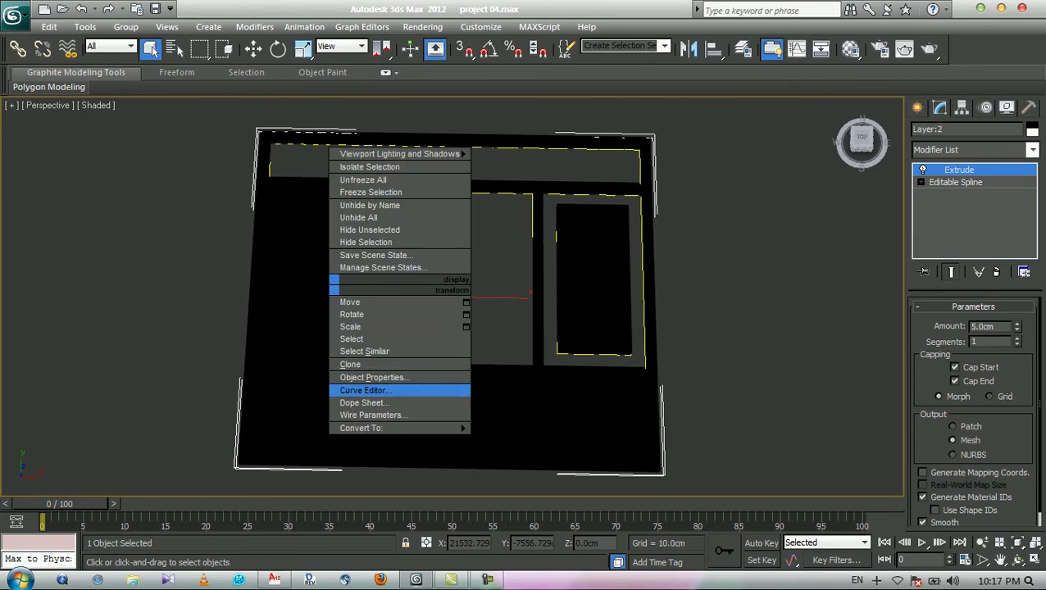
click(487, 274)
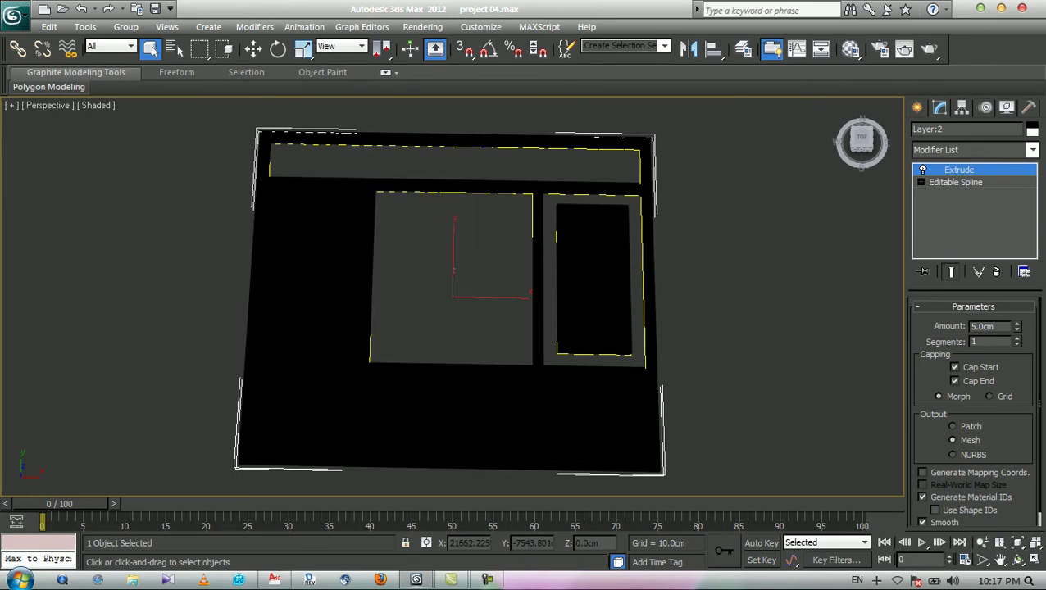
key(m)
drag(707, 107, 344, 285)
key(m)
- Convert the extruded Layer:2 frame to an Editable Mesh
right_click(584, 403)
mouse_move(615, 546)
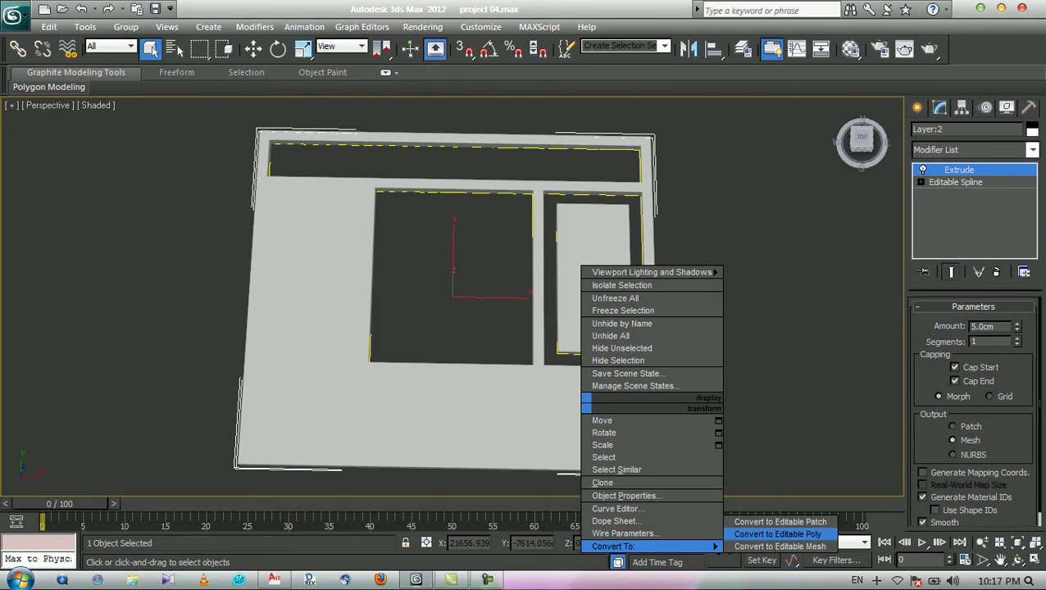
click(780, 546)
middle_drag(451, 328, 403, 281)
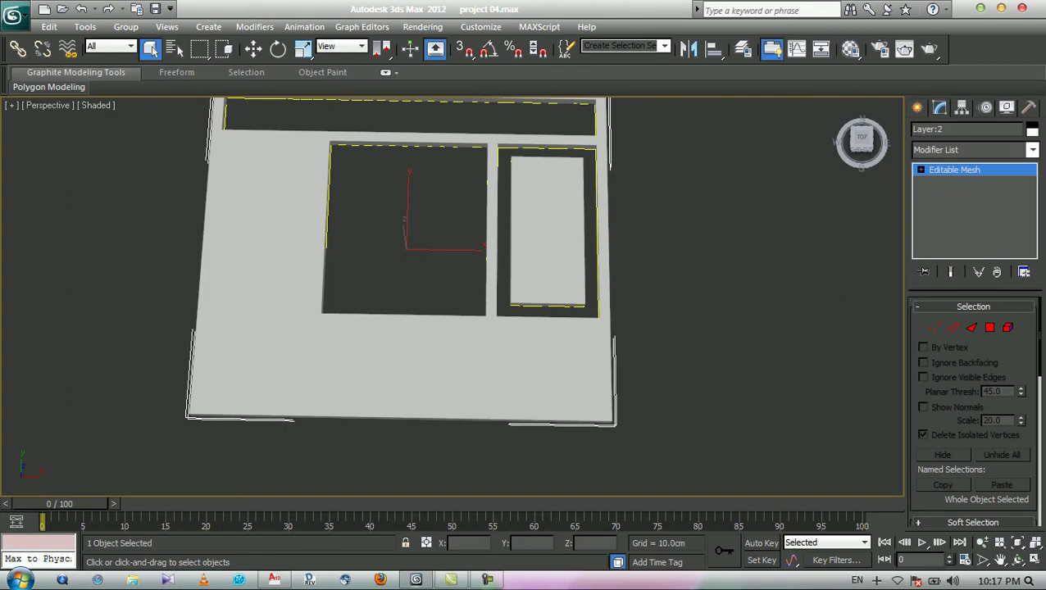
- Delete the inner rectangular polygon of one side sash and the main front frame polygon from the Layer:2 mesh
key(1)
key(4)
click(548, 230)
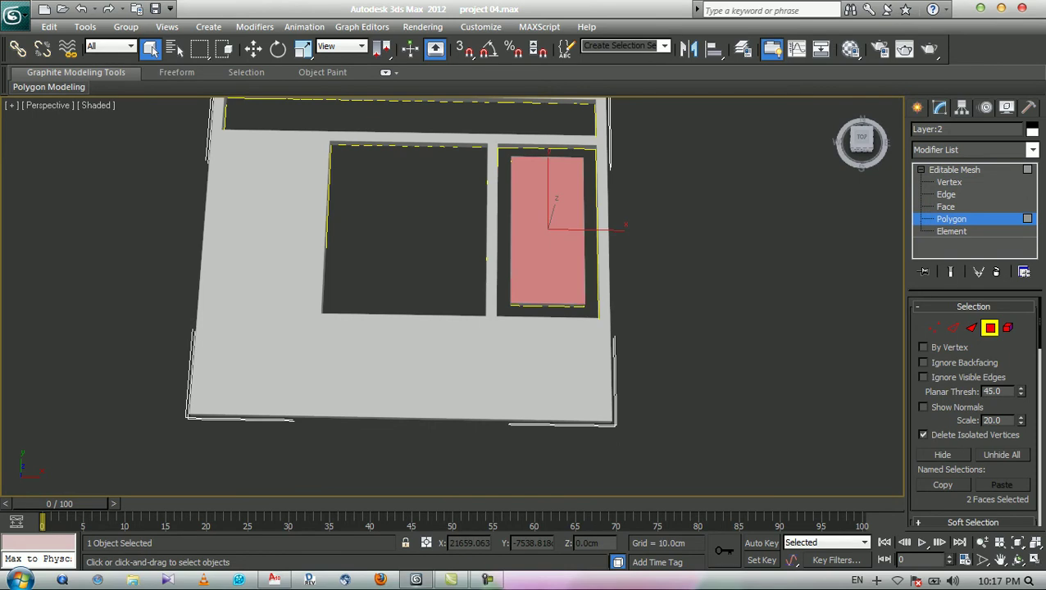
key(Delete)
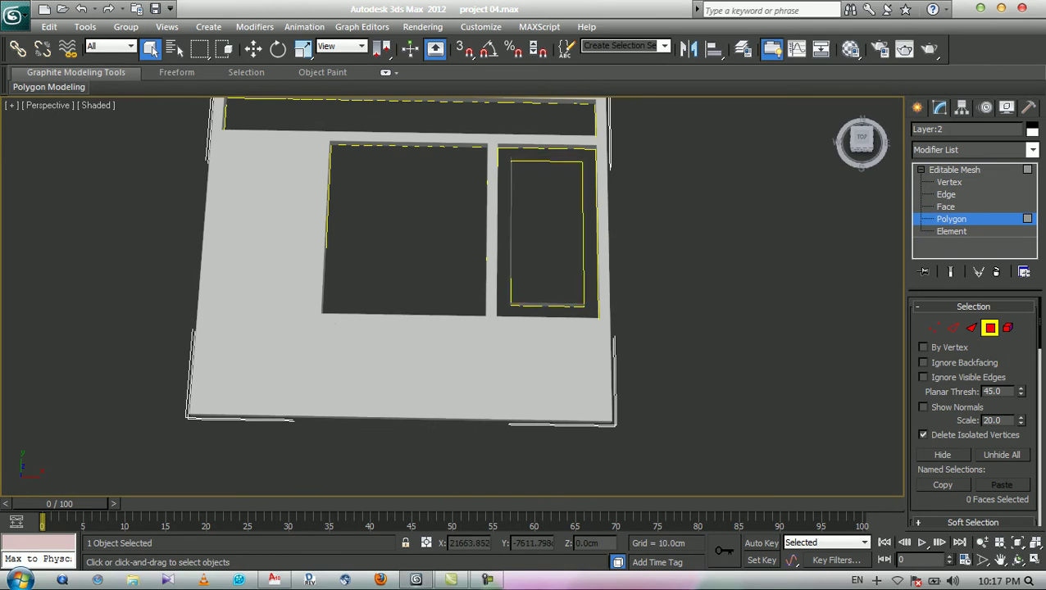
click(476, 357)
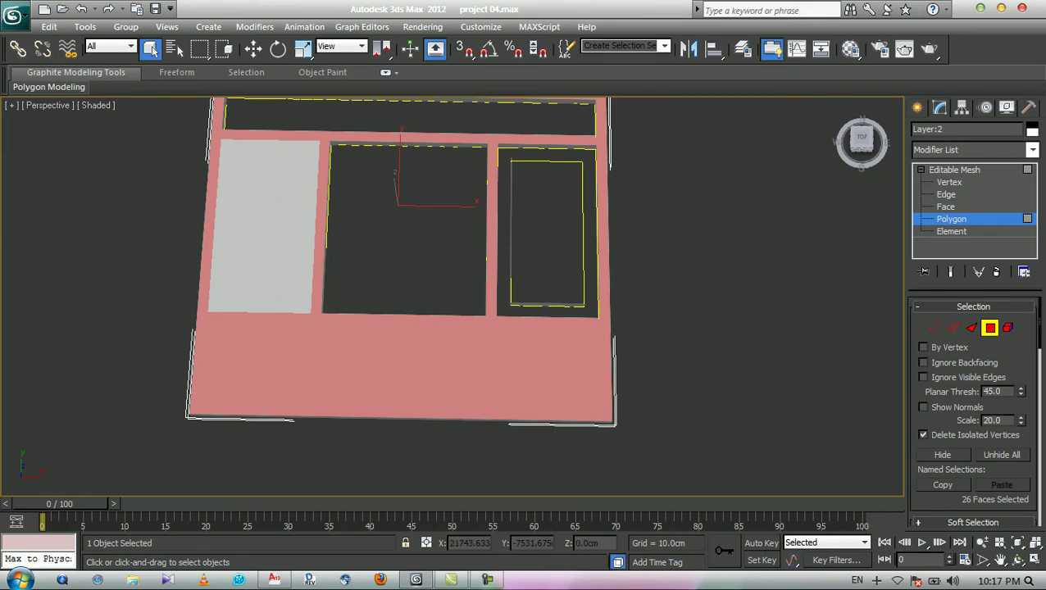
key(Delete)
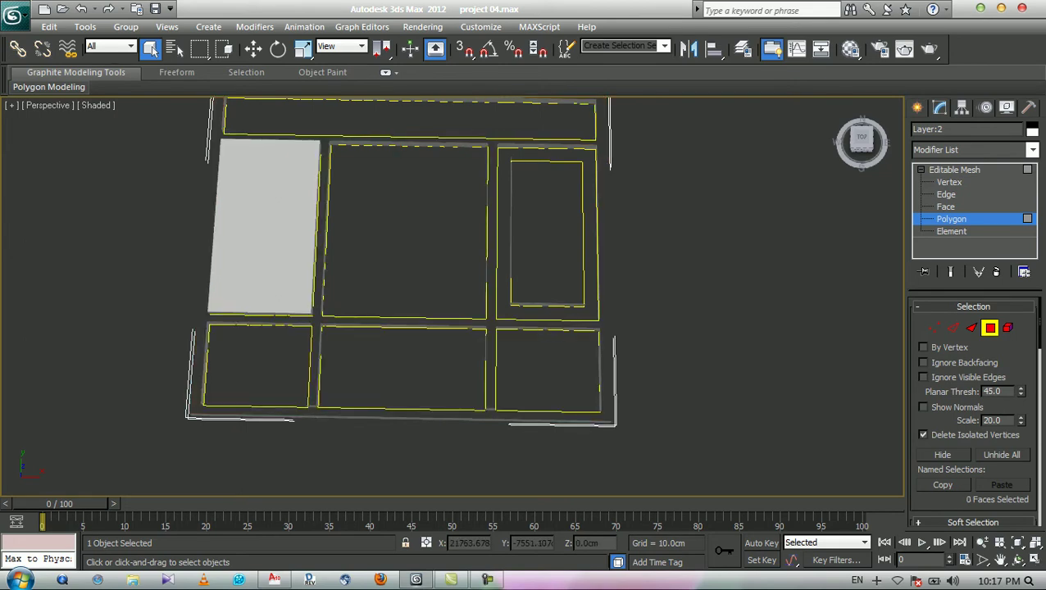
- Delete the whole Layer:2 mesh object from the scene
click(955, 169)
key(Delete)
- Extrude the Layer:3 window shape by 0.3 cm
middle_drag(615, 353, 630, 381)
click(613, 373)
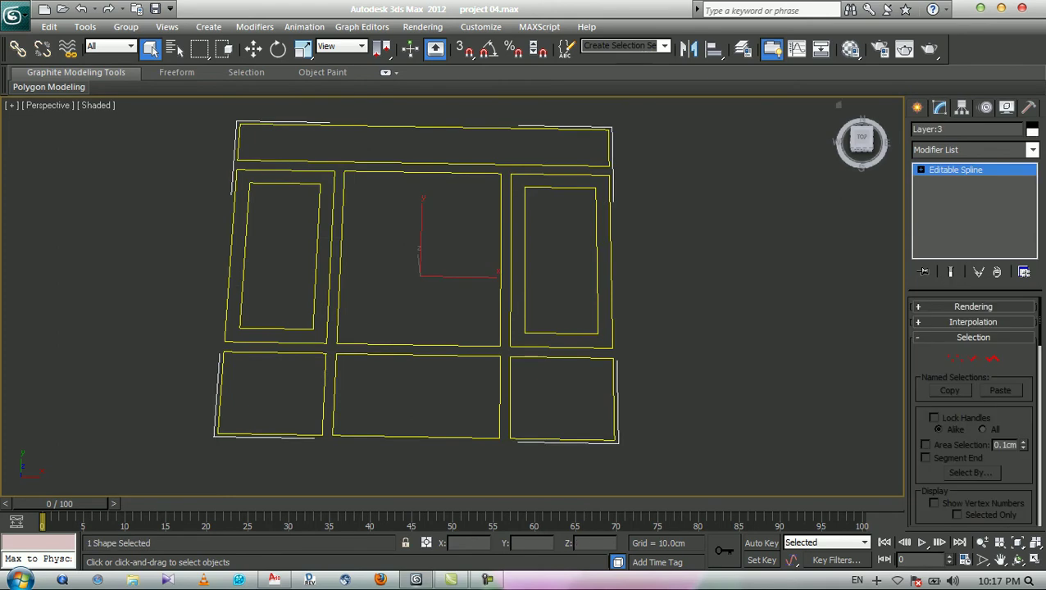
click(1034, 150)
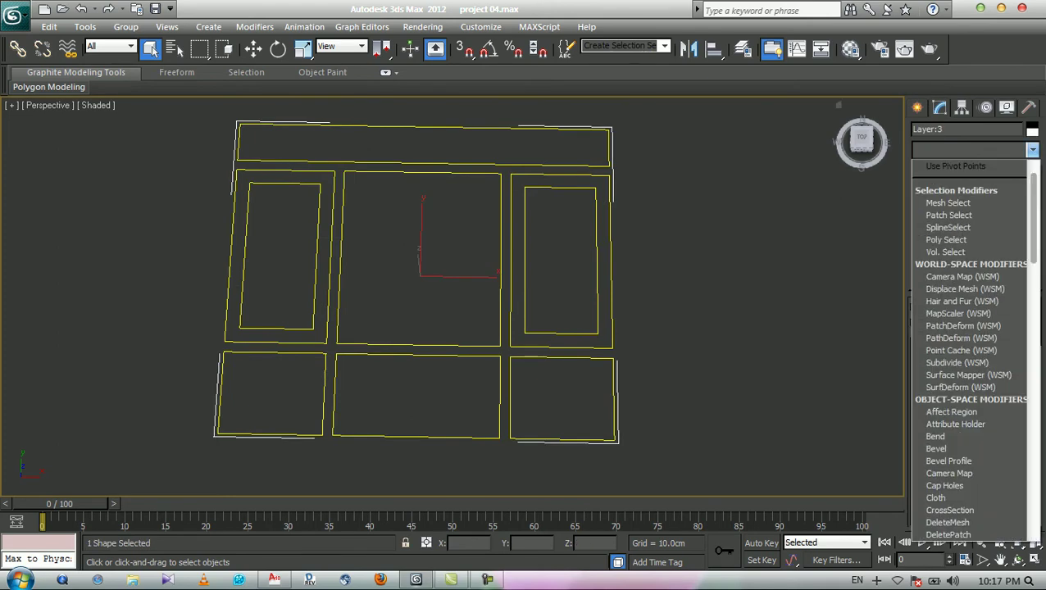
text(ex)
key(Return)
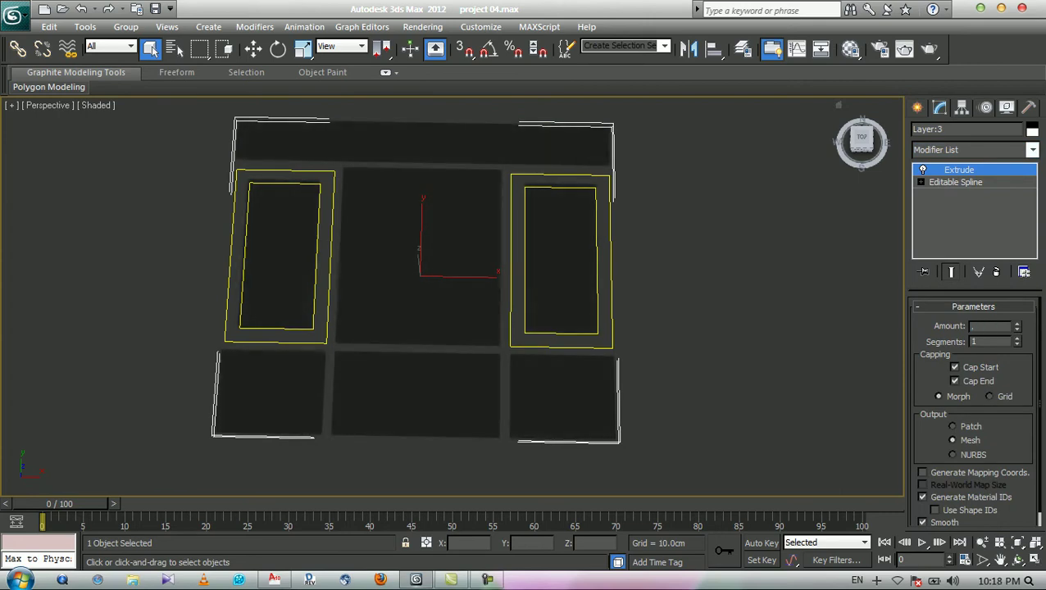
text(.3)
key(Return)
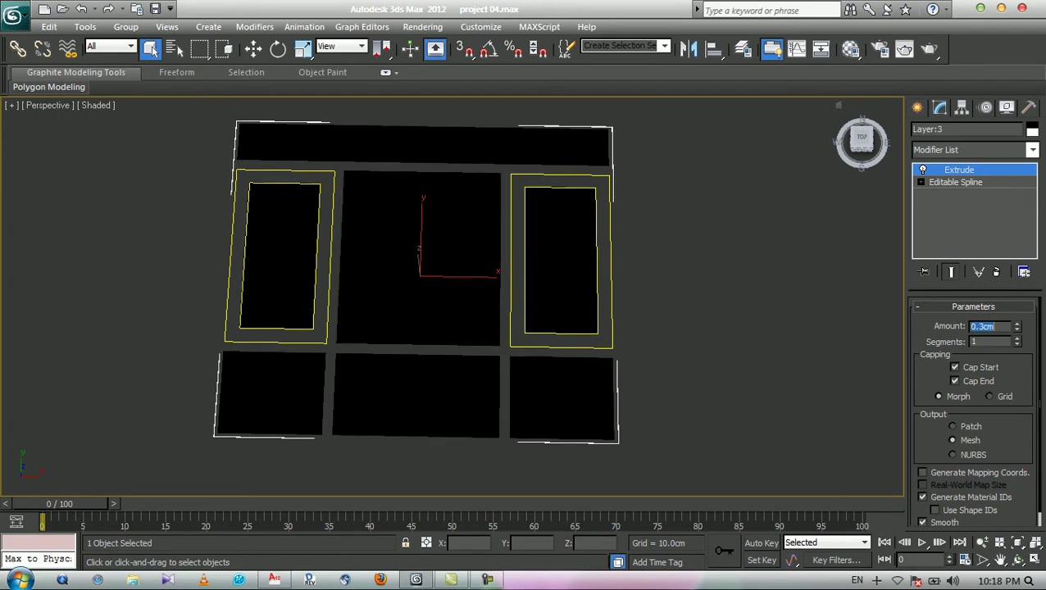
- Extrude the Layer:1 side sash outlines by 6 cm
click(697, 287)
click(612, 279)
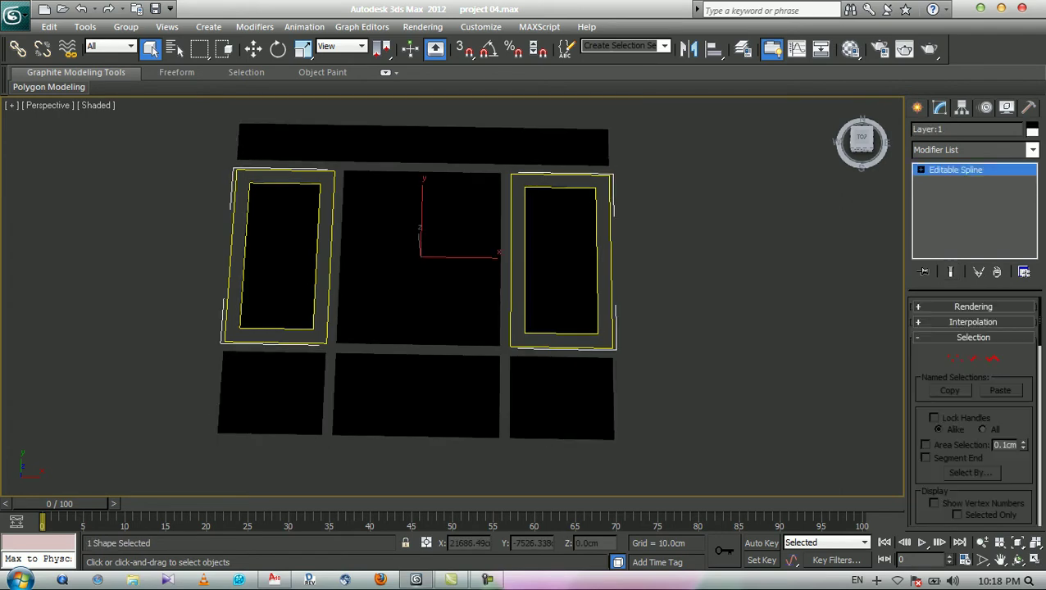
click(1034, 150)
text(ex)
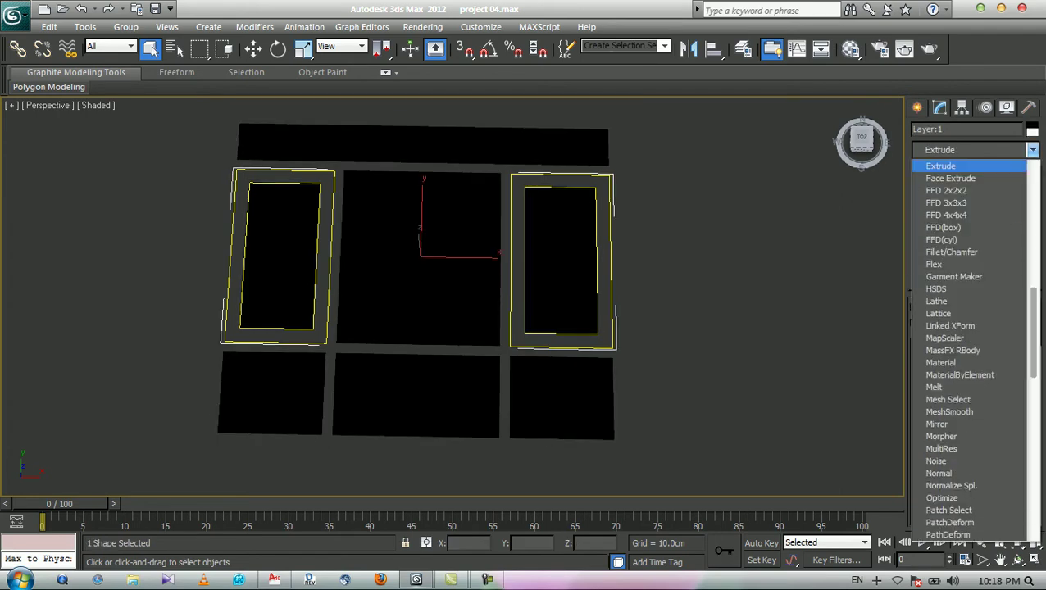
key(Return)
key(Return)
key(Return)
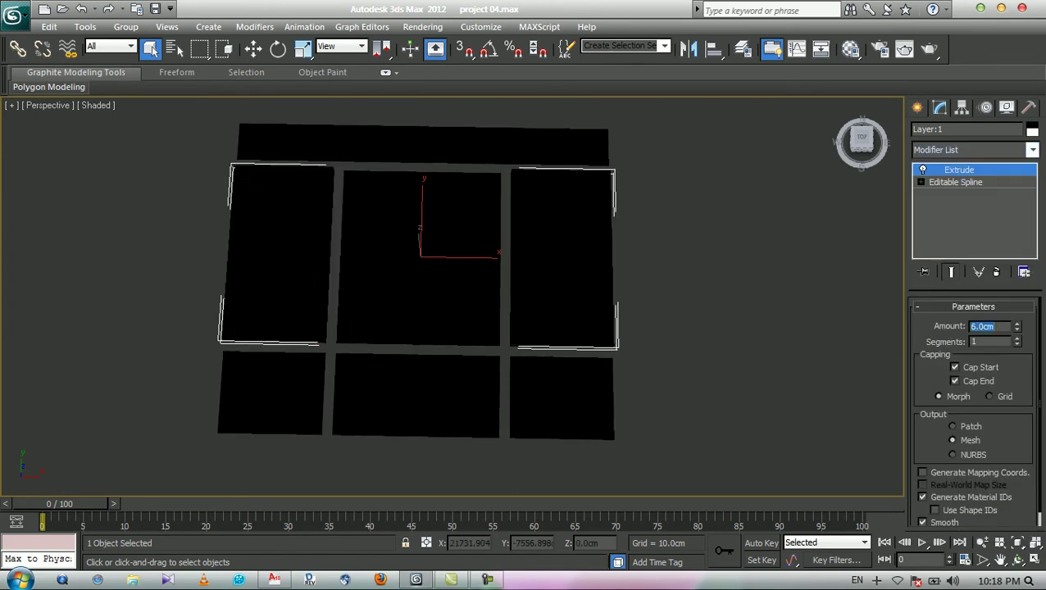
key(ctrl+d)
key(m)
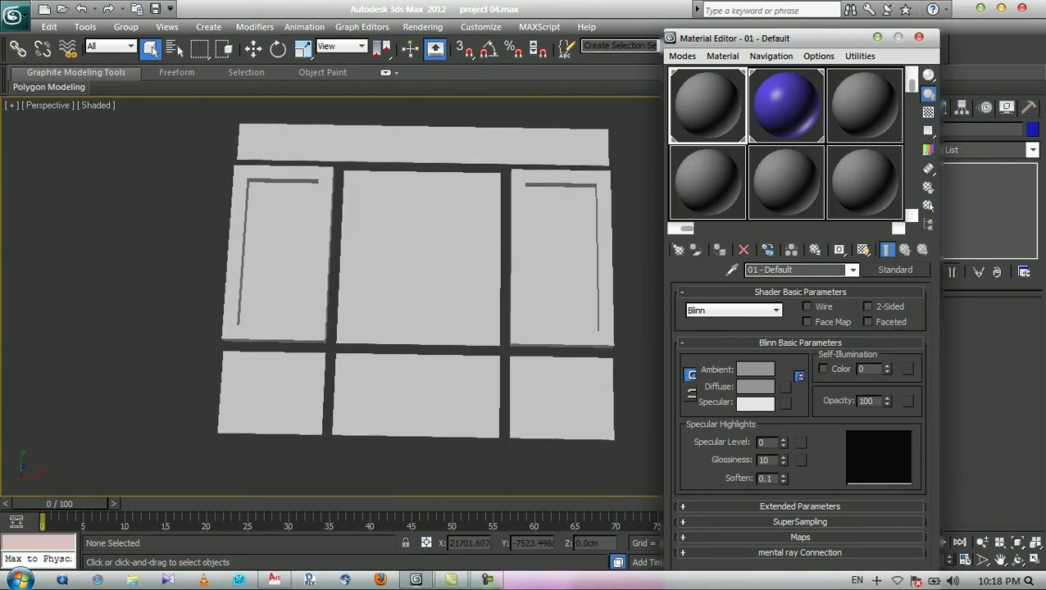
key(m)
key(m)
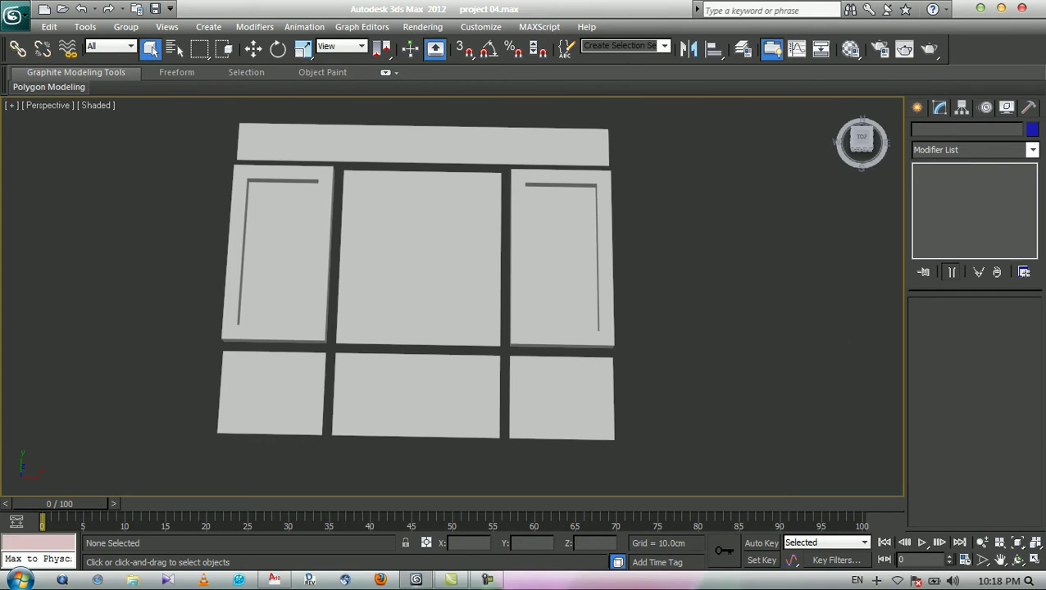
- Switch to the nm.dwg drawing in AutoCAD and check which layer the yellow window's outer frame outline is on
click(275, 580)
scroll(416, 386, down, 5)
scroll(552, 333, up, 10)
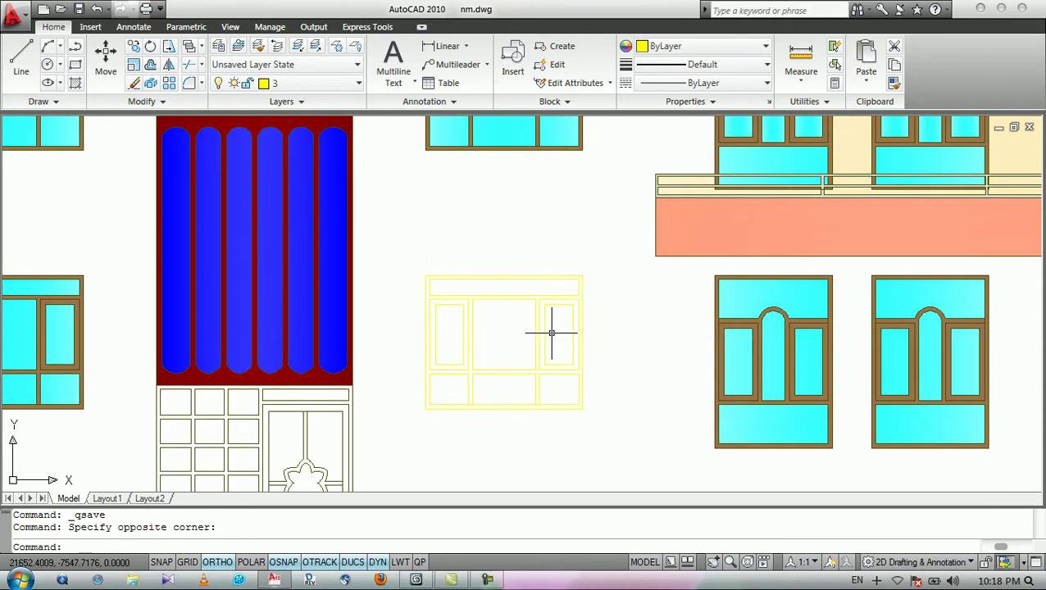
scroll(552, 333, up, 2)
click(597, 259)
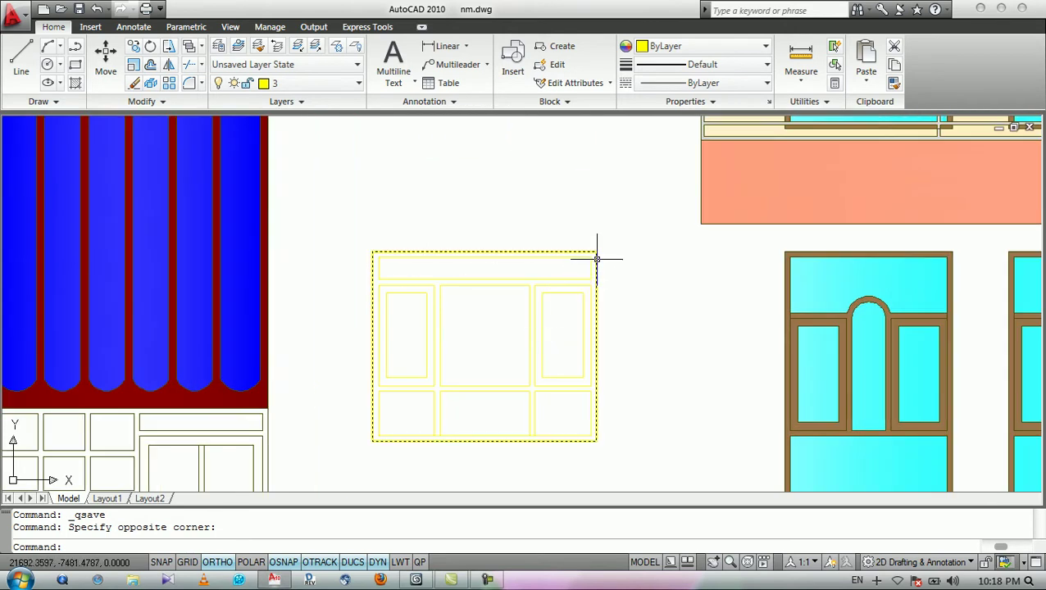
click(597, 259)
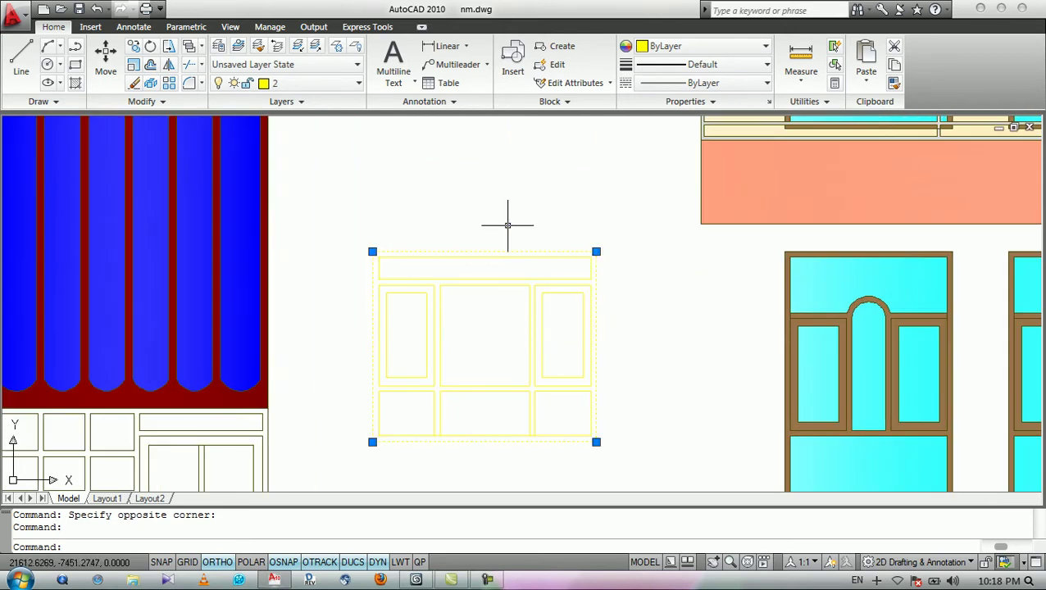
key(Escape)
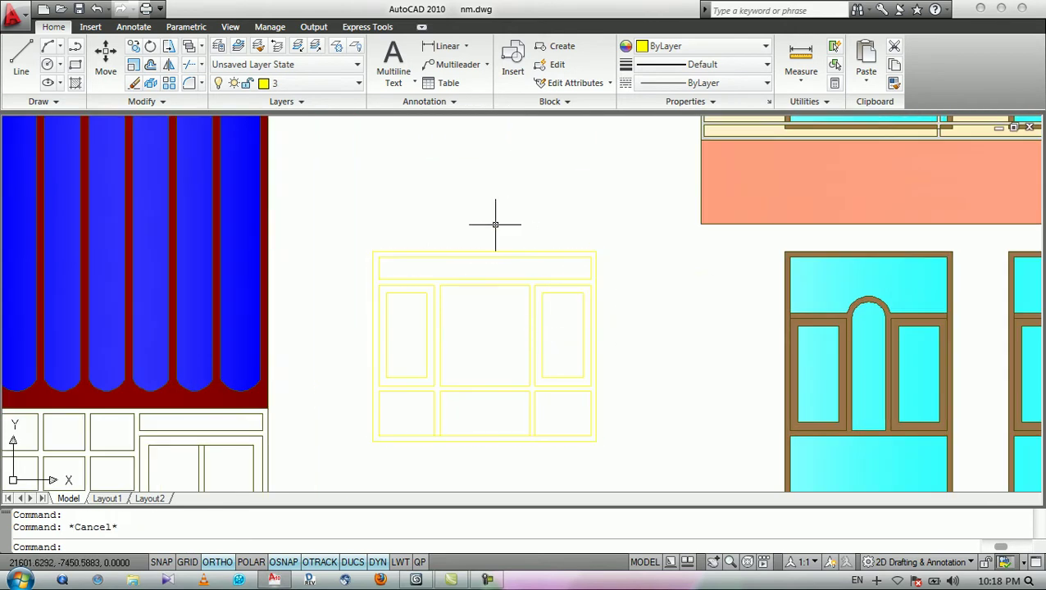
- Erase the yellow outlines of the top pane, the outer frame and the left side sash, keeping the dark original lines
click(486, 276)
text(e)
key(space)
click(495, 258)
key(space)
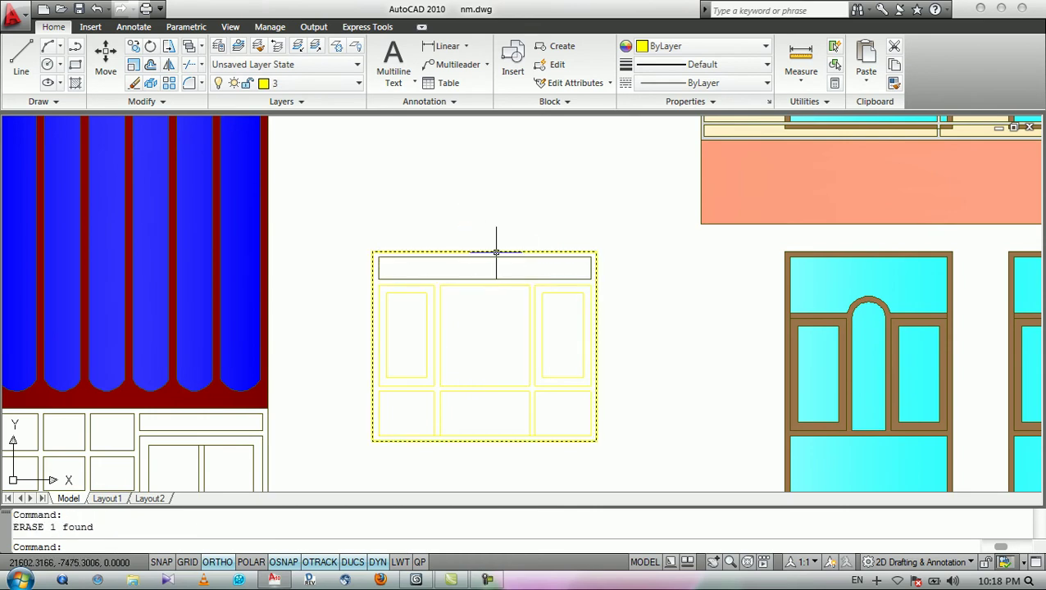
click(505, 283)
key(Delete)
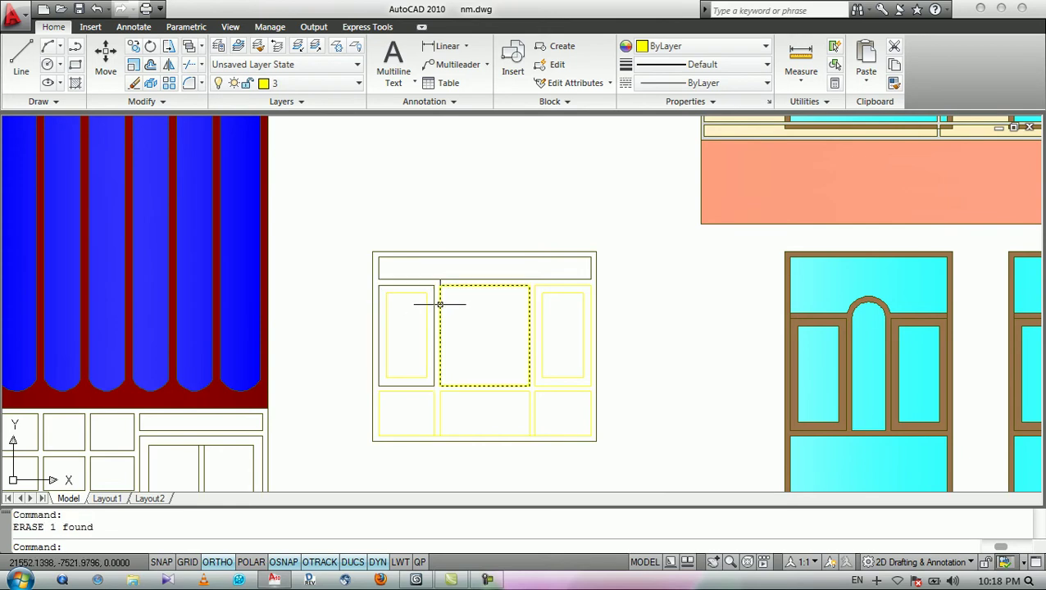
click(429, 303)
click(382, 379)
key(Delete)
key(ctrl+z)
key(ctrl+z)
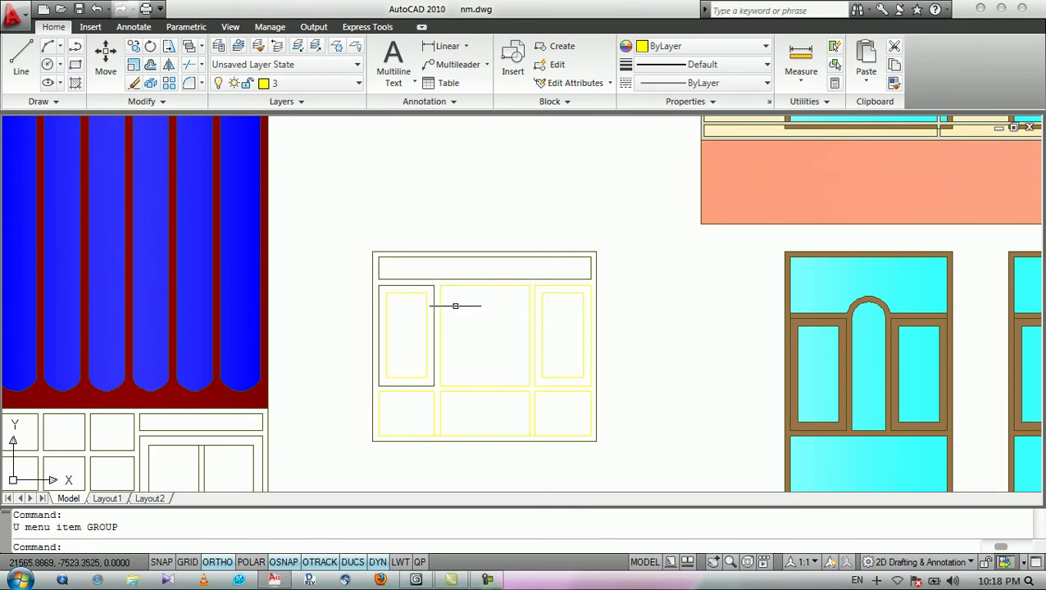
- Erase the yellow outline of the window's large centre pane
click(440, 299)
key(Return)
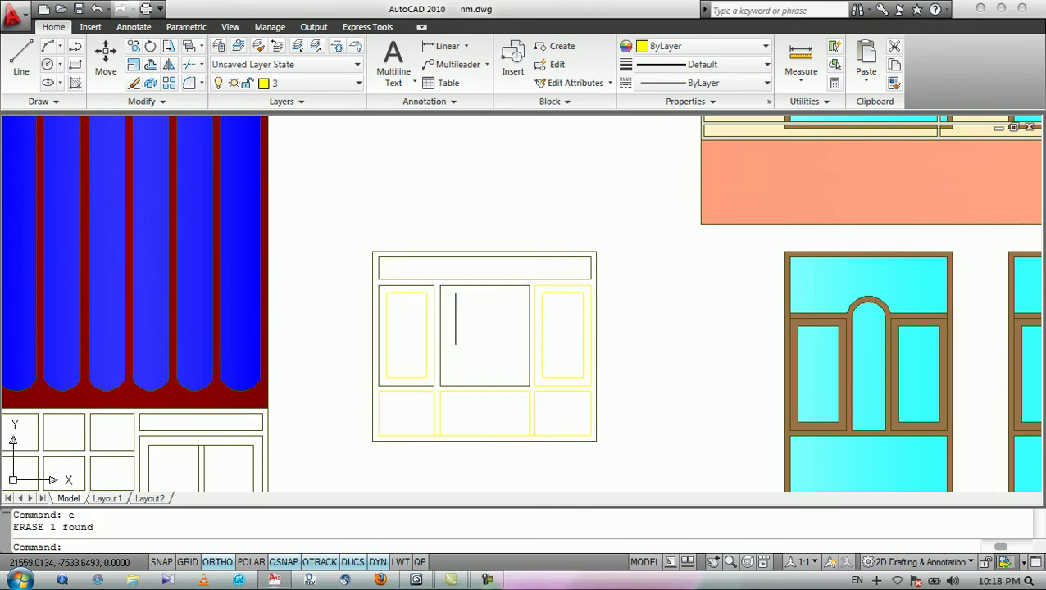
click(420, 294)
key(space)
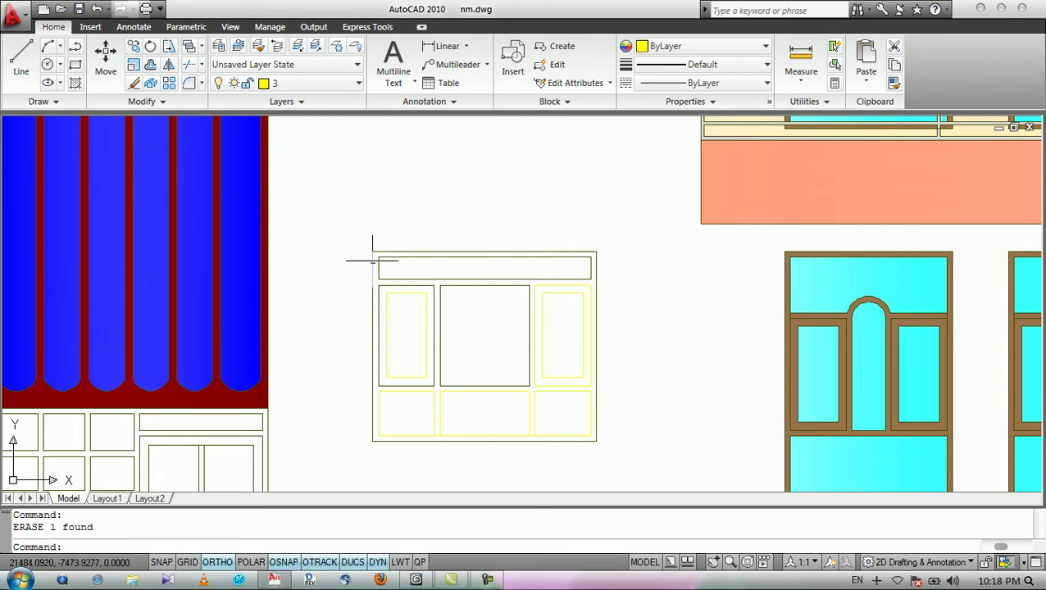
- Make layer 4 the current layer and set its colour to green, index 90
click(359, 83)
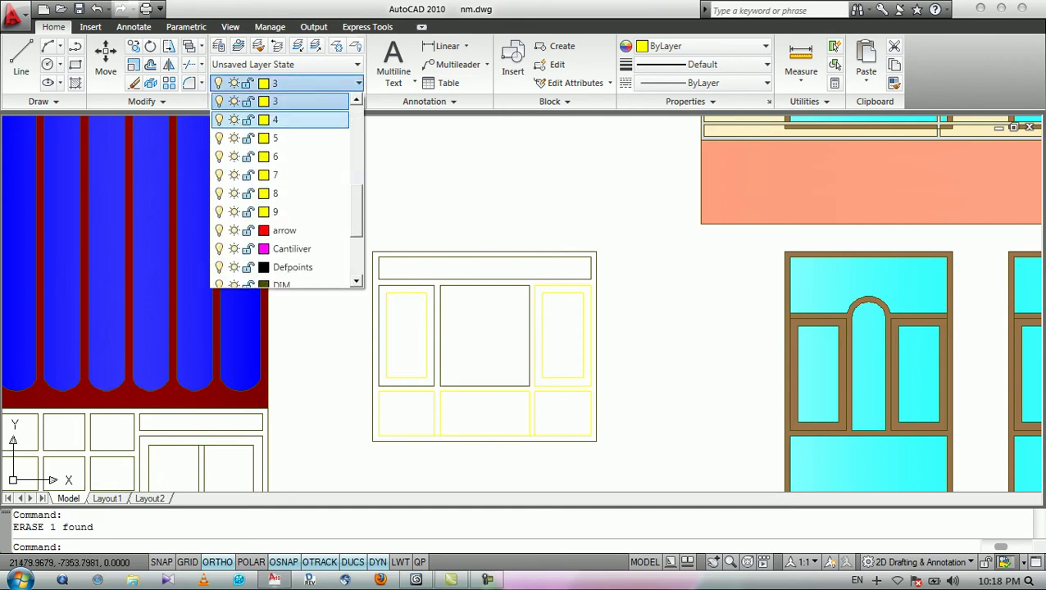
click(287, 101)
click(287, 83)
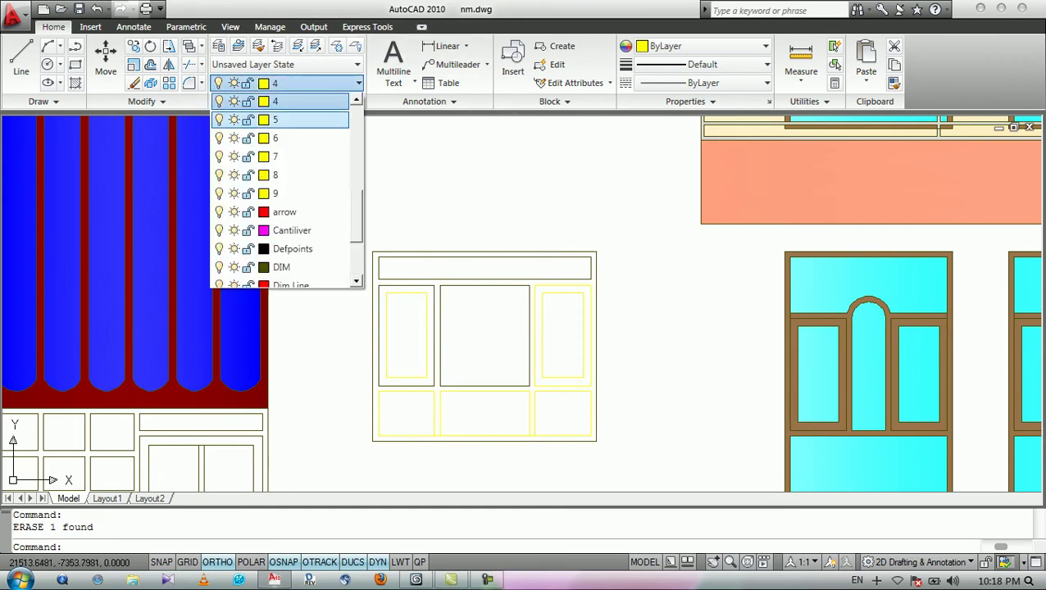
click(264, 101)
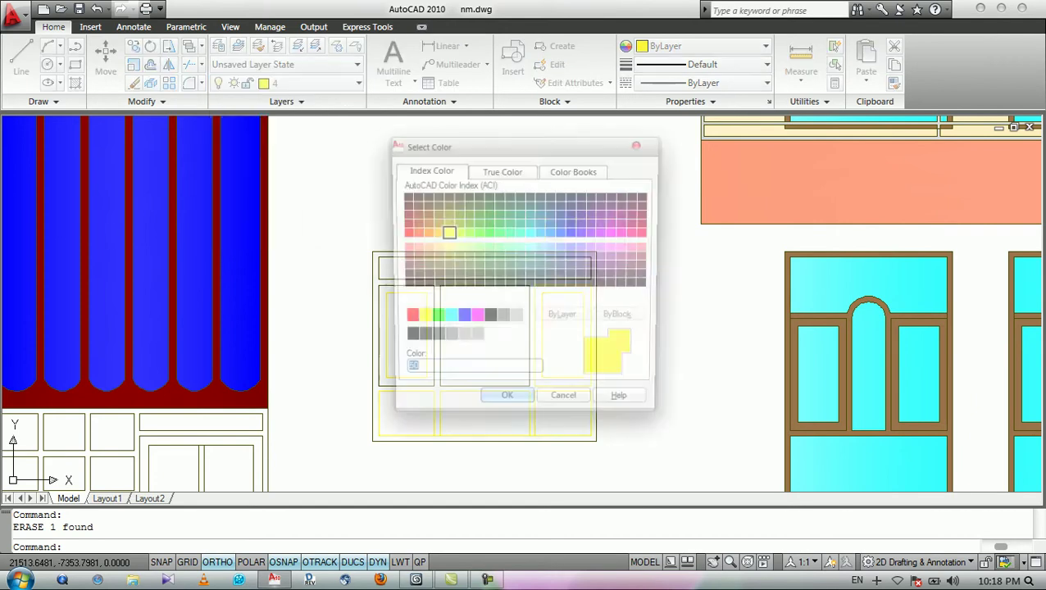
click(487, 233)
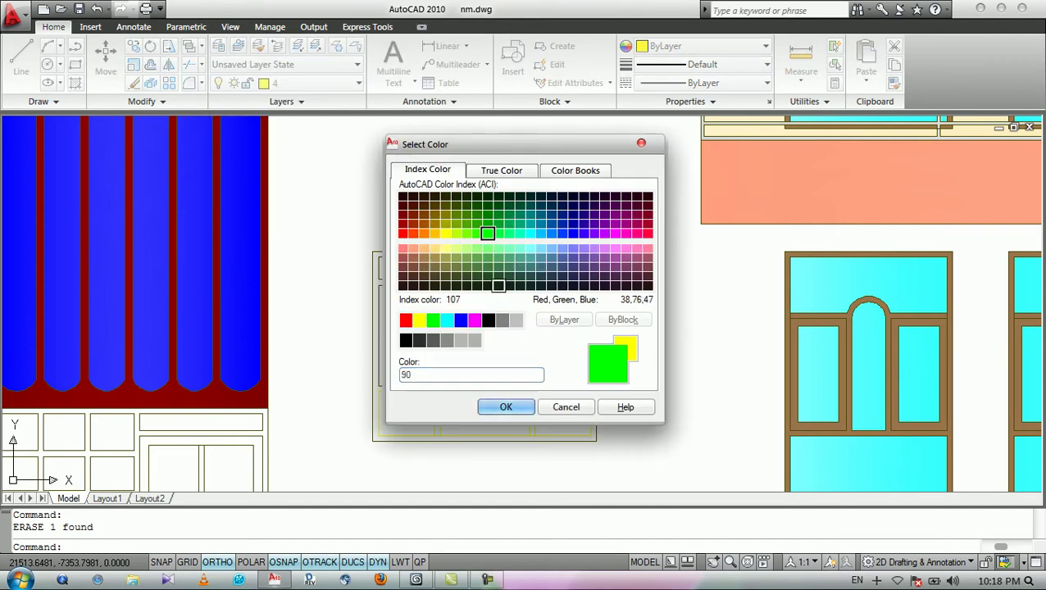
click(506, 407)
- Draw a rectangle over the window frame's top rail, from the outer left corner to the top pane's upper right corner
text(rec)
key(Return)
scroll(413, 303, up, 3)
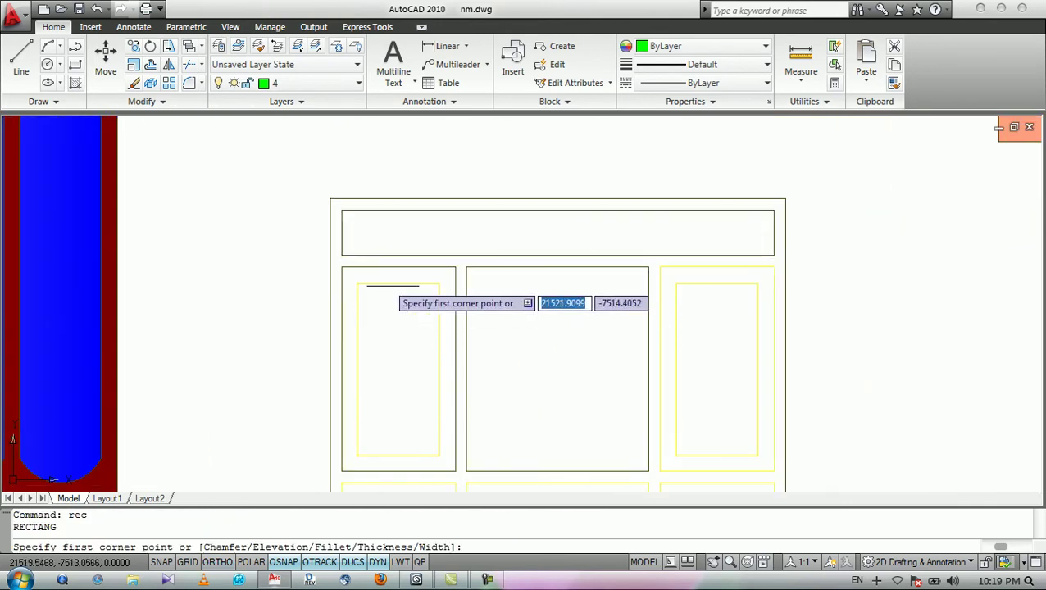
click(330, 198)
click(773, 206)
- Draw a rectangle 5 wide and 170 high over the window frame's full right stile
key(Return)
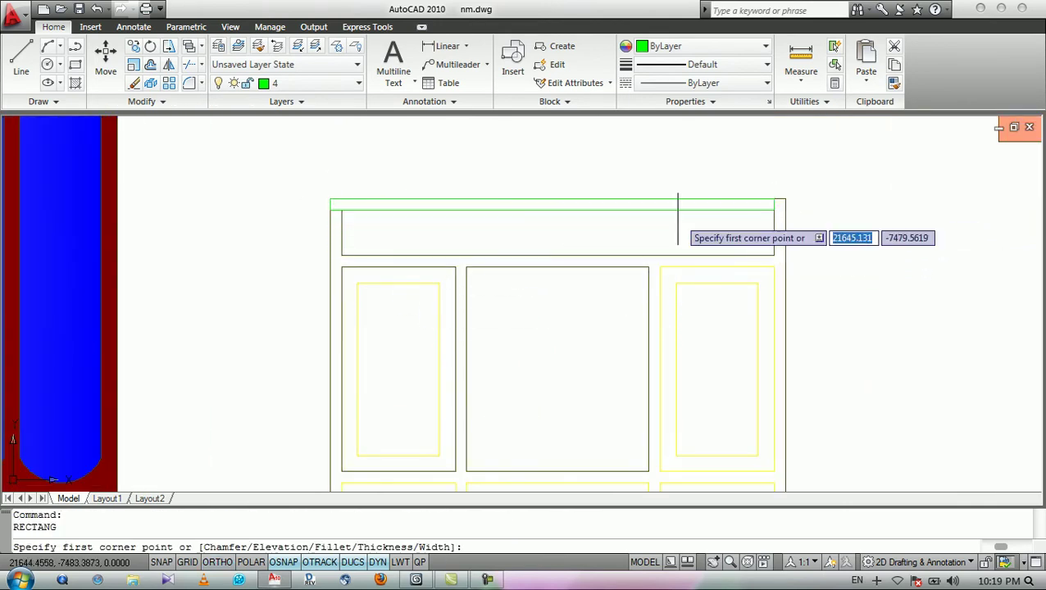
scroll(541, 188, down, 2)
scroll(682, 199, up, 3)
click(730, 175)
scroll(703, 312, down, 2)
scroll(703, 312, up, 2)
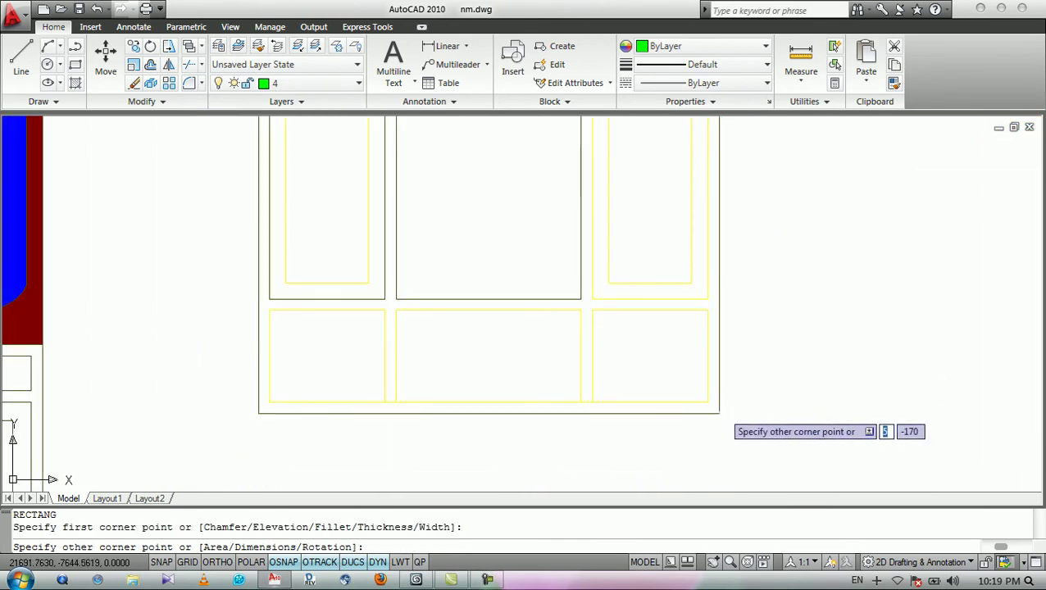
click(719, 413)
- Draw rectangles over the frame's bottom rail and over its left stile between the bottom and top rails
key(Return)
click(708, 402)
click(259, 413)
key(Return)
scroll(271, 384, up, 3)
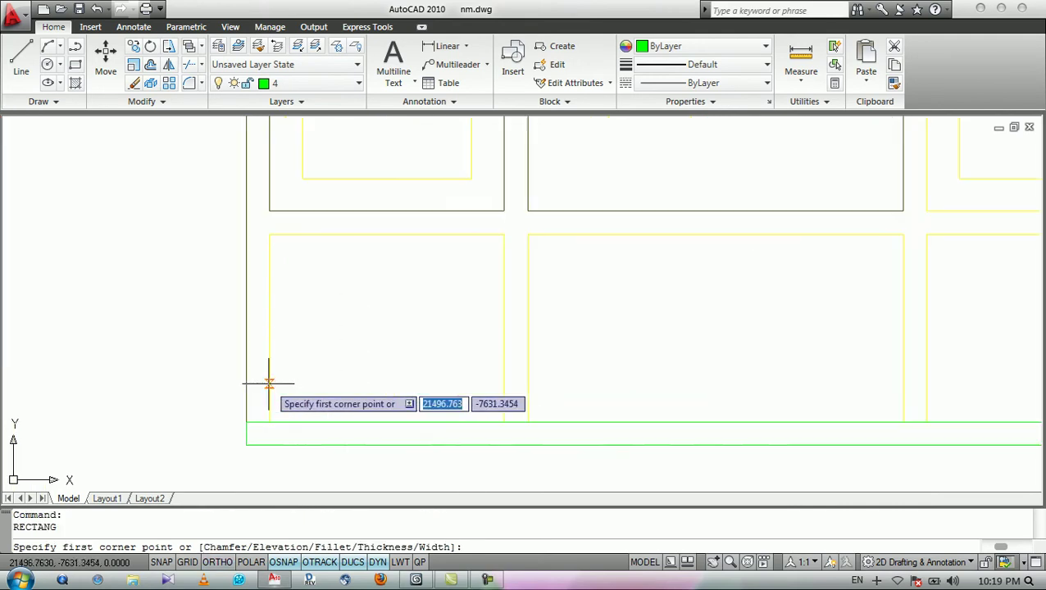
click(269, 422)
scroll(246, 292, down, 4)
scroll(268, 229, up, 5)
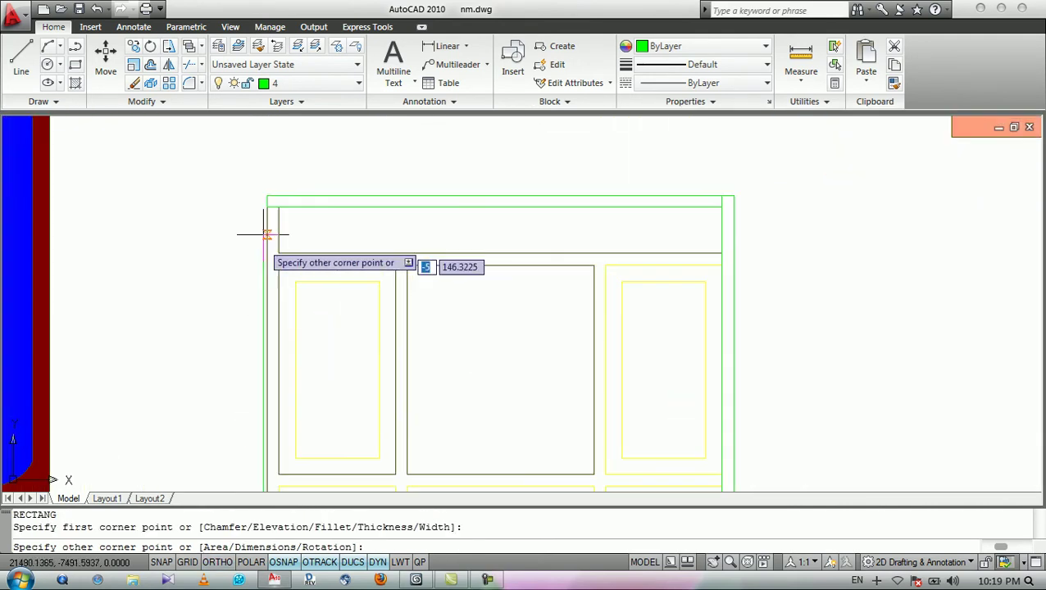
click(267, 206)
- Draw rectangles over the rail beneath the top pane and over the right mullion down to the bottom rail
key(Return)
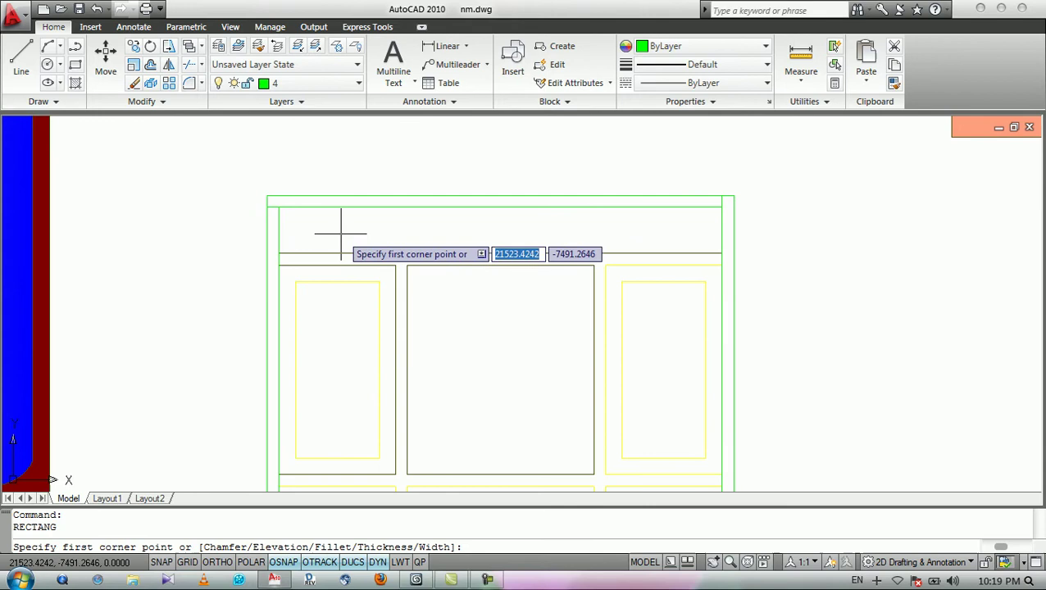
click(279, 253)
click(722, 265)
key(Return)
scroll(603, 258, up, 3)
click(589, 253)
scroll(574, 246, down, 5)
scroll(541, 237, up, 5)
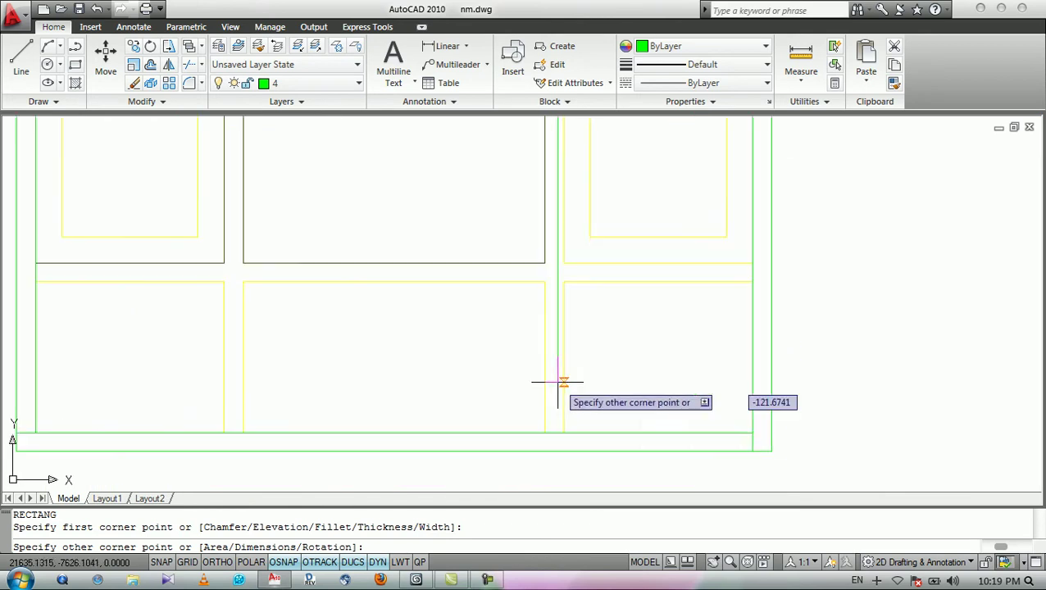
click(564, 432)
- Draw a 5-thick rectangle over the lower horizontal rail, from the right stile to the left mullion
key(Return)
scroll(648, 345, down, 3)
scroll(681, 328, up, 3)
click(739, 292)
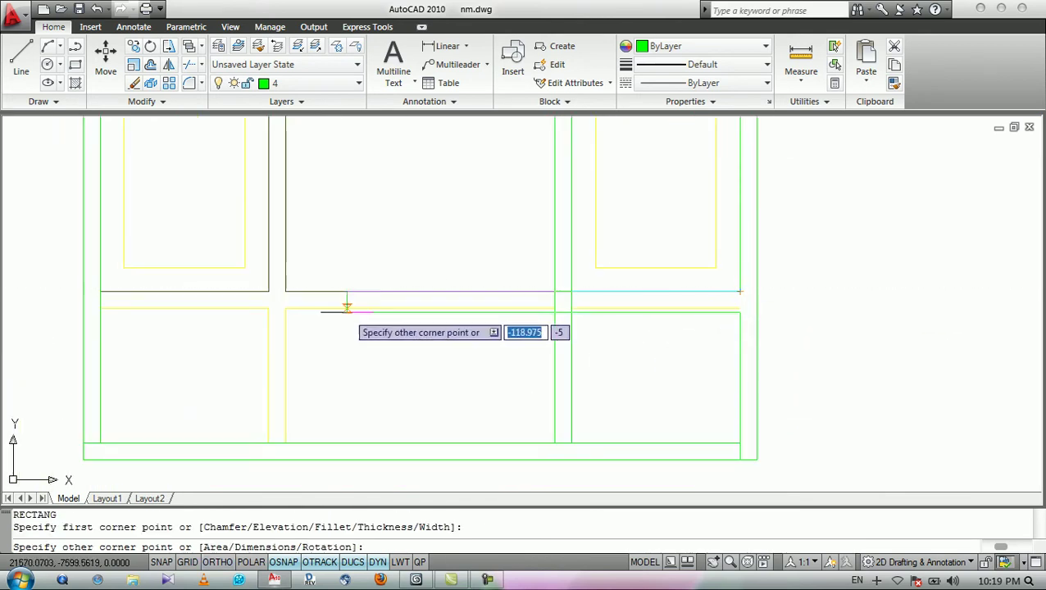
click(285, 310)
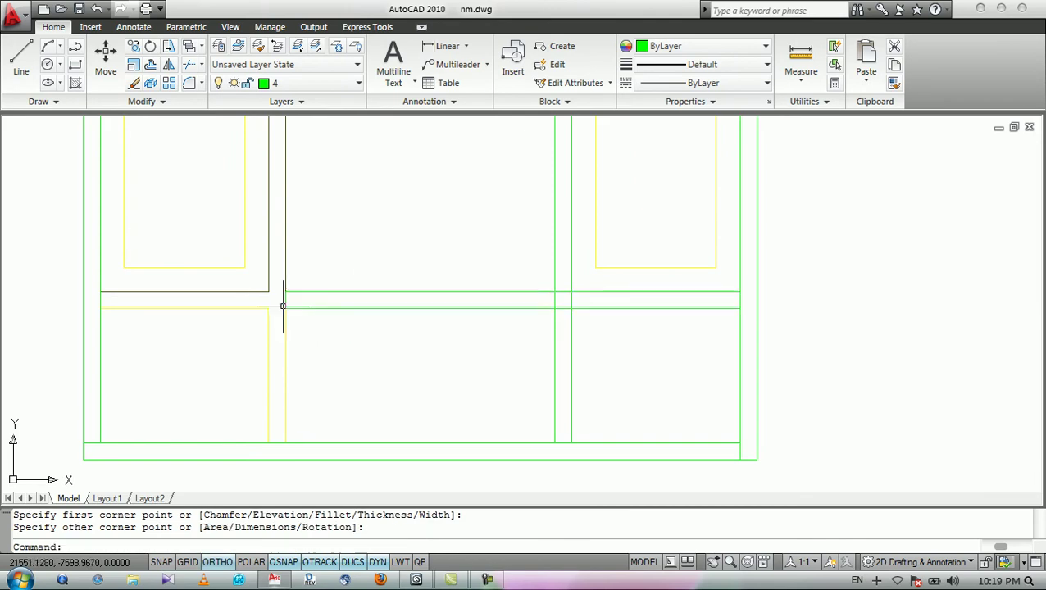
- Draw a rectangle over the short piece of lower rail between the left mullion and the left stile
key(Return)
scroll(561, 310, down, 4)
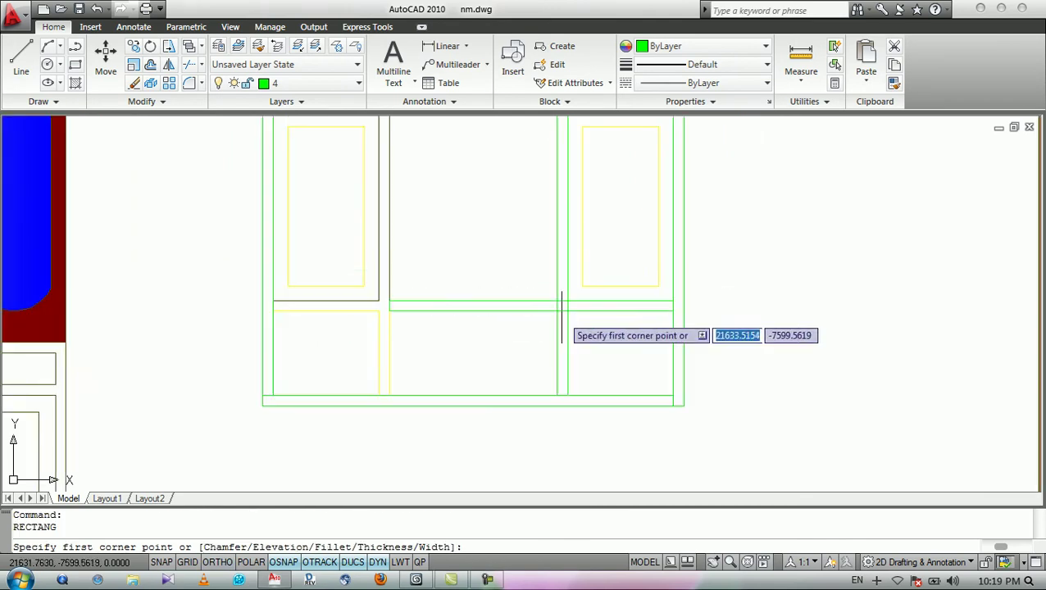
scroll(392, 305, up, 3)
click(502, 308)
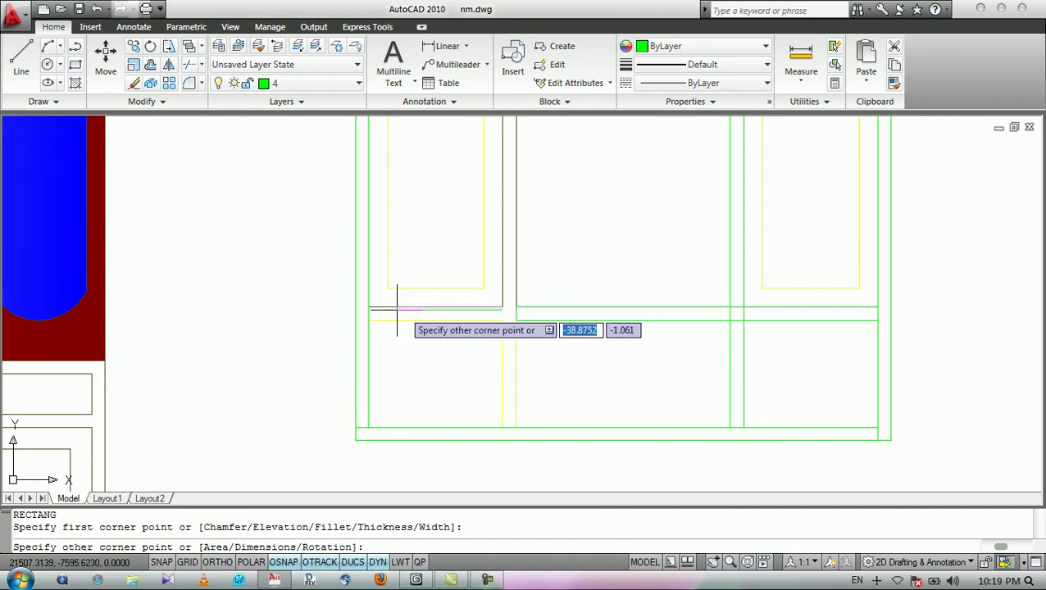
click(369, 321)
- Draw a rectangle over the left mullion, from the bottom rail up to the rail beneath the top pane
key(Return)
click(503, 427)
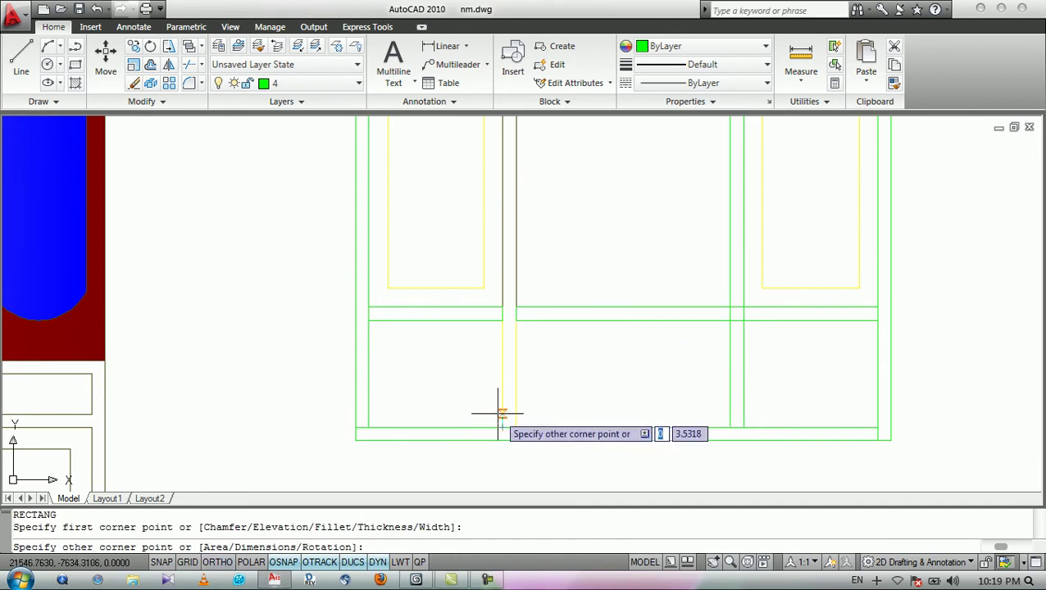
scroll(495, 304, down, 2)
scroll(498, 234, up, 3)
click(508, 205)
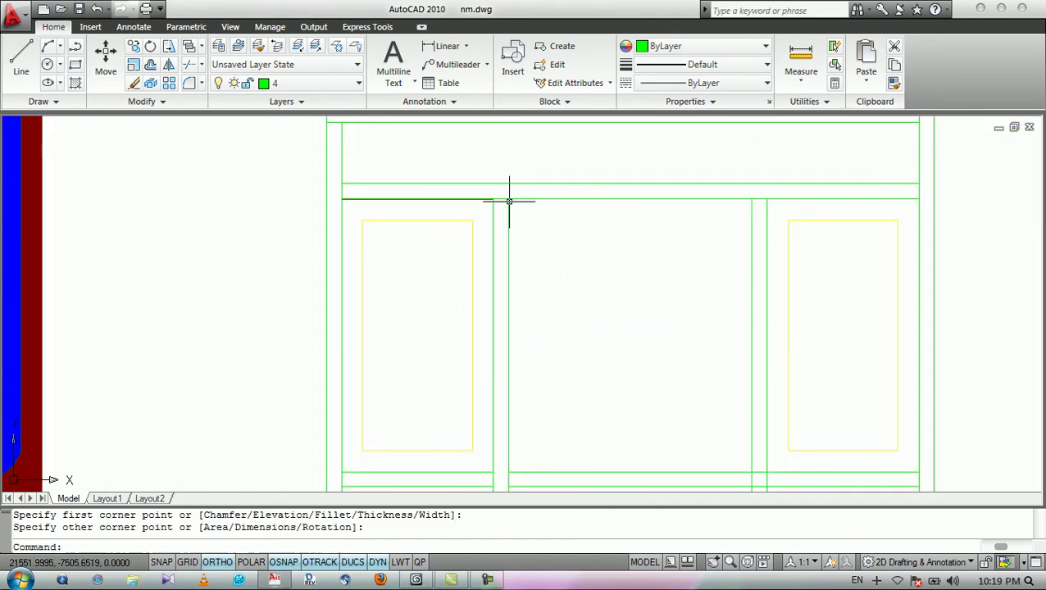
scroll(459, 196, down, 4)
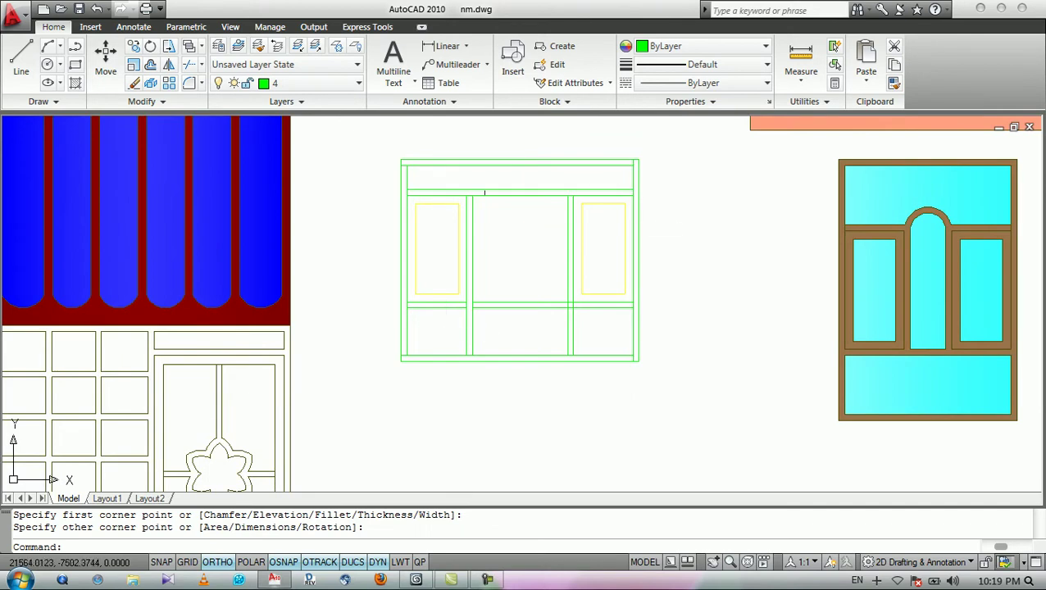
- Save the AutoCAD drawing with the redrawn frame rectangles and switch to 3ds Max
click(79, 8)
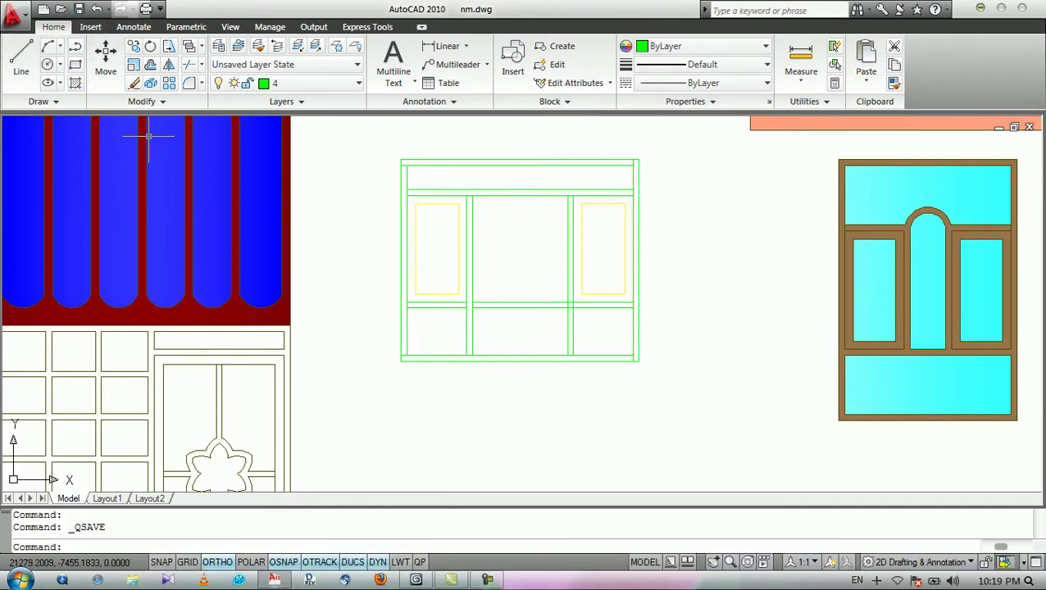
click(275, 580)
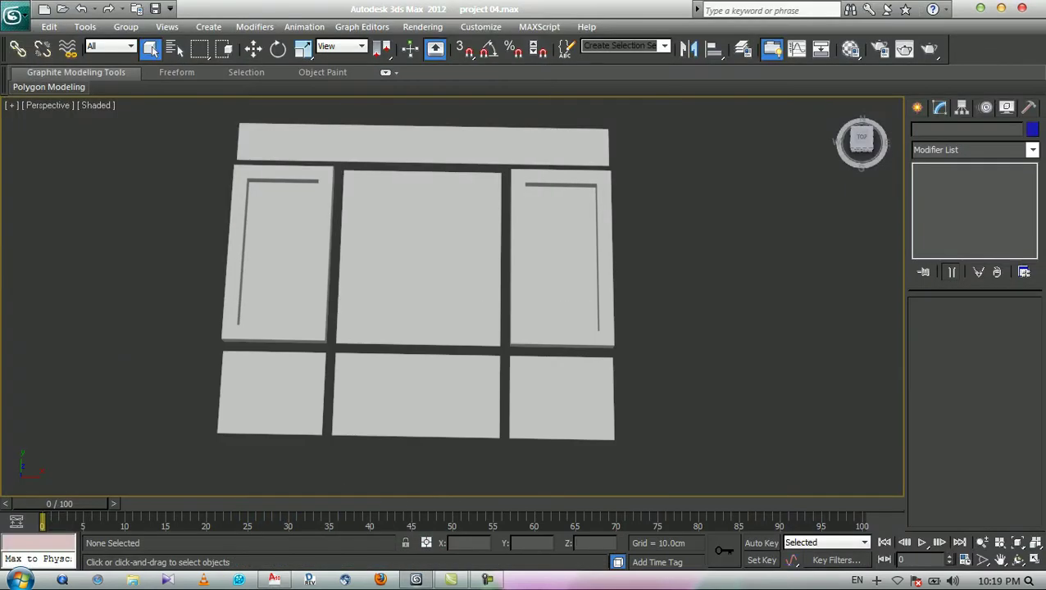
- Import nm.dwg into the scene with only layer 4 included
click(13, 14)
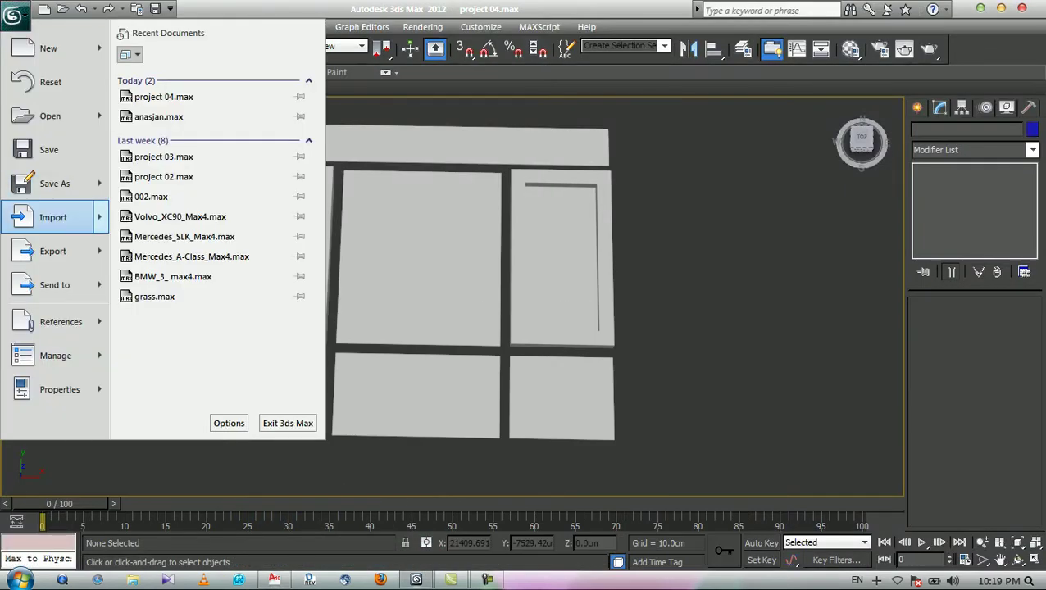
click(52, 217)
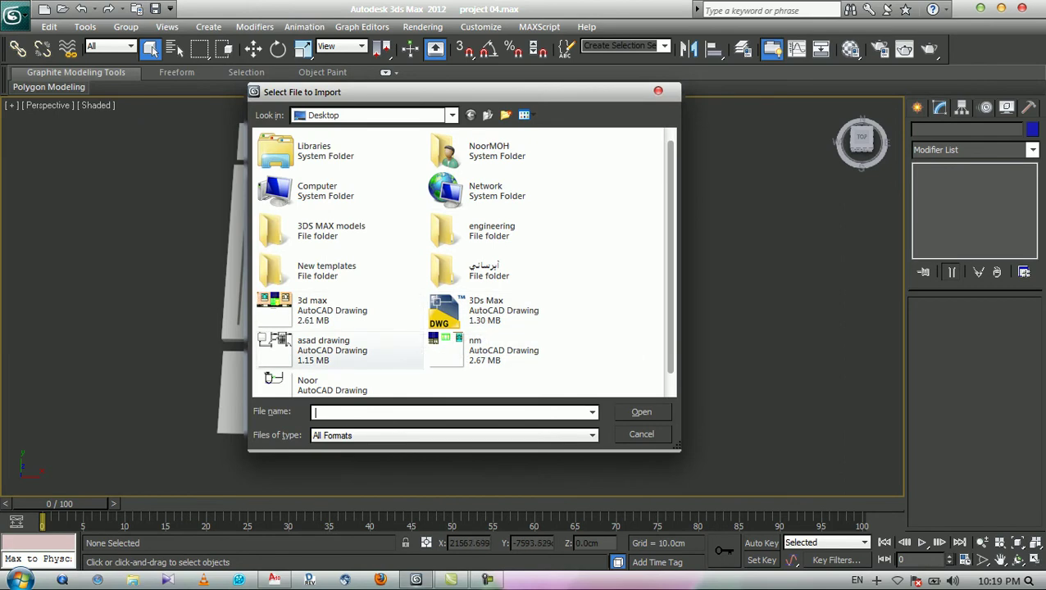
click(484, 350)
click(642, 412)
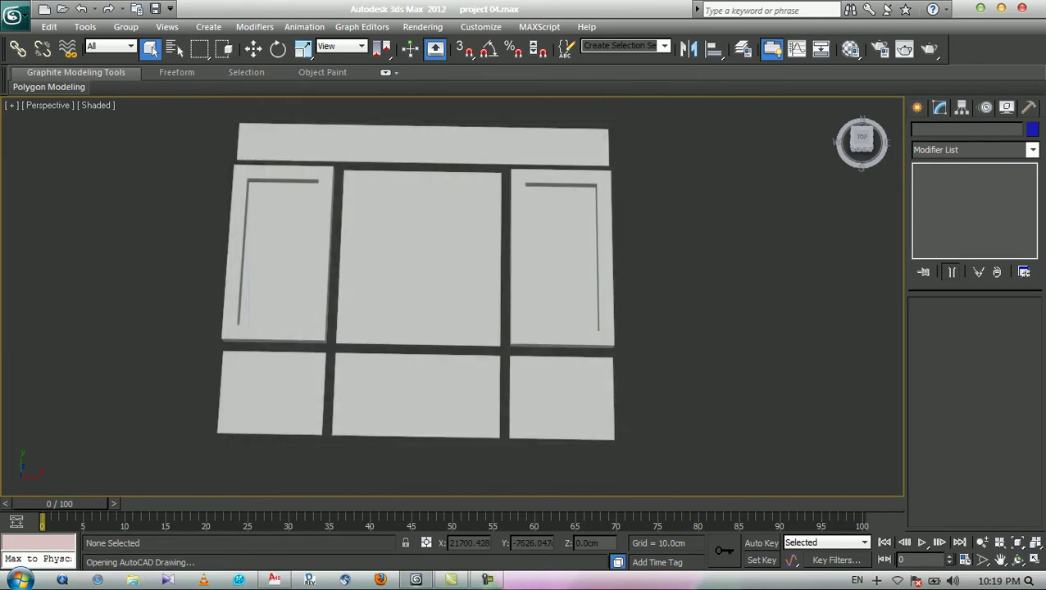
drag(590, 217, 591, 244)
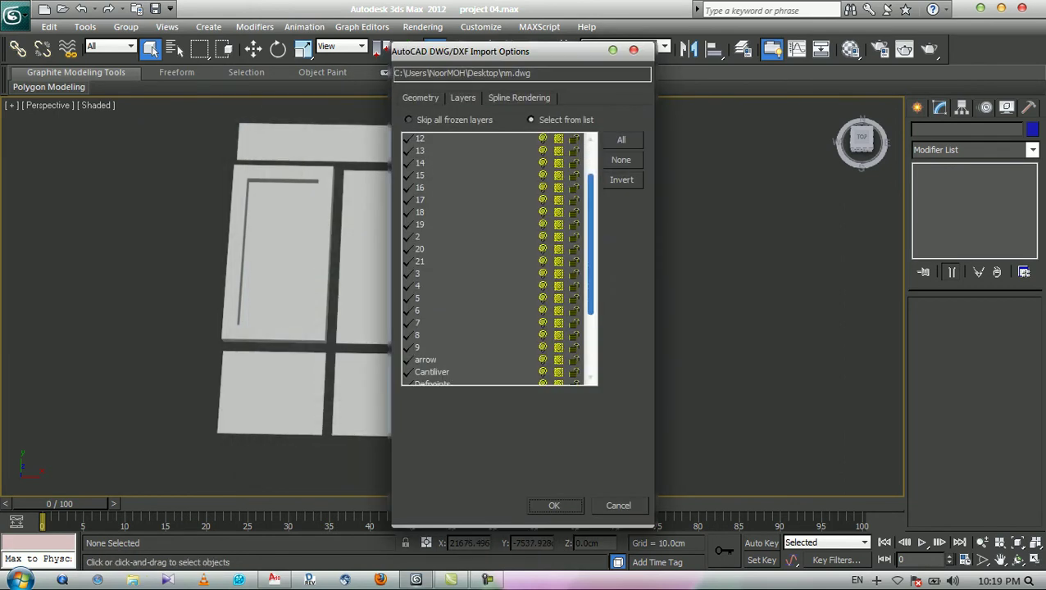
scroll(492, 258, up, 5)
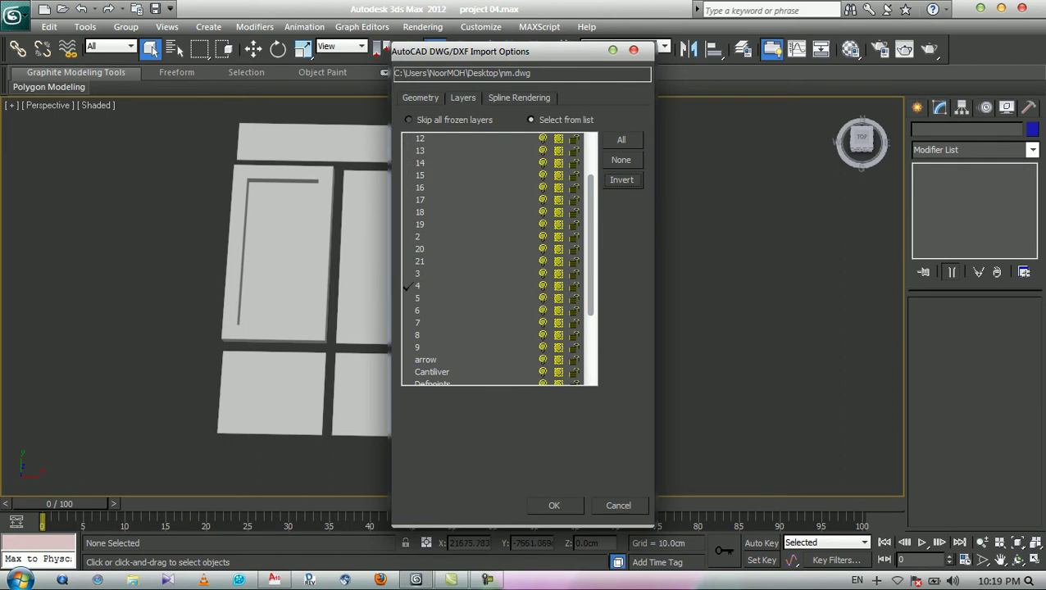
click(555, 506)
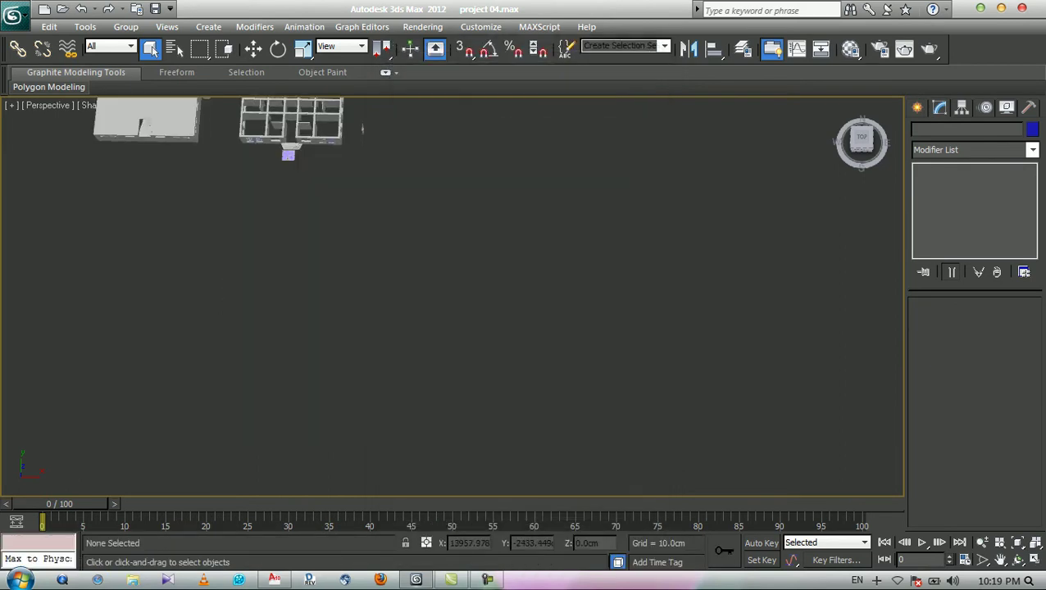
- Extrude the imported layer 4 frame outline around the window panes by 5 cm
middle_drag(566, 238, 554, 181)
scroll(553, 246, down, 2)
drag(661, 373, 726, 435)
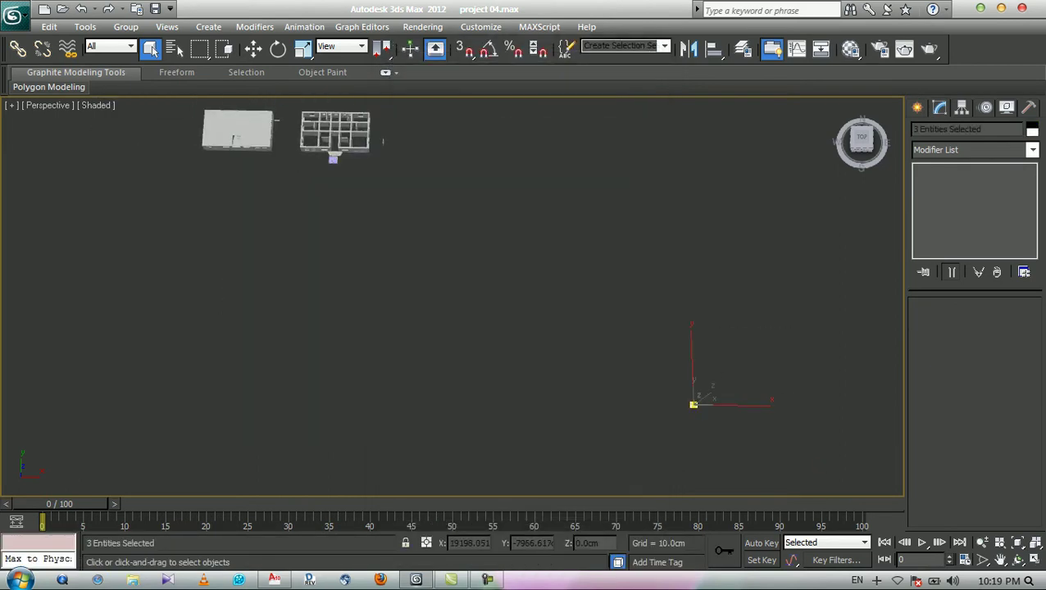
key(z)
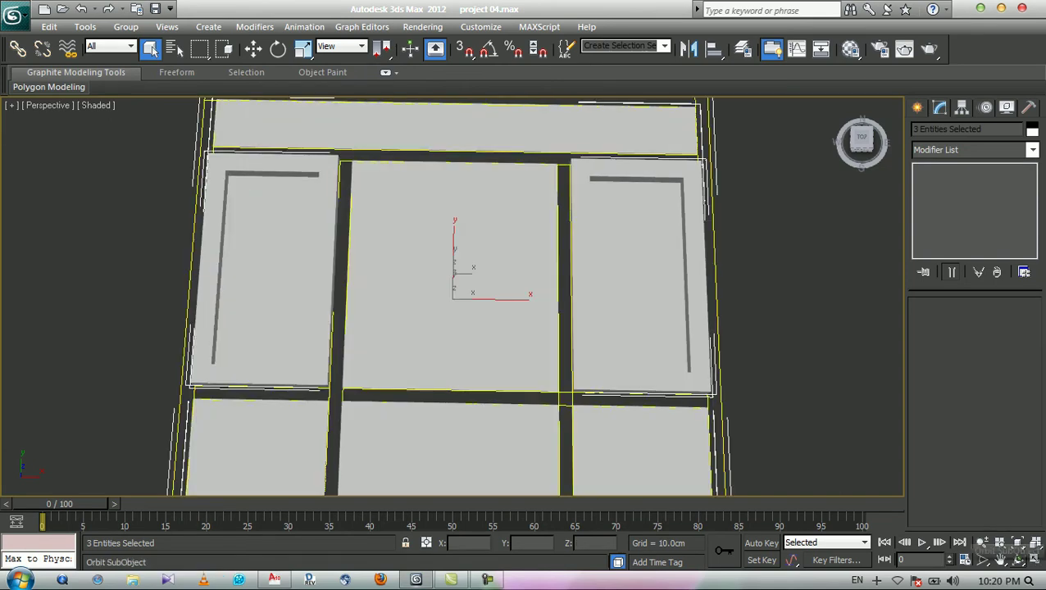
click(1017, 560)
drag(452, 328, 487, 298)
middle_drag(487, 299, 494, 263)
drag(492, 316, 470, 329)
key(Escape)
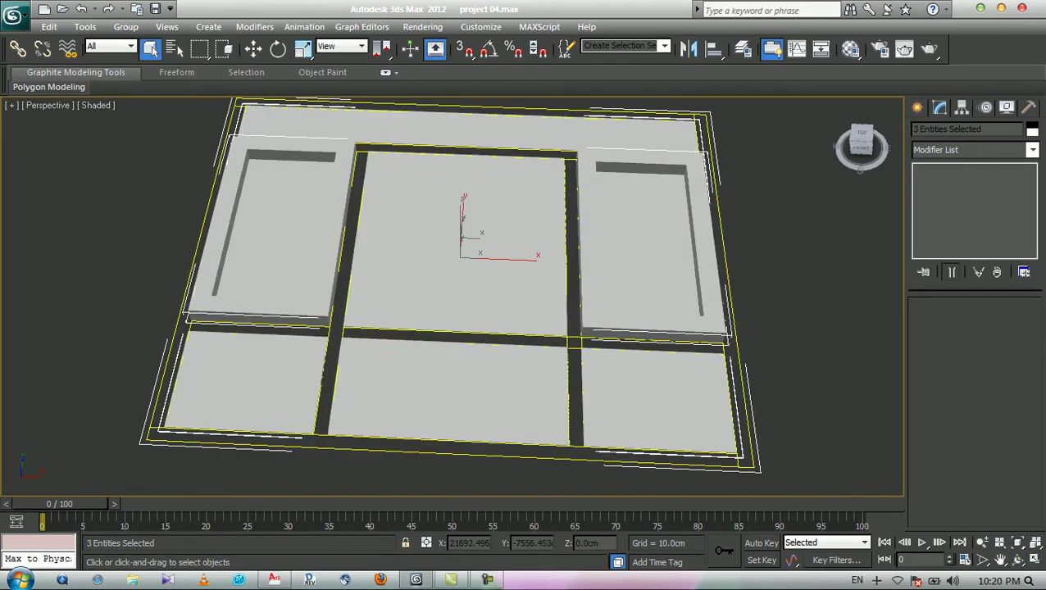
click(737, 331)
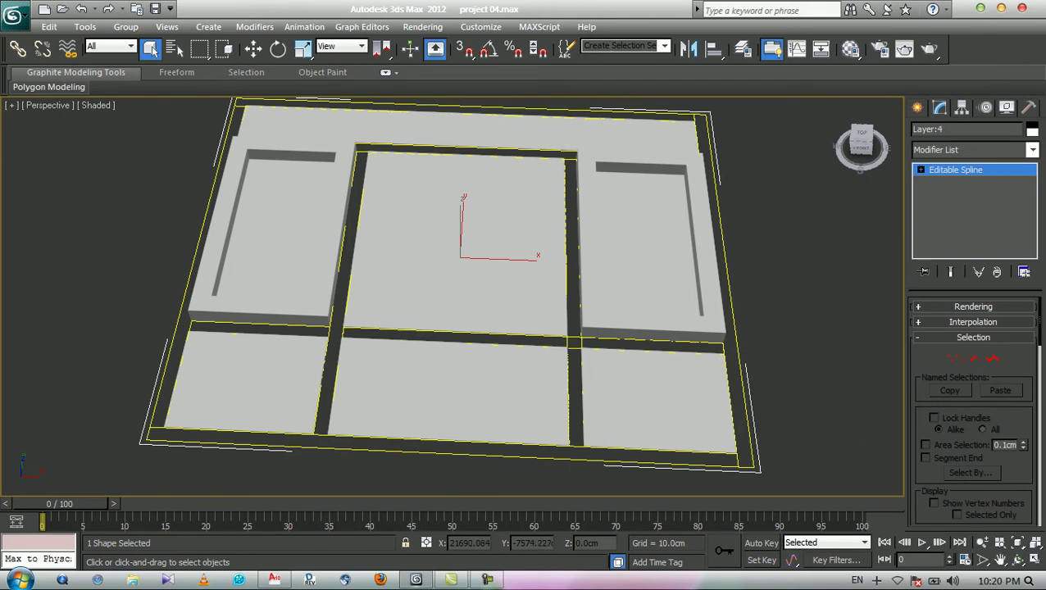
click(1033, 150)
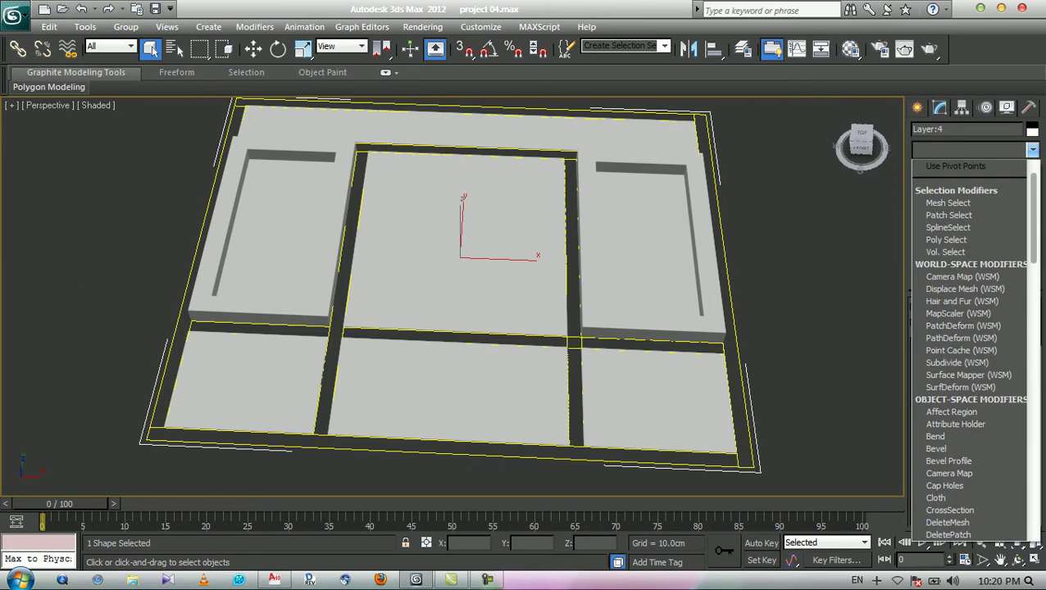
text(ex)
key(Return)
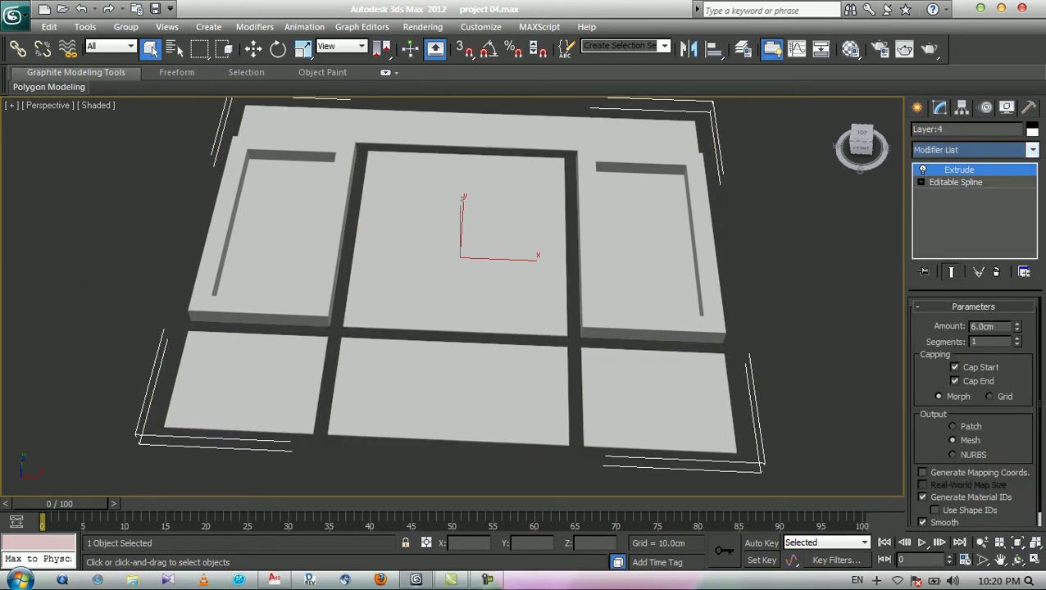
text(5)
key(Return)
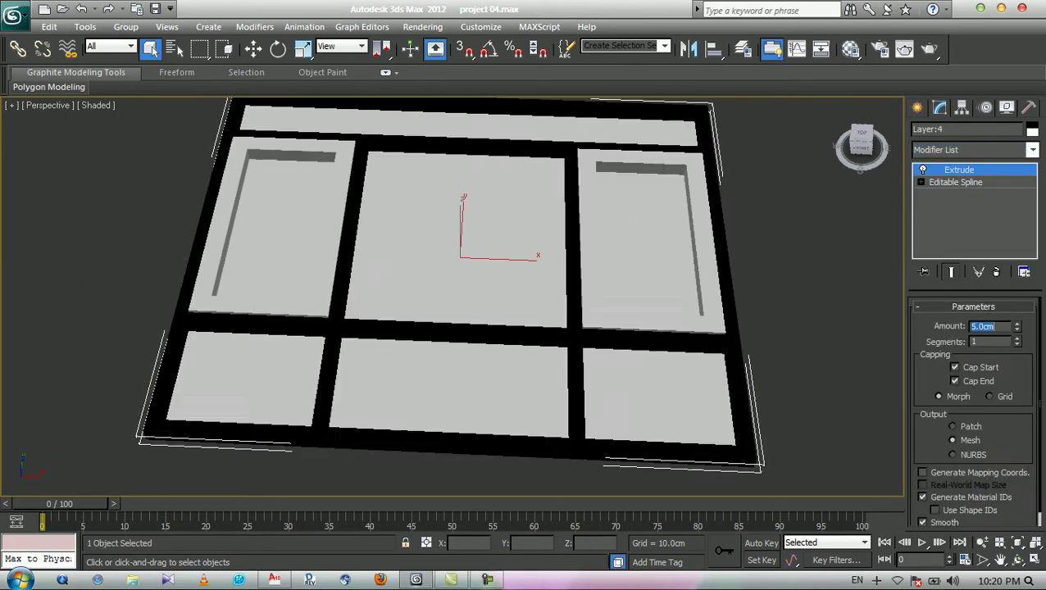
- Assign the grey 01 - Default material to the extruded window frame and the purple material to the glass panel
click(812, 262)
click(851, 49)
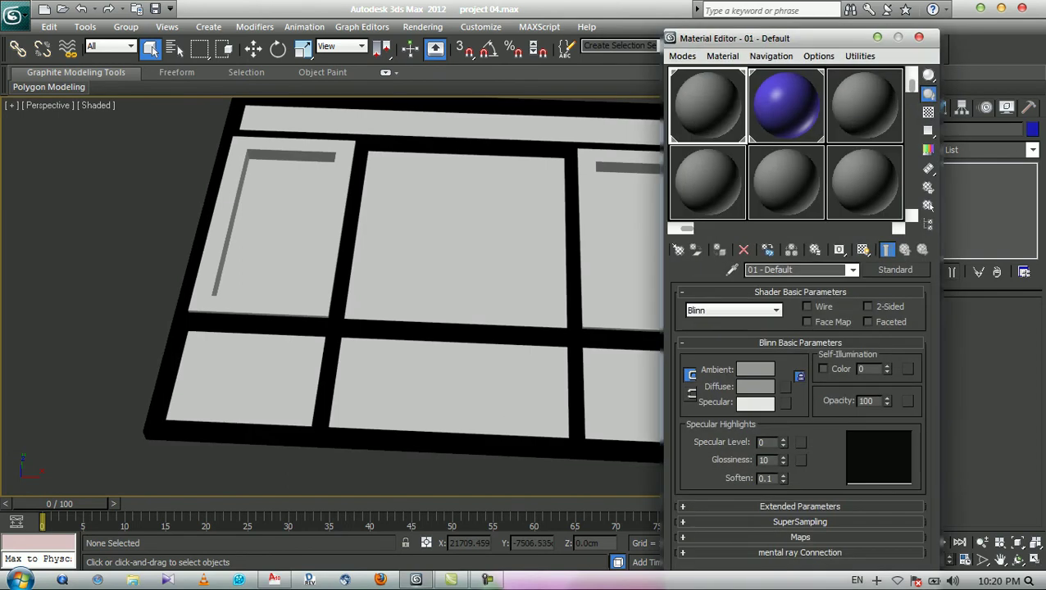
drag(708, 105, 572, 197)
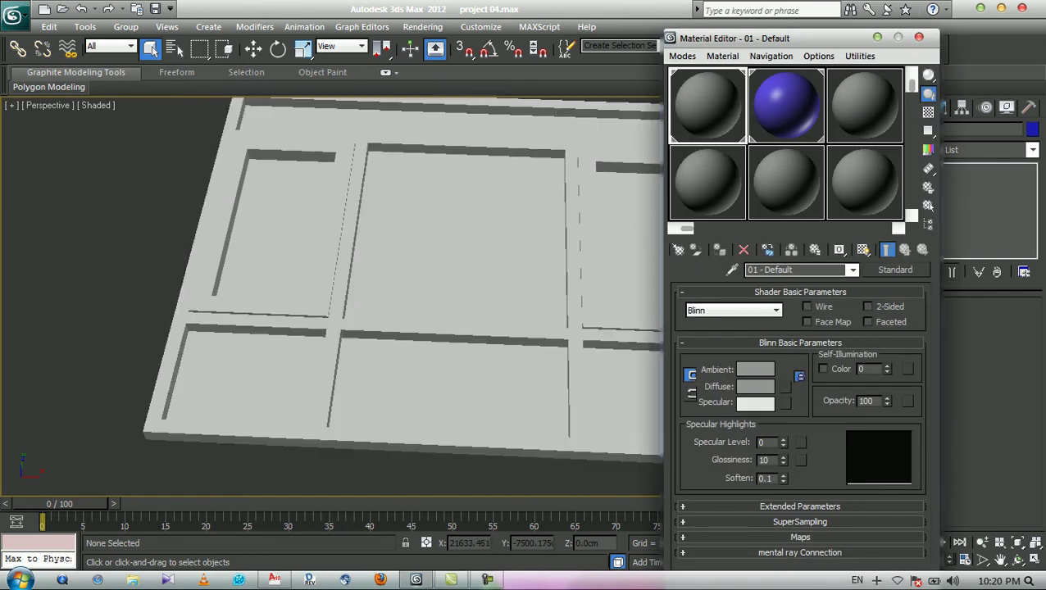
click(573, 196)
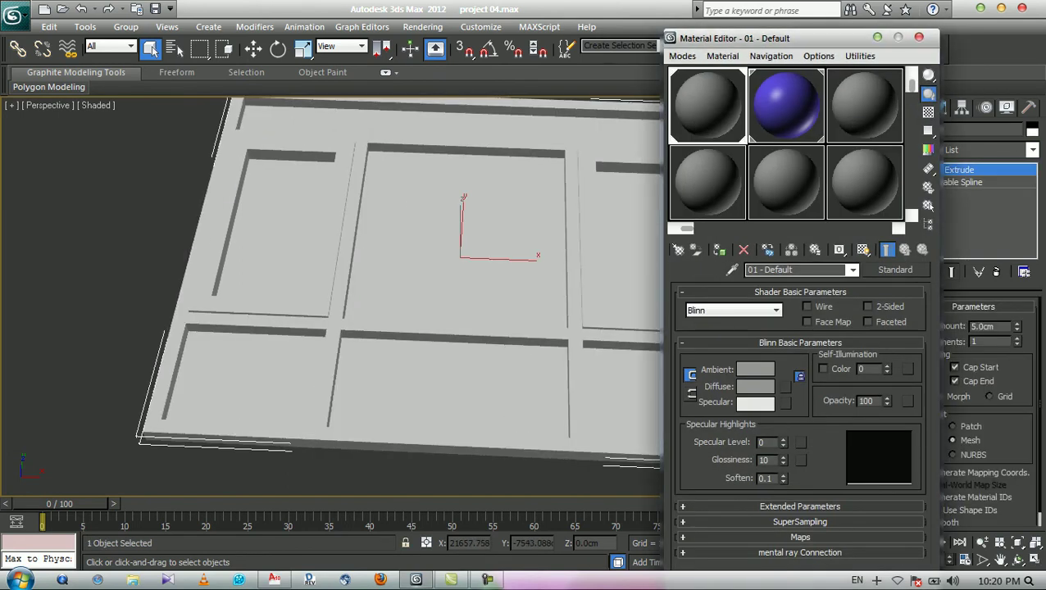
drag(787, 105, 508, 246)
click(919, 38)
- Move the purple glass panel up 2.5 cm along Z so it sits within the frame's thickness
middle_drag(525, 271, 522, 270)
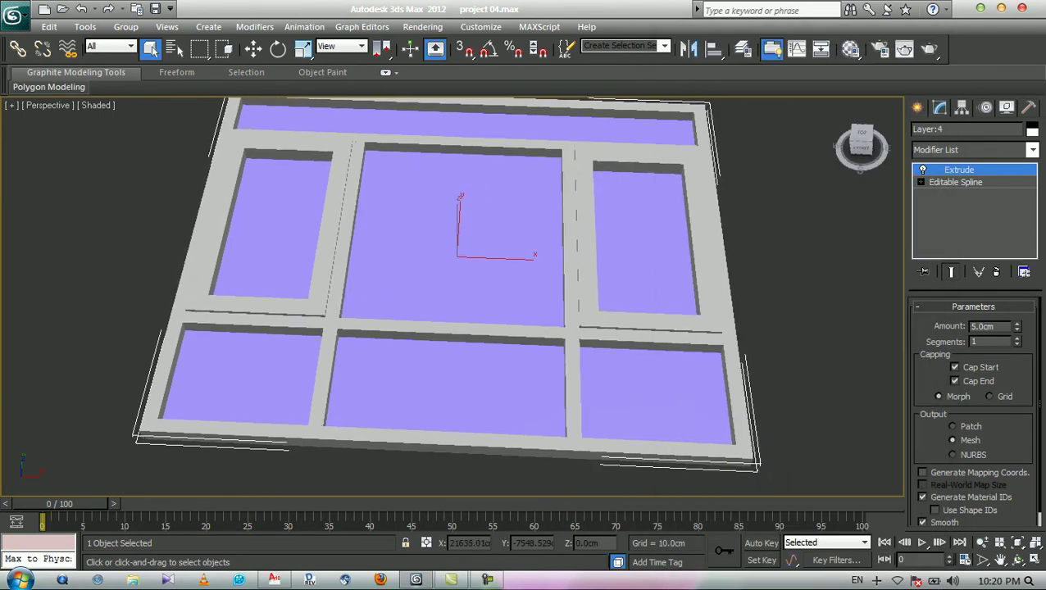
scroll(455, 242, down, 2)
drag(677, 155, 221, 435)
click(221, 434)
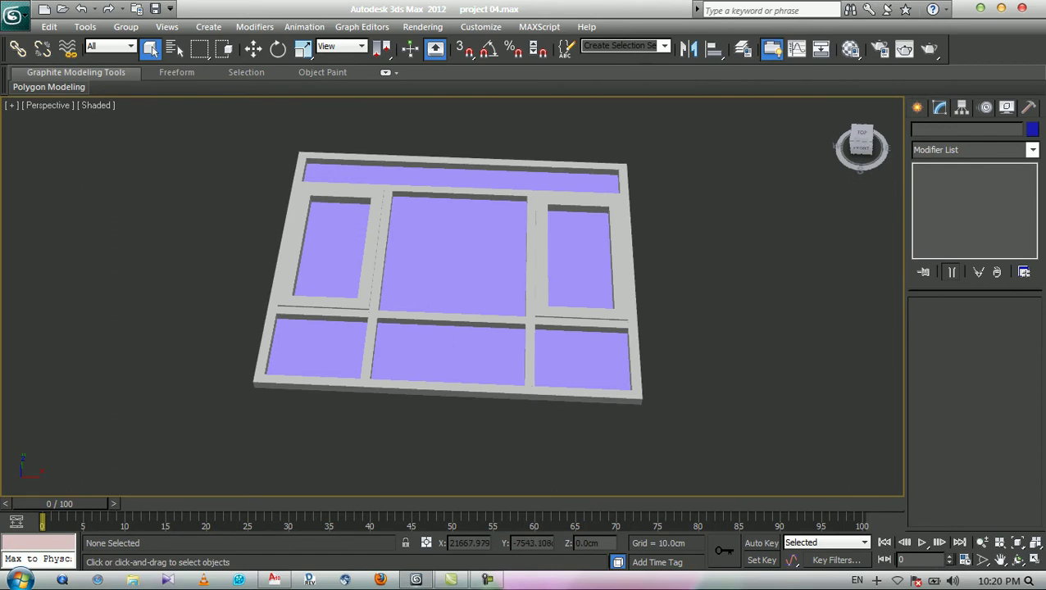
click(479, 262)
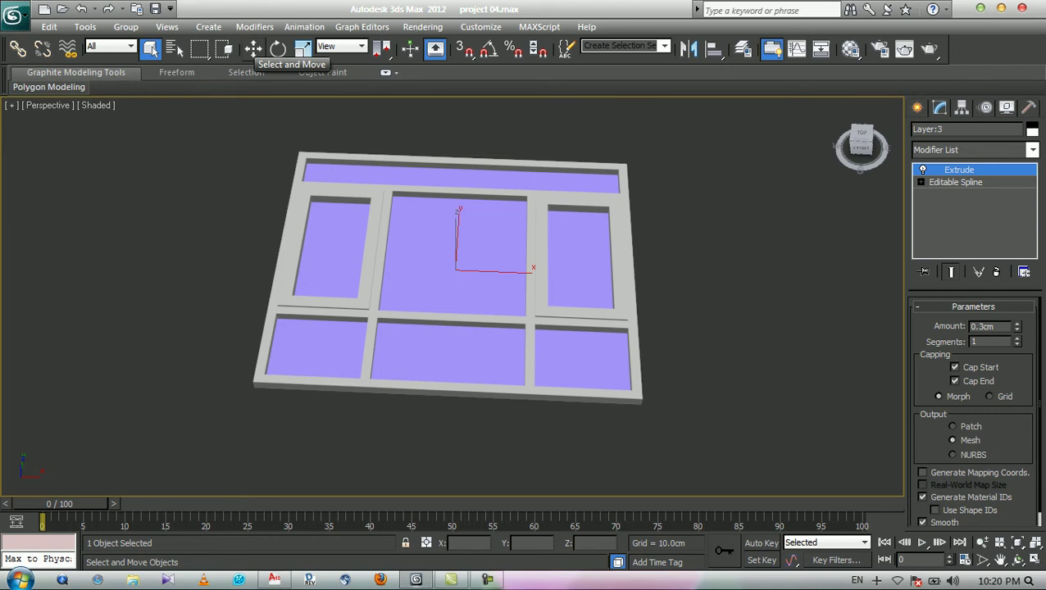
click(254, 48)
right_click(253, 48)
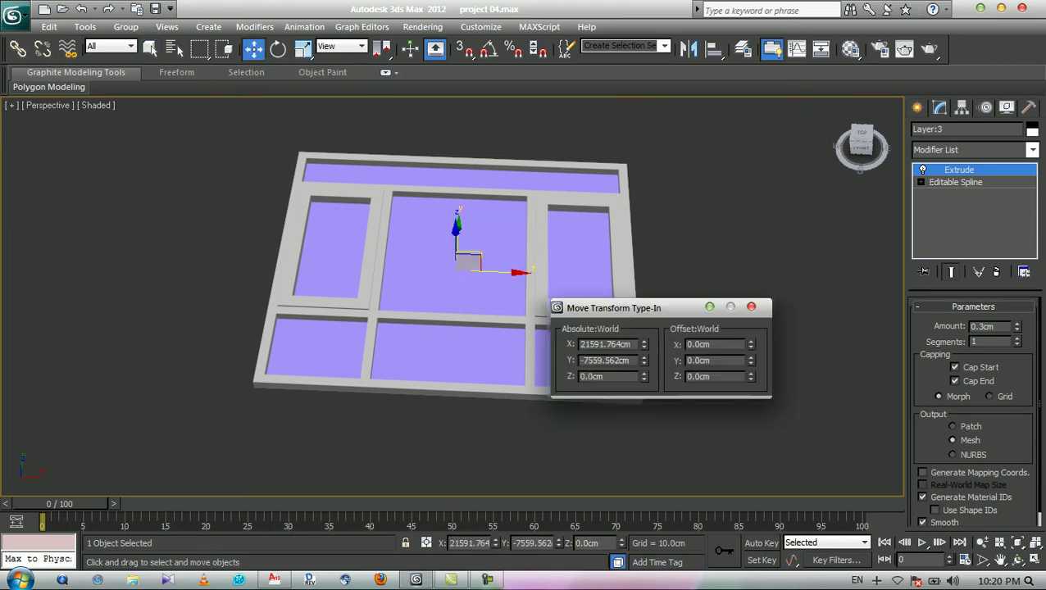
drag(631, 308, 707, 273)
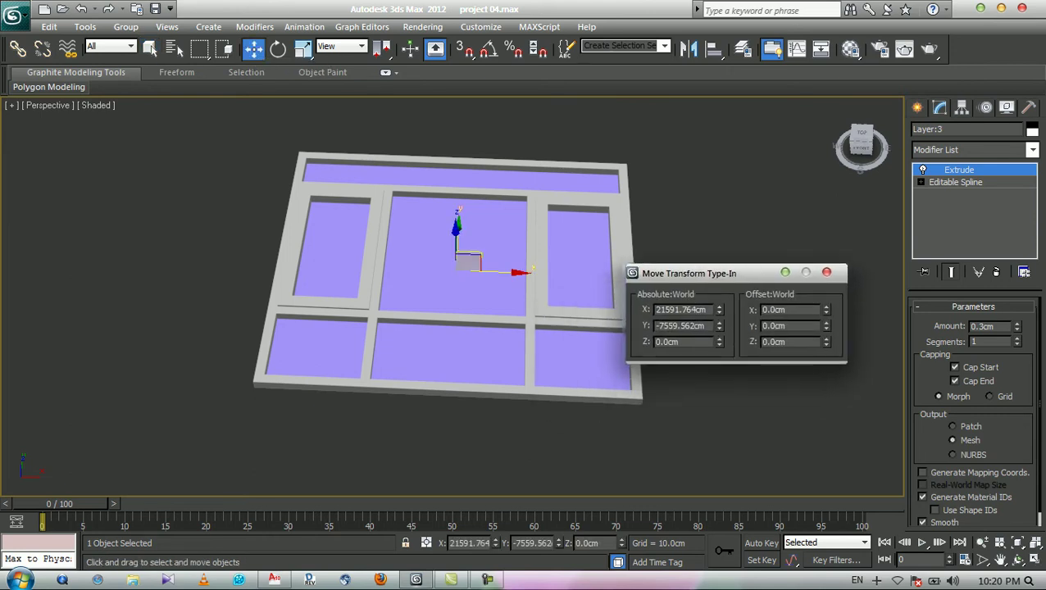
drag(785, 342, 763, 342)
text(2.5)
key(Return)
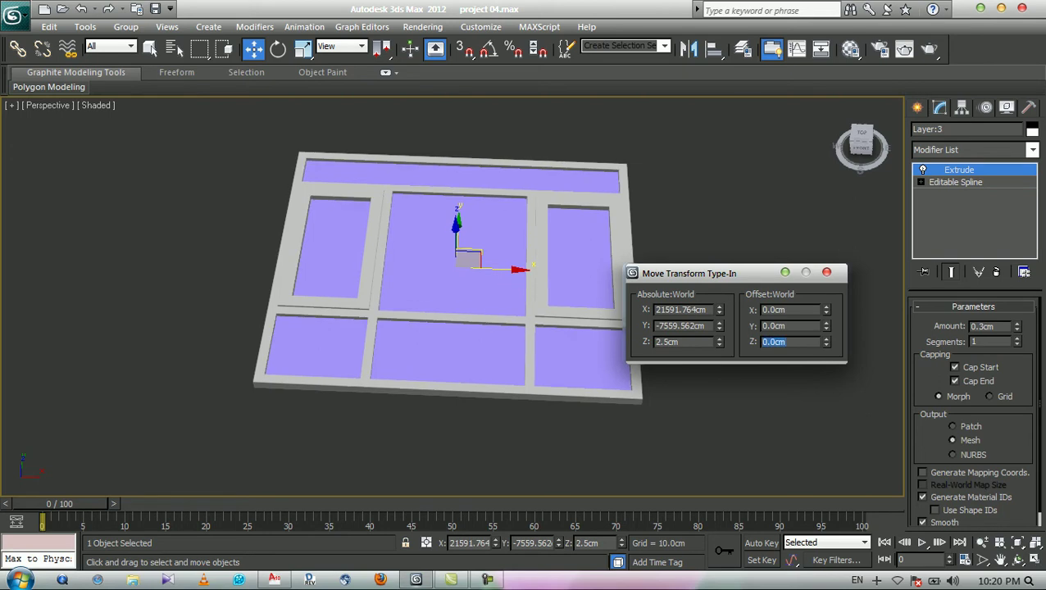
click(827, 273)
- Group the window's frame, sashes and glass under the default group name
drag(738, 486, 92, 124)
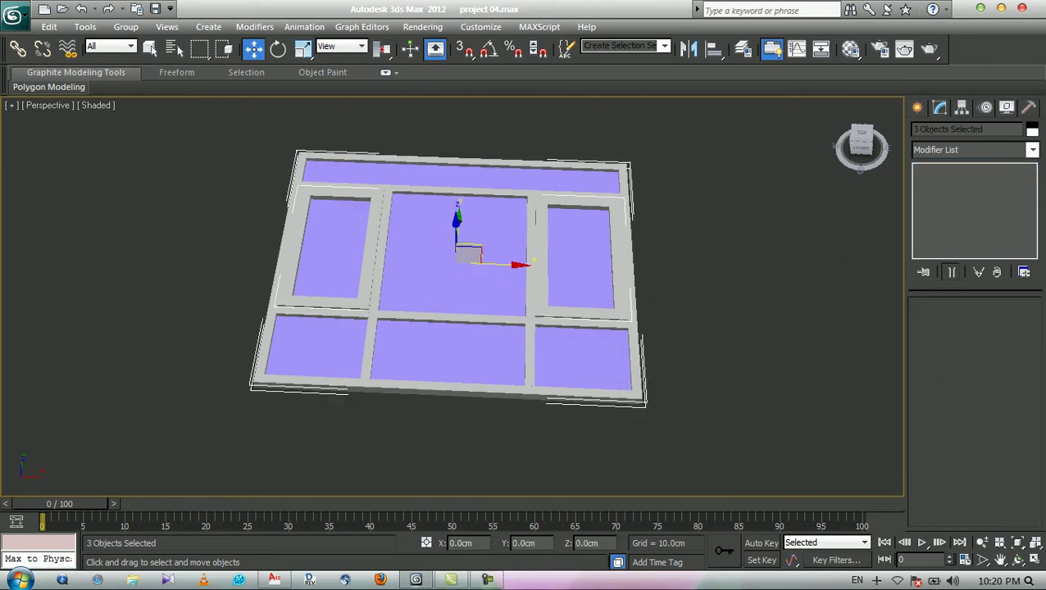
click(125, 26)
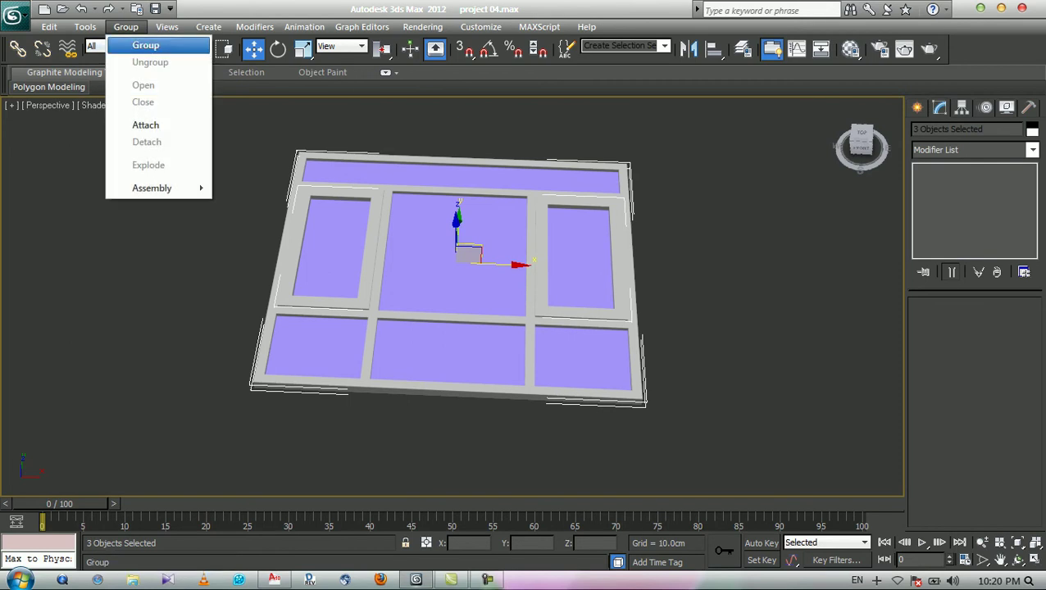
click(146, 46)
key(Return)
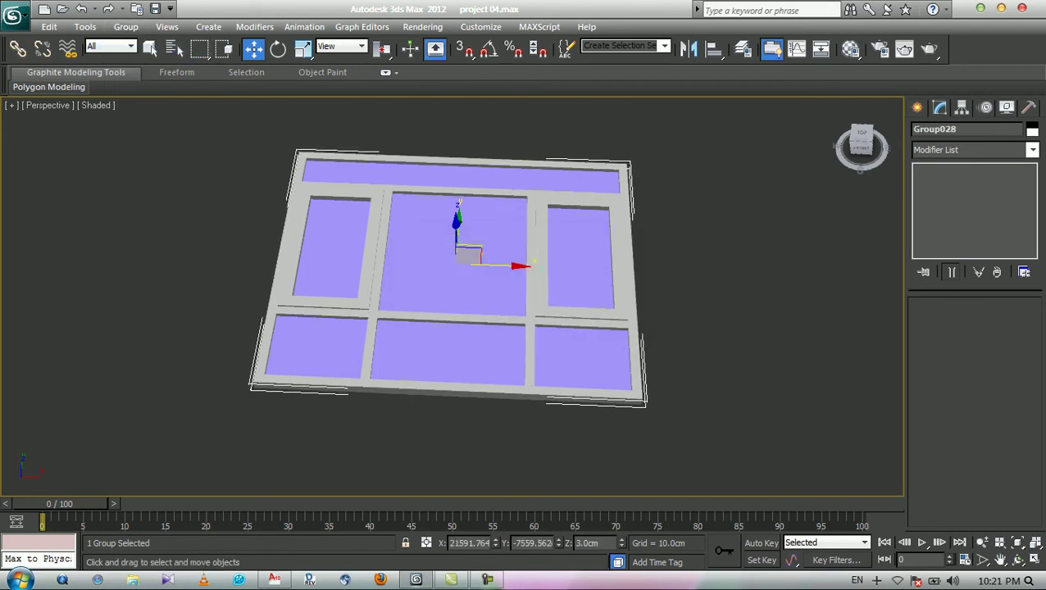
- Move the window group in the top view to just in front of the house, to the right of the entrance steps
key(t)
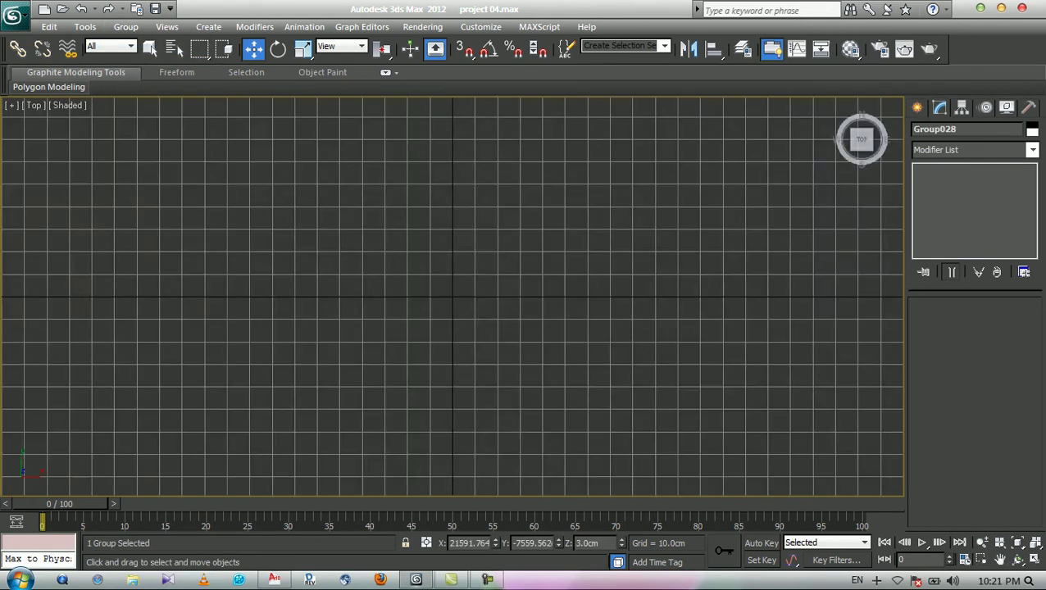
key(z)
scroll(450, 272, down, 3)
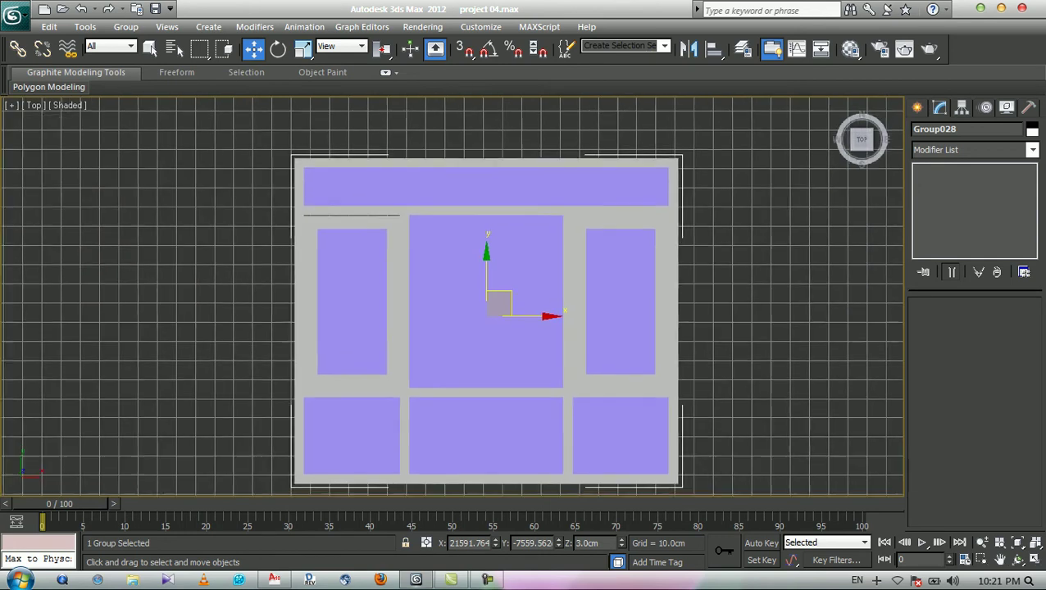
scroll(468, 295, down, 8)
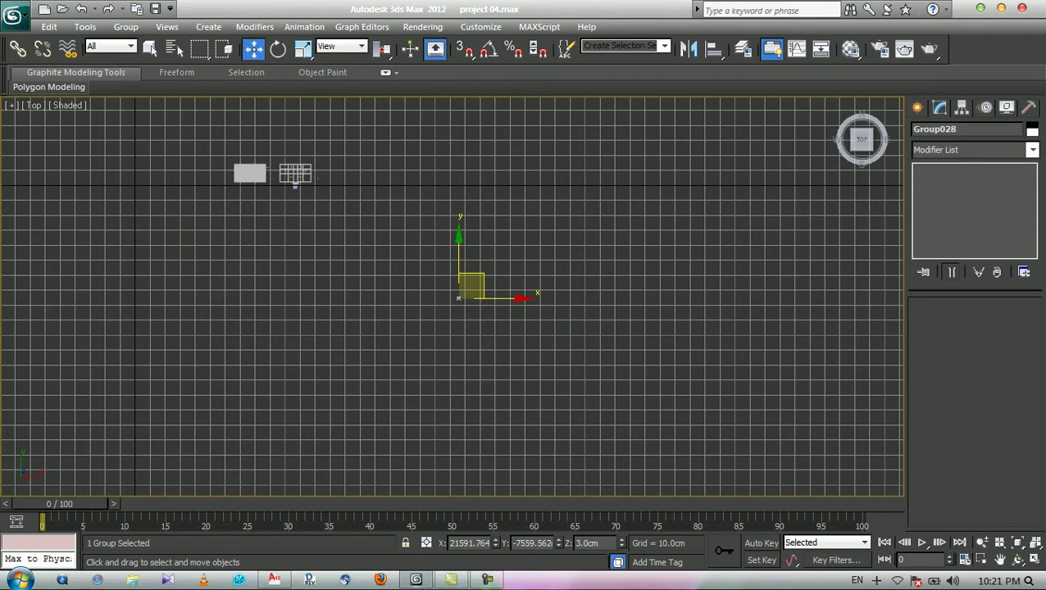
drag(459, 297, 298, 184)
key(z)
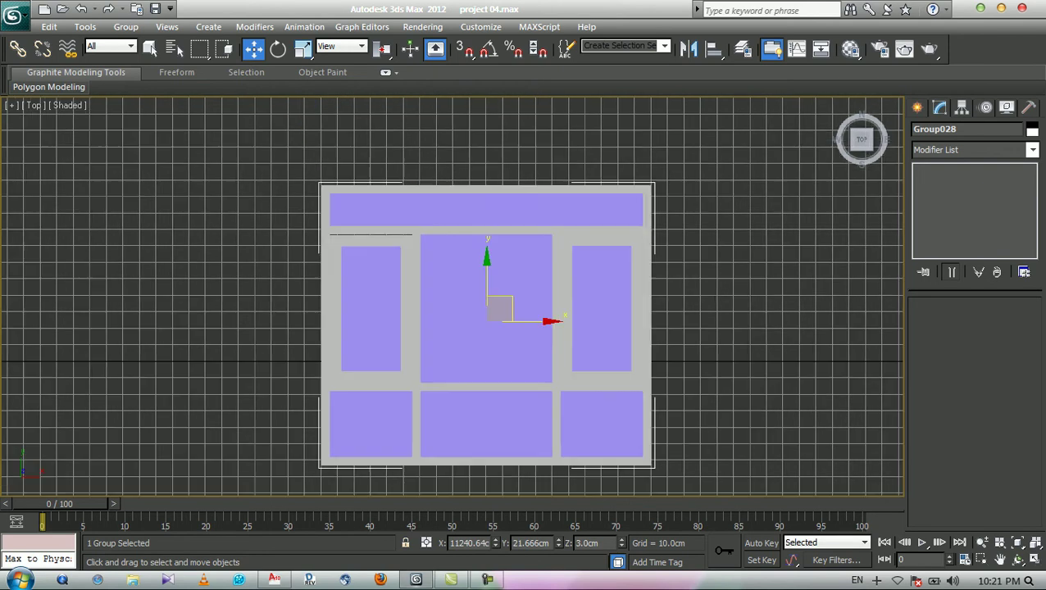
scroll(450, 278, down, 8)
drag(473, 291, 473, 274)
click(566, 274)
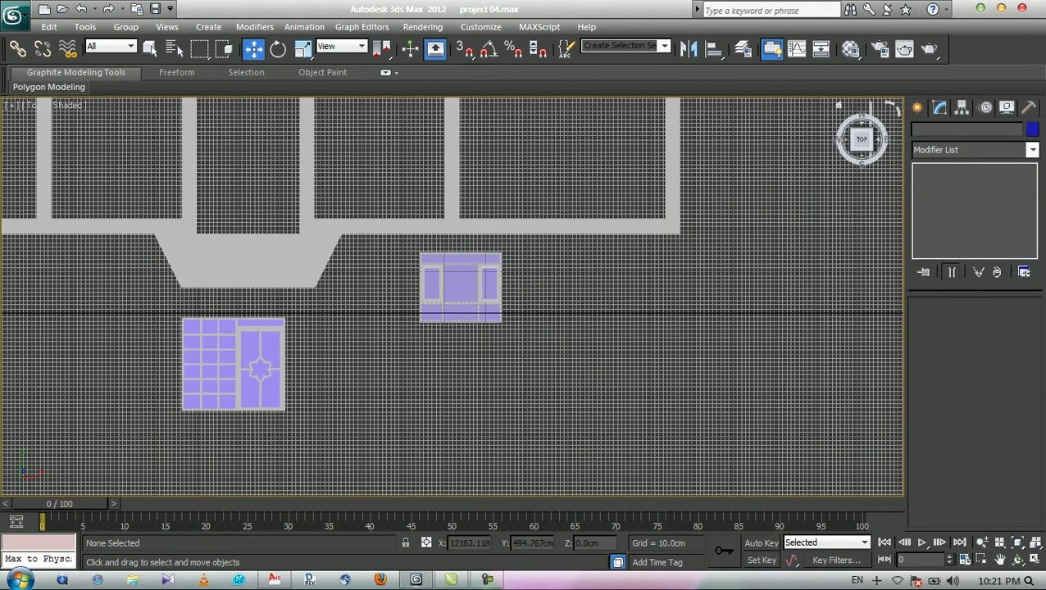
- Switch to the perspective view and select the window group lying flat in front of the house
key(p)
key(shift+z)
key(shift+z)
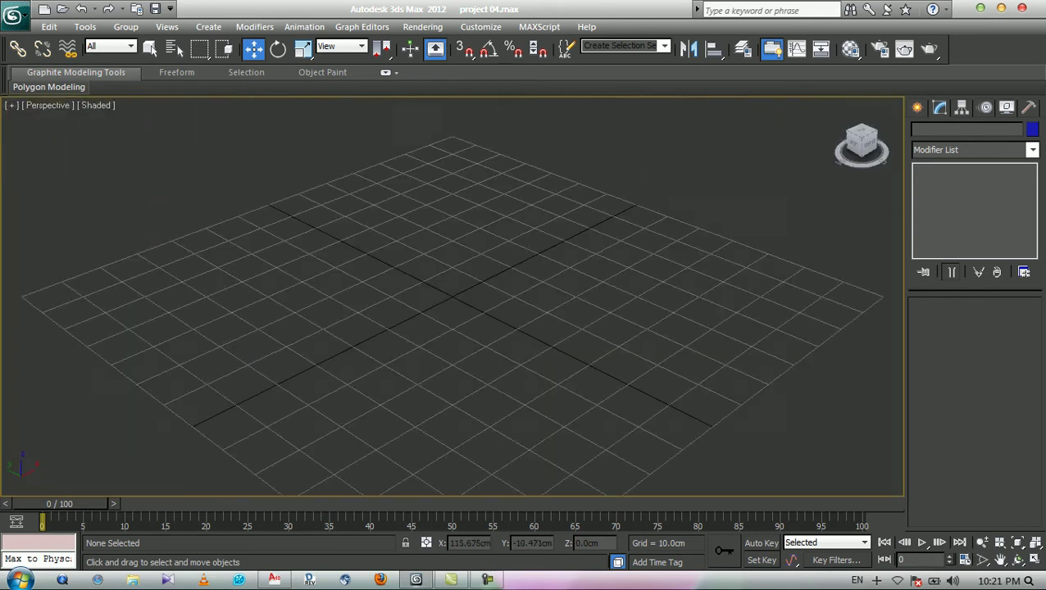
key(shift+z)
scroll(701, 246, up, 6)
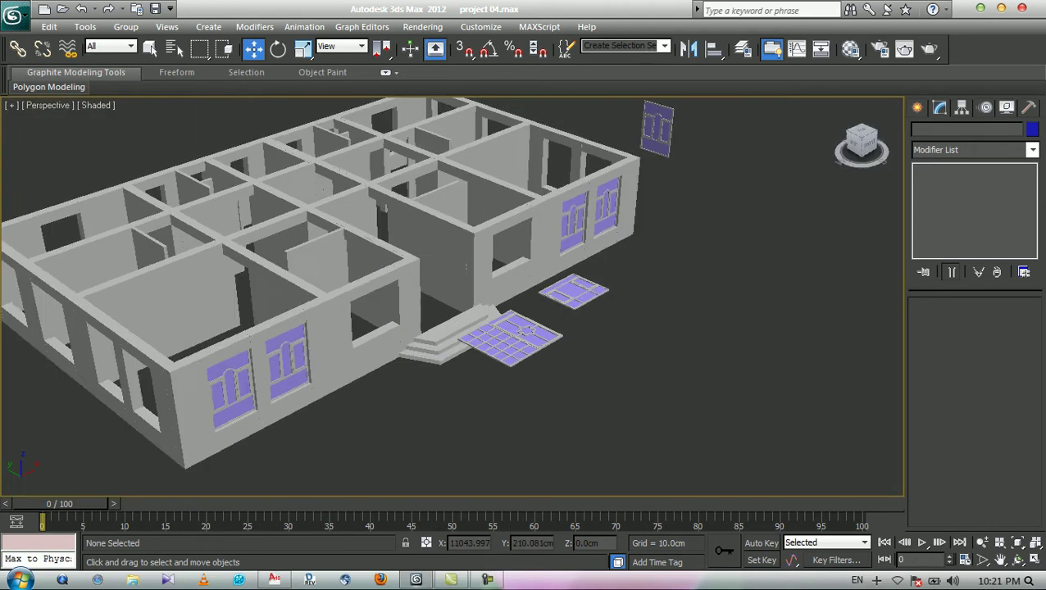
scroll(564, 310, up, 3)
click(562, 316)
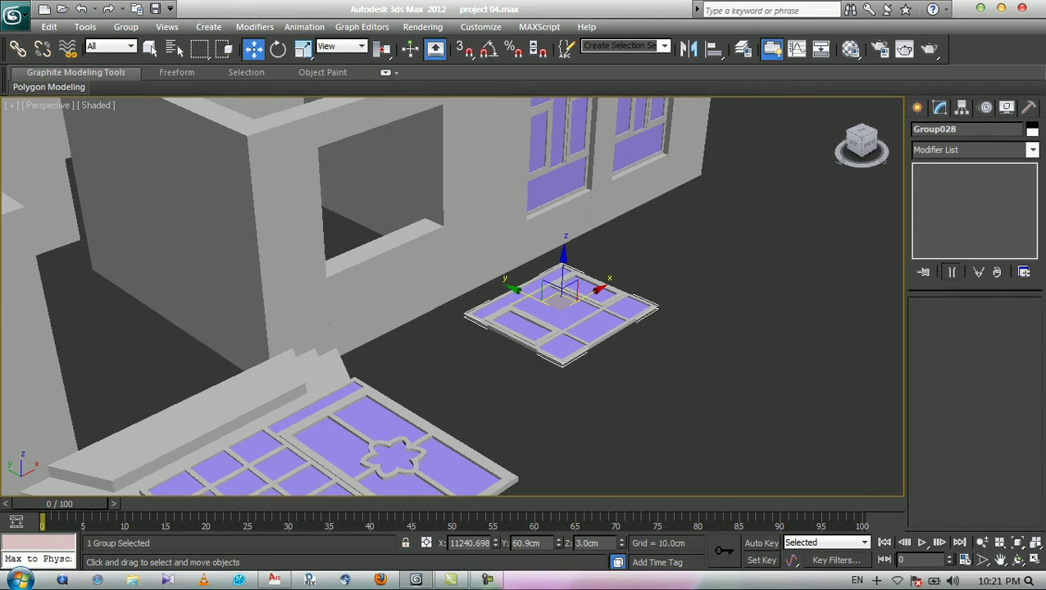
key(e)
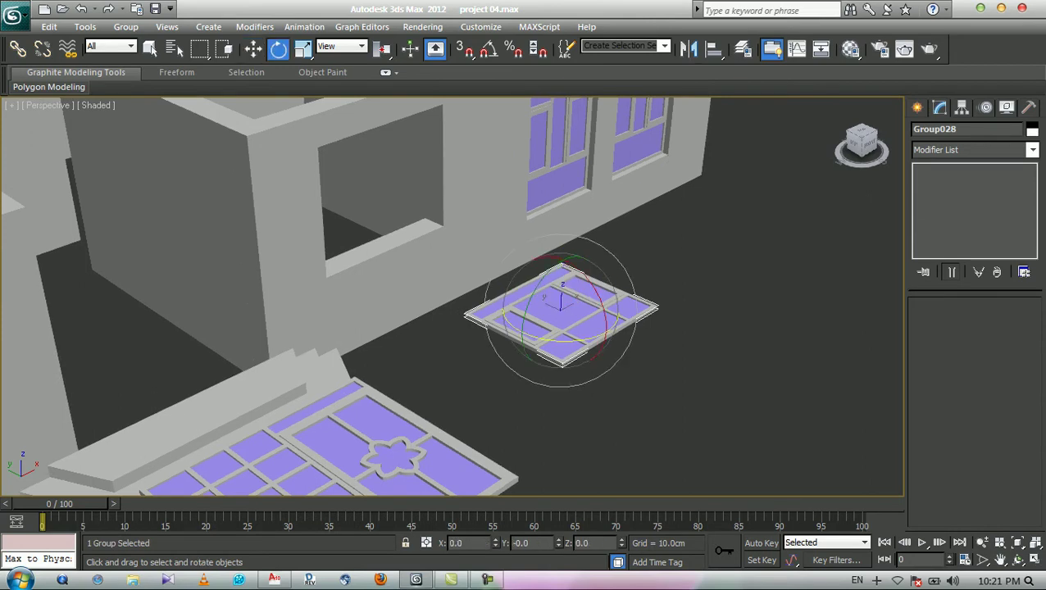
key(F12)
click(827, 307)
key(9)
key(0)
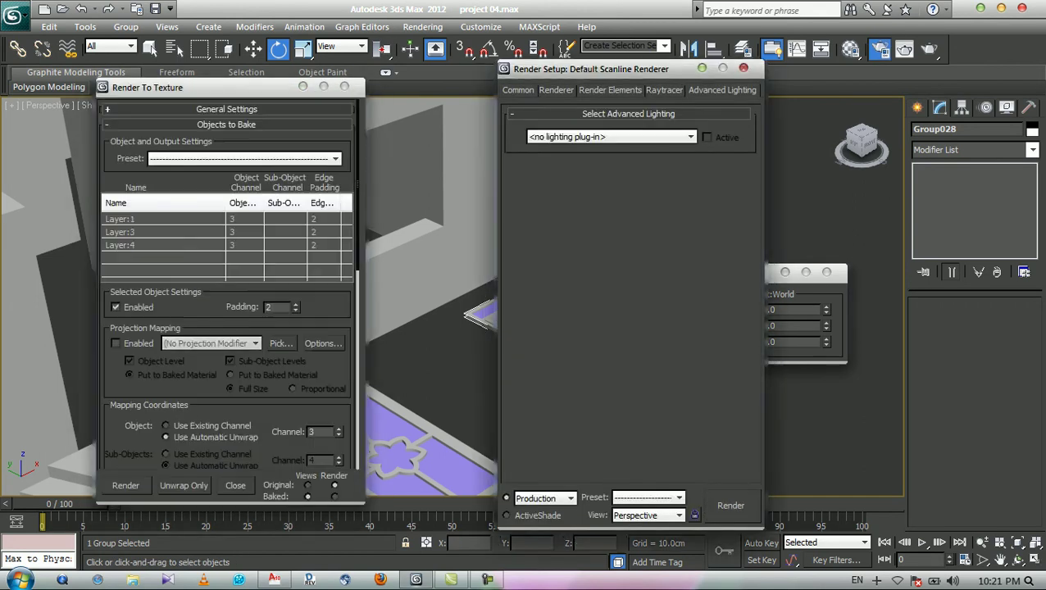
click(744, 68)
key(q)
click(345, 86)
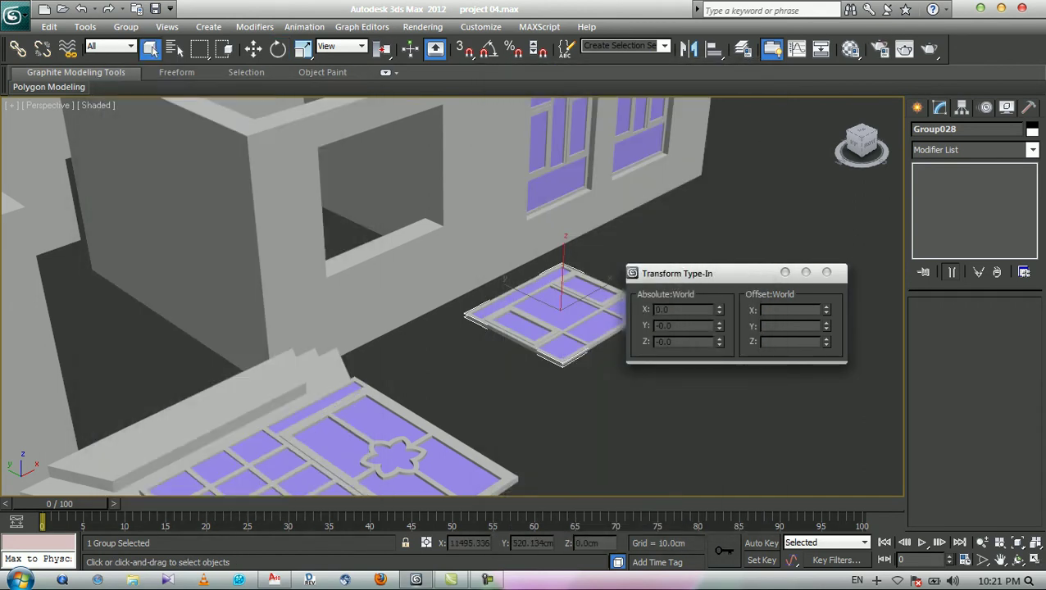
click(826, 273)
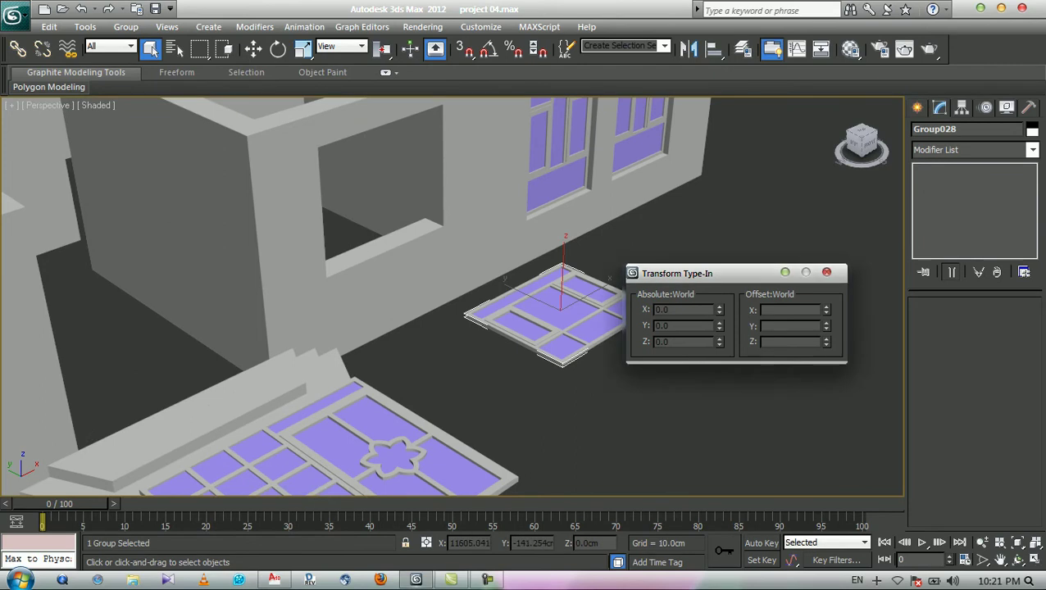
click(712, 328)
- Rotate the window group 90° about the world X axis so it stands upright
click(574, 316)
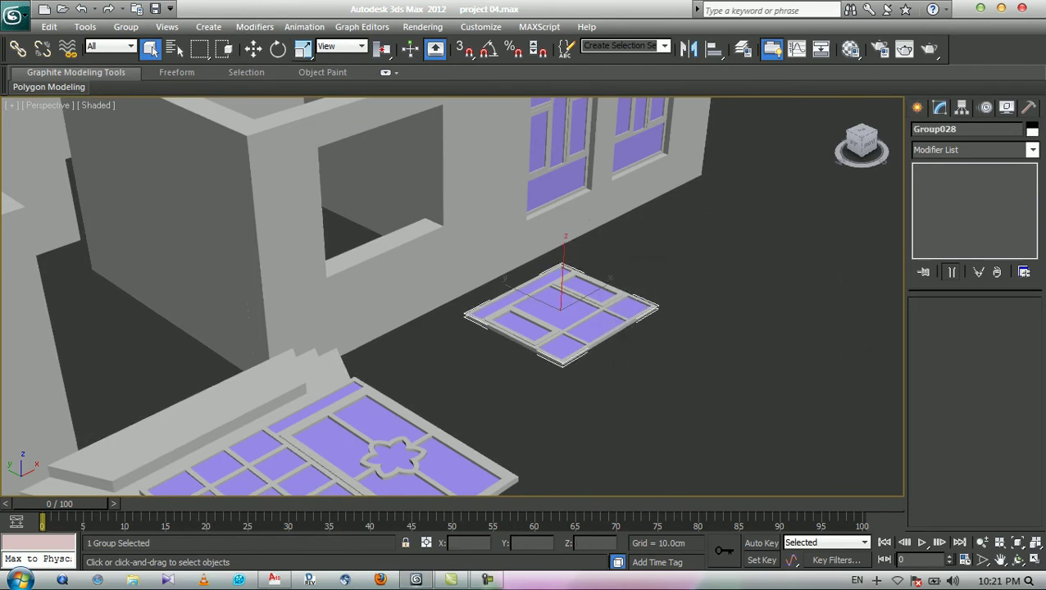
key(e)
key(F12)
double_click(769, 310)
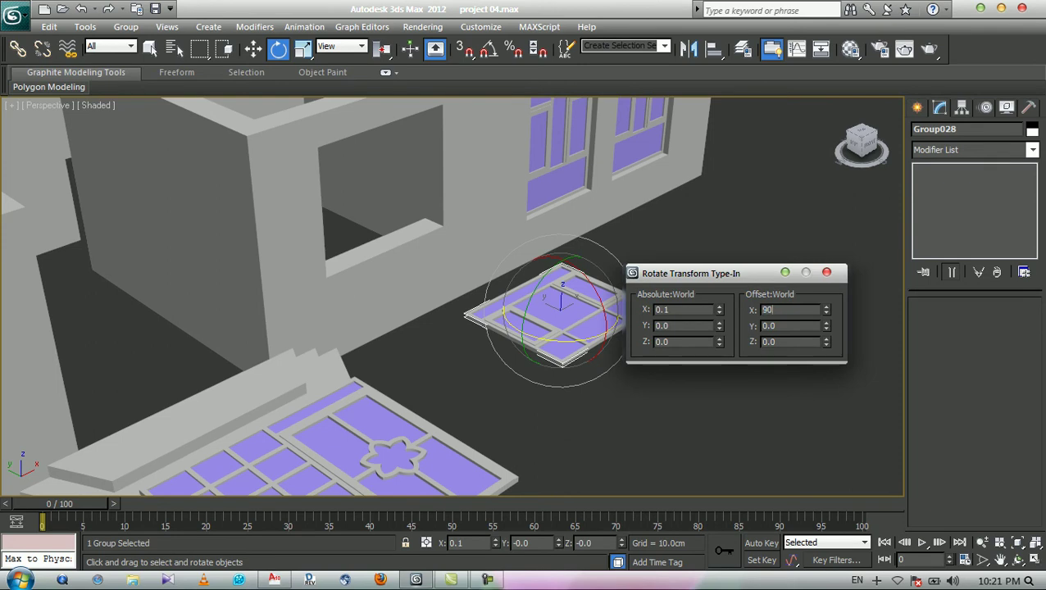
key(Return)
key(F12)
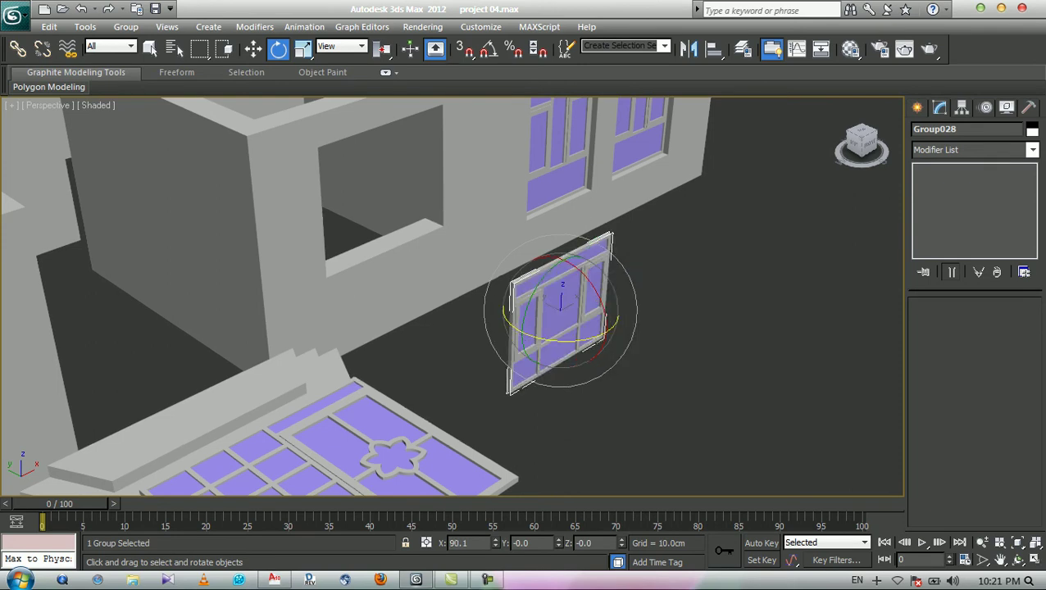
- Move the window group by its lower corner with vertex snapping onto the sill corner of the empty opening beside the entrance steps
key(w)
scroll(485, 294, up, 3)
scroll(452, 296, up, 2)
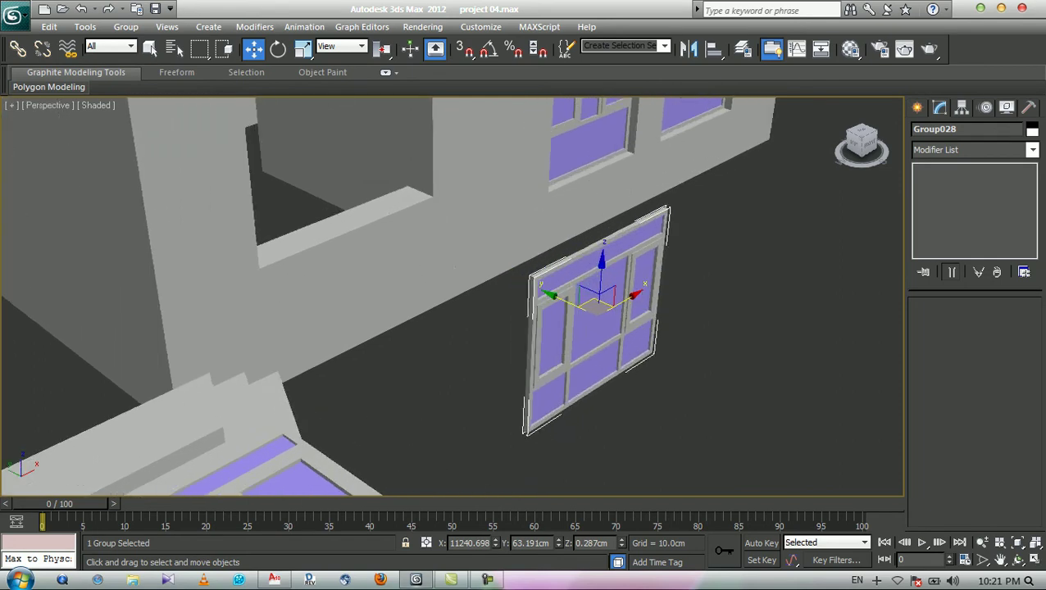
middle_drag(485, 293, 490, 292)
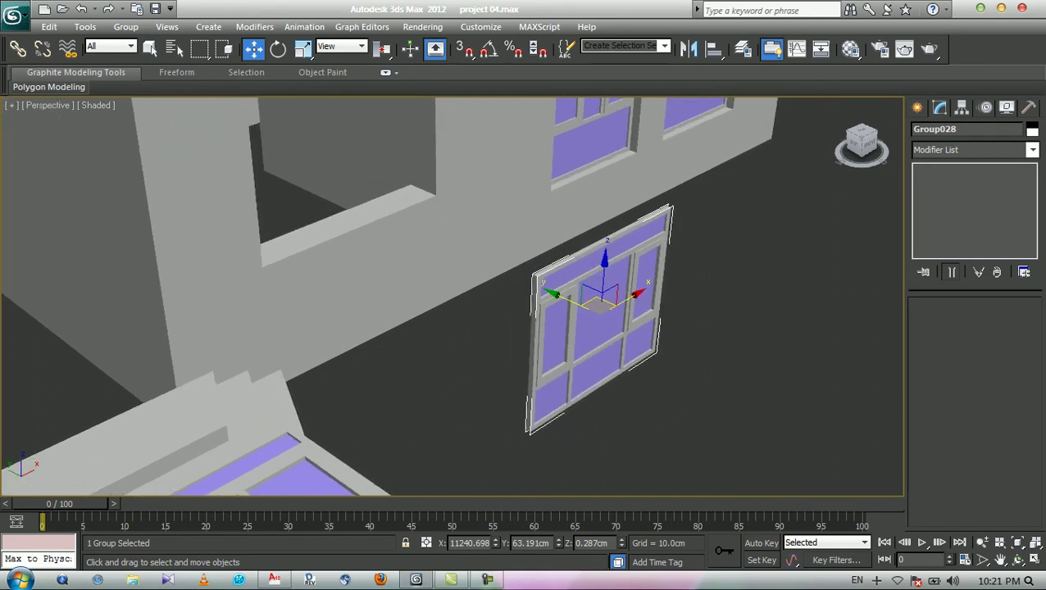
key(s)
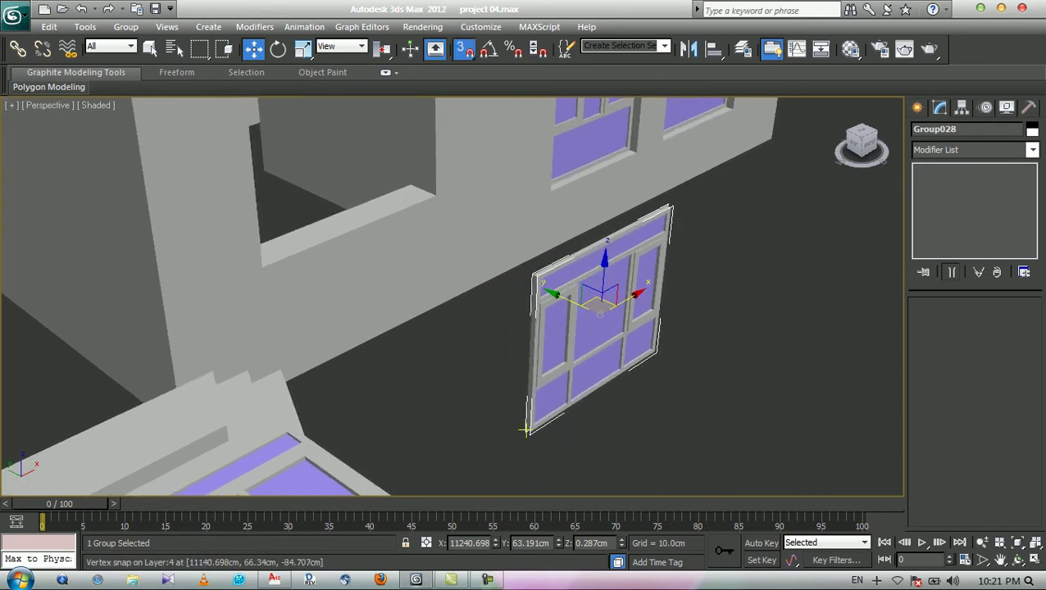
drag(525, 427, 264, 270)
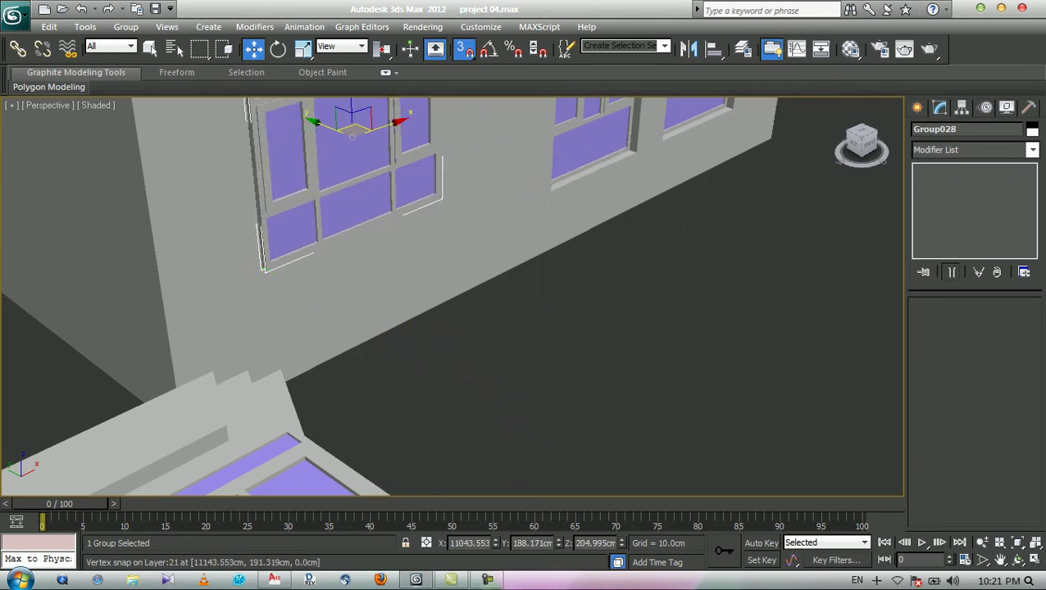
- Examine how the window group's corners and edges fit the wall opening
middle_drag(448, 302, 470, 312)
scroll(472, 310, up, 1)
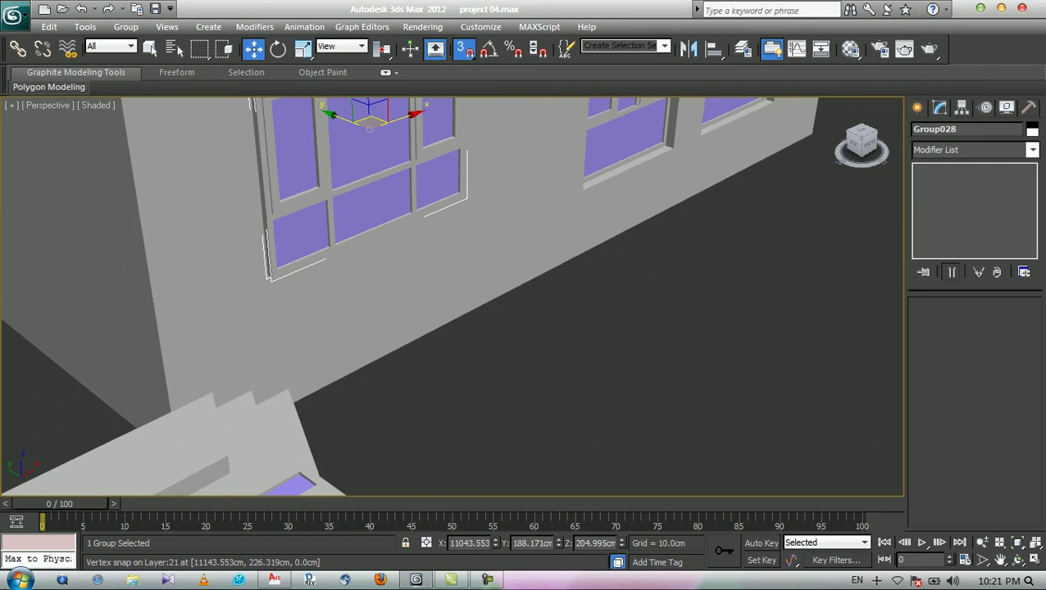
scroll(261, 195, up, 4)
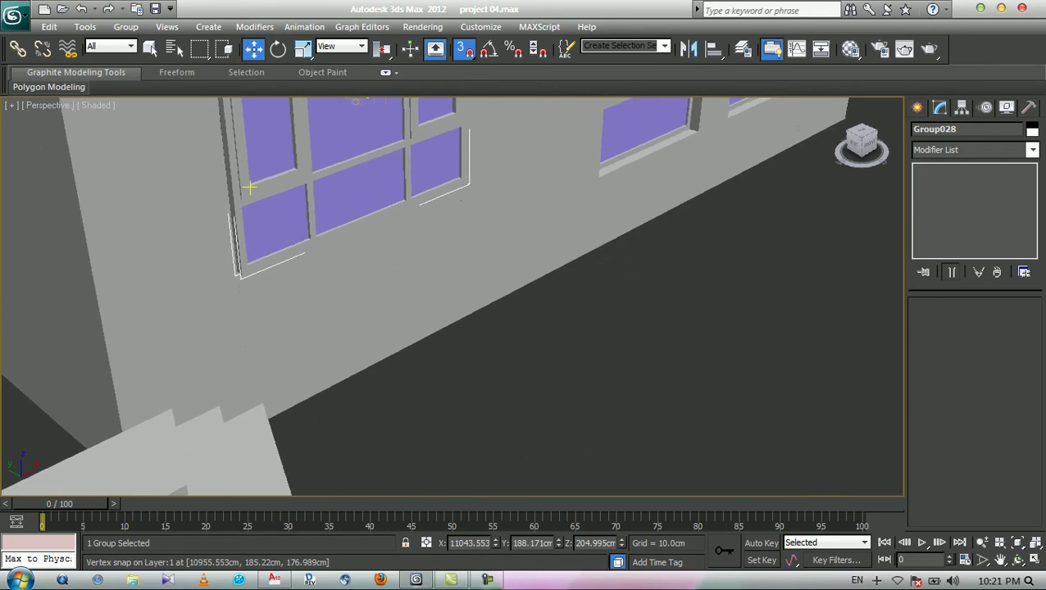
alt+middle_drag(248, 188, 222, 198)
scroll(452, 296, up, 1)
scroll(451, 296, down, 2)
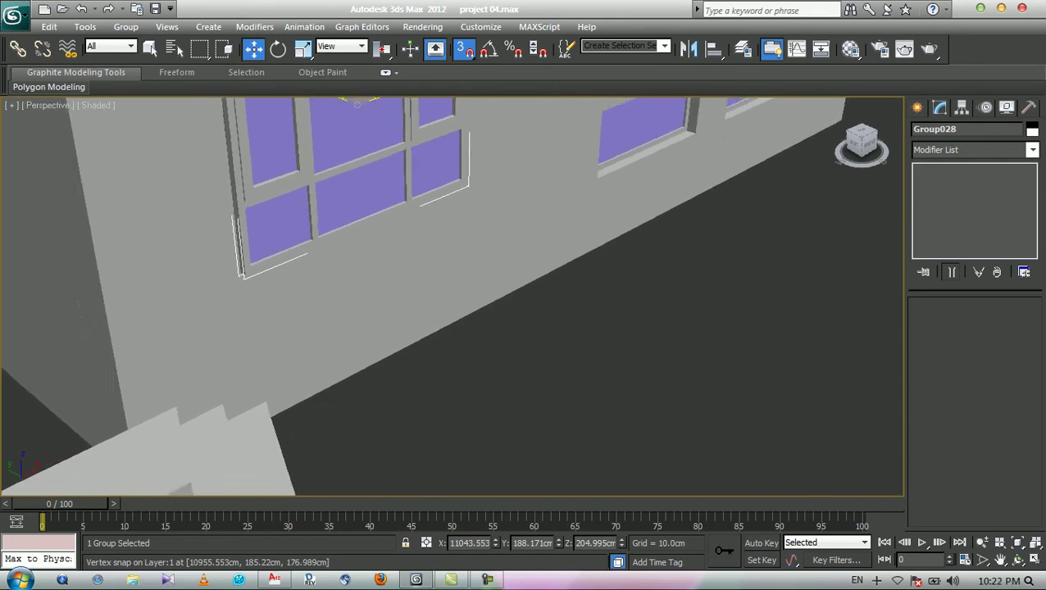
scroll(452, 296, up, 3)
key(z)
scroll(267, 210, up, 2)
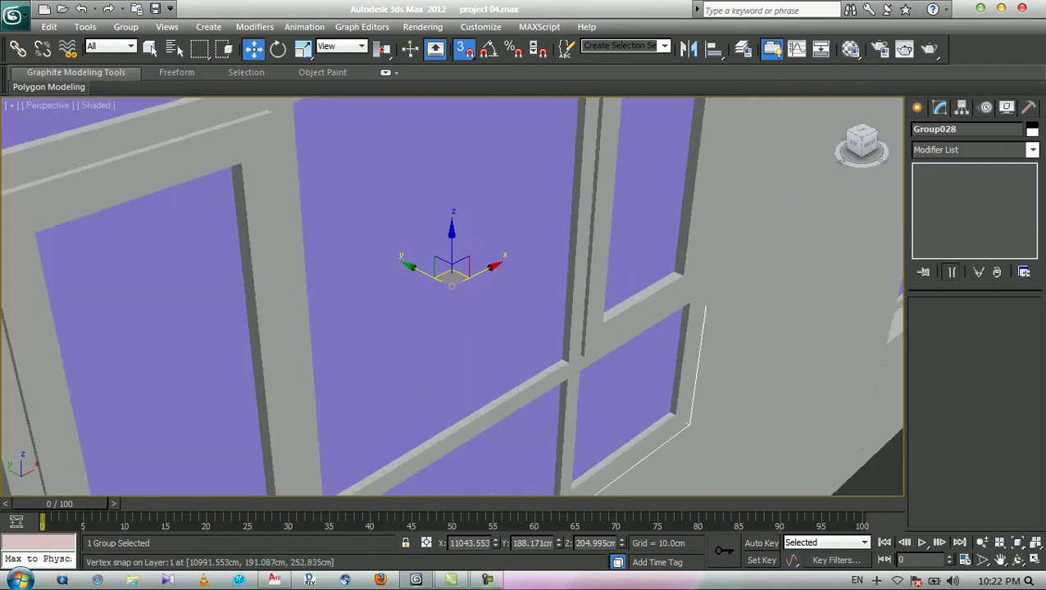
scroll(267, 210, down, 3)
scroll(266, 210, down, 1)
scroll(266, 210, up, 1)
key(shift+z)
key(shift+z)
key(shift+z)
key(shift+z)
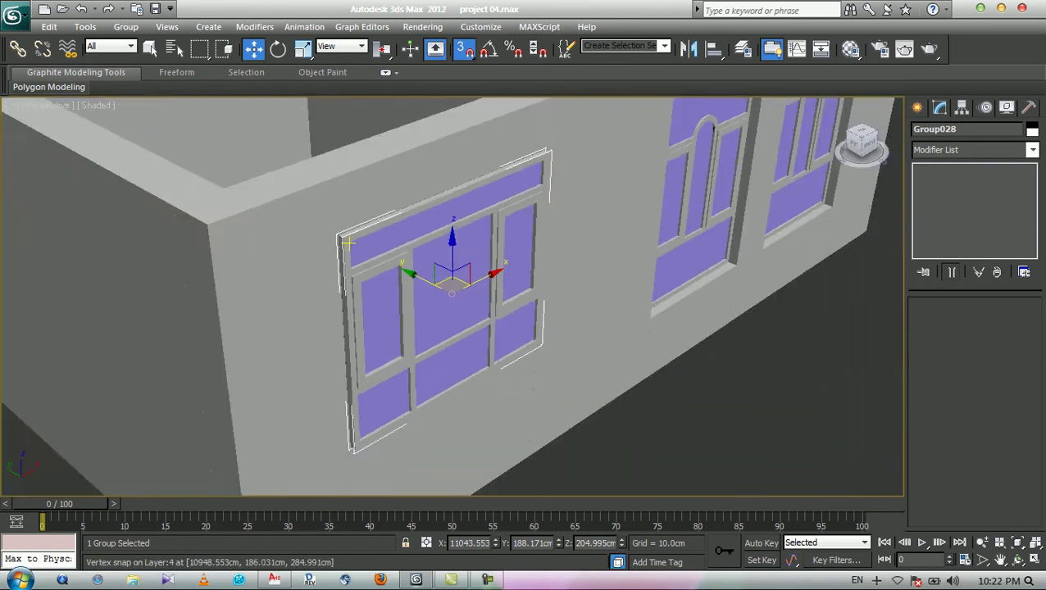
key(shift+z)
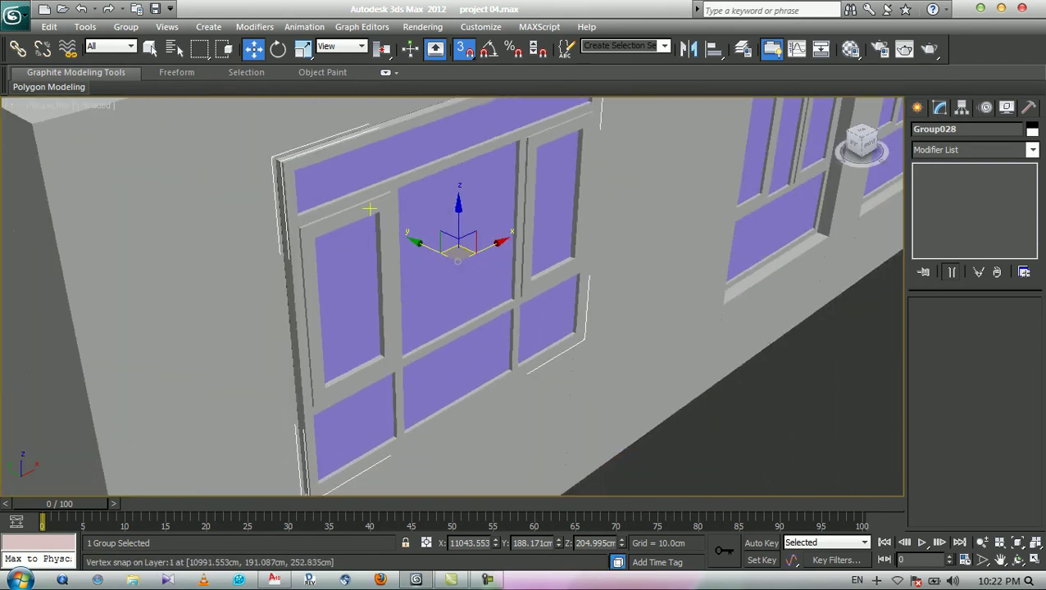
key(s)
key(shift+z)
key(shift+z)
key(shift+z)
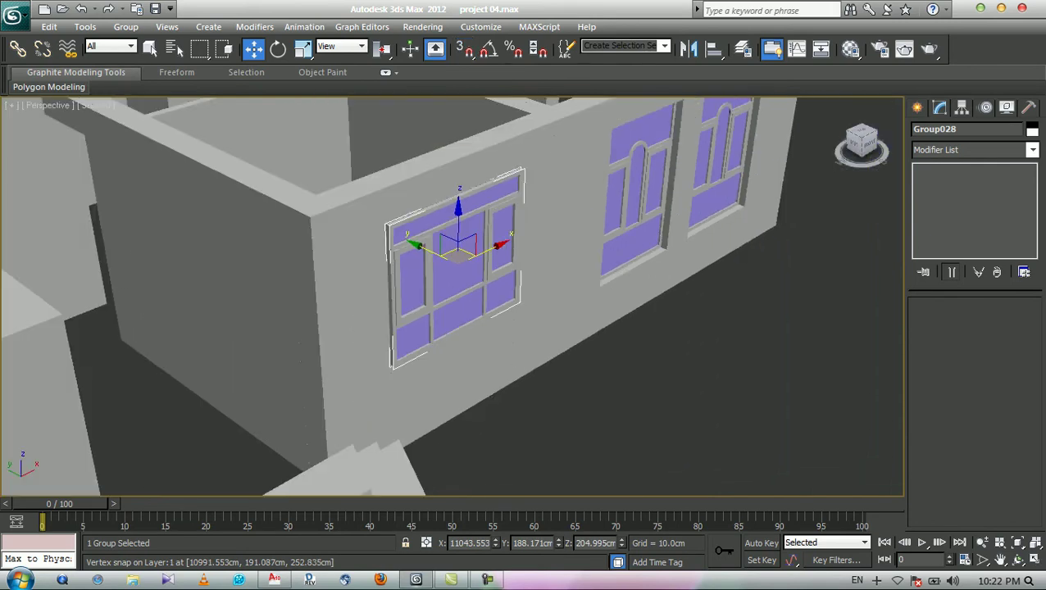
- Move the window group 5 cm along Y by snapping its bottom corner vertex to the opening's sill corner
scroll(453, 296, up, 6)
middle_drag(453, 296, 474, 230)
scroll(474, 231, up, 2)
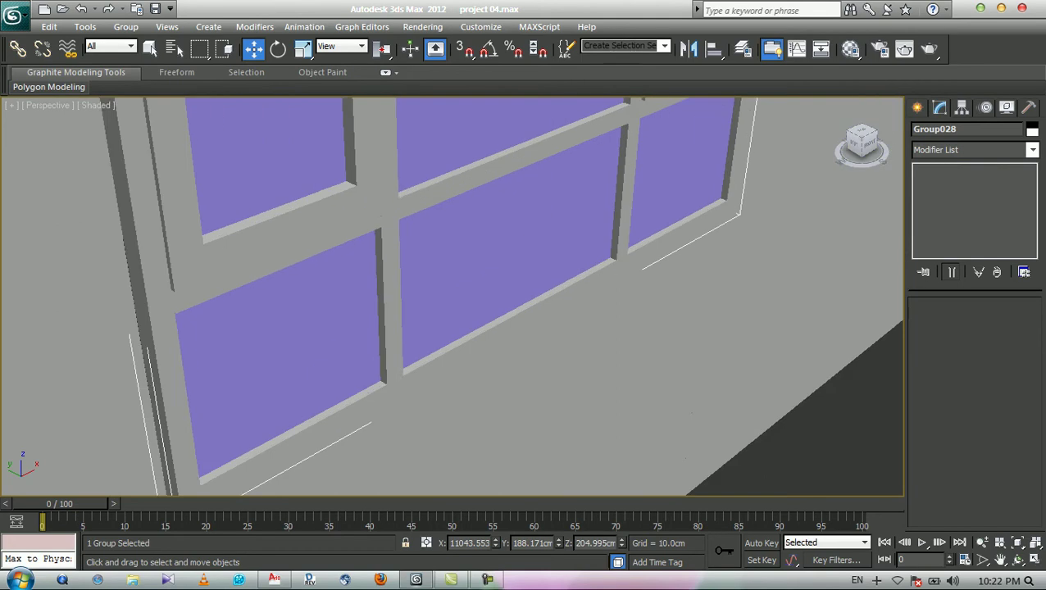
key(shift+z)
key(shift+z)
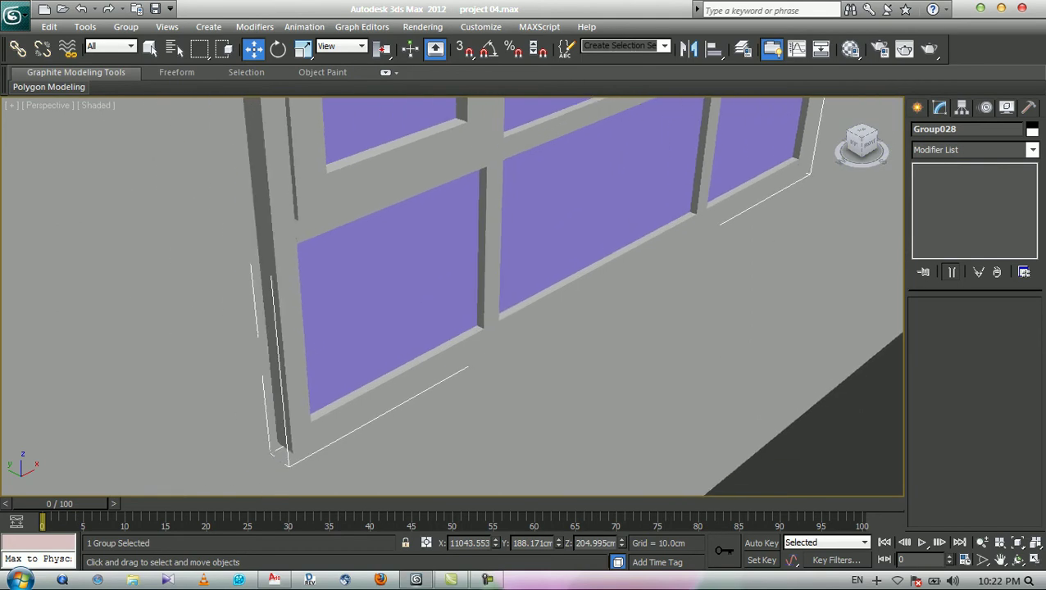
key(s)
key(s)
drag(291, 453, 277, 450)
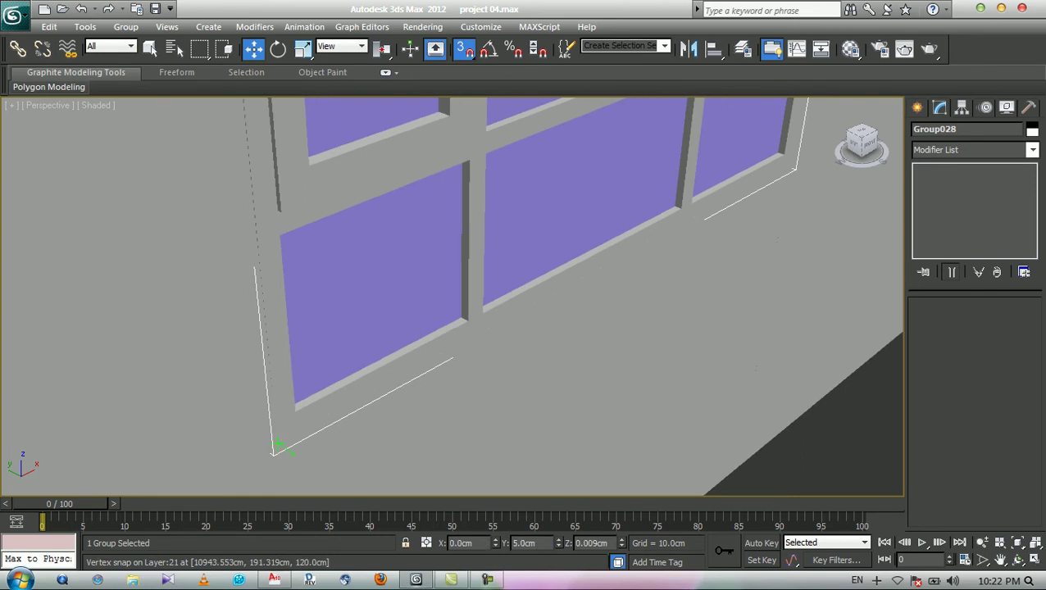
click(295, 458)
scroll(444, 313, down, 5)
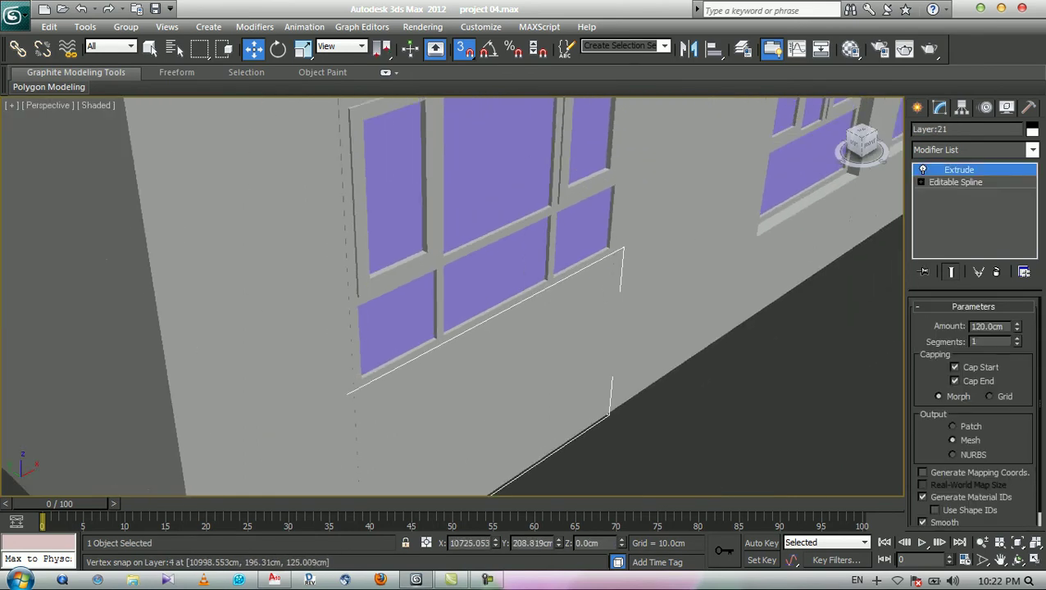
- Offset the window group 10 cm along the world Y axis to recess it into the wall opening
scroll(443, 312, up, 2)
scroll(425, 346, up, 3)
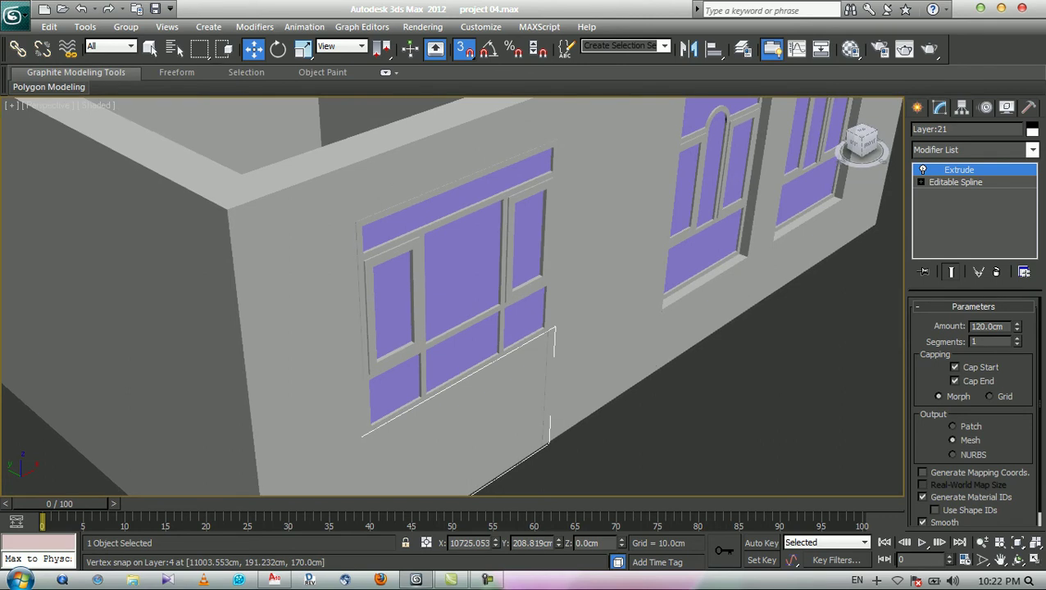
right_click(253, 49)
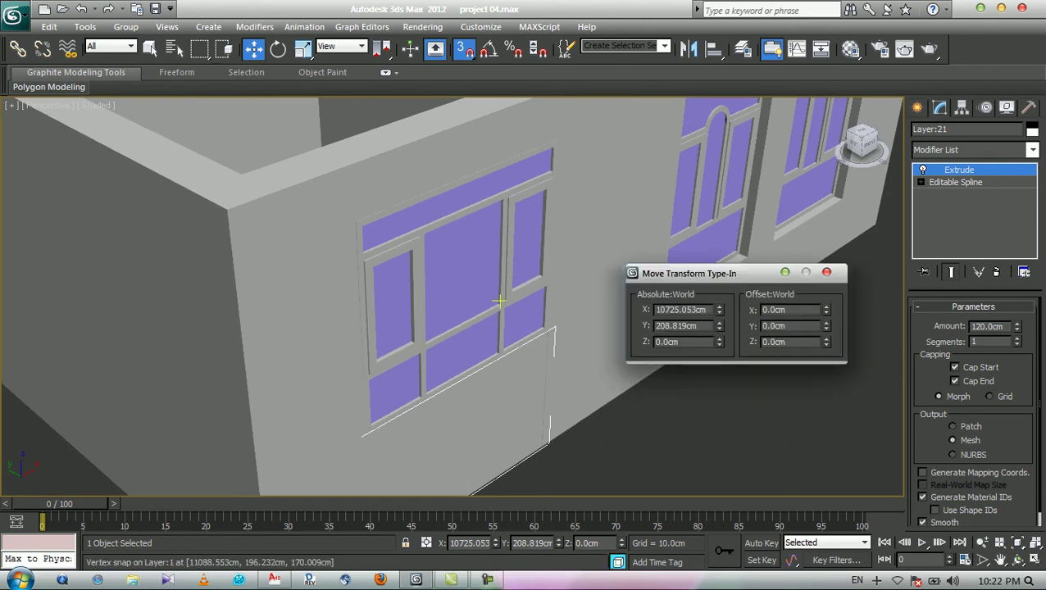
key(s)
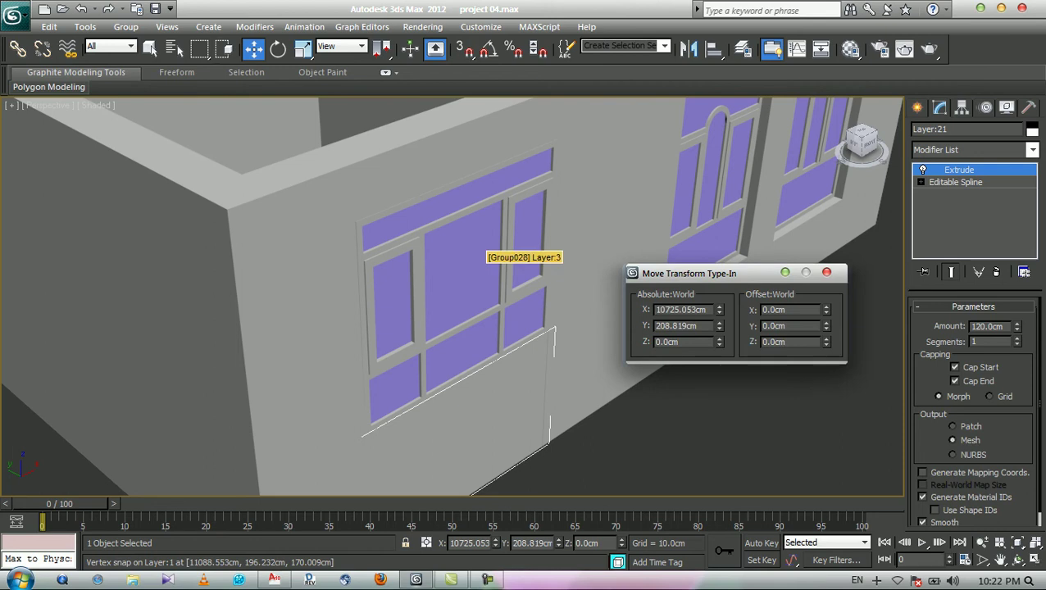
key(q)
click(484, 248)
key(s)
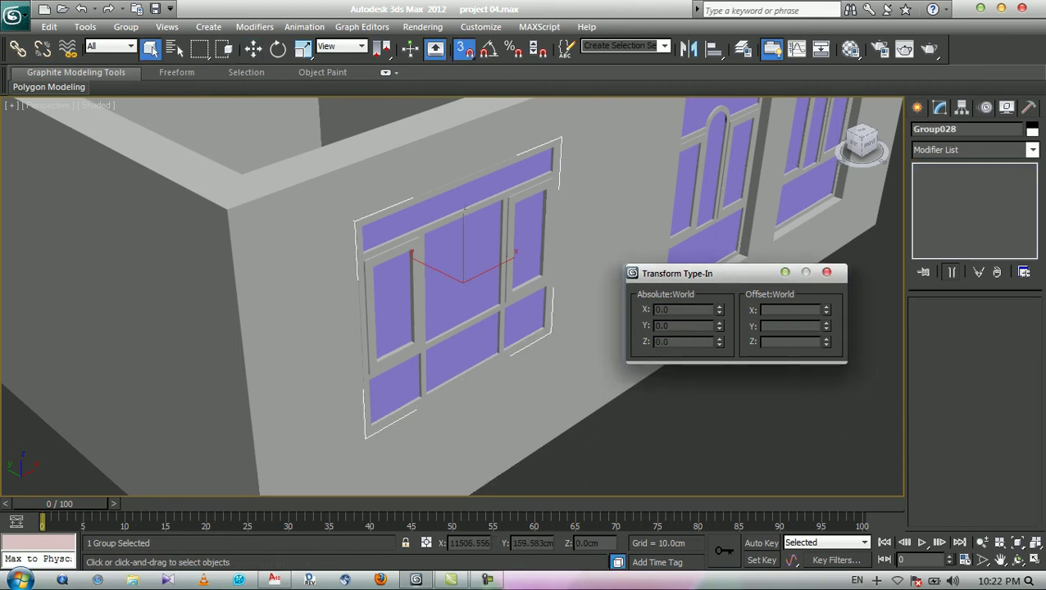
key(w)
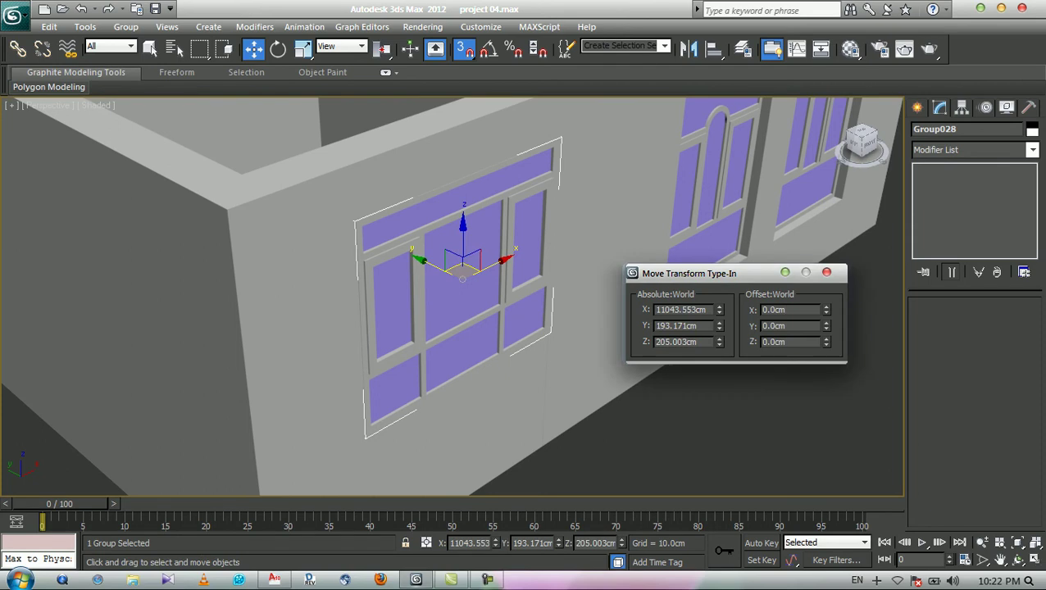
double_click(777, 327)
text(10)
key(Return)
click(826, 273)
key(s)
middle_drag(523, 339, 472, 320)
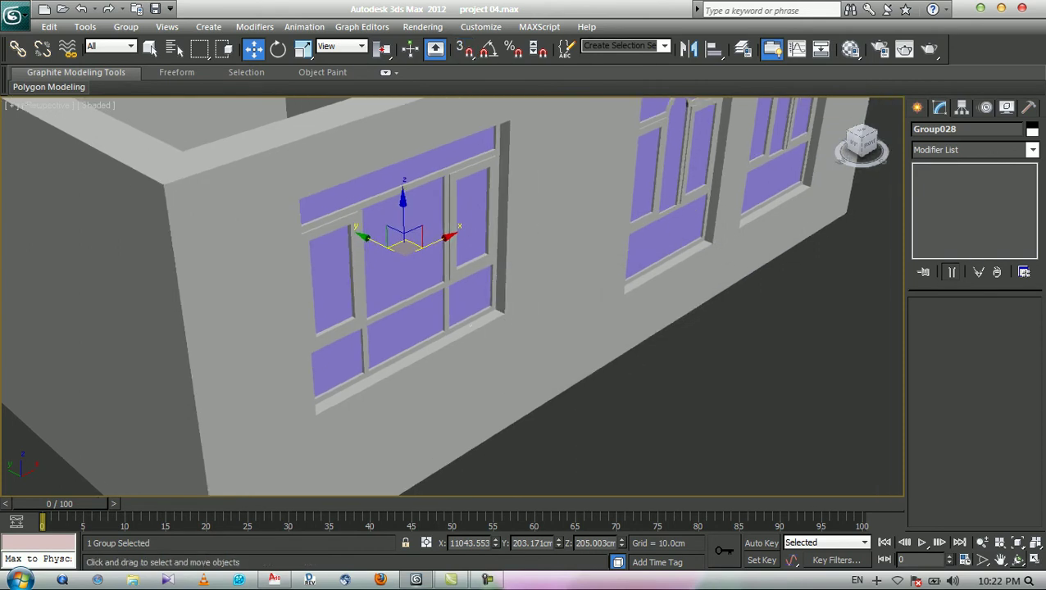
- Inspect the placed window and its neighbours along the front facade from several angles
click(1021, 561)
drag(525, 341, 356, 289)
scroll(464, 316, down, 6)
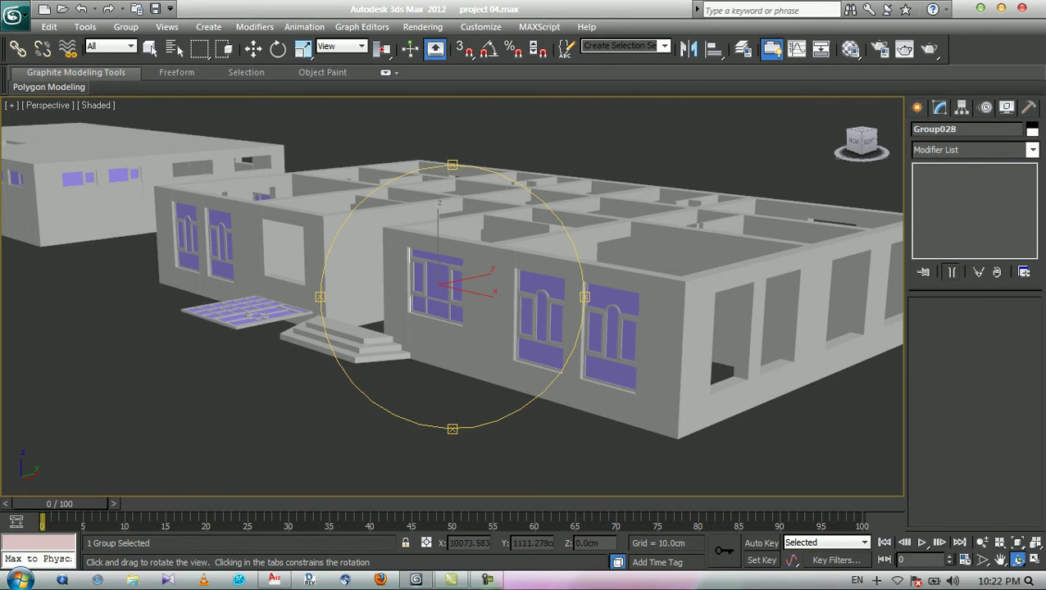
drag(427, 300, 461, 329)
scroll(453, 297, up, 4)
middle_drag(461, 329, 246, 246)
drag(453, 299, 403, 316)
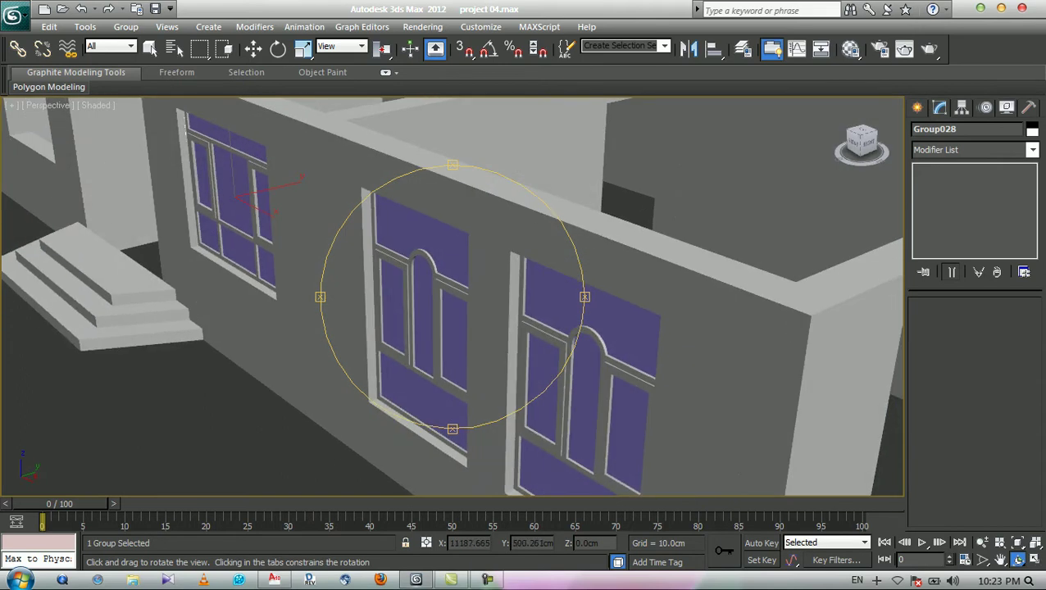
scroll(453, 297, down, 5)
drag(443, 308, 520, 316)
scroll(453, 297, down, 3)
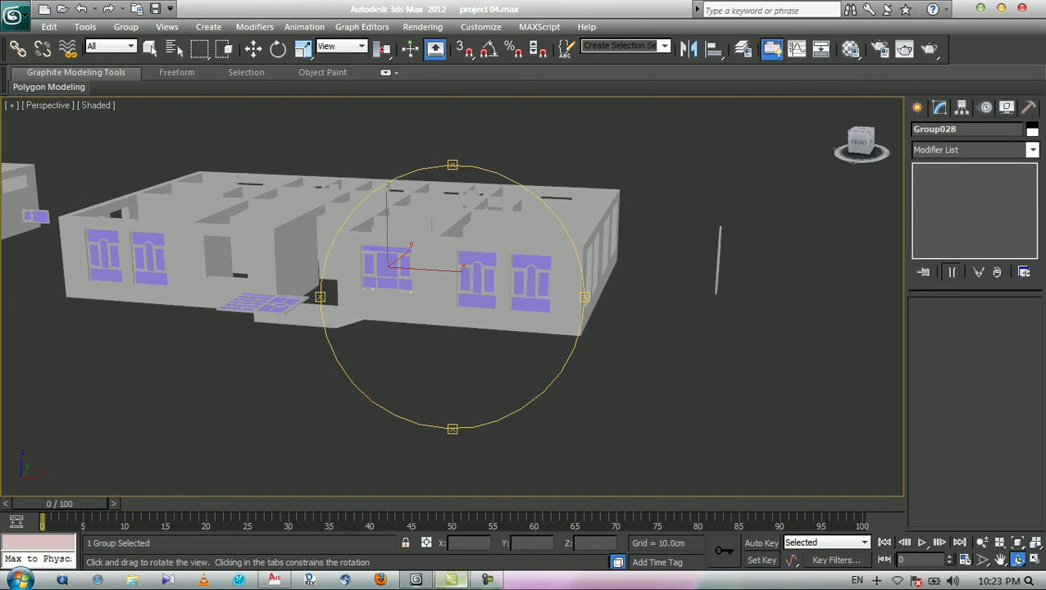
- Switch to the AutoCAD drawing nm.dwg and look over its row of floor plans for window and door locations
mouse_move(451, 580)
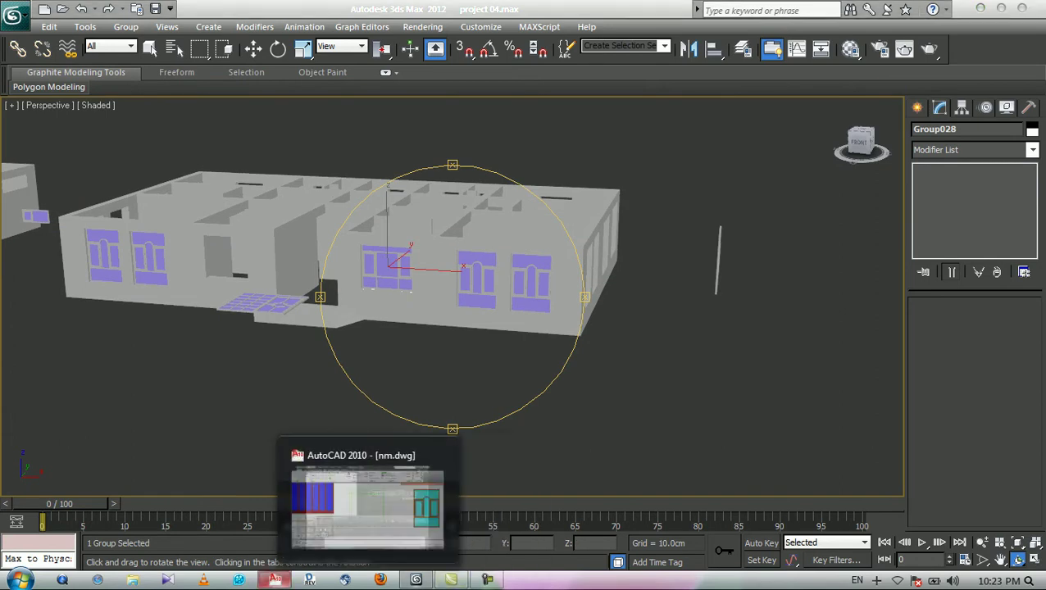
click(275, 579)
scroll(425, 365, down, 8)
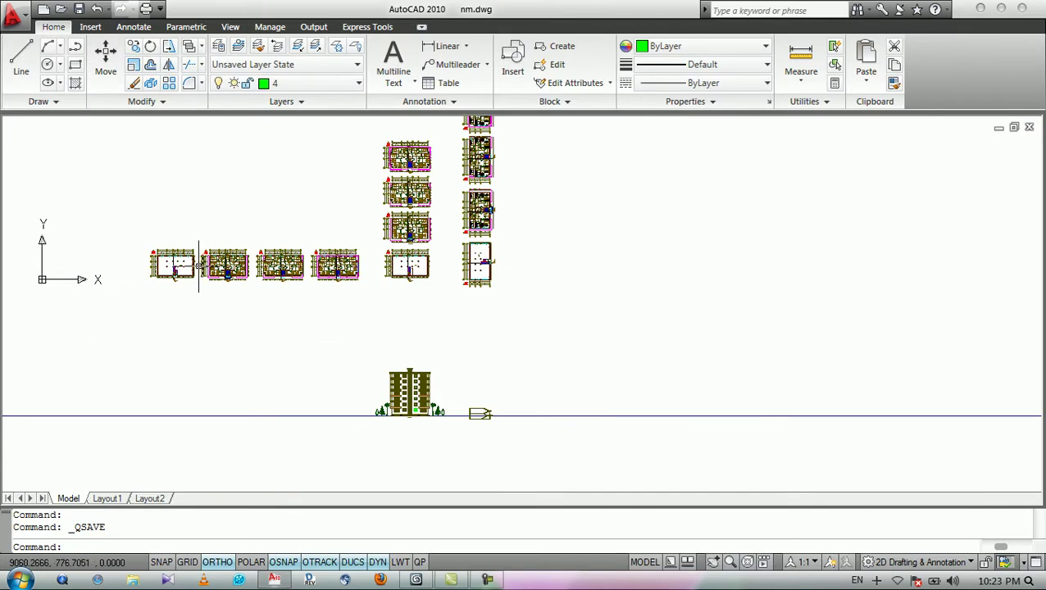
scroll(300, 312, up, 8)
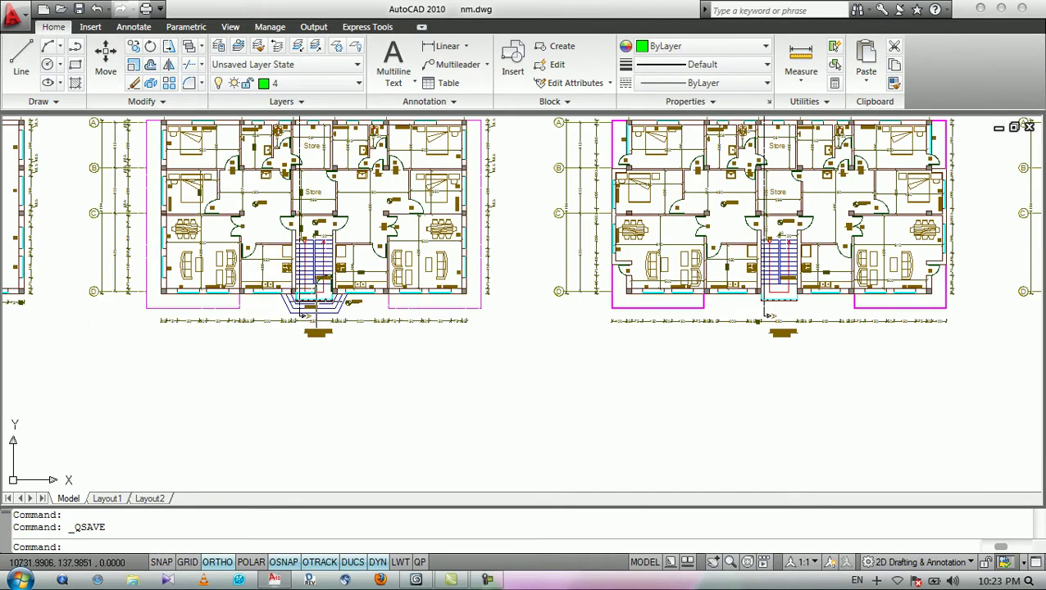
scroll(287, 324, down, 2)
scroll(364, 239, up, 4)
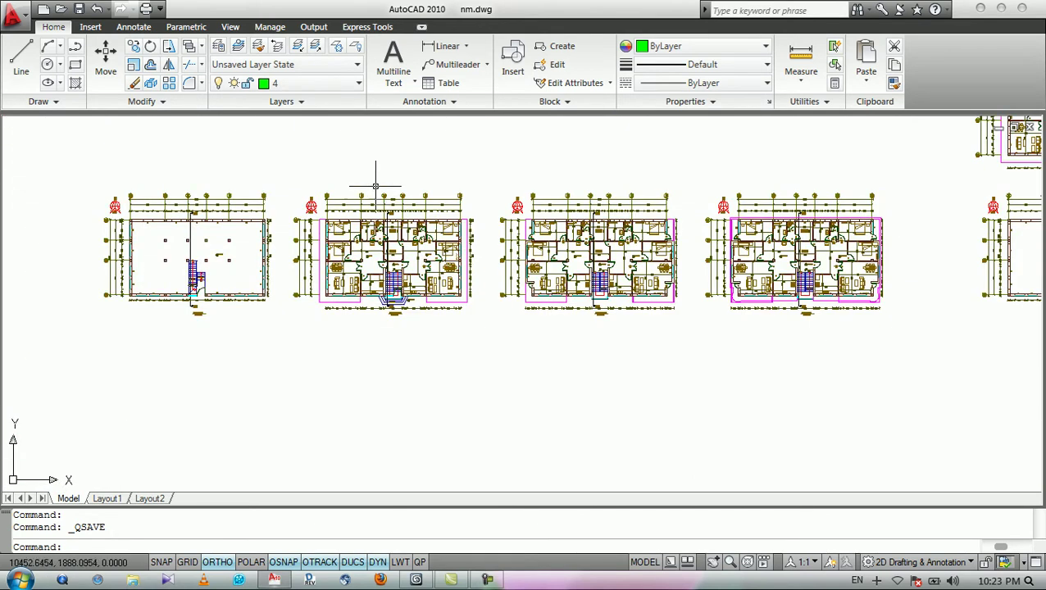
scroll(375, 187, up, 3)
scroll(406, 201, up, 3)
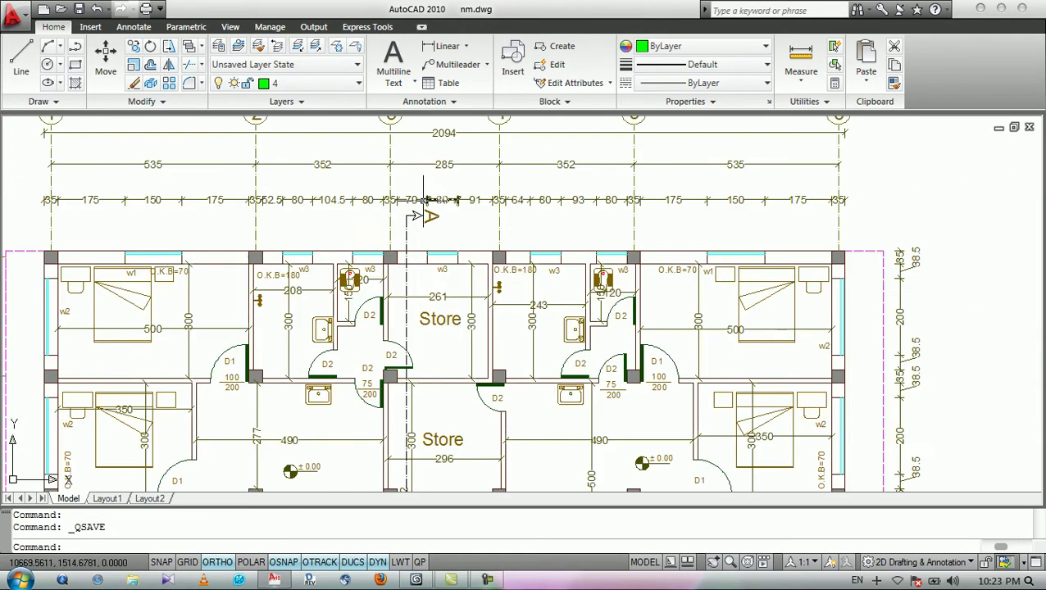
scroll(423, 201, down, 4)
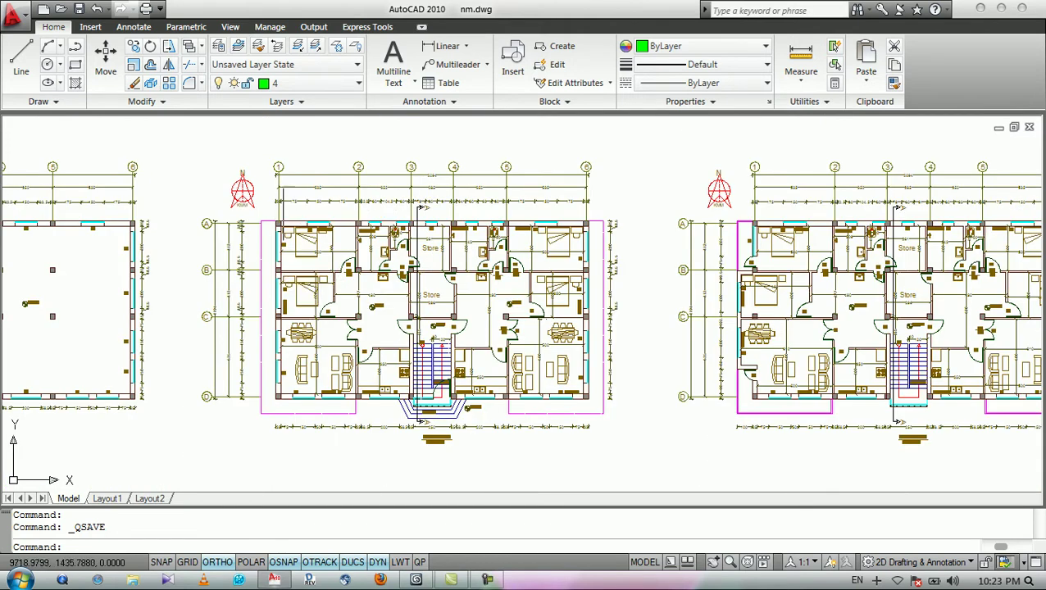
scroll(422, 208, down, 5)
scroll(535, 405, up, 4)
scroll(537, 406, down, 3)
scroll(407, 268, up, 3)
scroll(624, 221, up, 2)
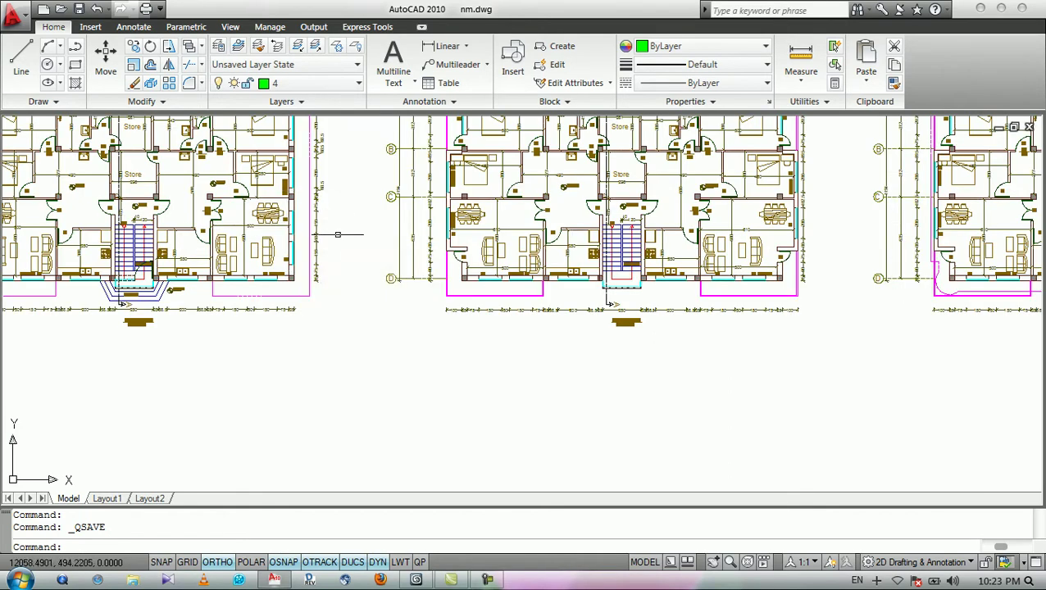
scroll(434, 272, down, 2)
- Examine the ground floor plan's side-wall windows and the doors around the stair hall and living room
scroll(502, 270, up, 3)
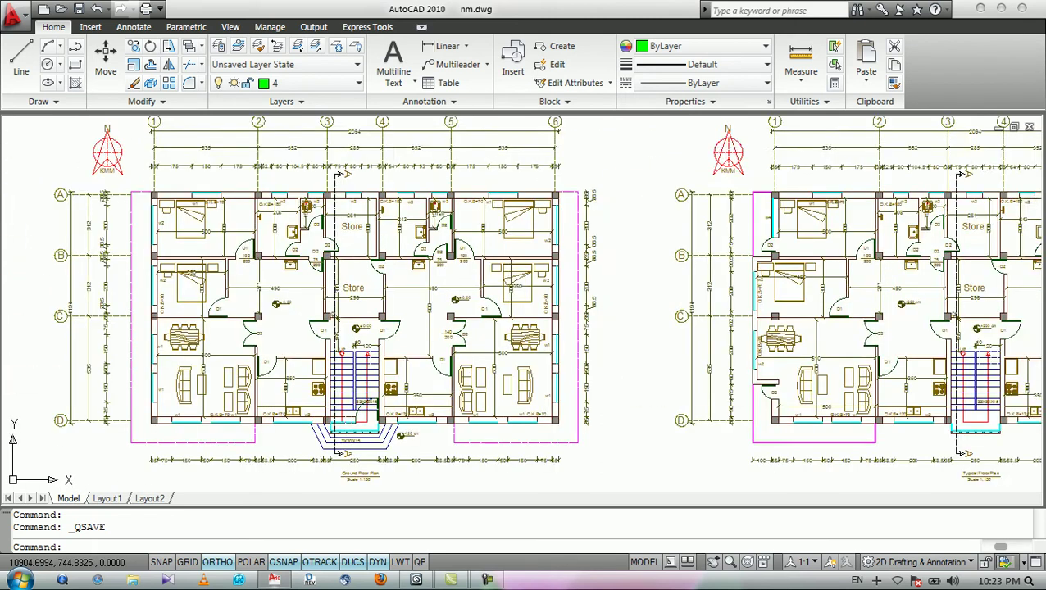
scroll(502, 270, up, 1)
scroll(606, 223, up, 3)
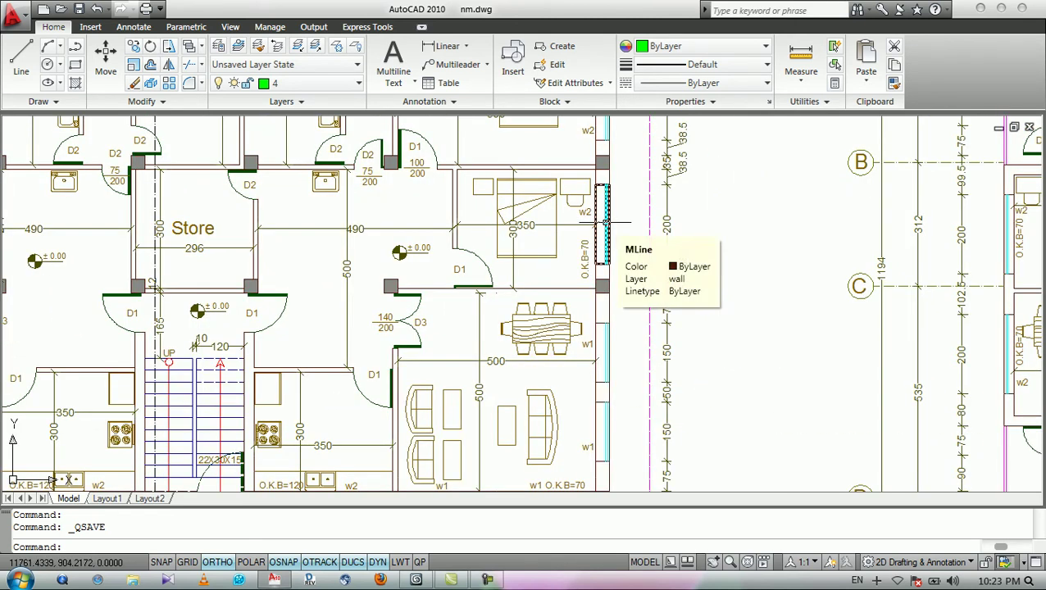
scroll(480, 218, down, 6)
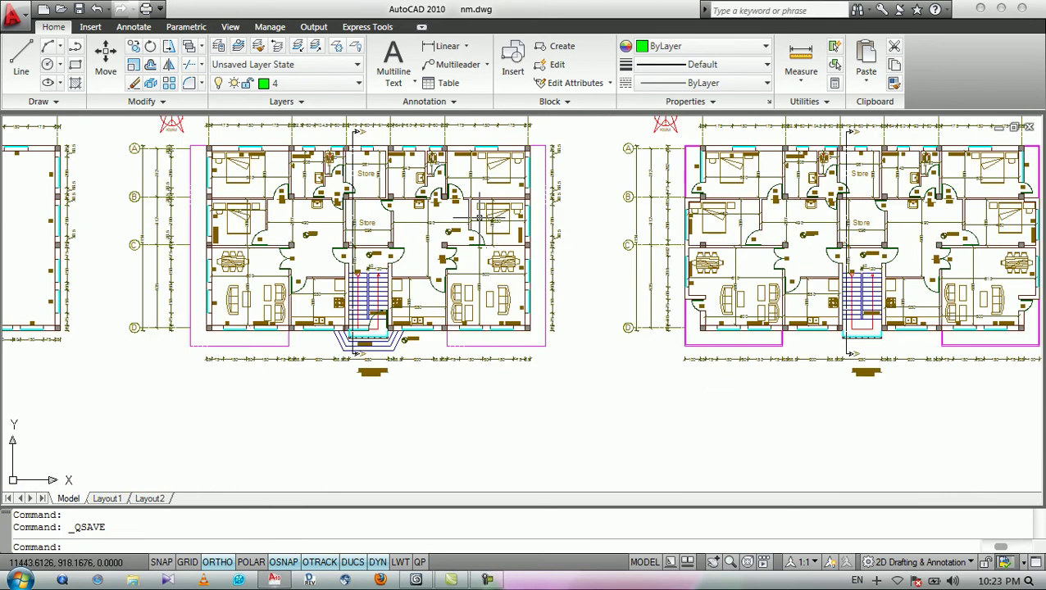
scroll(384, 265, up, 3)
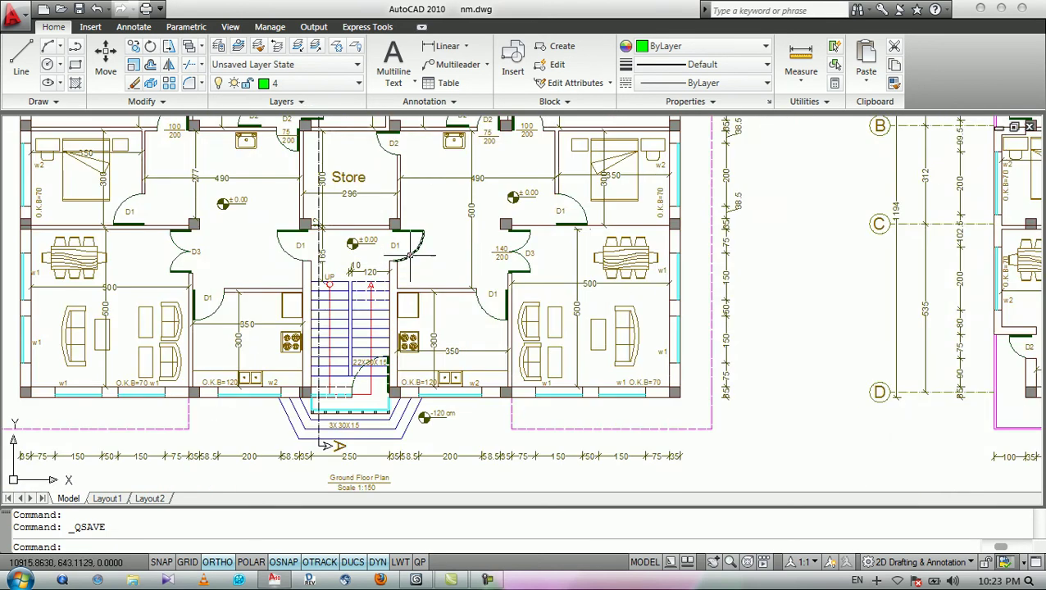
click(452, 243)
click(441, 243)
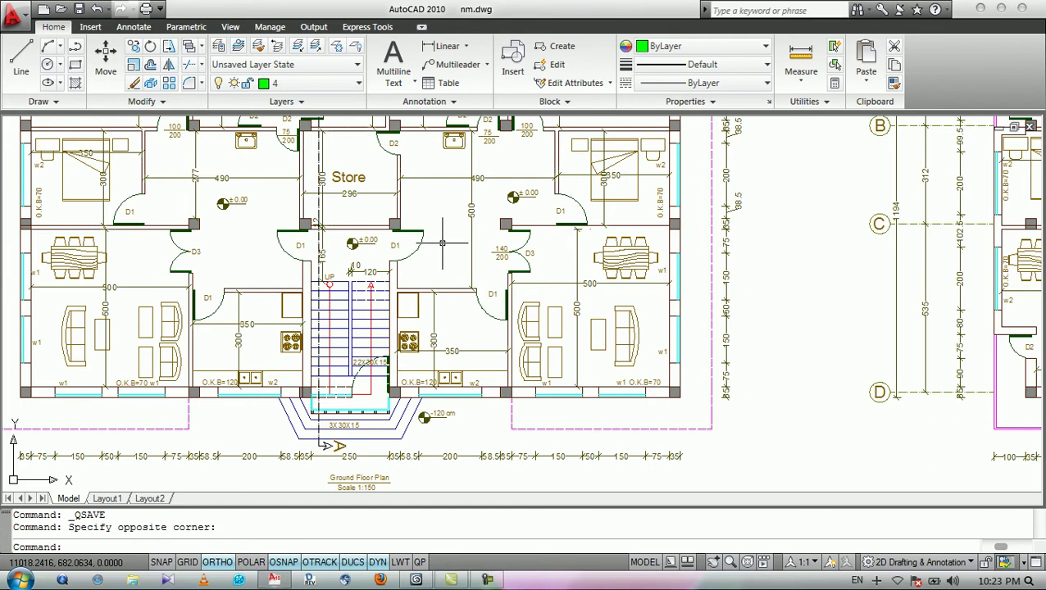
scroll(444, 238, down, 5)
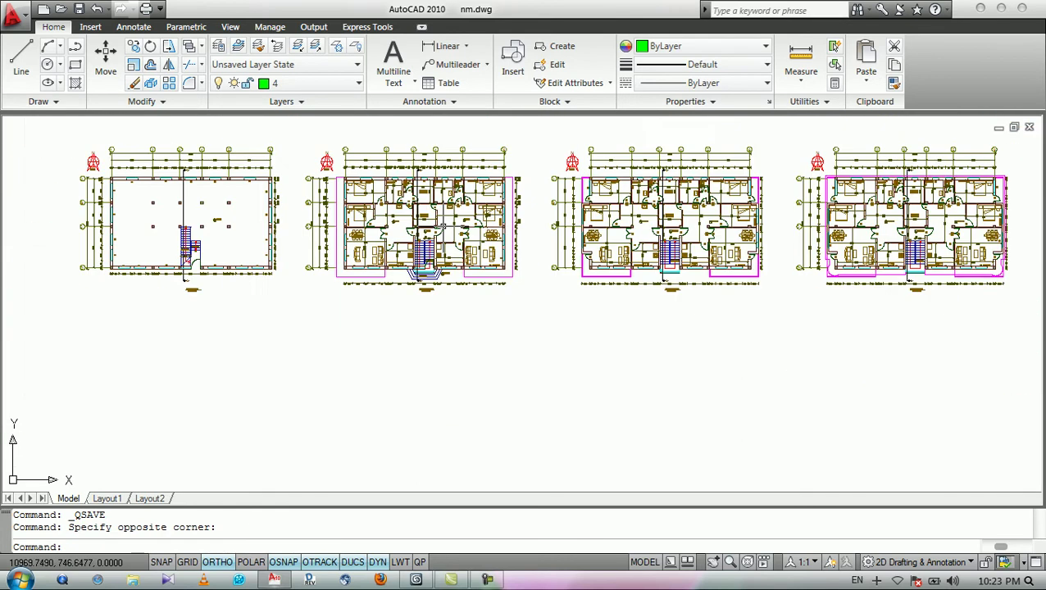
scroll(443, 230, up, 8)
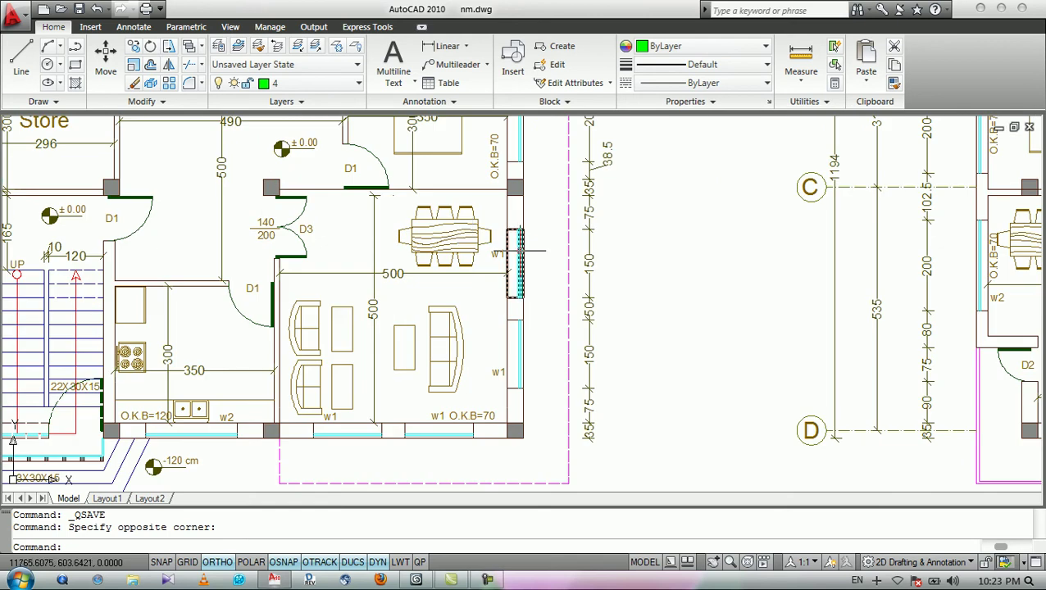
- Examine the typical floor plan's D2 balcony door and the w2 windows along its side wall
scroll(386, 262, down, 5)
scroll(394, 265, up, 7)
scroll(588, 302, up, 5)
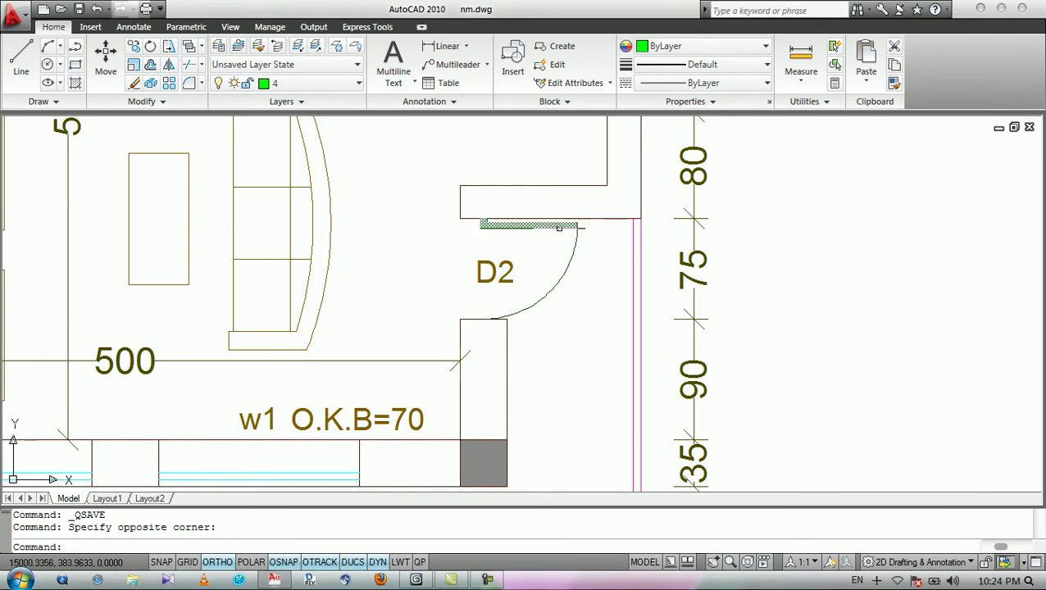
scroll(561, 225, down, 8)
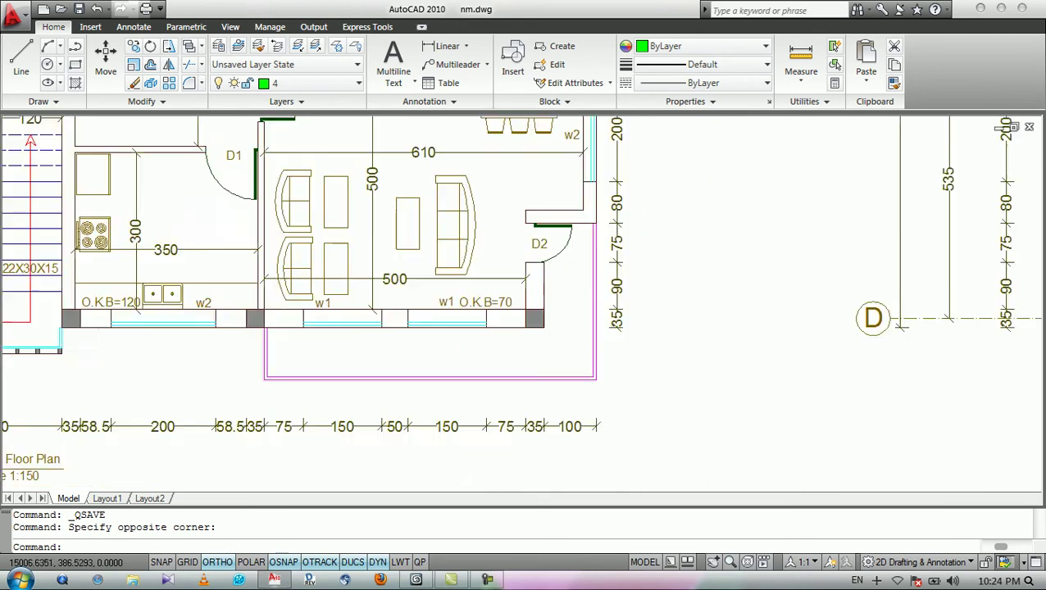
scroll(558, 292, up, 4)
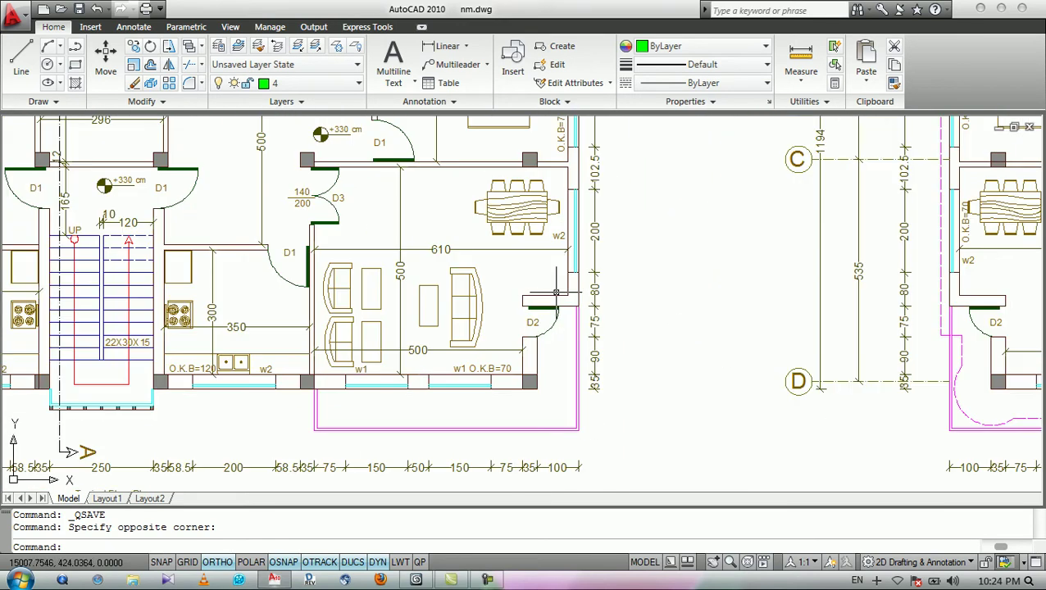
scroll(545, 275, down, 5)
scroll(574, 242, up, 4)
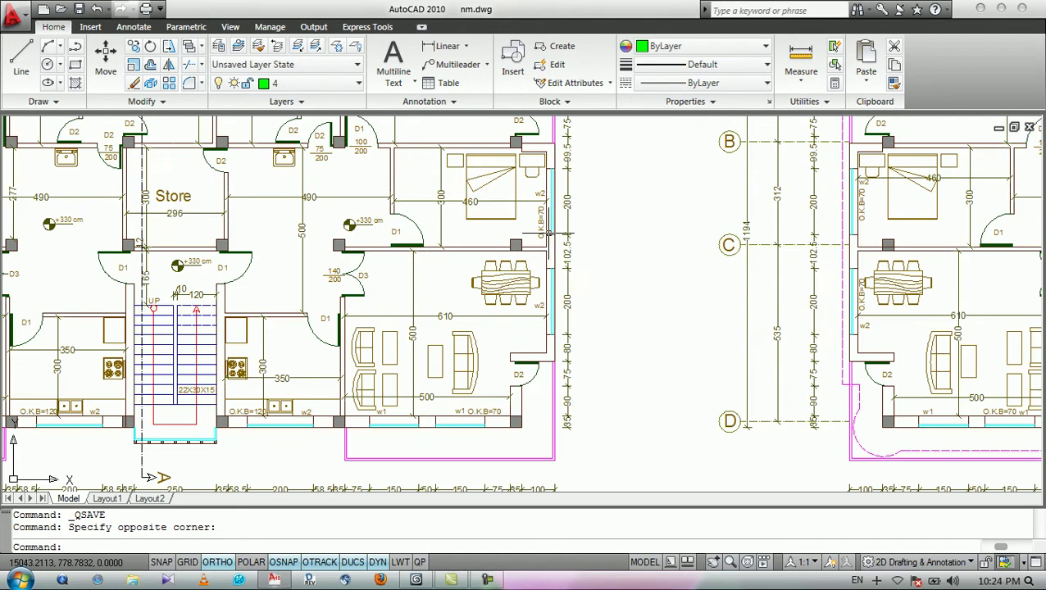
mouse_move(568, 235)
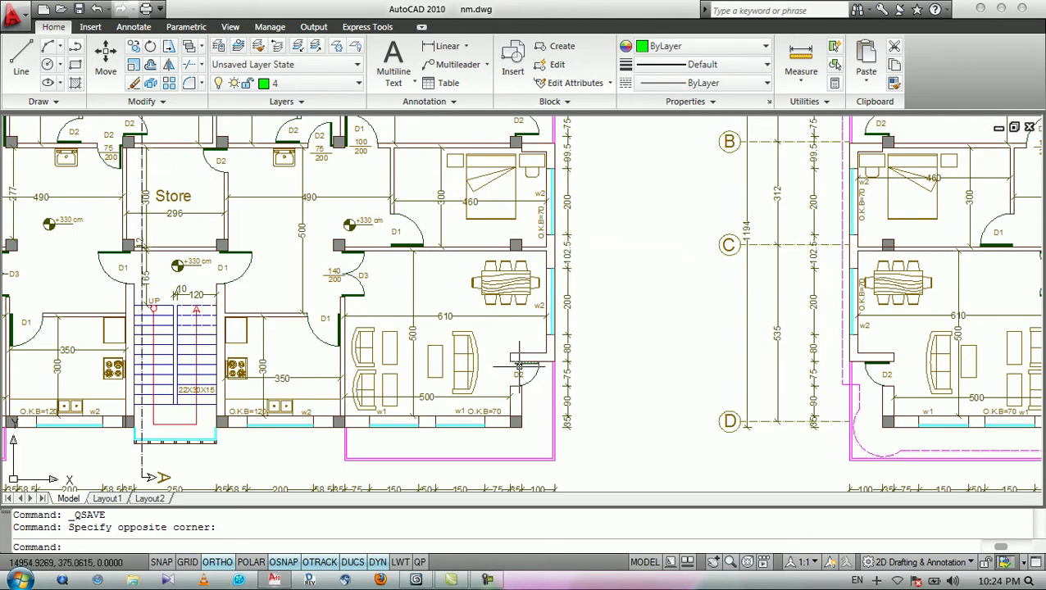
scroll(525, 361, up, 3)
mouse_move(538, 358)
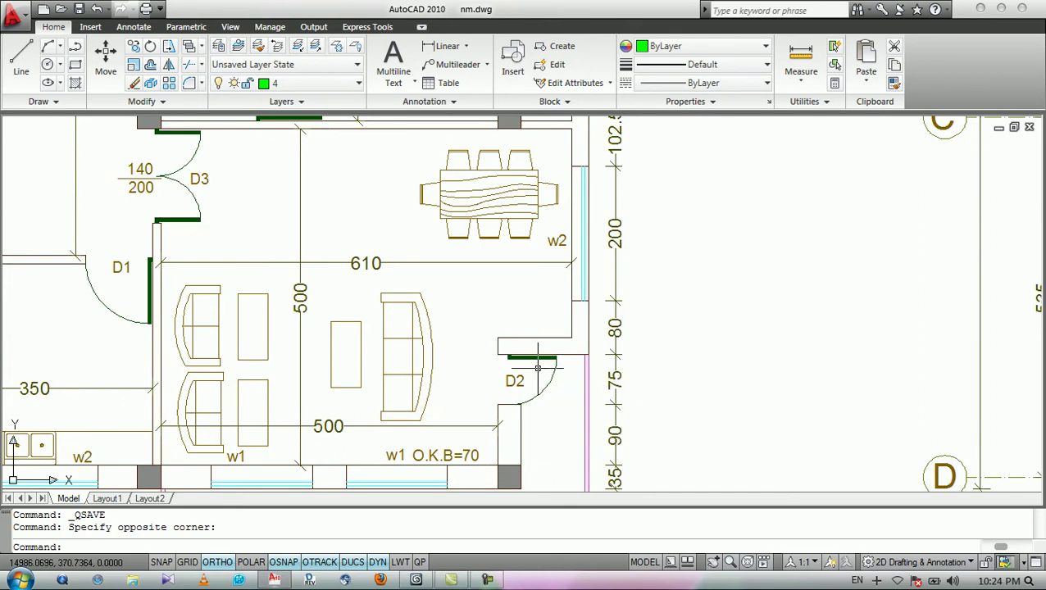
scroll(537, 369, down, 6)
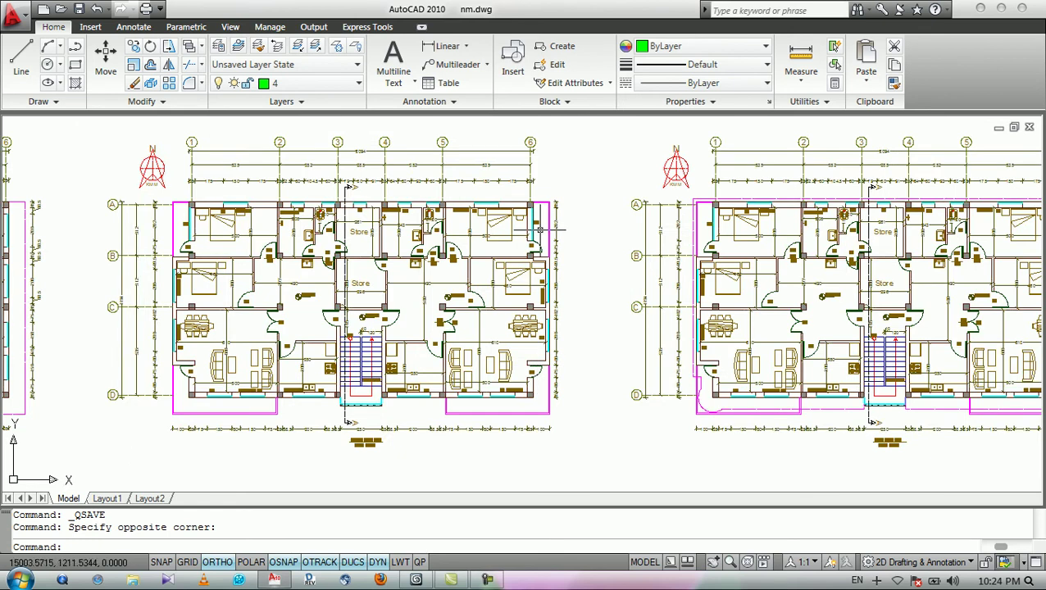
- Examine the window types and balconies on the building's front elevation, including the ground floor windows
scroll(517, 188, down, 6)
middle_drag(669, 387, 623, 354)
middle_drag(700, 452, 584, 262)
scroll(583, 263, up, 8)
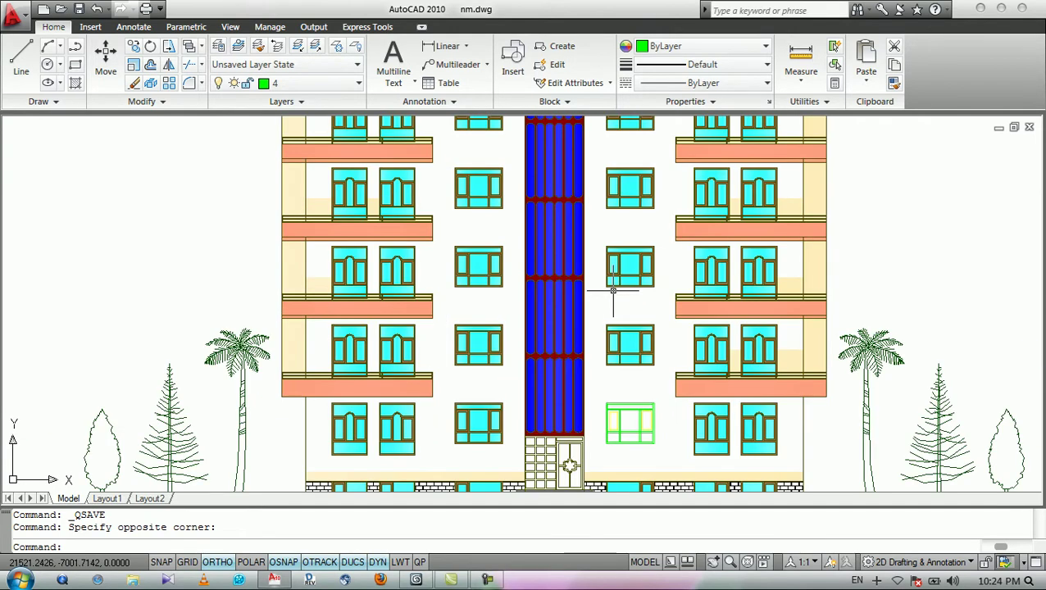
scroll(602, 277, down, 2)
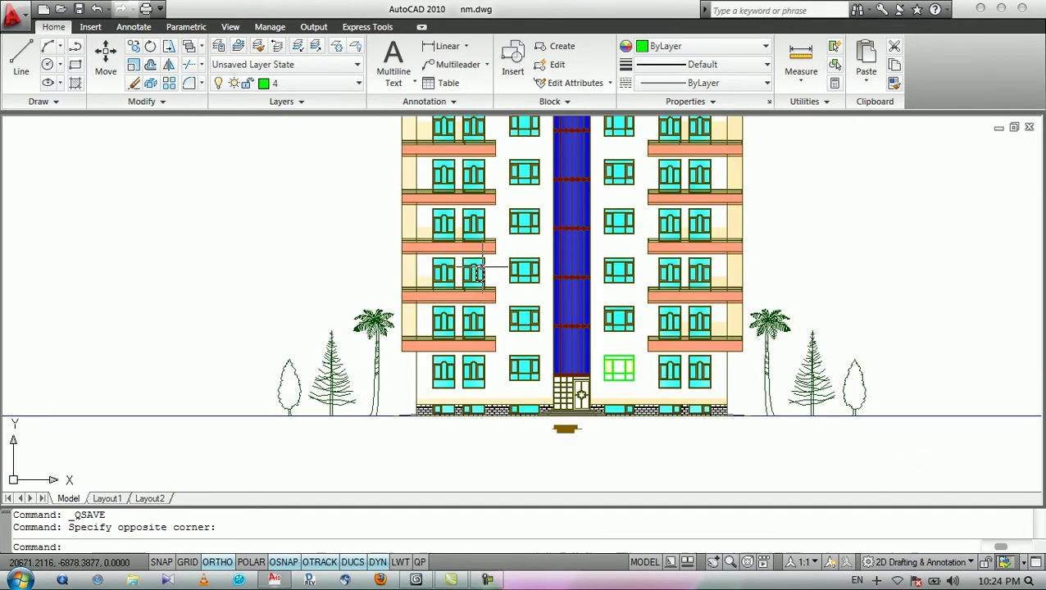
scroll(568, 328, down, 5)
scroll(496, 224, down, 5)
- Examine the D1 apartment doors and the level mark at the ground floor stair landing
scroll(461, 193, up, 5)
scroll(373, 249, up, 8)
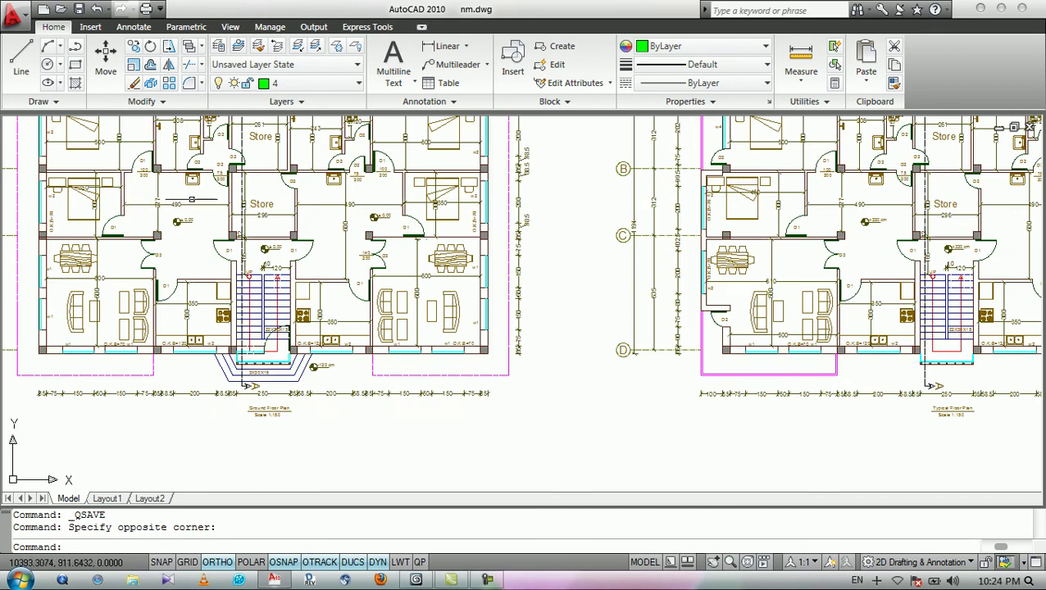
scroll(191, 199, up, 5)
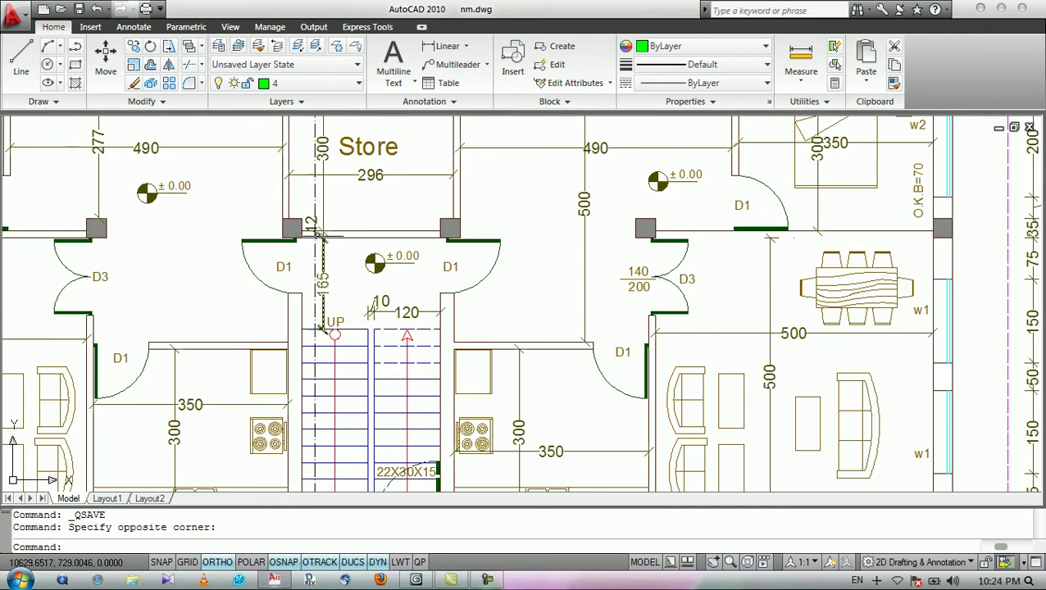
click(341, 267)
click(341, 268)
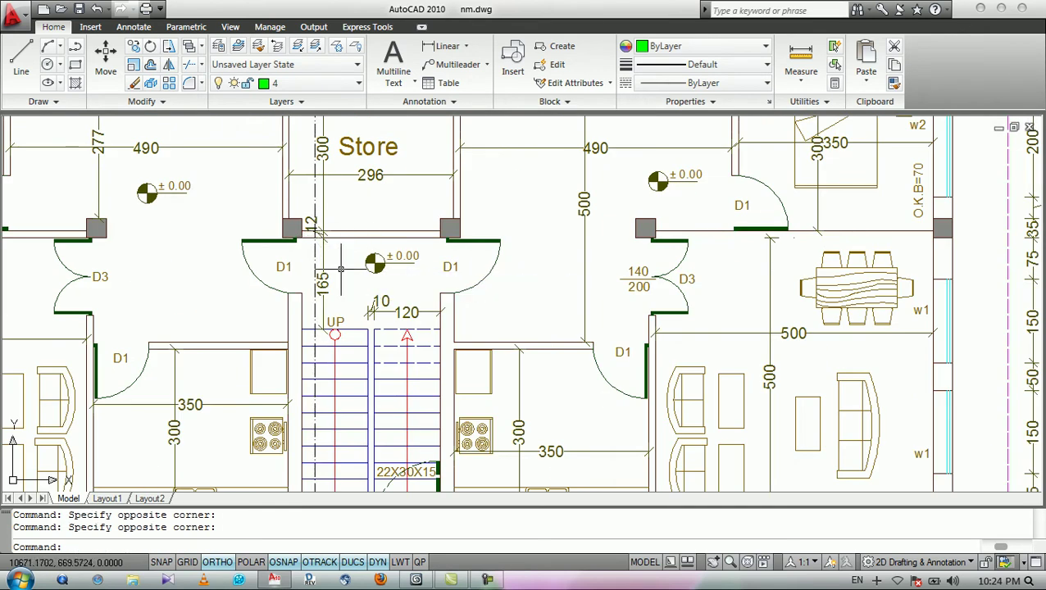
scroll(335, 258, up, 2)
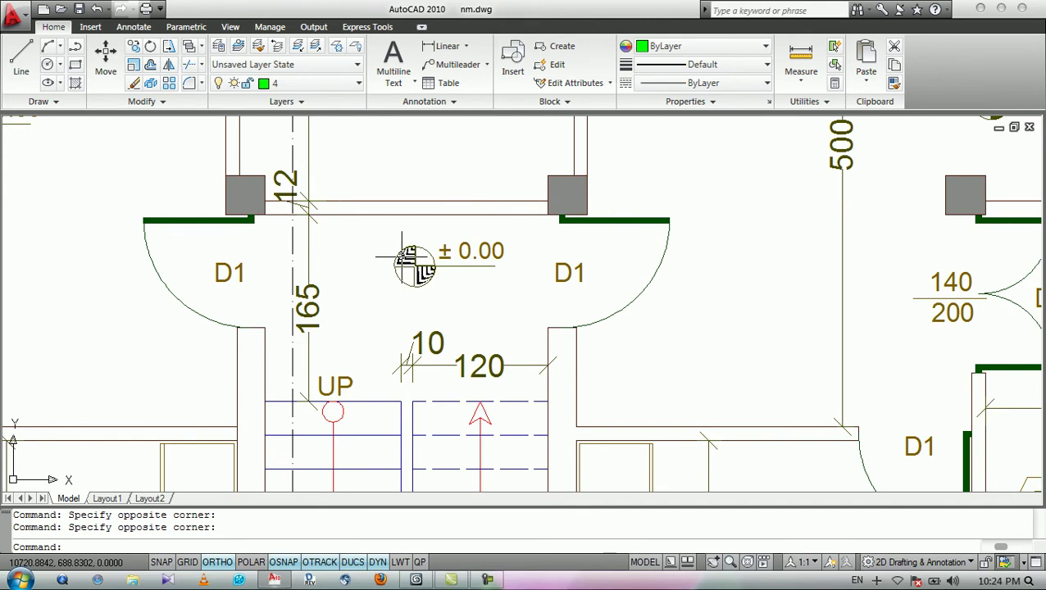
scroll(435, 250, down, 6)
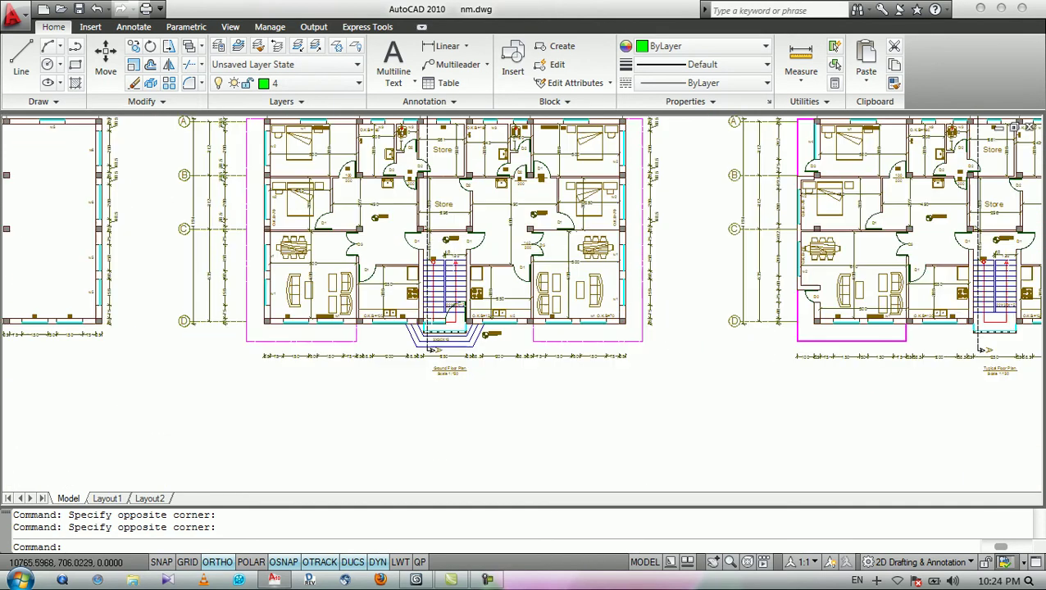
middle_drag(449, 240, 464, 294)
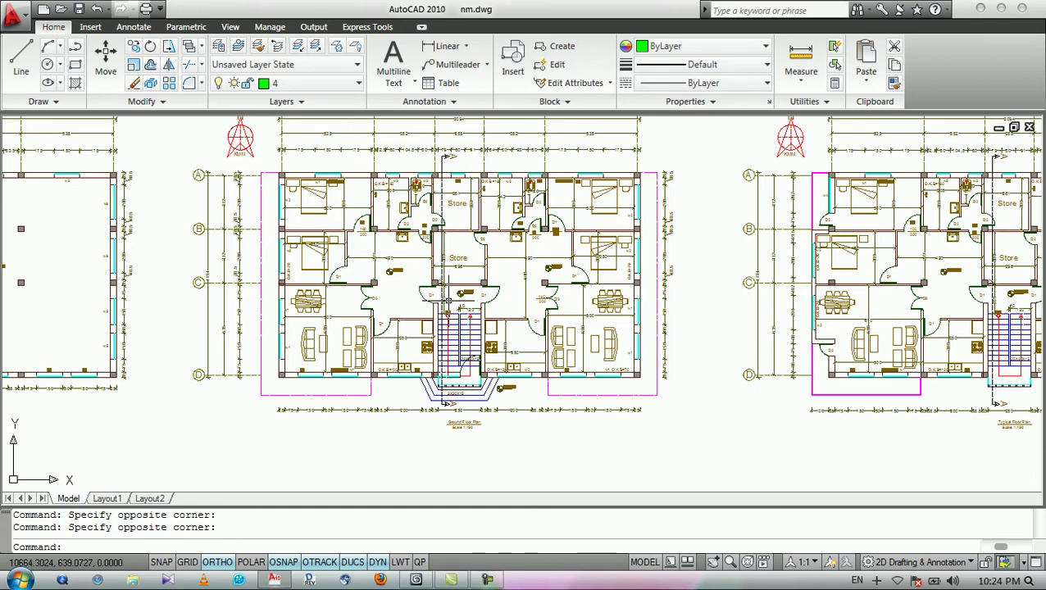
- Examine the w1 and w3 windows and their O.K.B sill heights along the ground floor's grid A wall
scroll(349, 174, up, 8)
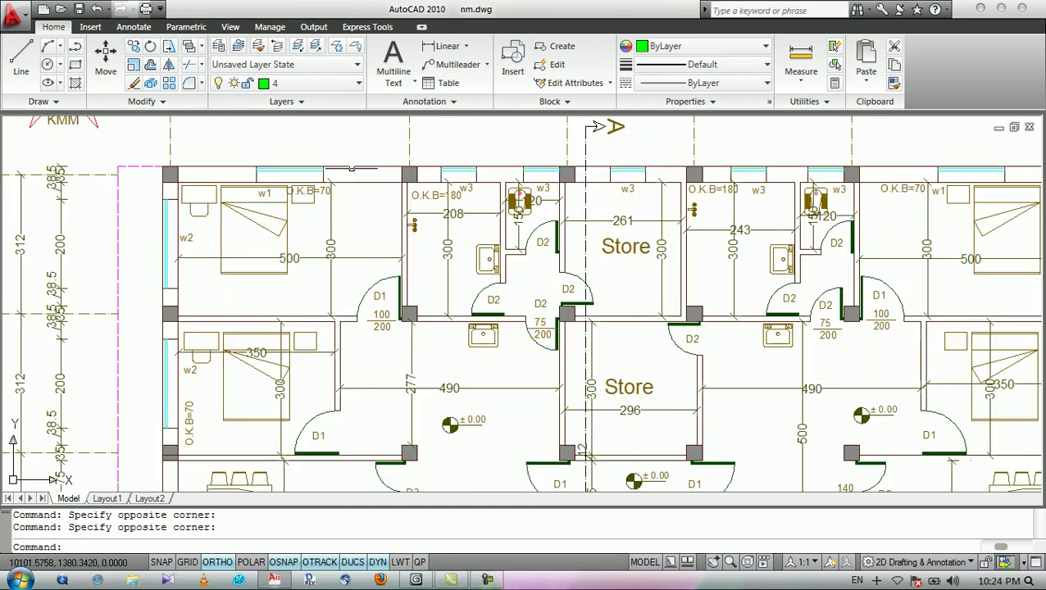
scroll(355, 168, up, 2)
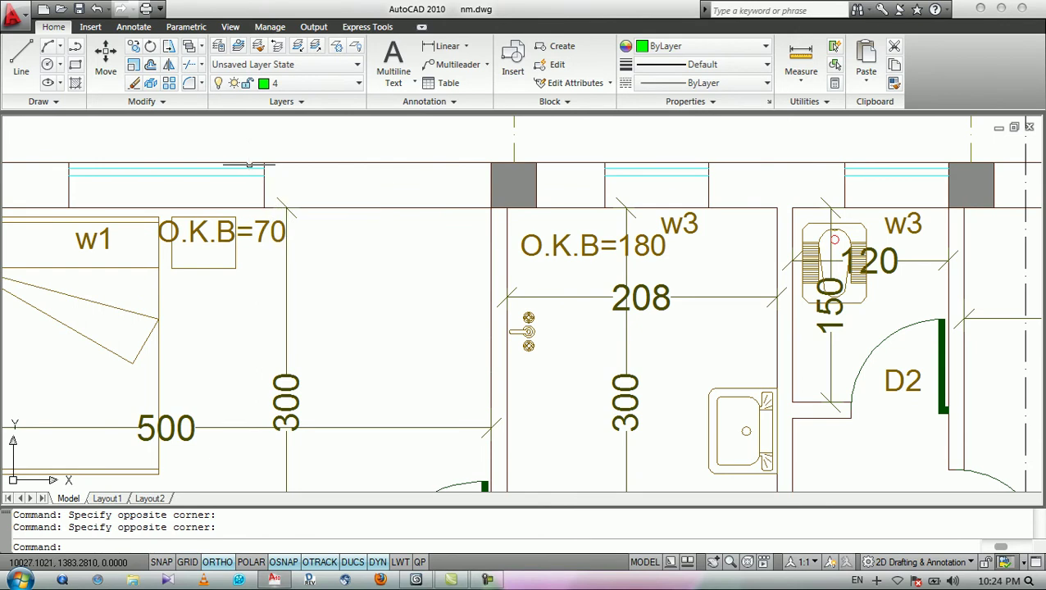
click(248, 164)
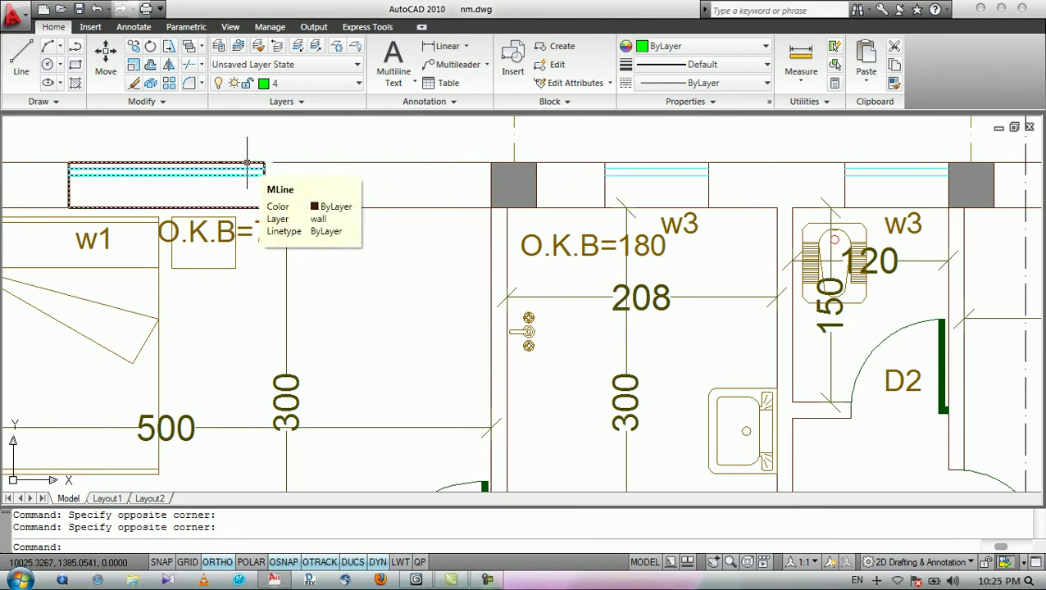
key(Escape)
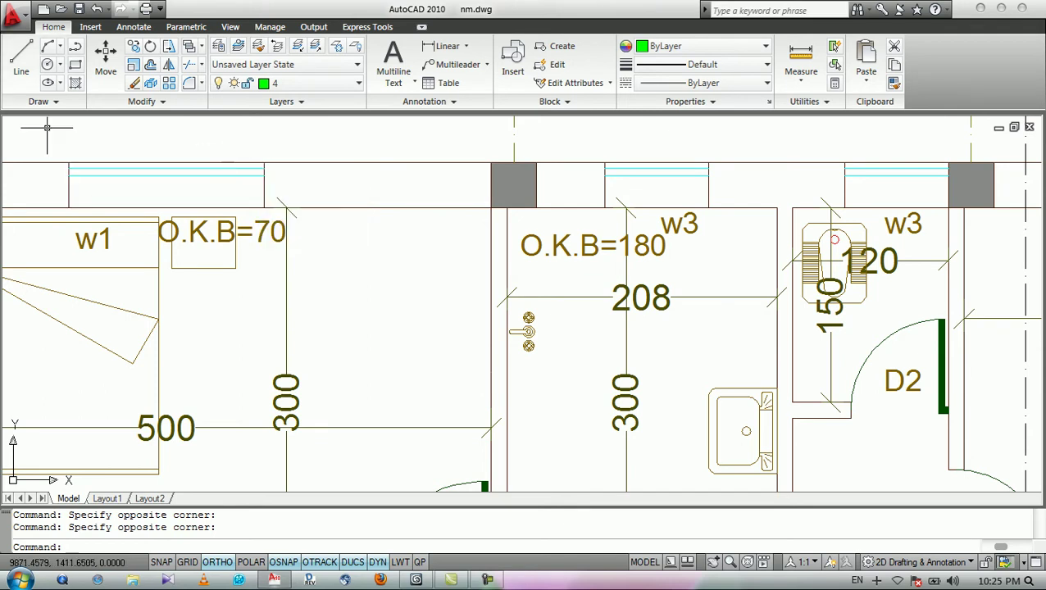
scroll(348, 185, down, 4)
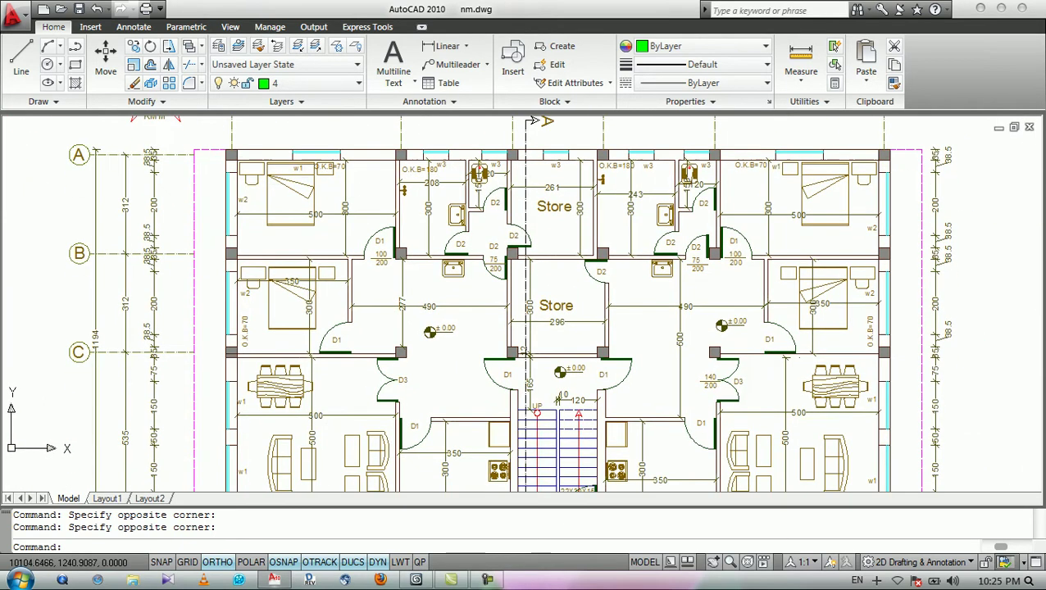
scroll(350, 170, up, 3)
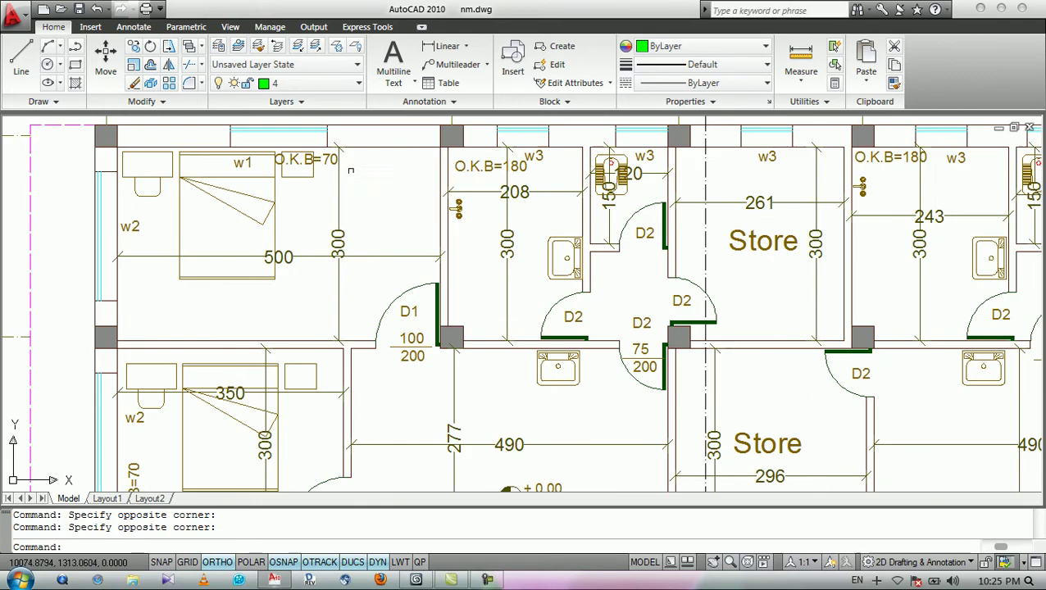
- Examine the ground floor plan's staircase between the two apartments, including its UP arrow and 120 flight width
scroll(386, 177, down, 4)
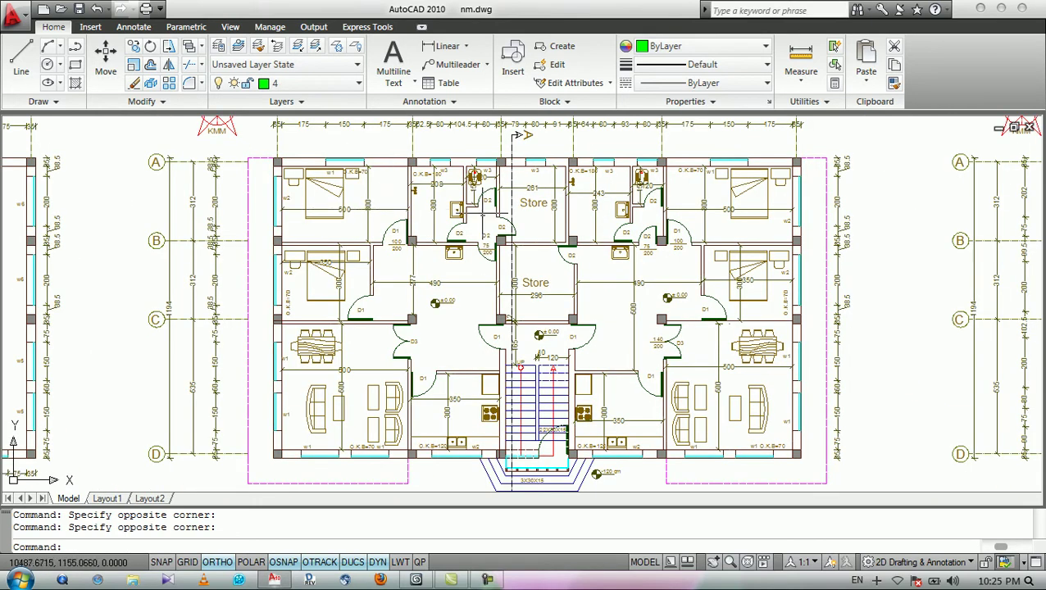
scroll(423, 201, down, 1)
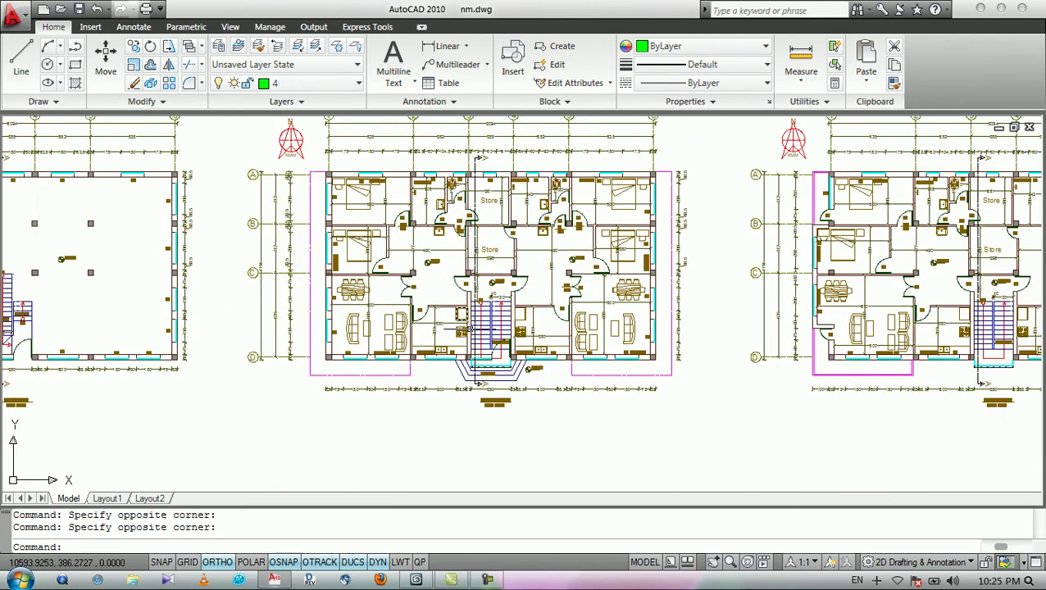
scroll(484, 311, up, 1)
scroll(484, 312, up, 3)
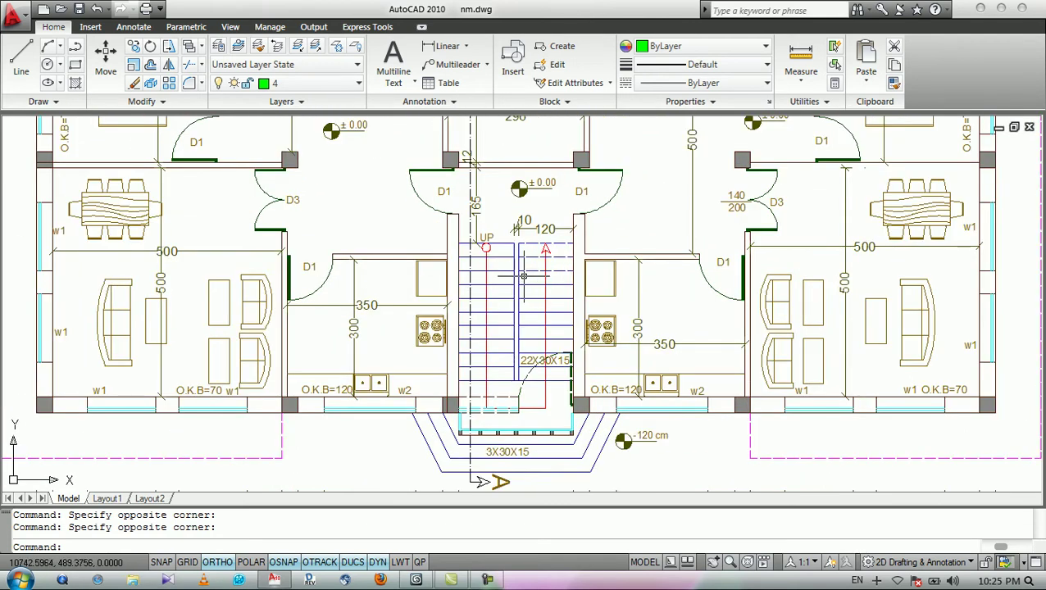
scroll(499, 264, up, 4)
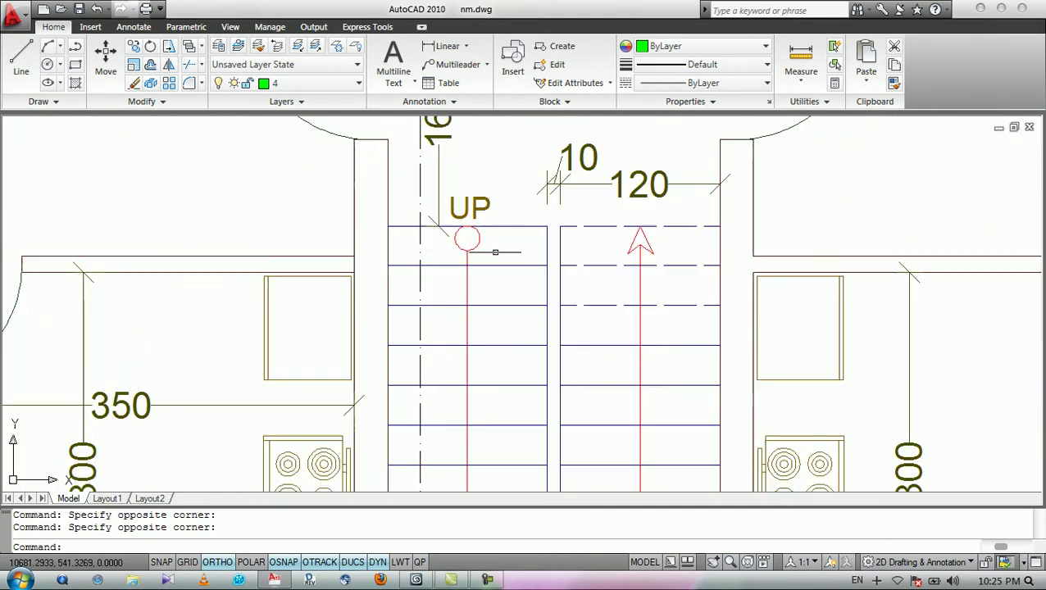
click(500, 245)
click(502, 245)
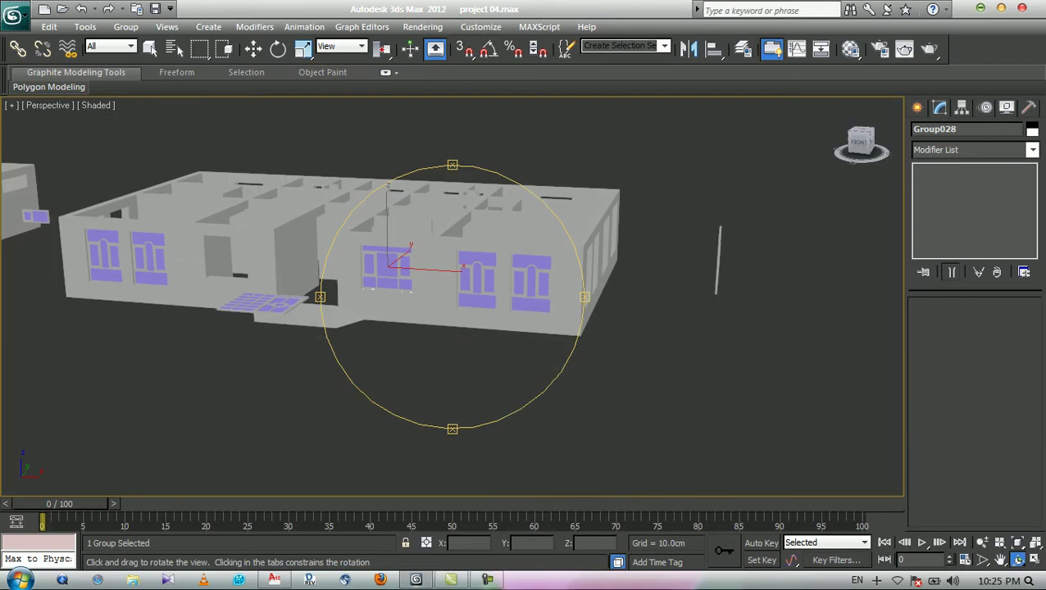
- Switch to Windows Explorer and open Removable Disk (H:)
key(super+d)
double_click(28, 23)
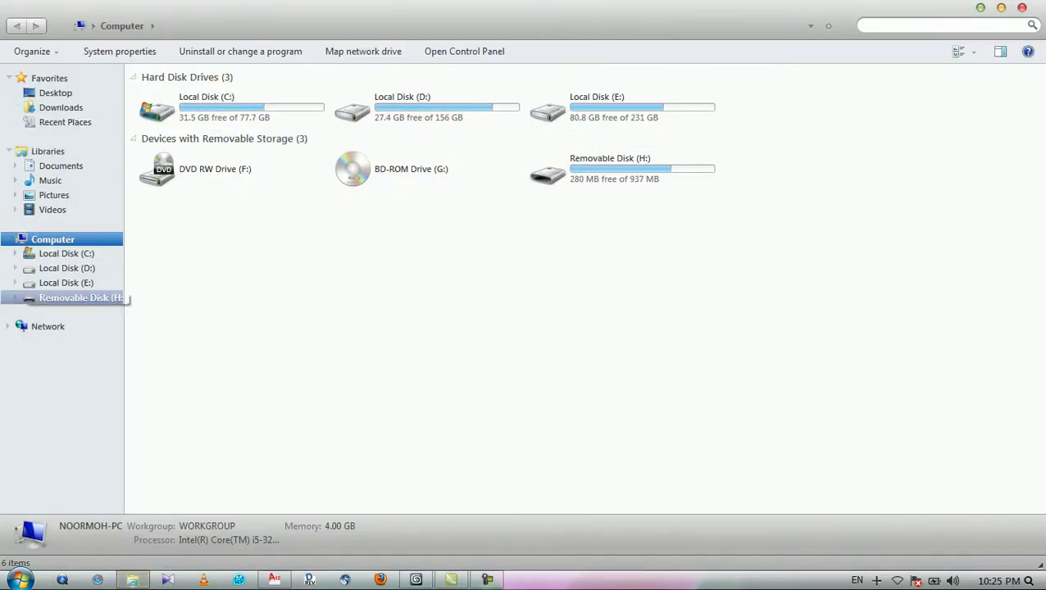
click(78, 298)
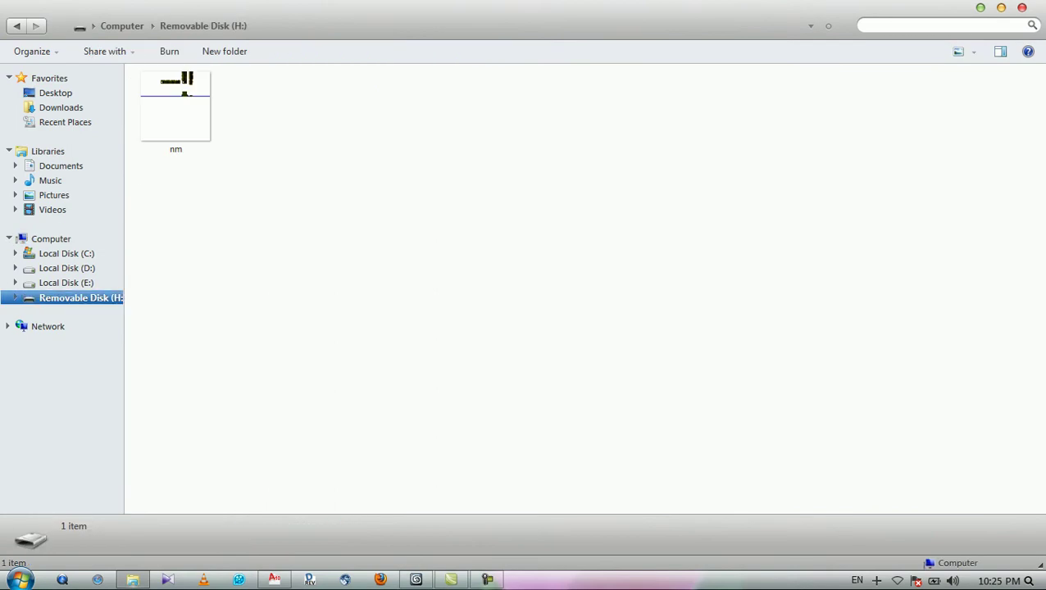
- Set the Windows Folder Options to show hidden files, folders and drives as well as protected operating system files
key(super)
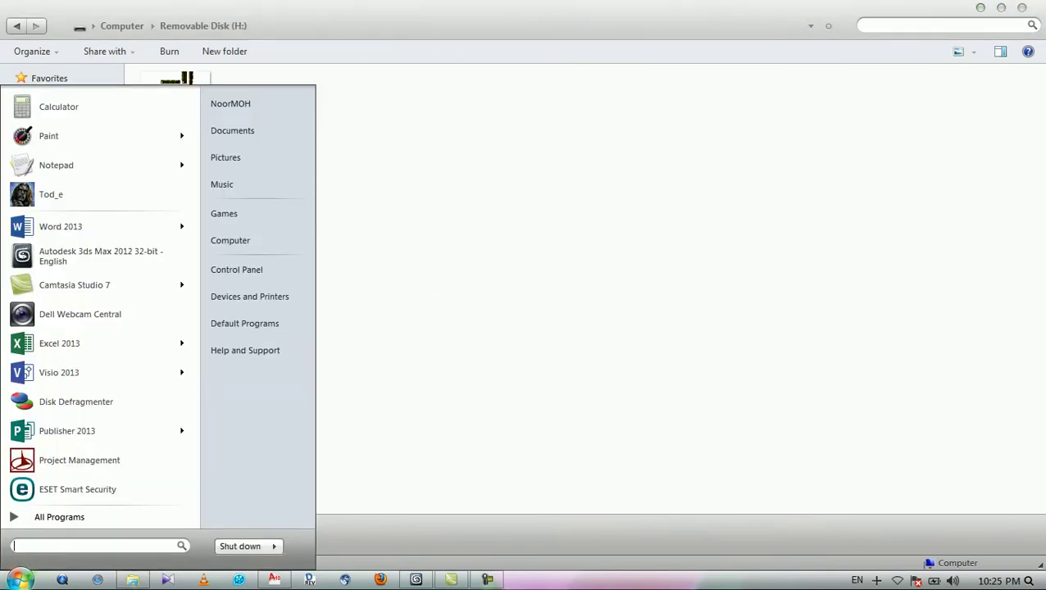
click(236, 269)
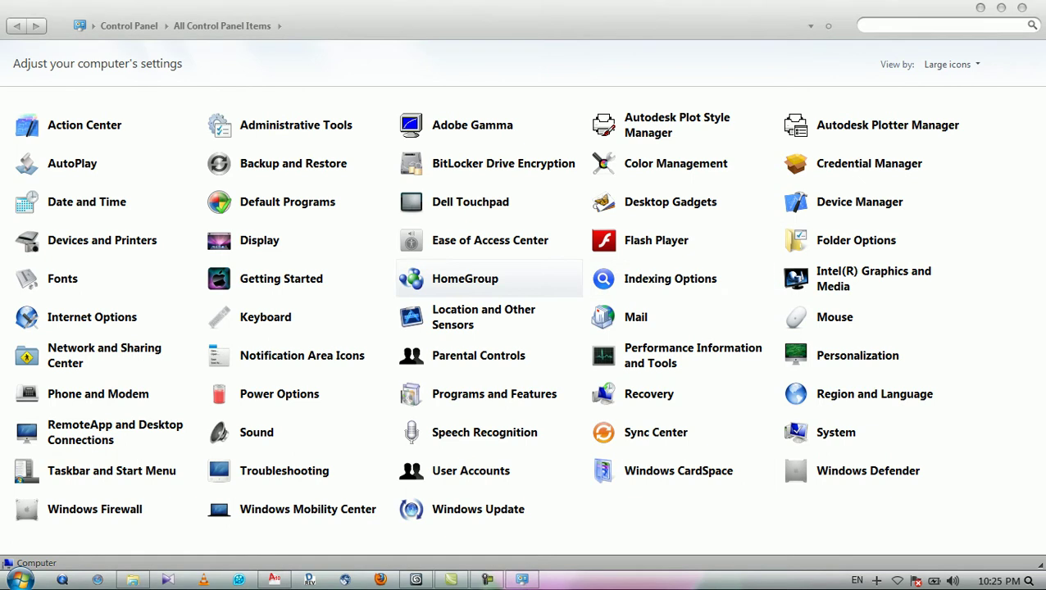
key(ctrl+Tab)
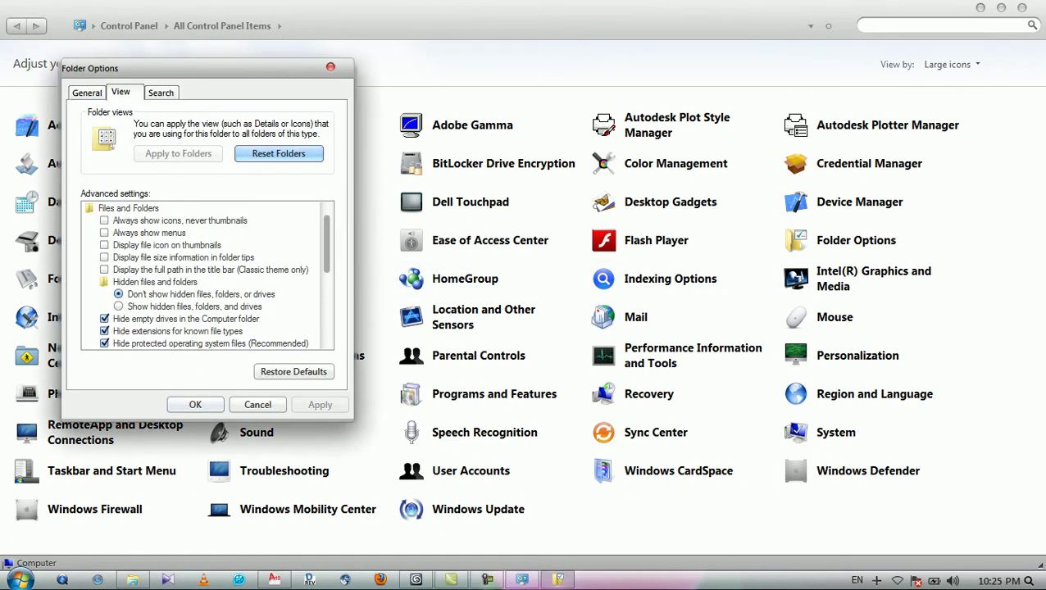
click(119, 307)
click(105, 344)
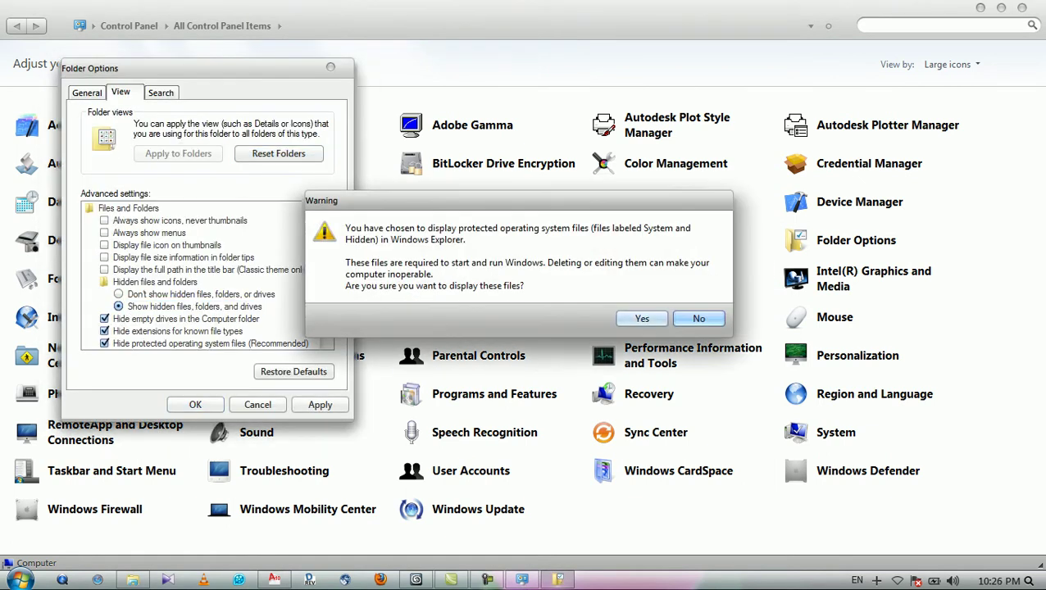
click(642, 319)
click(195, 405)
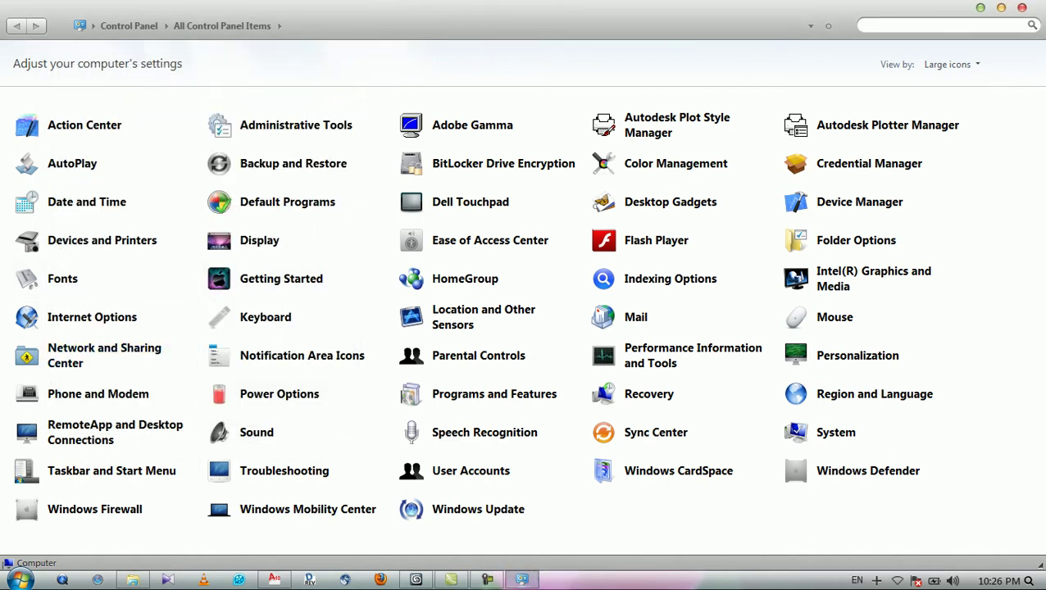
- Return to Removable Disk (H:) and open its unnamed folder with the drive icon
click(133, 580)
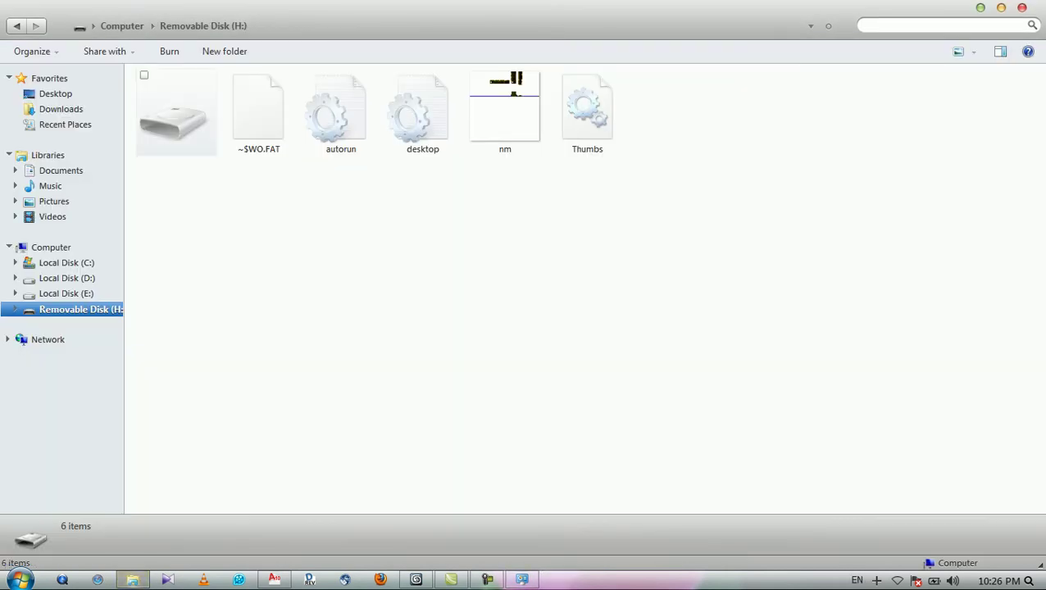
click(154, 113)
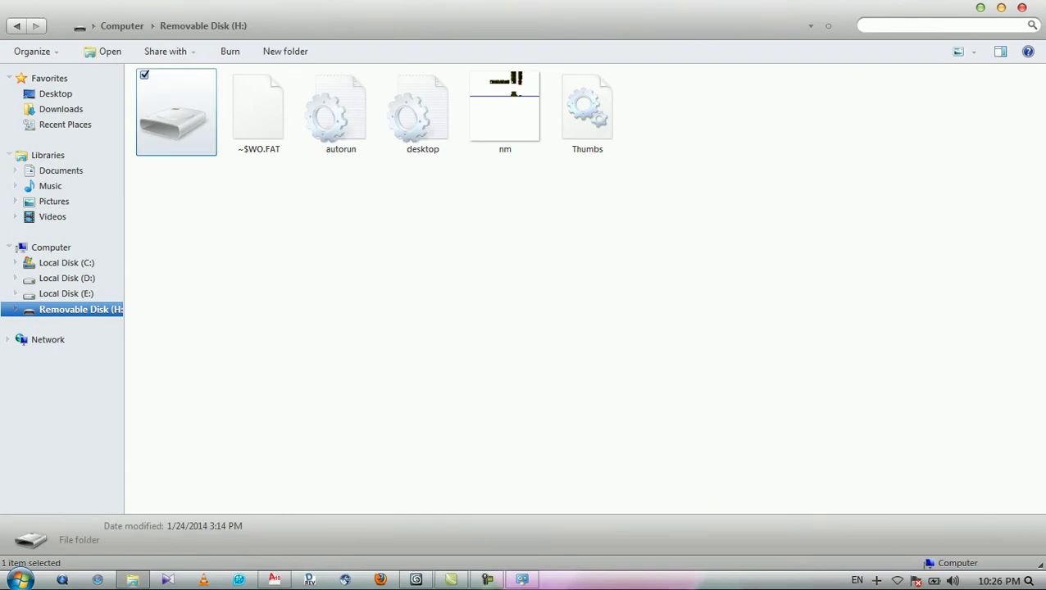
double_click(177, 112)
- Find the Final Cam 2 image in the unnamed folder and open it
scroll(338, 189, down, 8)
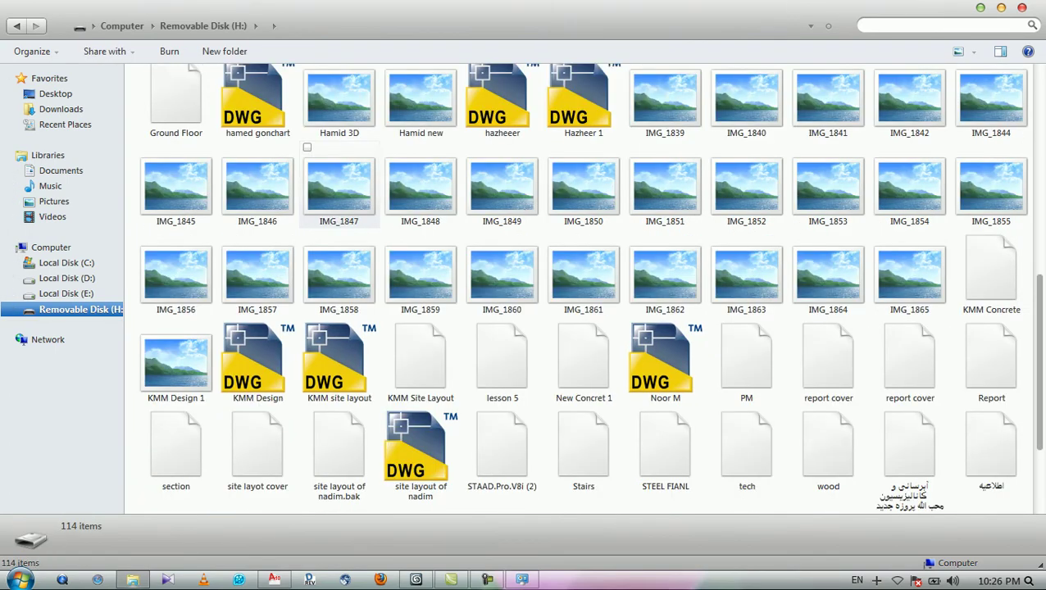
scroll(322, 199, down, 2)
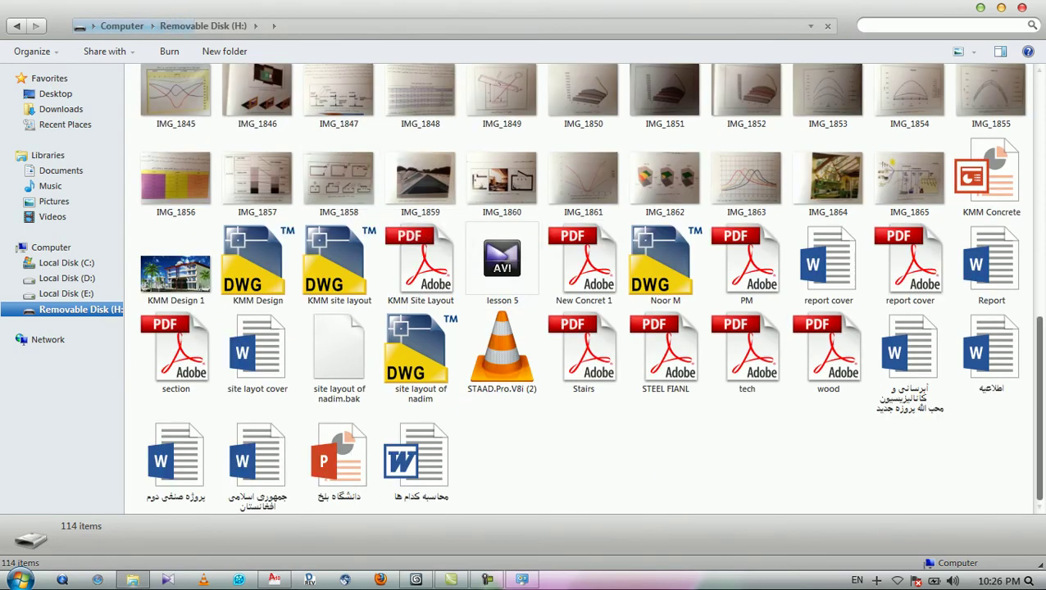
scroll(884, 381, up, 5)
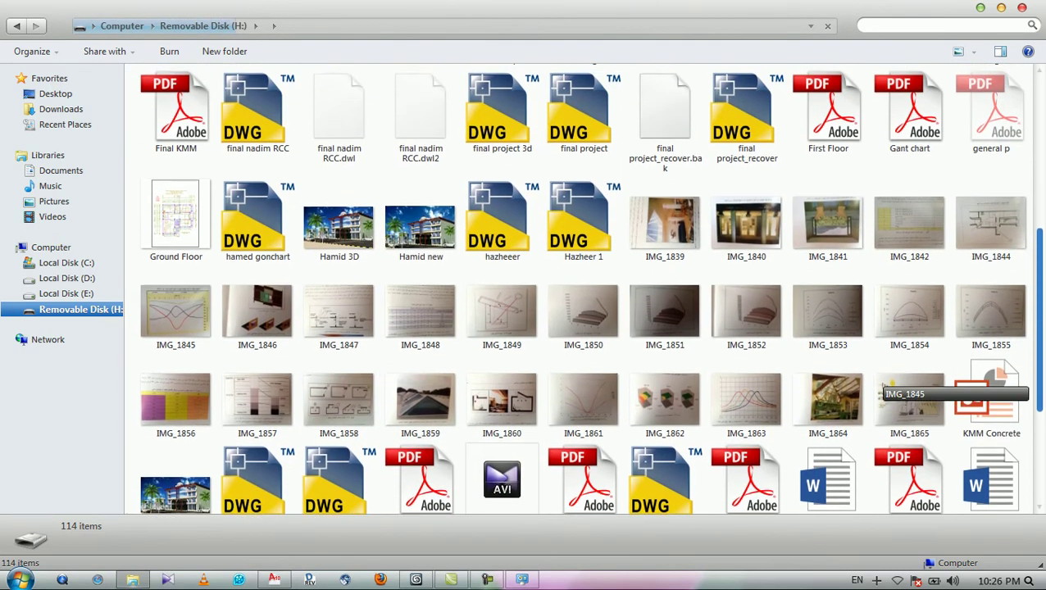
scroll(884, 384, up, 4)
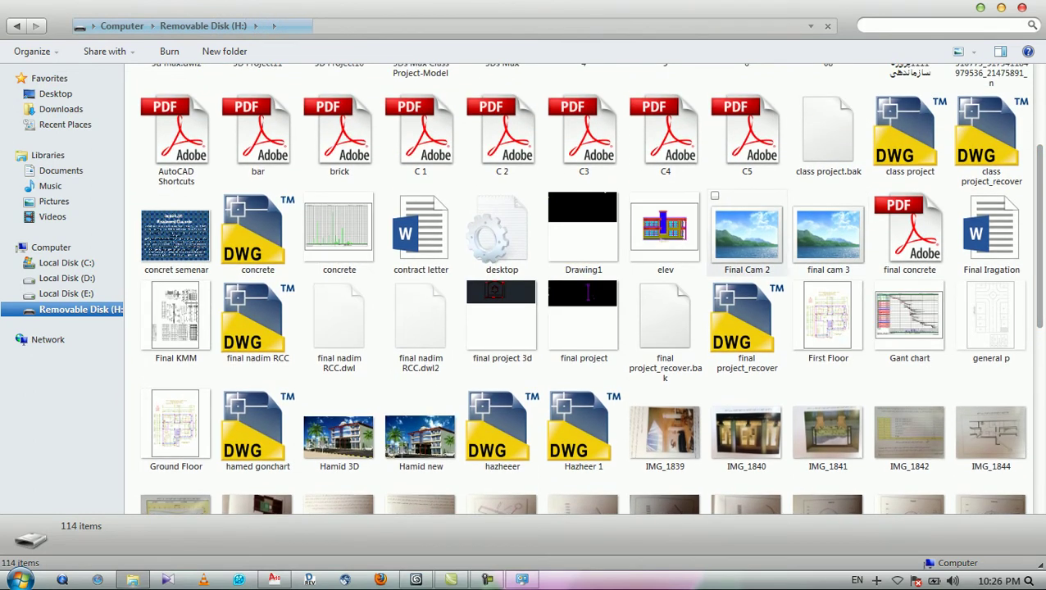
click(742, 238)
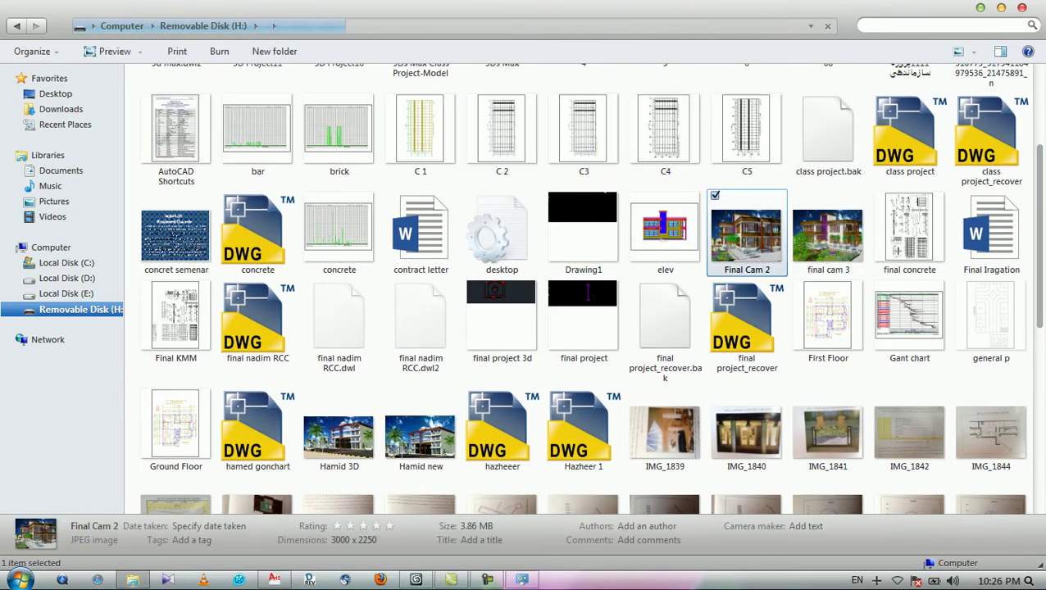
key(Return)
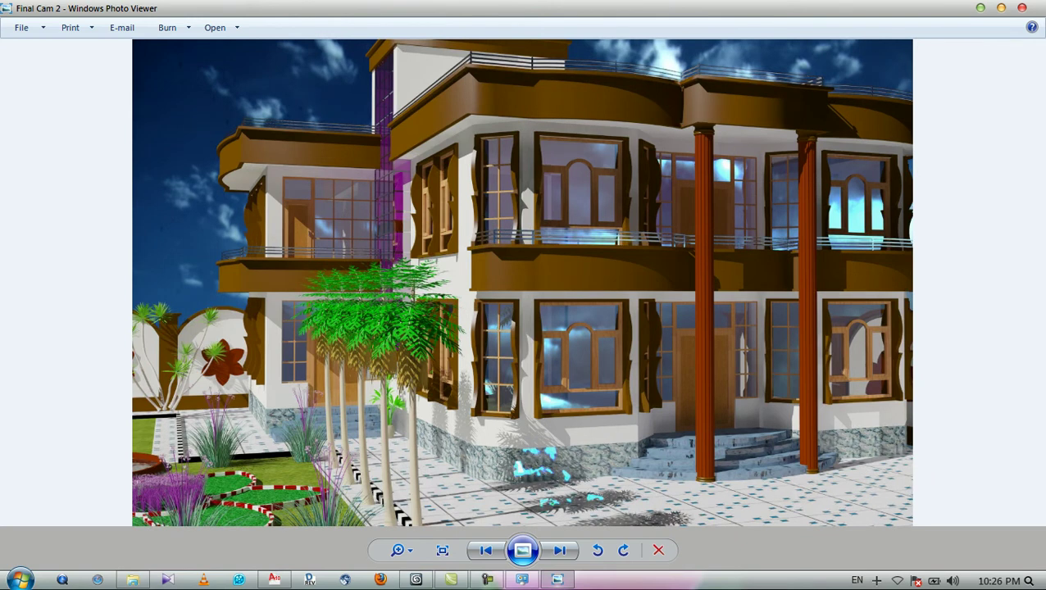
- Examine the house's windows and facades in the Final Cam 2 and final cam 3 renders, and close the viewer and Control Panel
key(Down)
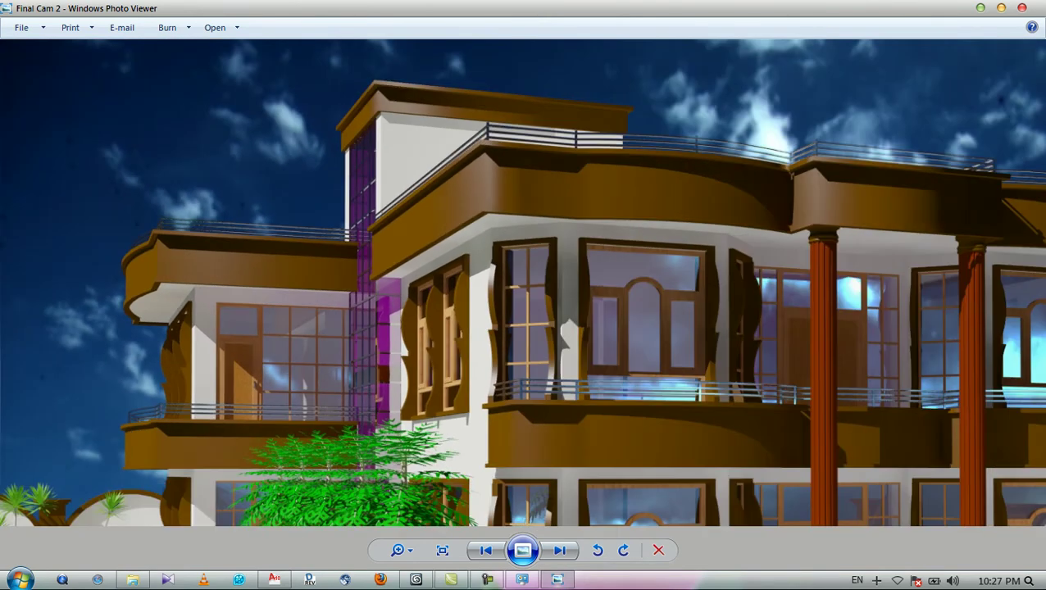
scroll(523, 282, down, 4)
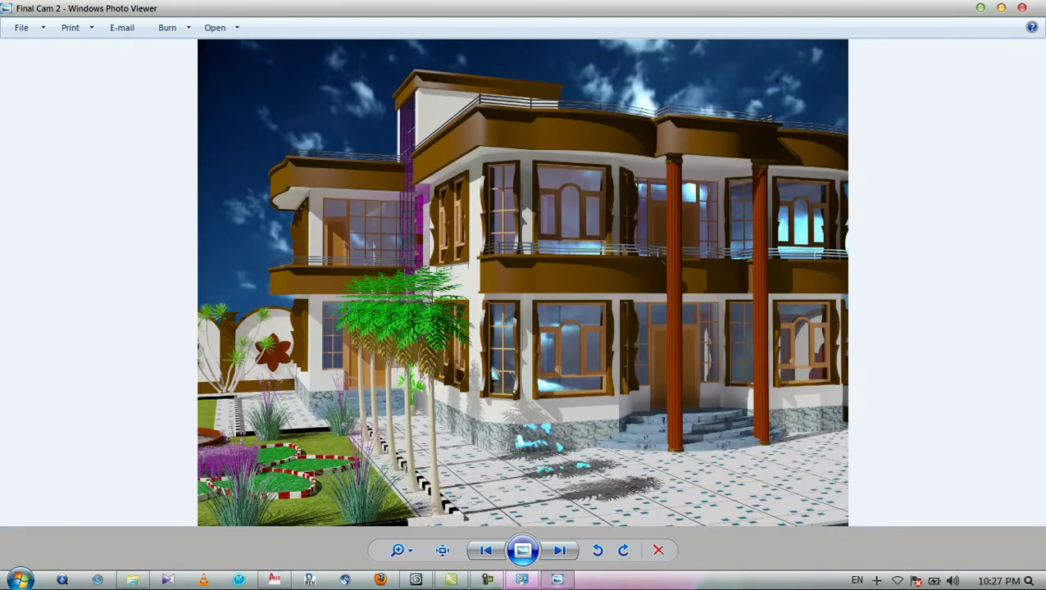
key(Right)
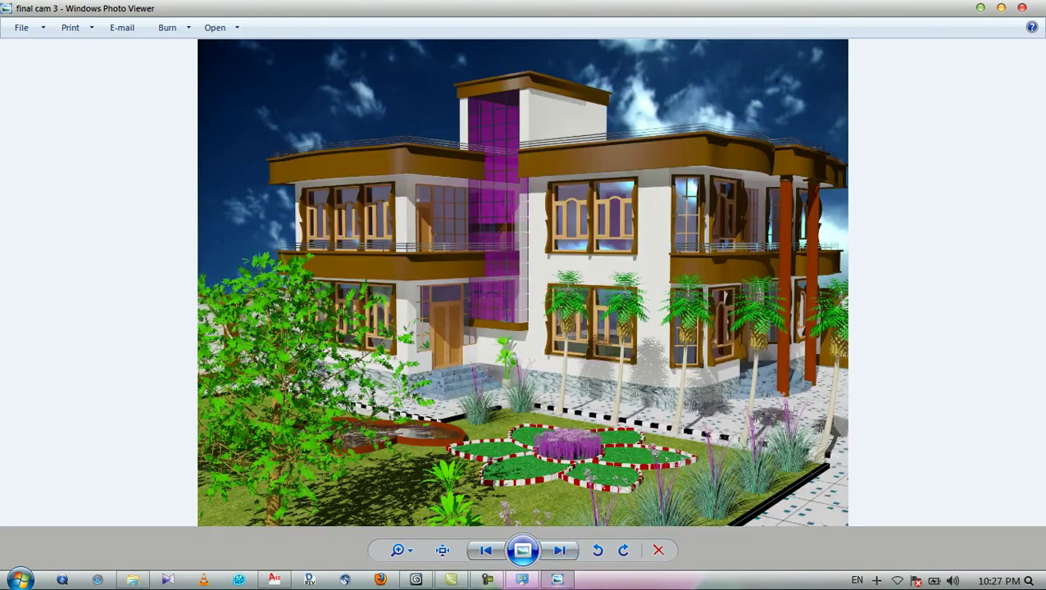
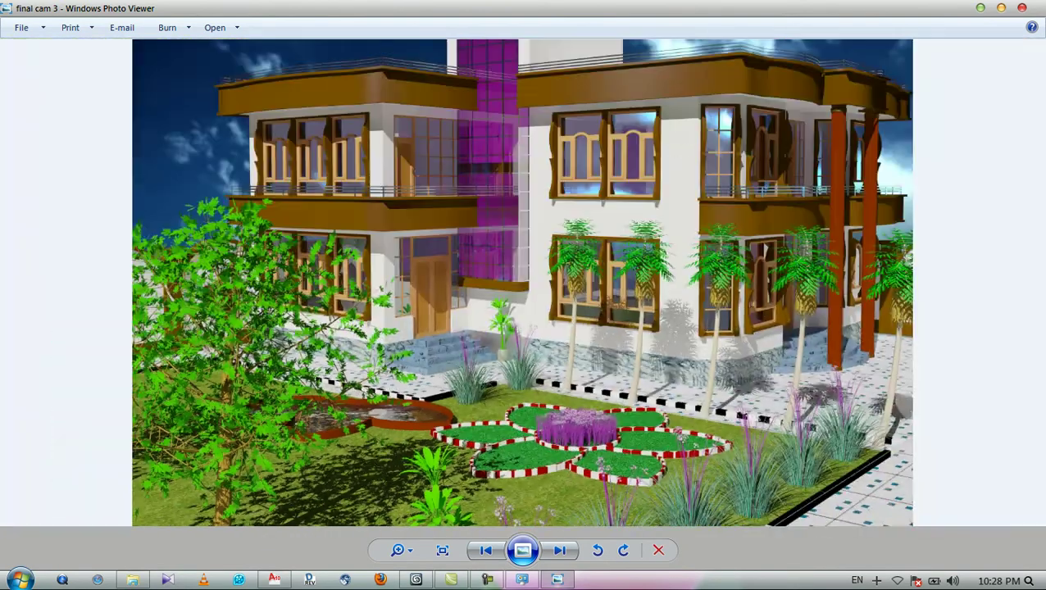
click(1021, 7)
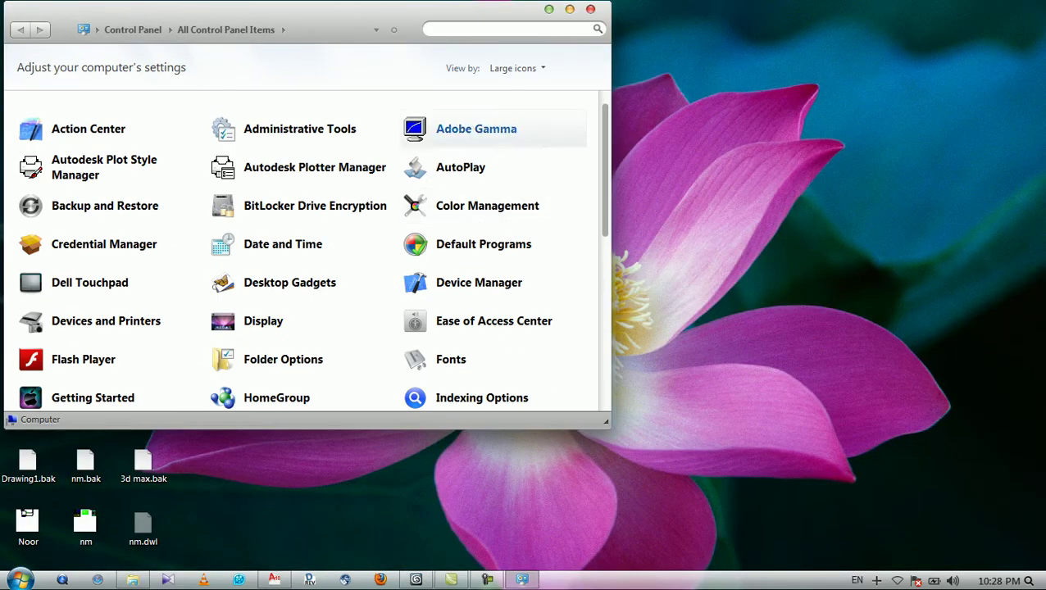
click(591, 9)
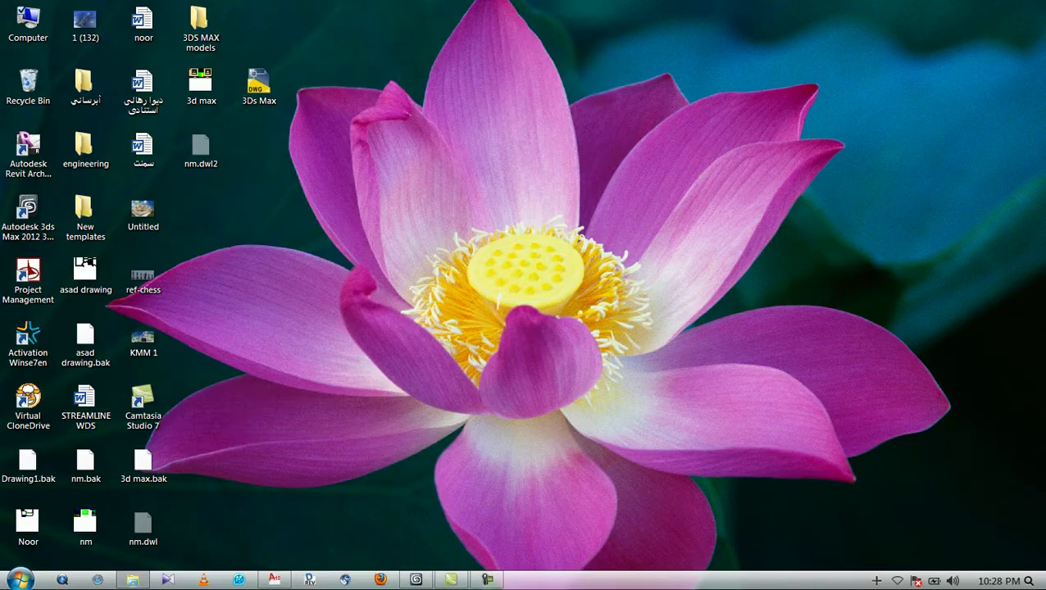
- Switch to 3ds Max and examine the front wall's fitted windows, its empty window opening and the entrance
click(415, 579)
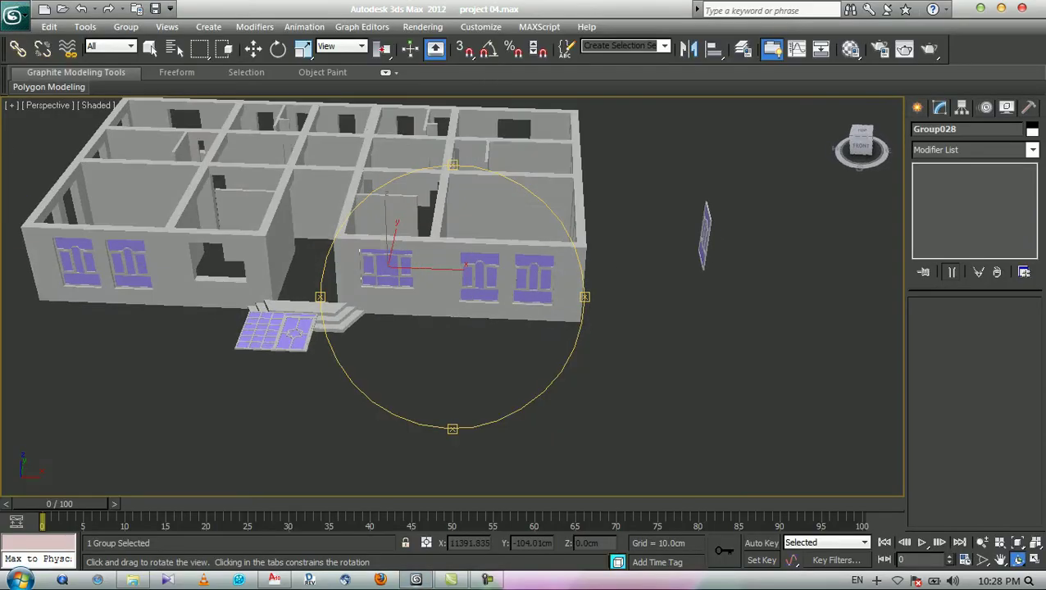
drag(443, 283, 484, 299)
middle_drag(426, 287, 459, 316)
scroll(453, 297, up, 3)
middle_drag(369, 312, 534, 327)
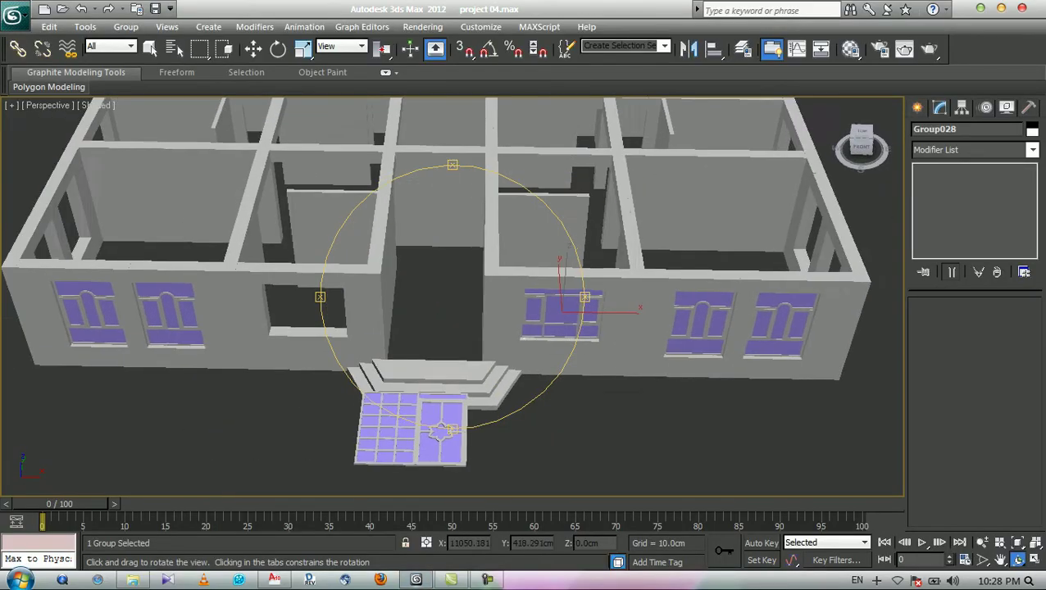
middle_drag(394, 312, 532, 314)
drag(459, 337, 455, 221)
middle_drag(509, 304, 398, 305)
drag(402, 262, 476, 370)
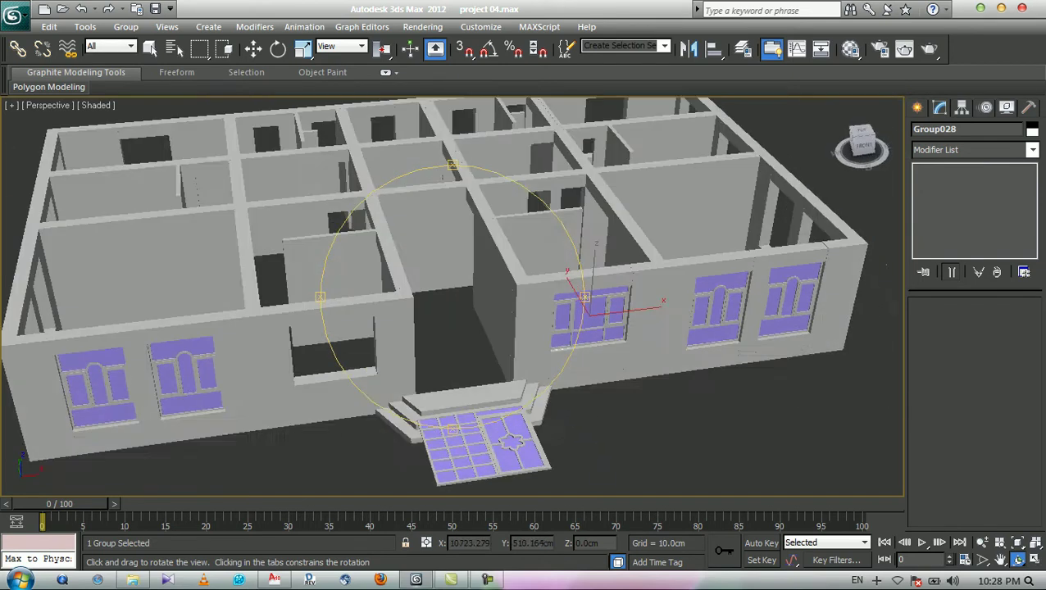
- Copy the rectangular window group beside the entrance about 270 cm along the X axis into the entrance gap
scroll(453, 297, up, 3)
middle_drag(591, 328, 303, 292)
scroll(453, 296, up, 3)
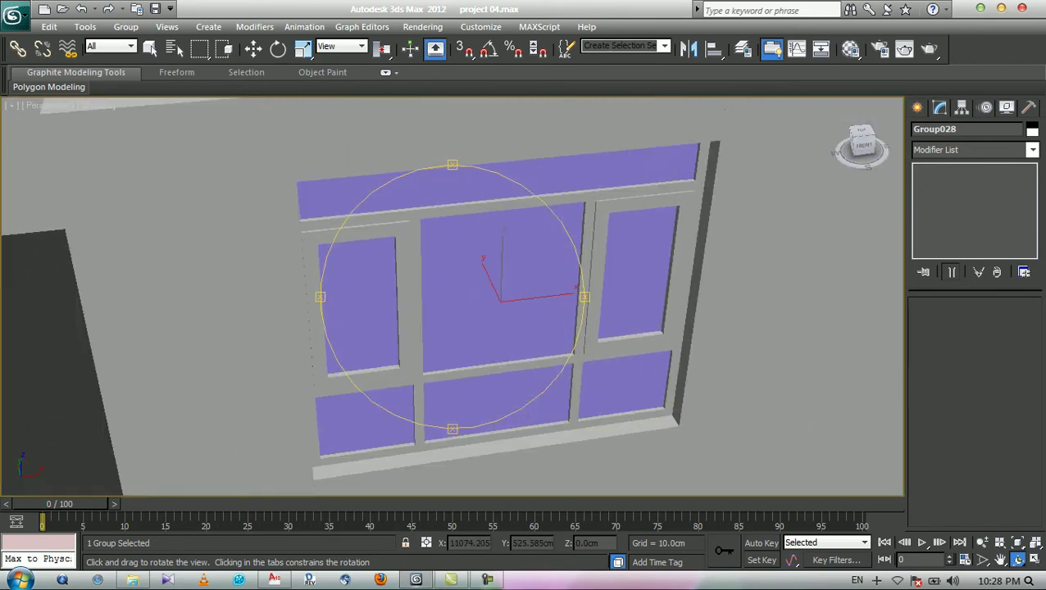
key(w)
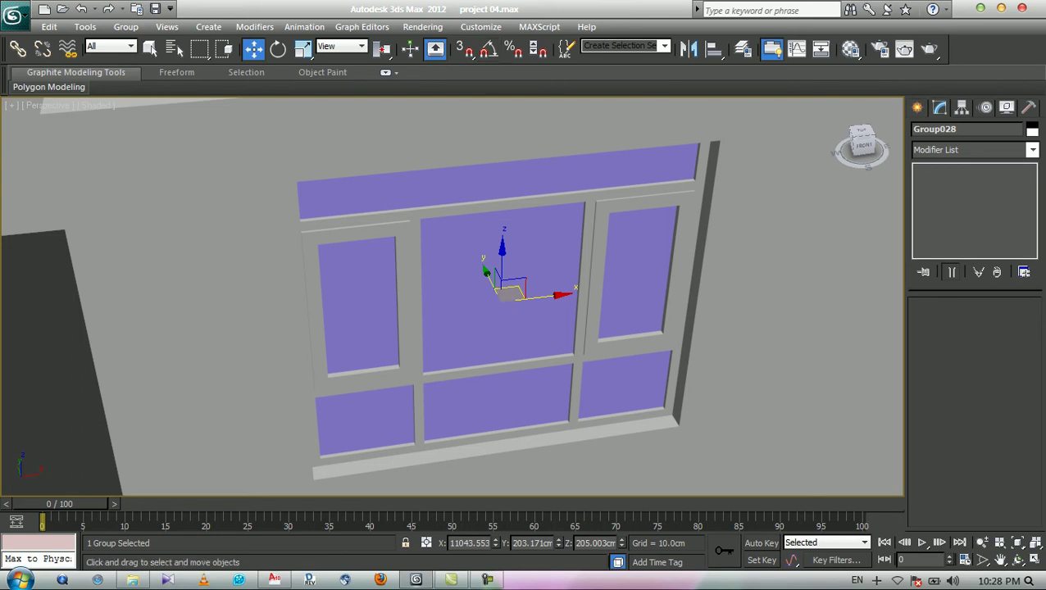
scroll(510, 296, down, 4)
shift+drag(492, 289, 244, 315)
key(Return)
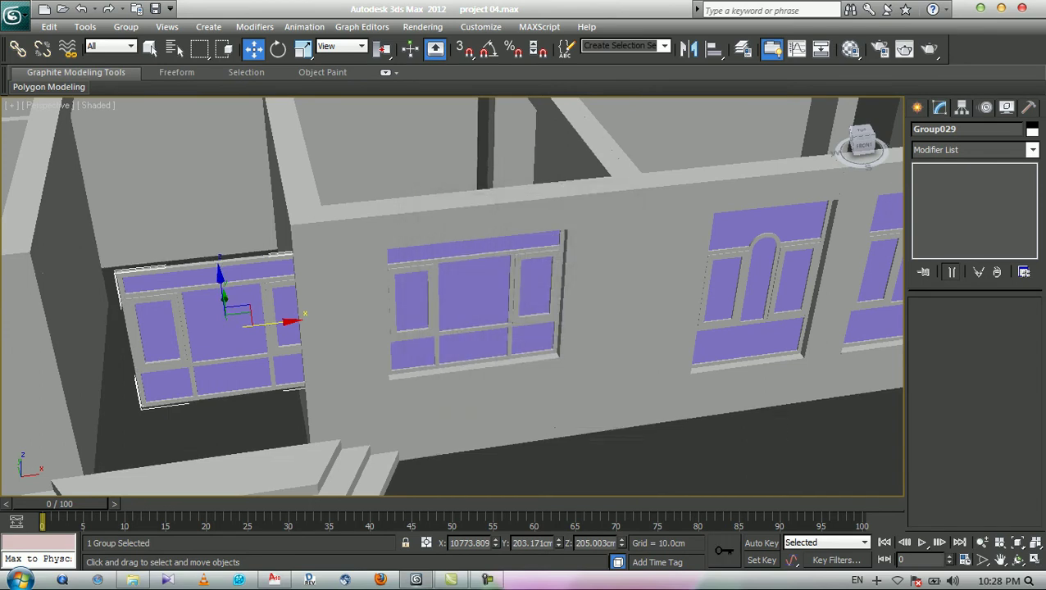
middle_drag(244, 315, 507, 276)
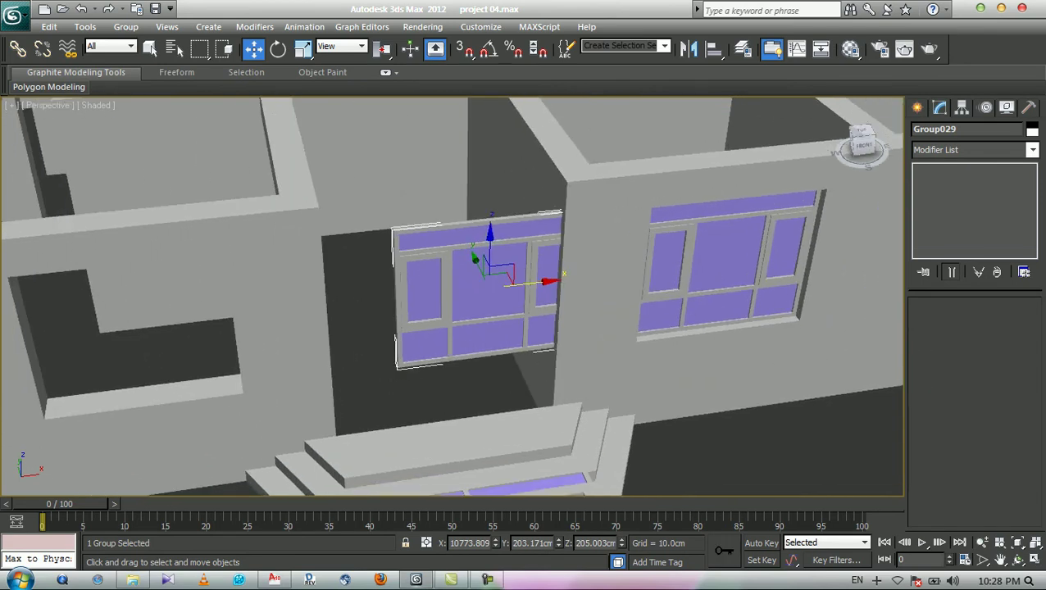
scroll(492, 287, up, 5)
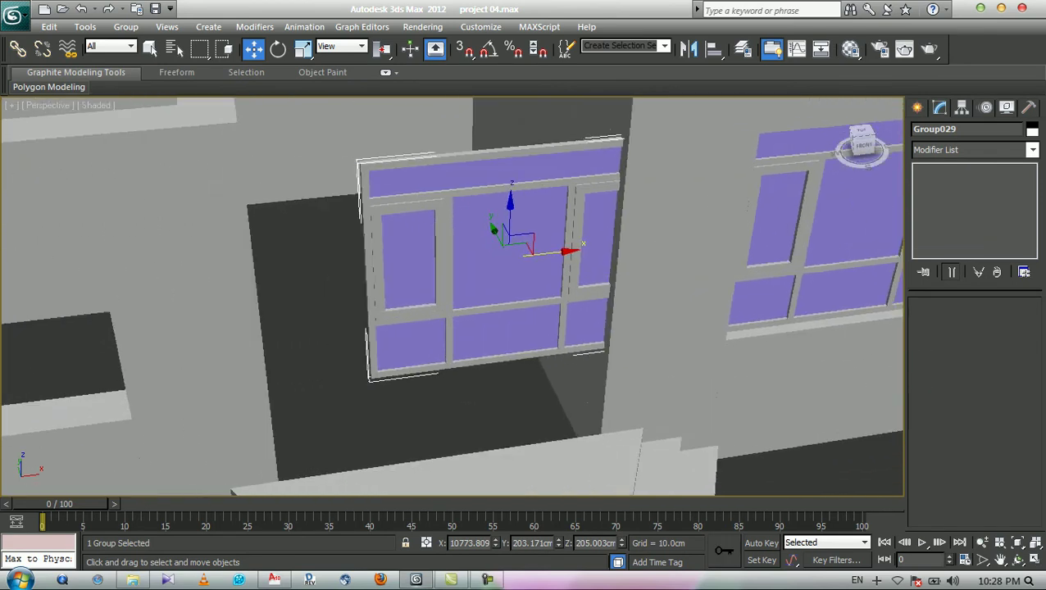
scroll(475, 279, down, 3)
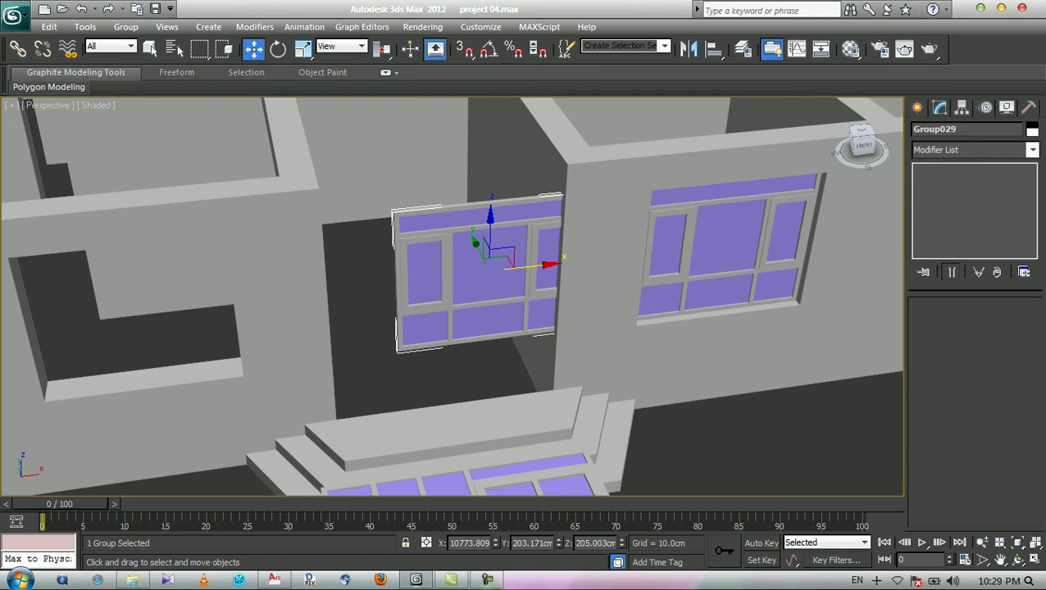
- Examine the arched windows fitted in the front wall beyond the entrance
middle_drag(566, 328, 375, 290)
scroll(453, 296, down, 4)
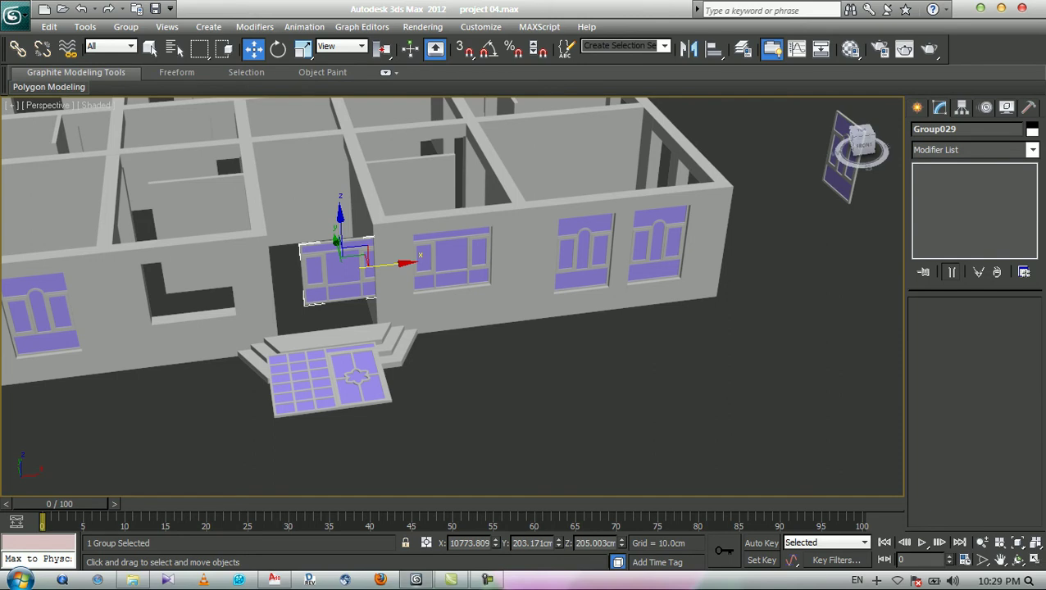
middle_drag(492, 287, 326, 330)
scroll(430, 307, up, 4)
scroll(327, 331, up, 4)
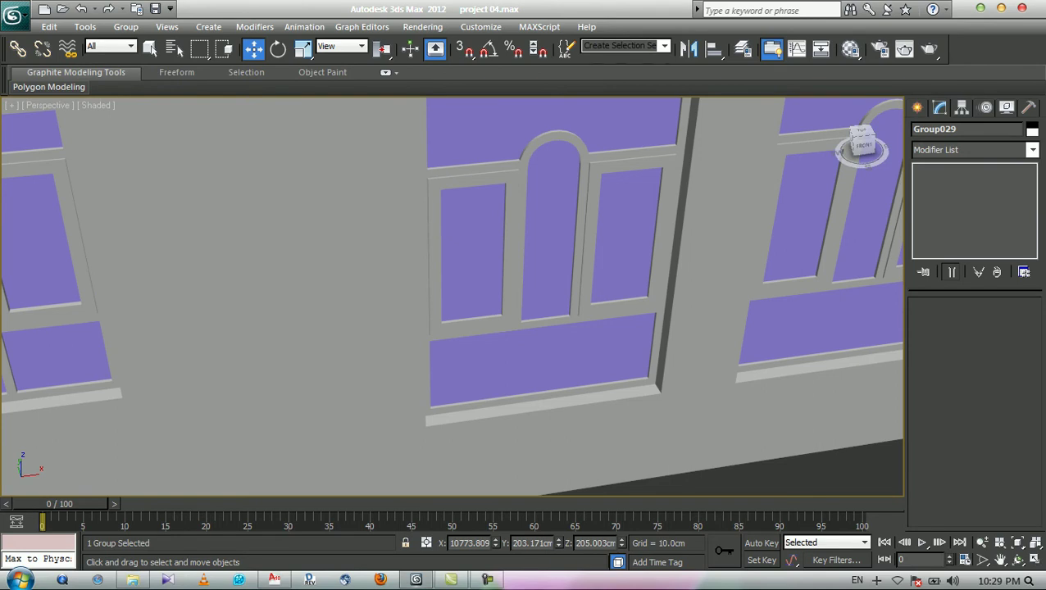
- Find the newer palm-tree render of the domed multi-storey building on Removable Disk (H:) and preview it
click(980, 7)
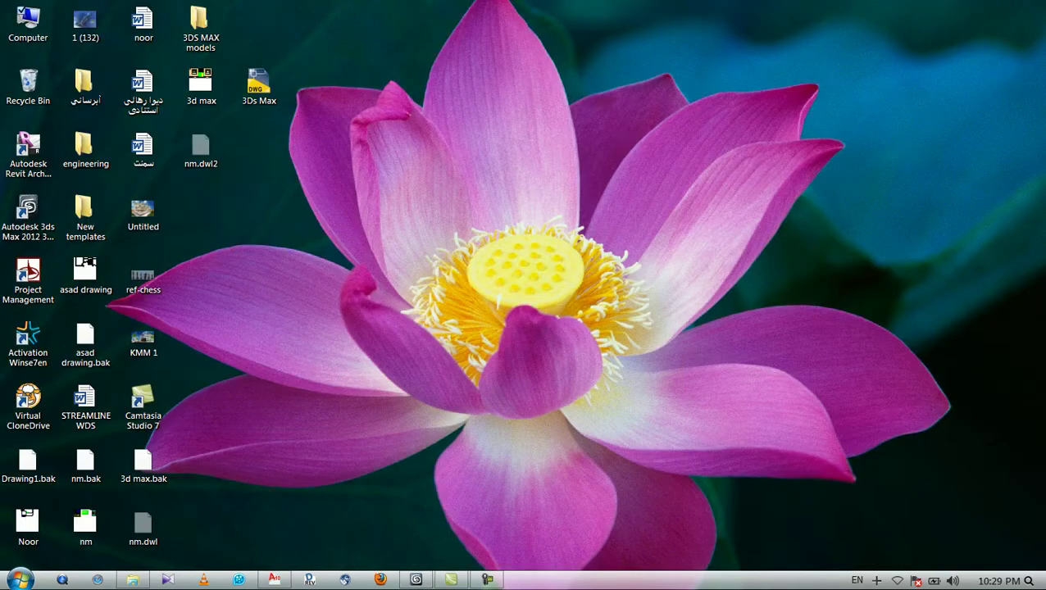
click(132, 580)
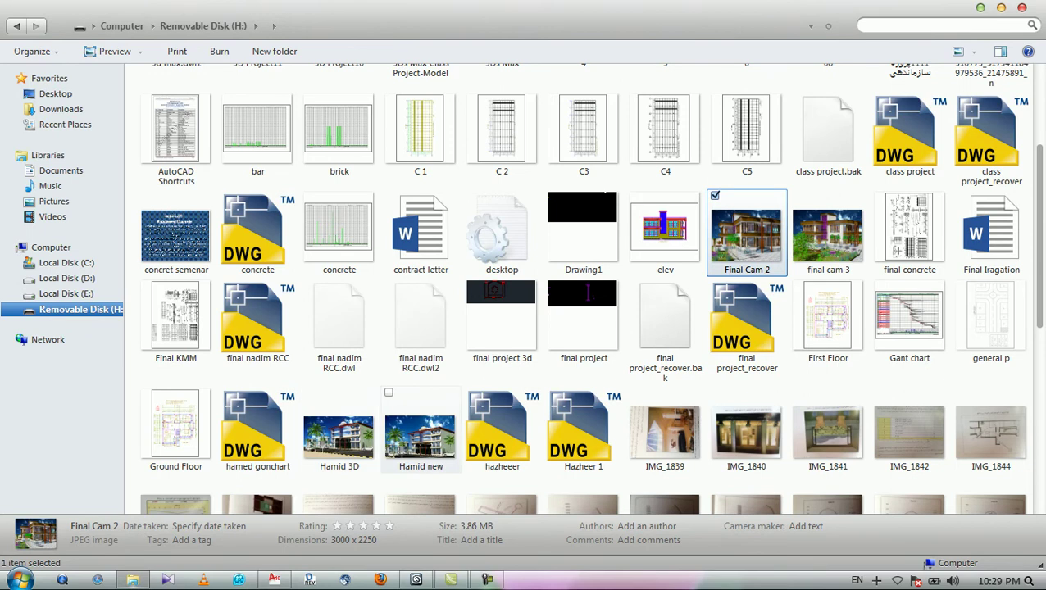
scroll(418, 369, down, 5)
scroll(421, 361, up, 3)
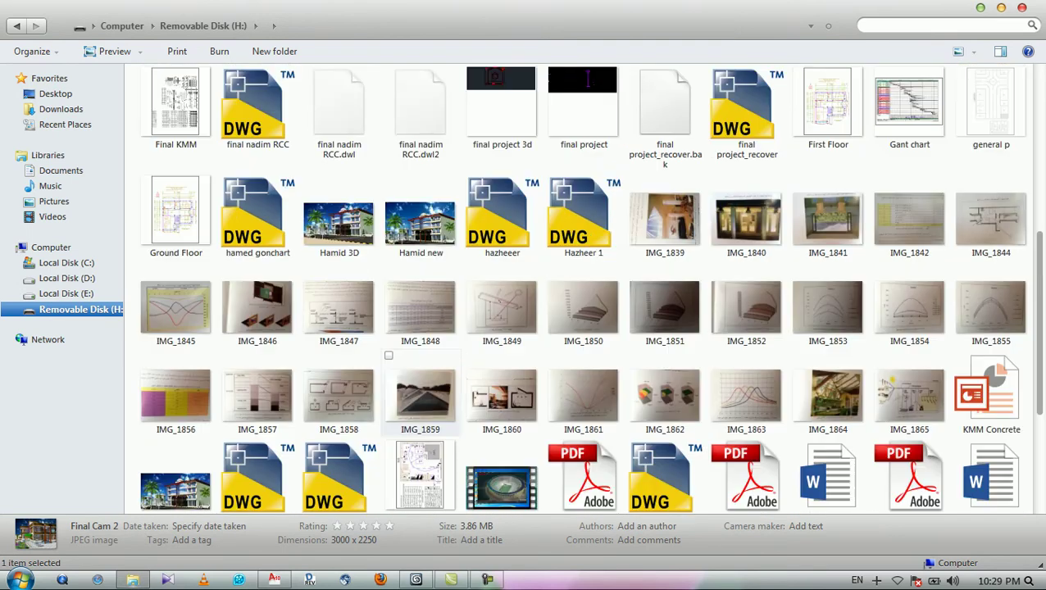
click(421, 222)
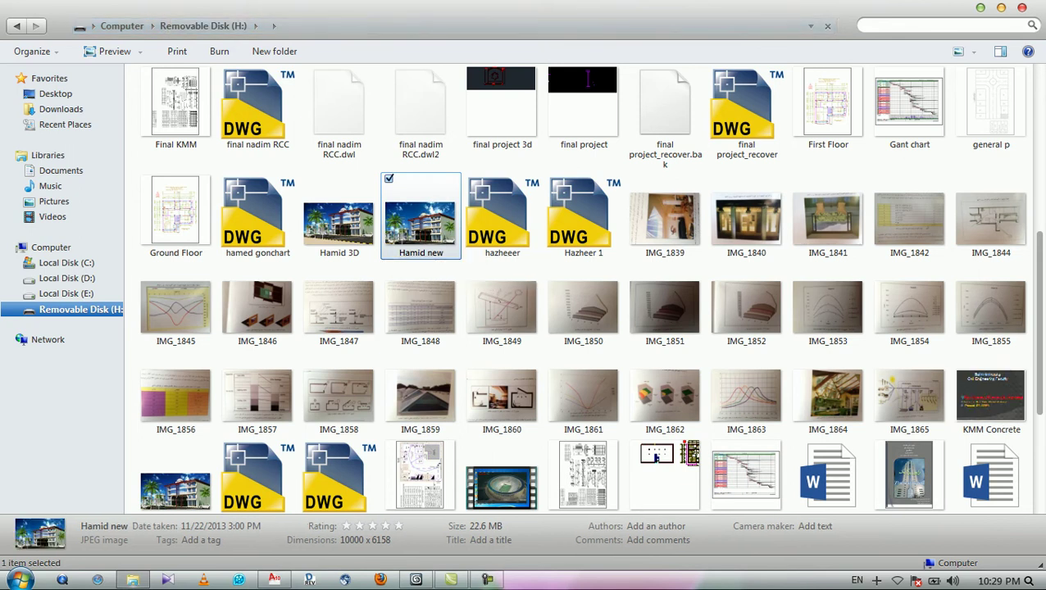
right_click(415, 226)
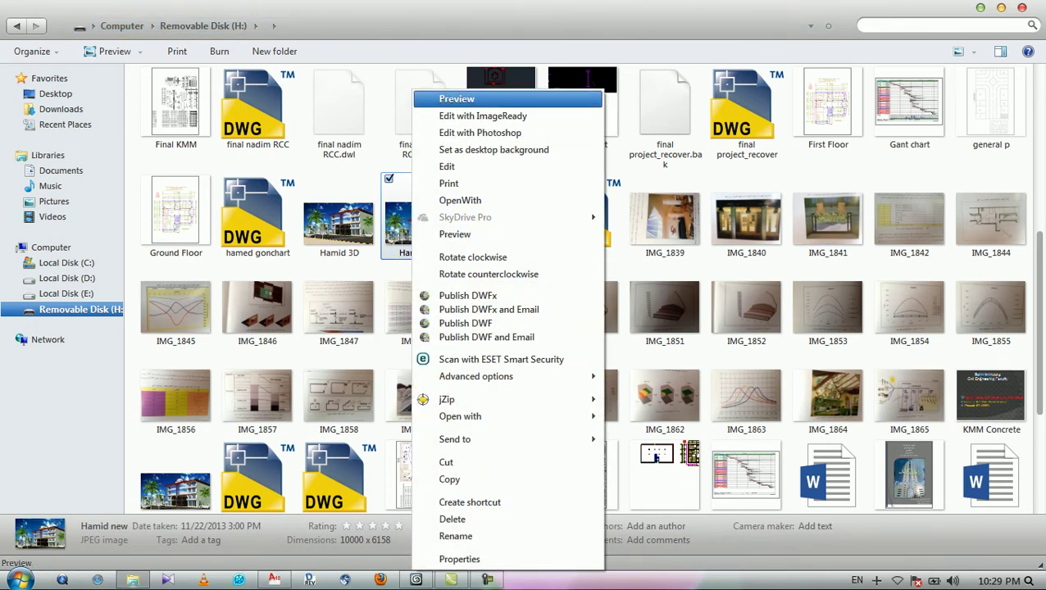
click(456, 99)
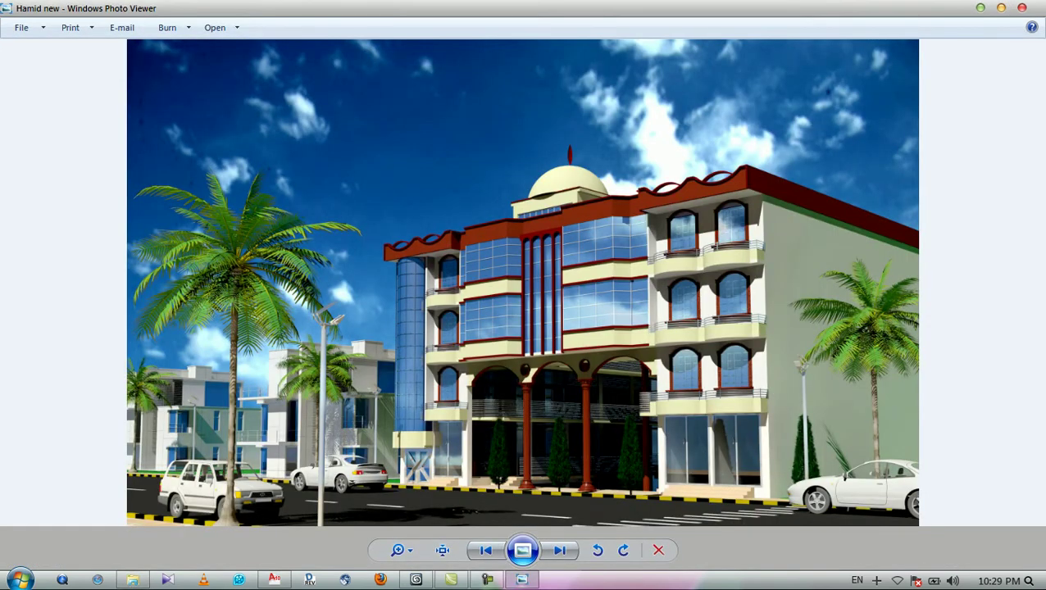
- Examine the curtain-wall glazing, the columned entrance and the ground-floor glass doors in the building render
drag(408, 550, 410, 492)
drag(590, 418, 290, 135)
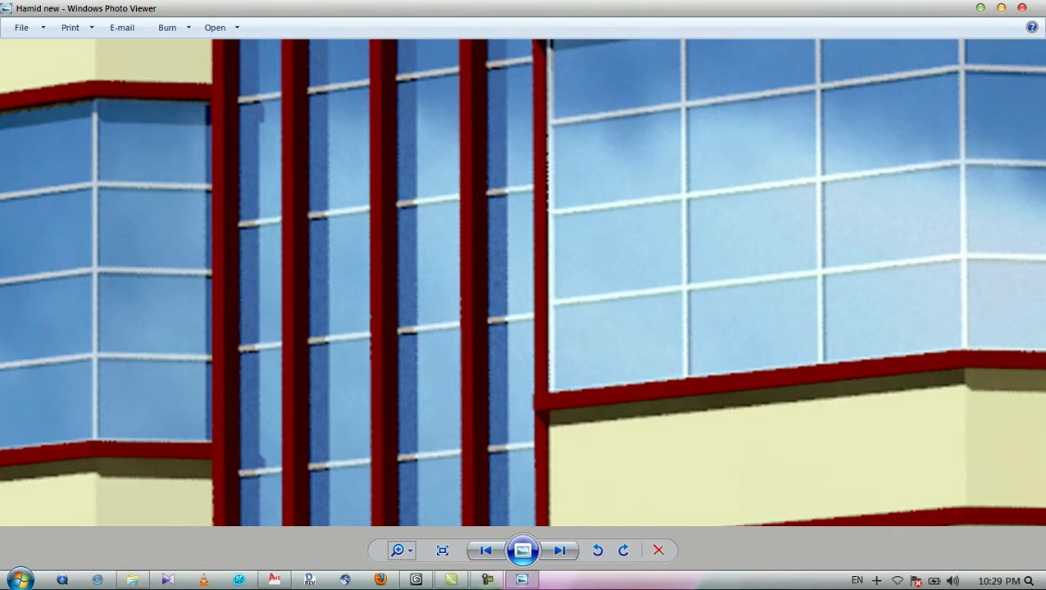
drag(590, 394, 453, 206)
drag(763, 506, 499, 199)
scroll(498, 199, down, 3)
drag(607, 443, 485, 167)
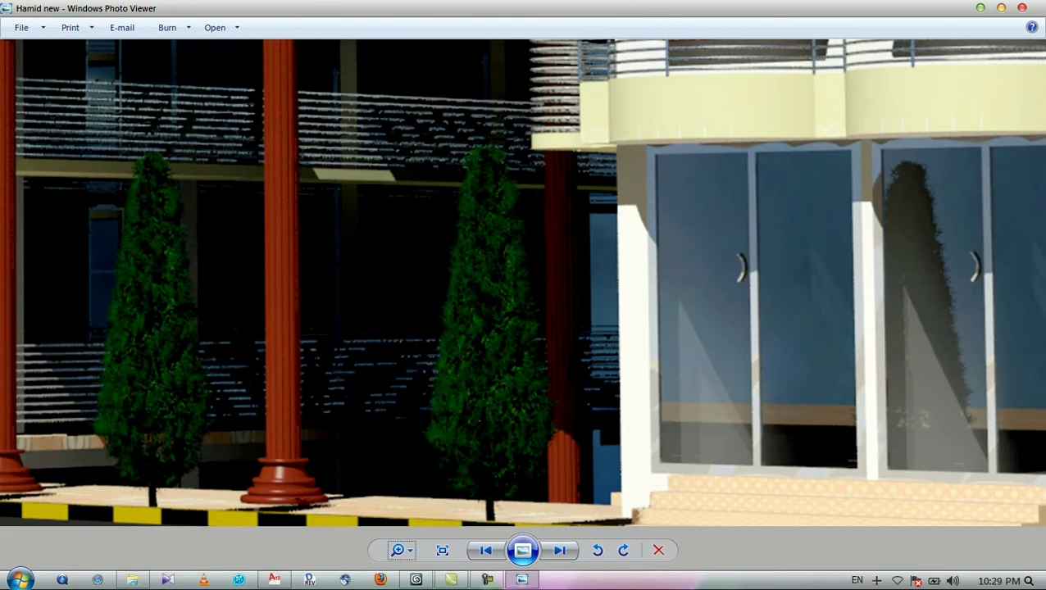
drag(591, 361, 388, 245)
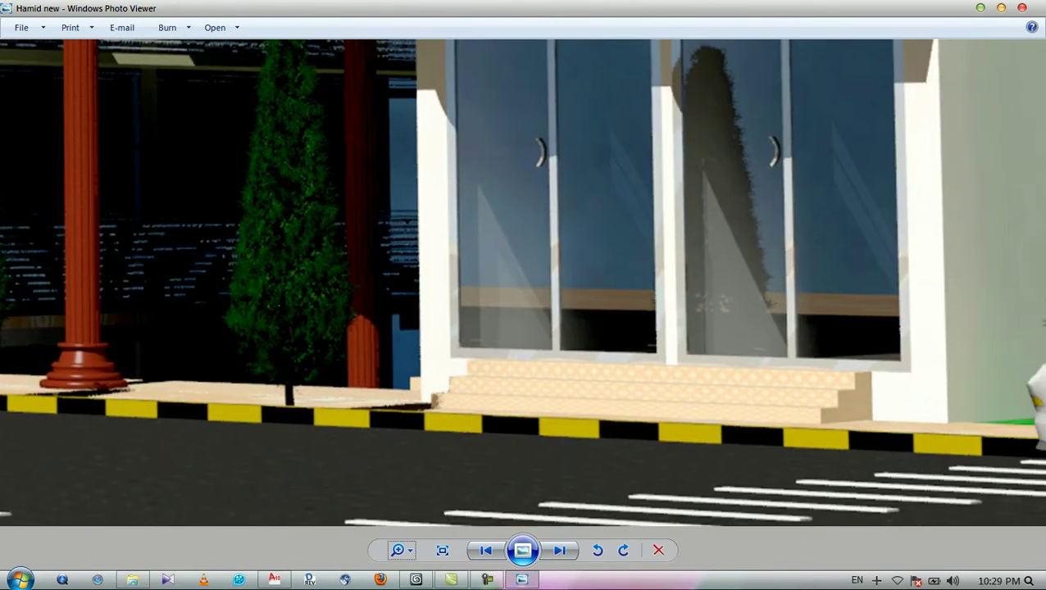
drag(525, 246, 487, 297)
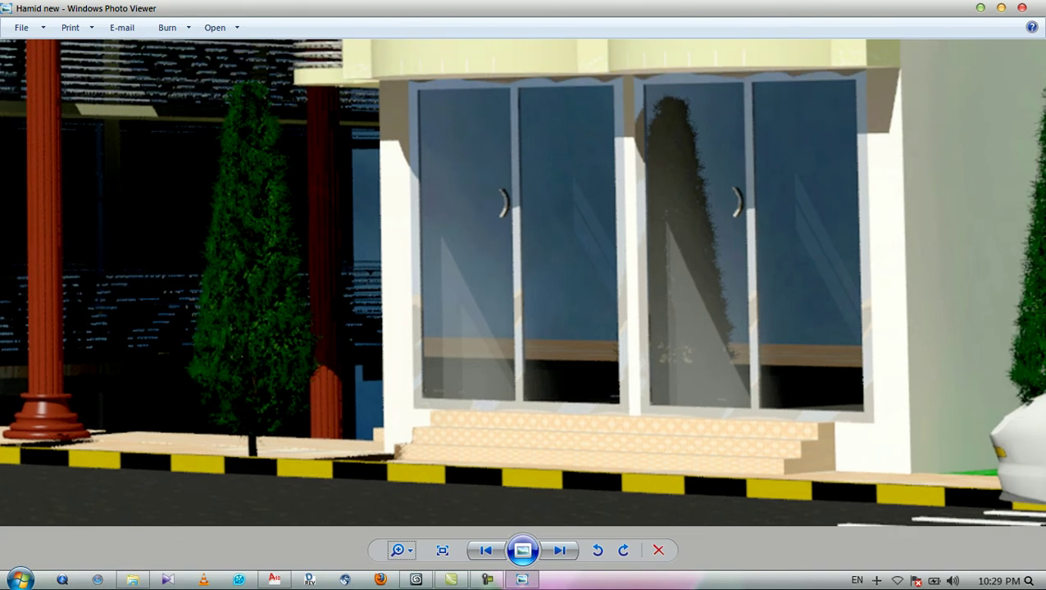
scroll(710, 473, down, 4)
scroll(523, 283, down, 5)
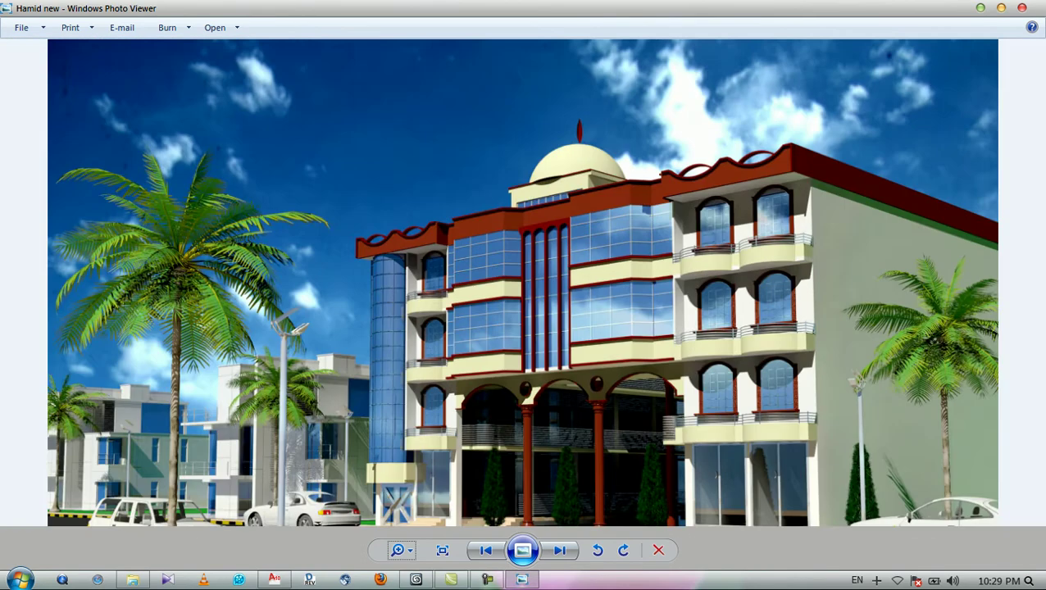
- Close the building render, look over the other files on the removable disk and switch back to 3ds Max
click(1022, 8)
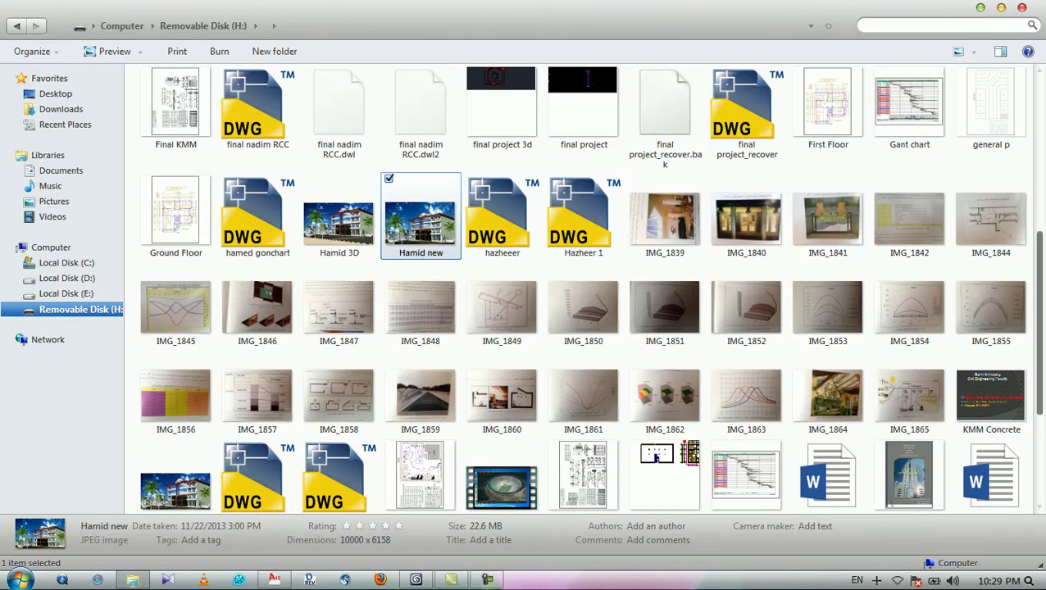
scroll(881, 250, up, 3)
scroll(884, 262, up, 2)
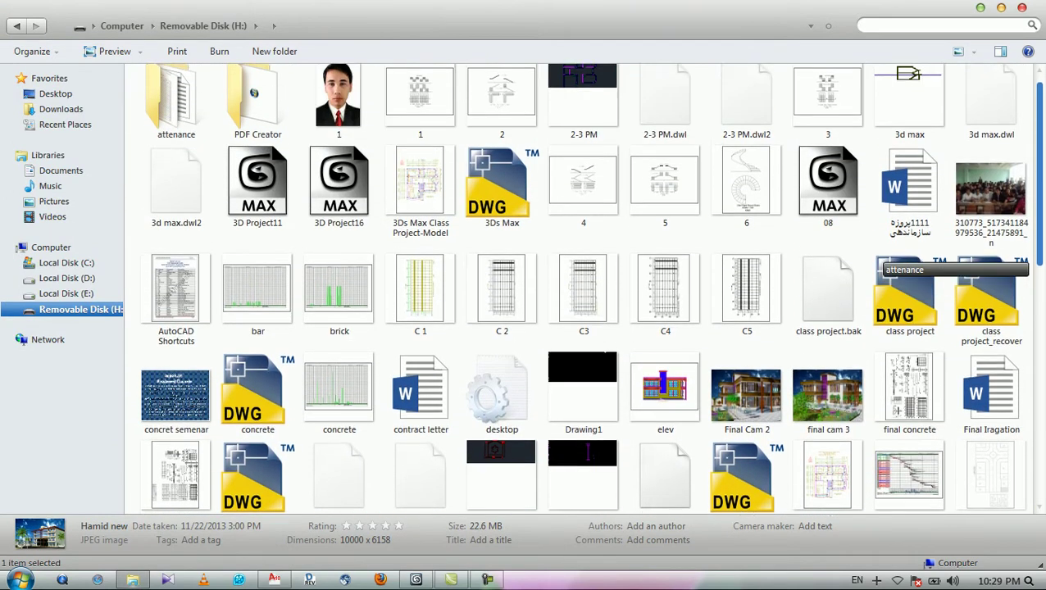
key(super+d)
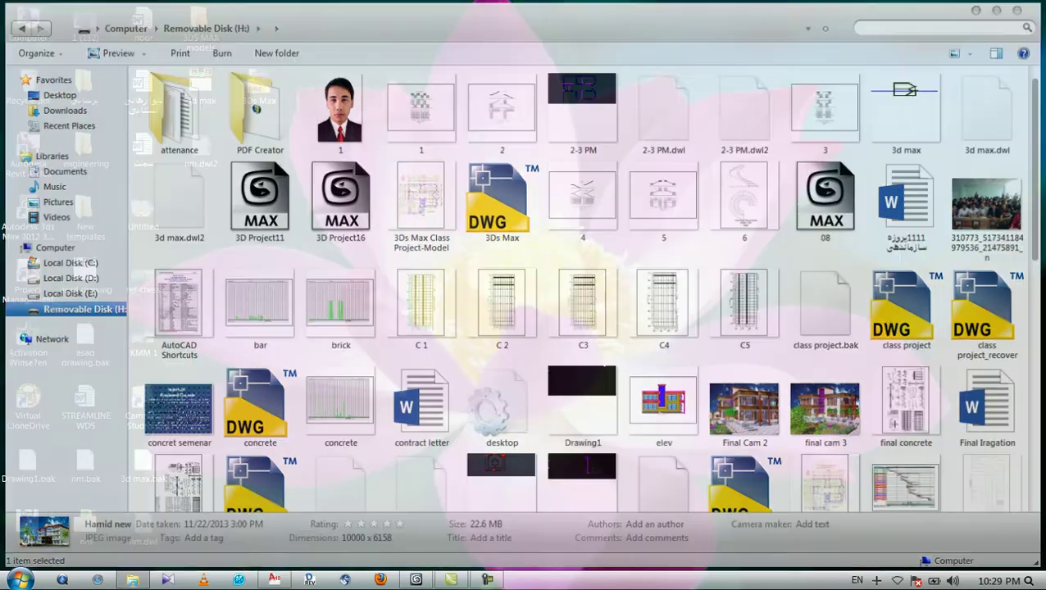
click(416, 580)
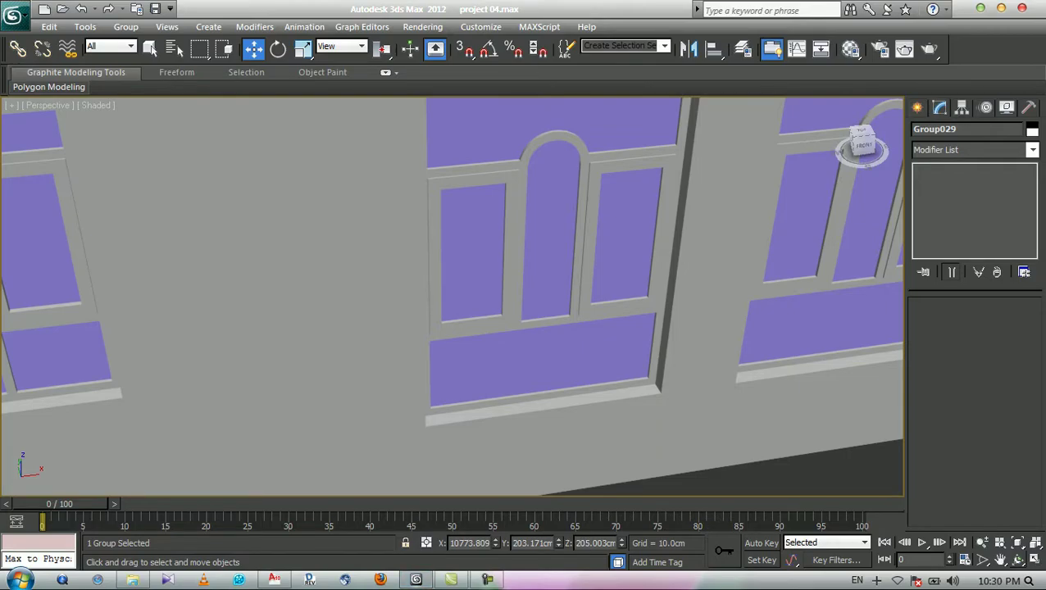
- Move the copied rectangular window group into the empty front-wall opening, snapping its lower outer corner vertex to the opening's matching corner
click(1018, 560)
drag(484, 328, 484, 298)
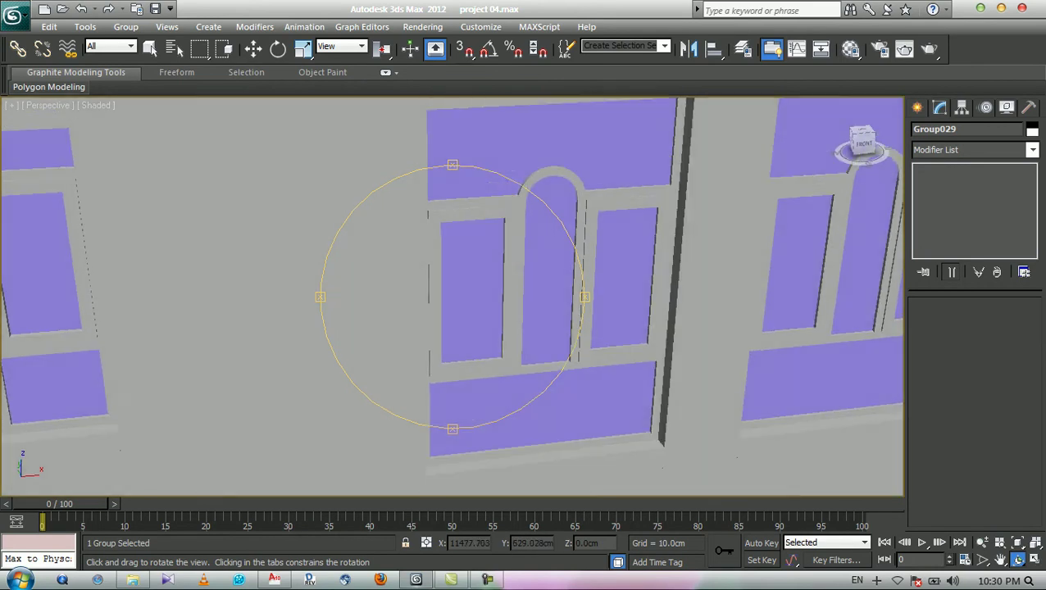
scroll(484, 299, down, 5)
middle_drag(328, 311, 694, 302)
middle_drag(410, 299, 532, 317)
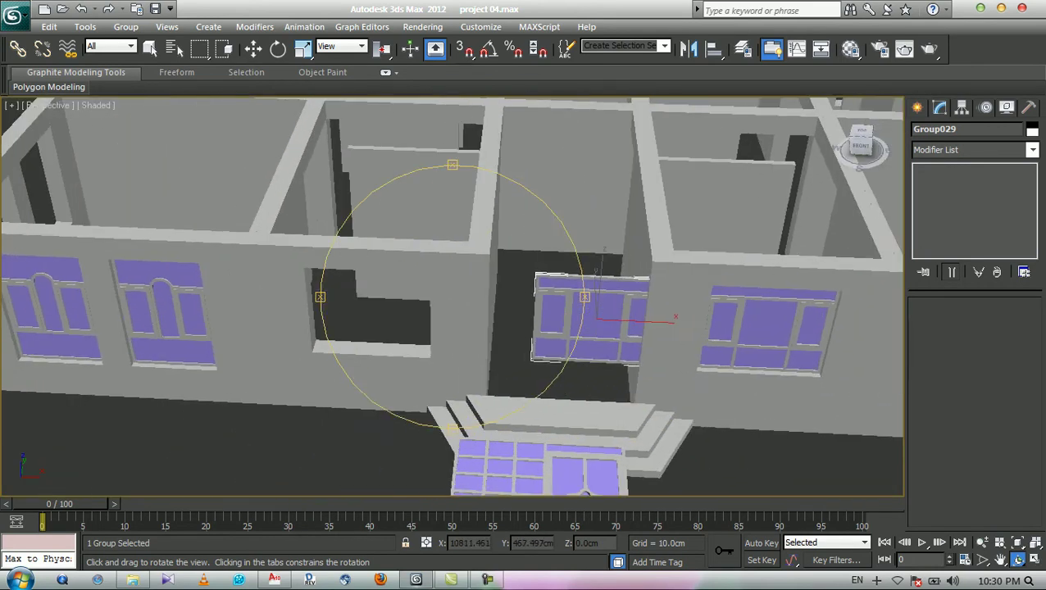
middle_drag(410, 307, 375, 270)
scroll(525, 315, up, 2)
scroll(375, 269, up, 2)
key(w)
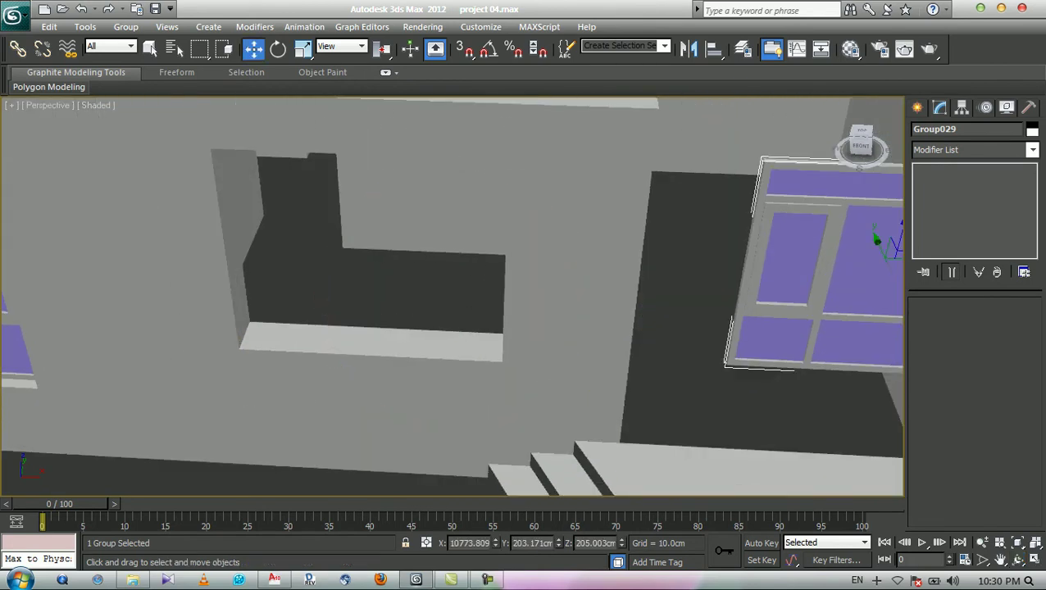
key(s)
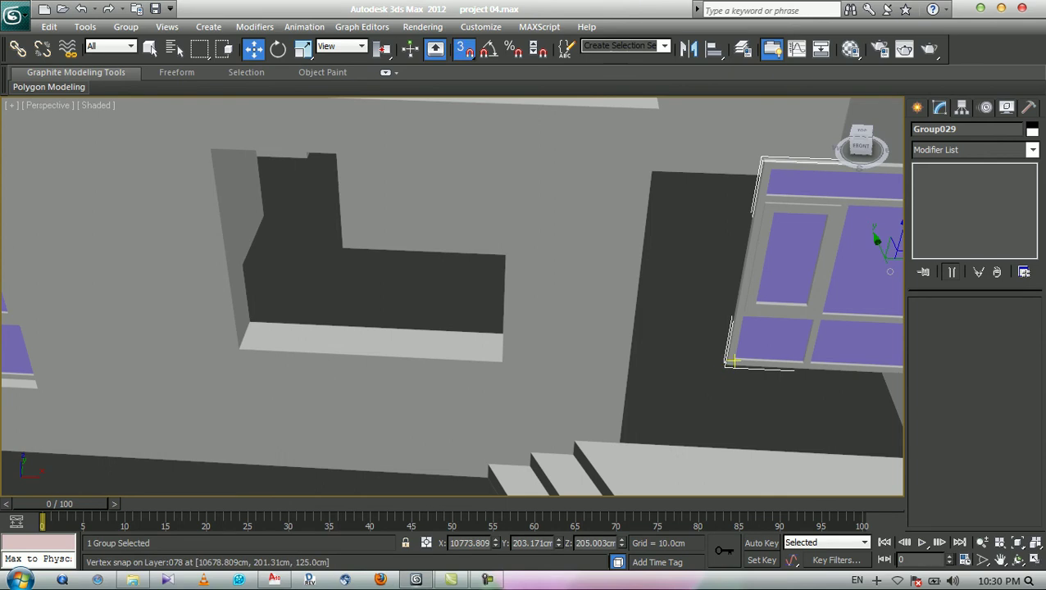
drag(727, 367, 240, 350)
- Turn off snapping and offset the fitted window group 10 cm along the world Y axis
middle_drag(317, 301, 340, 309)
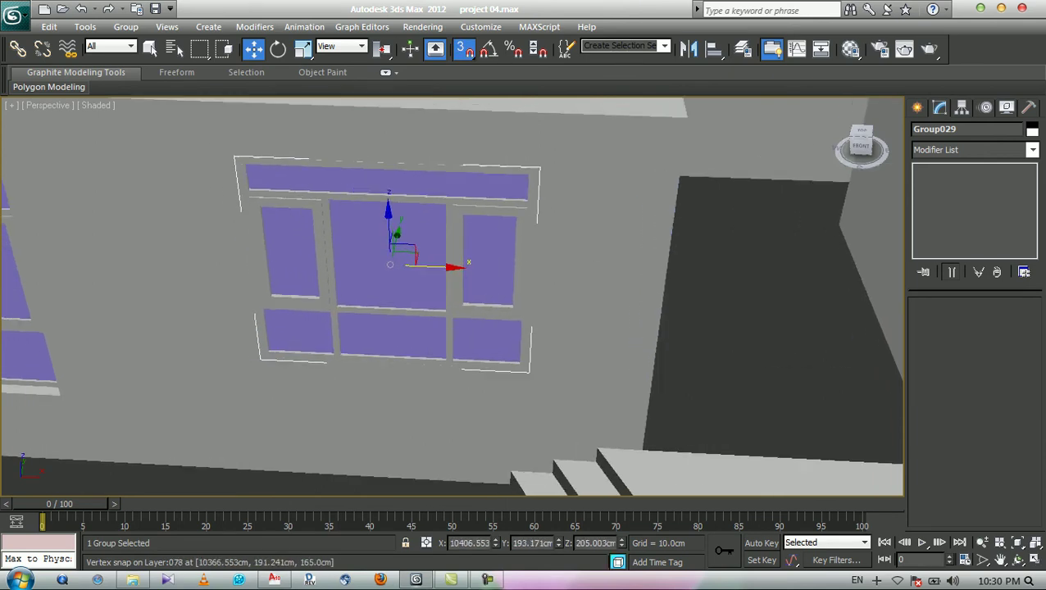
scroll(432, 284, up, 3)
key(s)
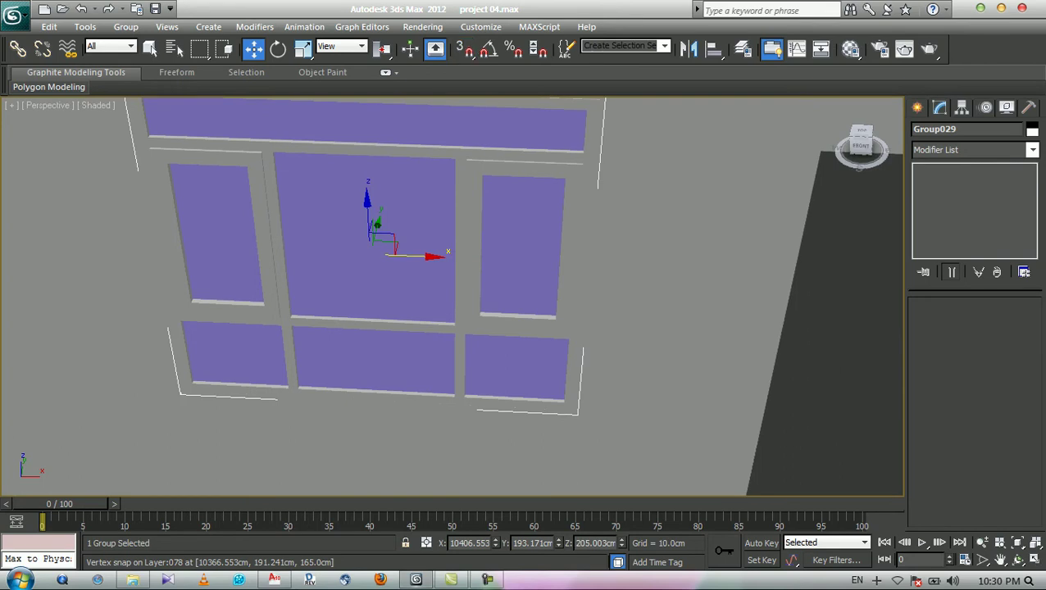
key(F12)
double_click(774, 327)
text(10)
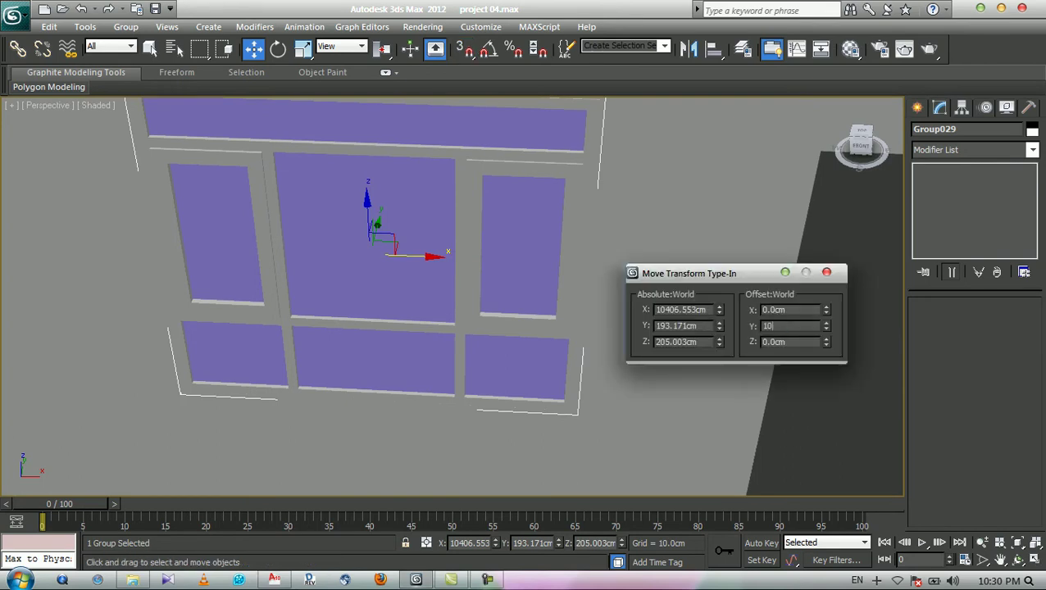
- Offset the selected front window group by 10 cm along the world Y axis
key(Return)
key(F12)
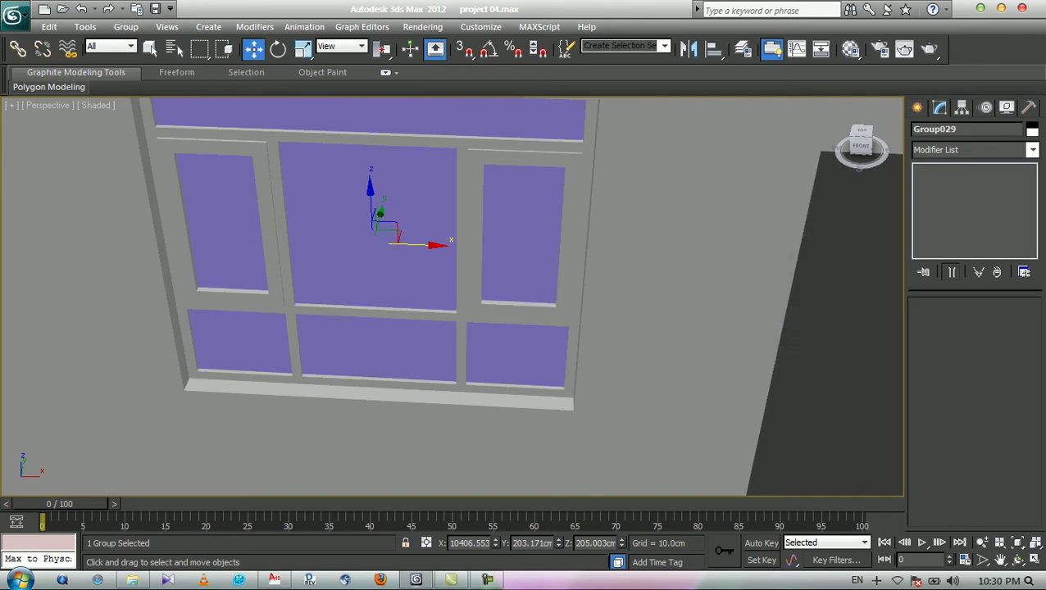
scroll(452, 296, down, 5)
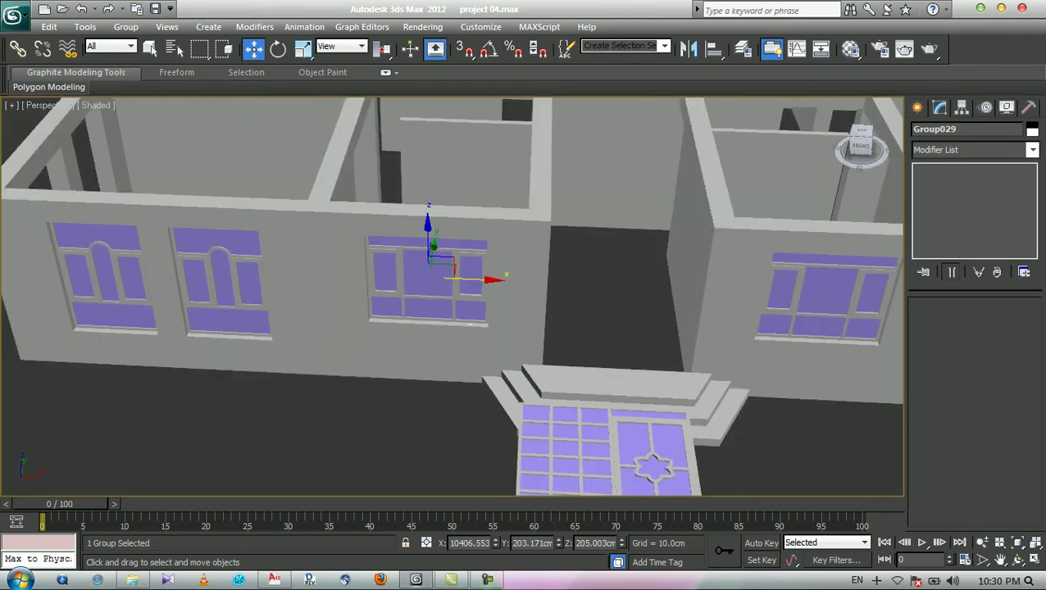
- Examine the placement of the windows along the building's front walls, including the one beyond the entrance steps
click(1017, 560)
drag(449, 379, 447, 322)
drag(482, 399, 502, 404)
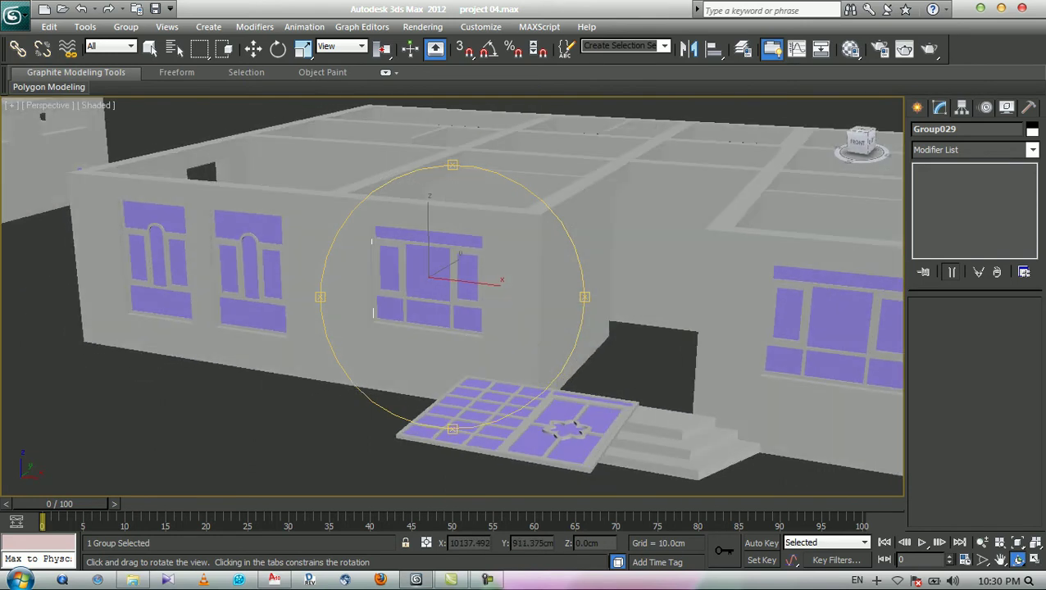
middle_drag(502, 361, 361, 319)
drag(447, 328, 448, 367)
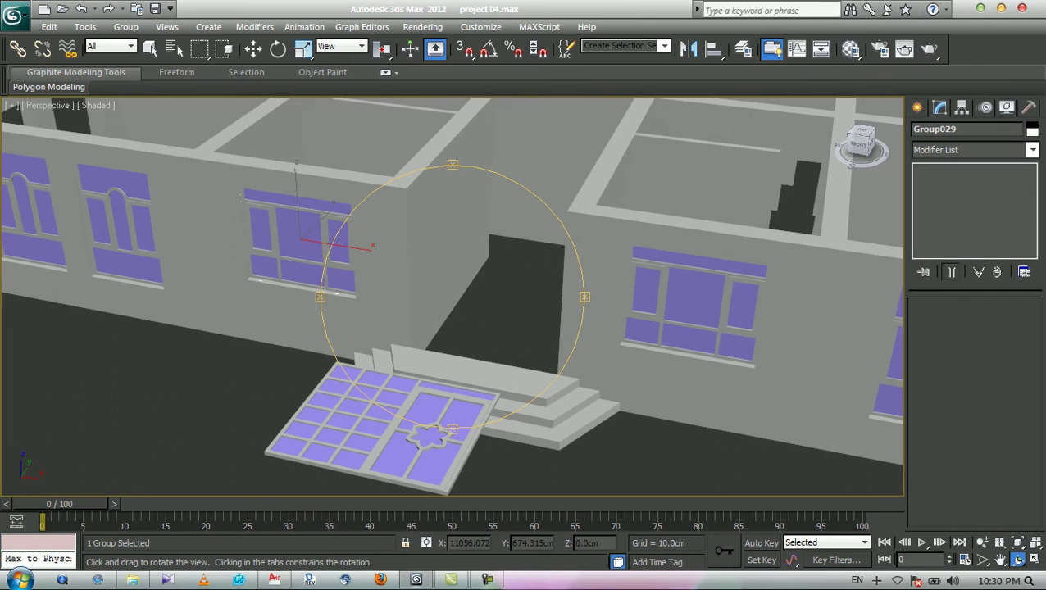
drag(533, 410, 558, 413)
middle_drag(554, 360, 362, 307)
scroll(452, 297, up, 5)
middle_drag(582, 309, 535, 415)
scroll(583, 359, up, 1)
scroll(583, 359, down, 1)
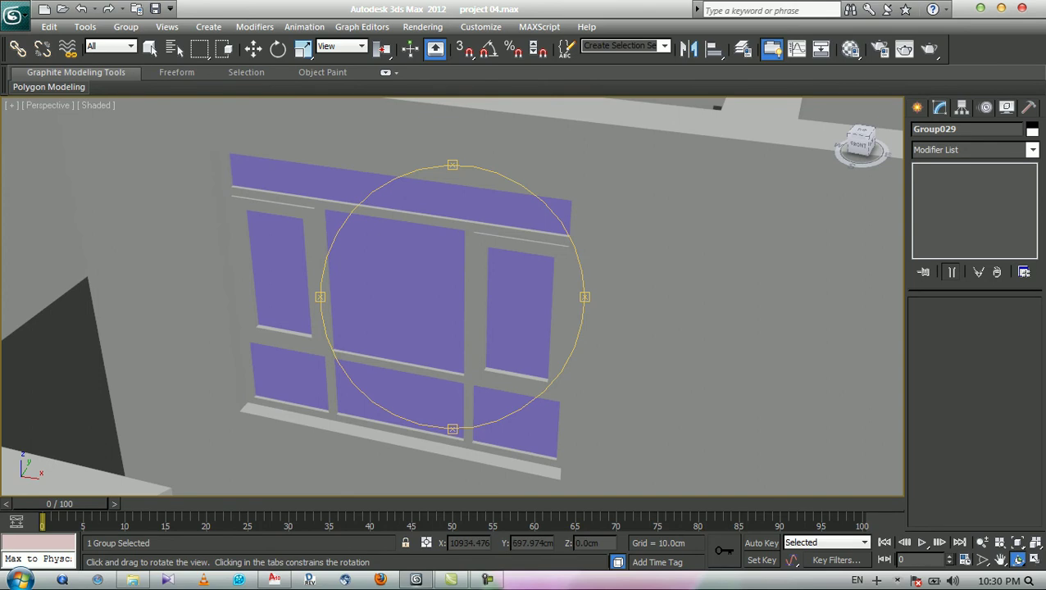
- Isolate one of the arched window groups on the front wall beyond the entrance steps, and clear the selection
key(w)
scroll(452, 297, down, 5)
middle_drag(484, 312, 372, 297)
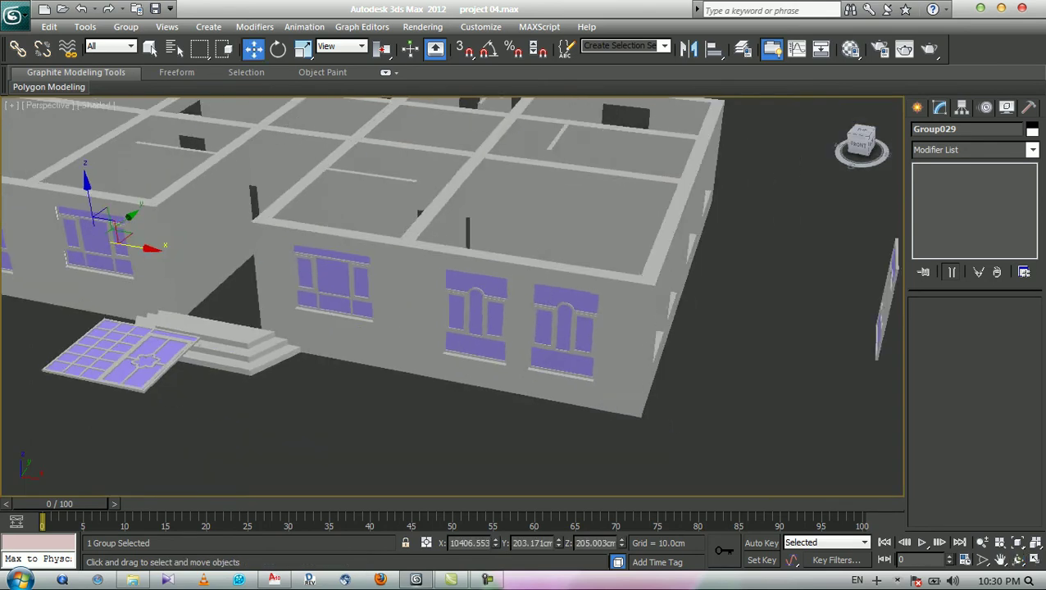
middle_drag(551, 320, 449, 289)
scroll(449, 289, up, 6)
click(448, 292)
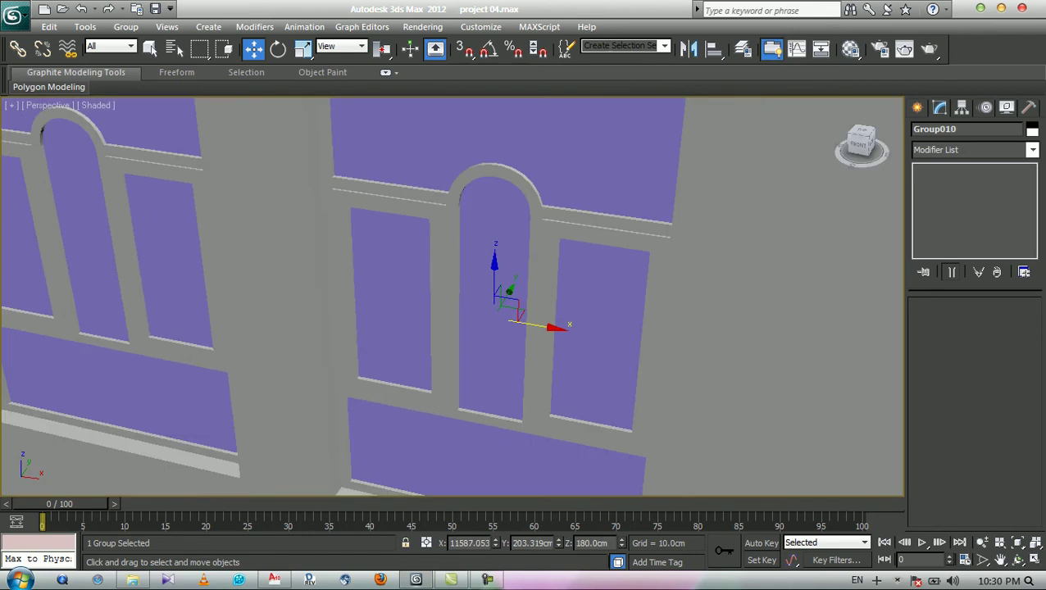
key(q)
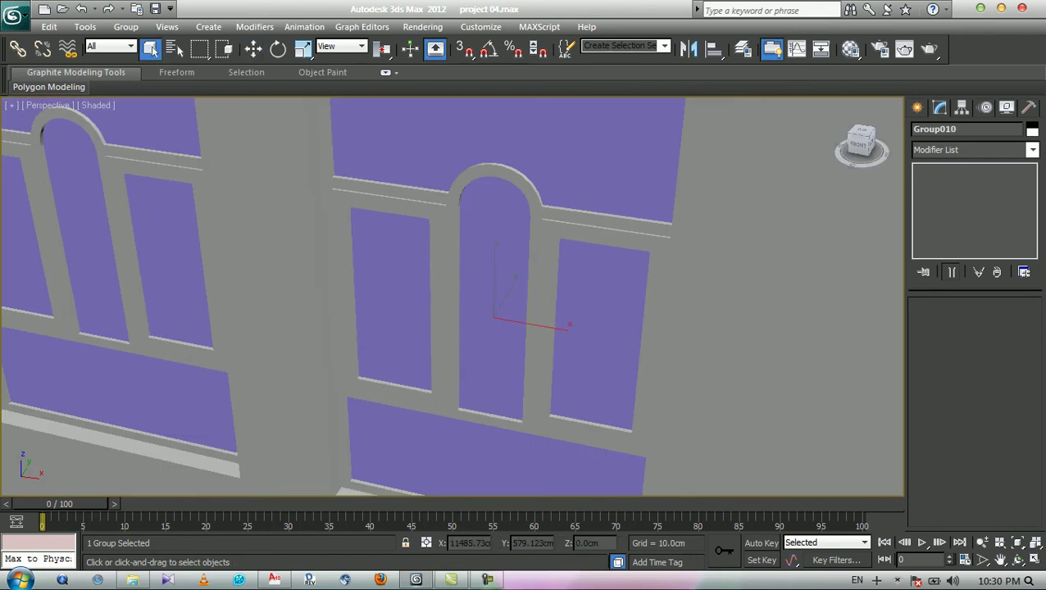
right_click(499, 256)
click(558, 214)
mouse_move(525, 271)
middle_down()
mouse_move(519, 241)
mouse_move(519, 258)
middle_up()
scroll(519, 242, down, 3)
scroll(520, 258, up, 3)
click(742, 283)
- Make the unused 03 - Default sample slot active in the Material Editor and close the editor
click(850, 49)
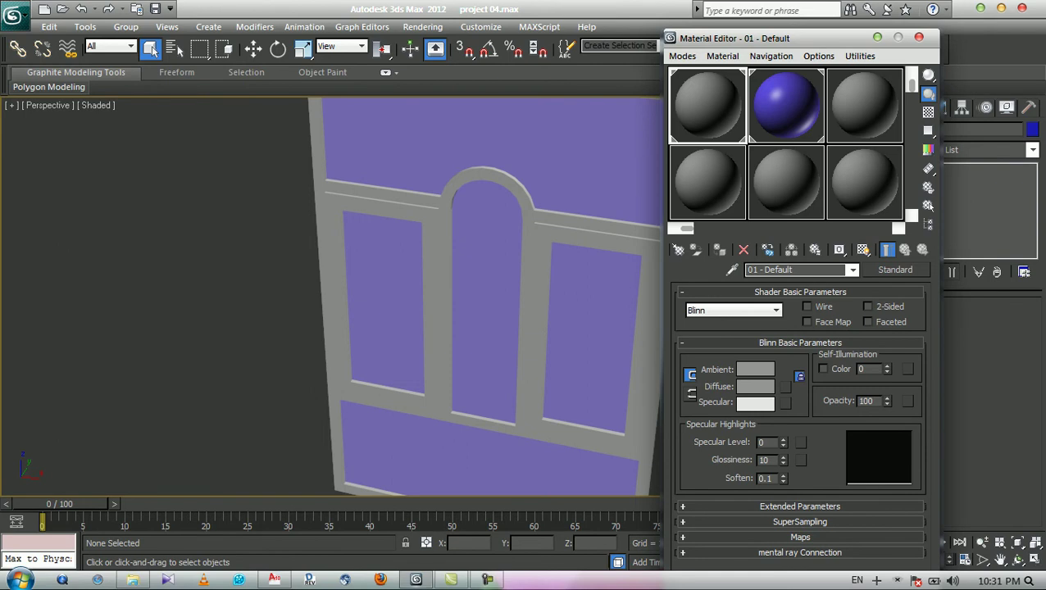
click(786, 106)
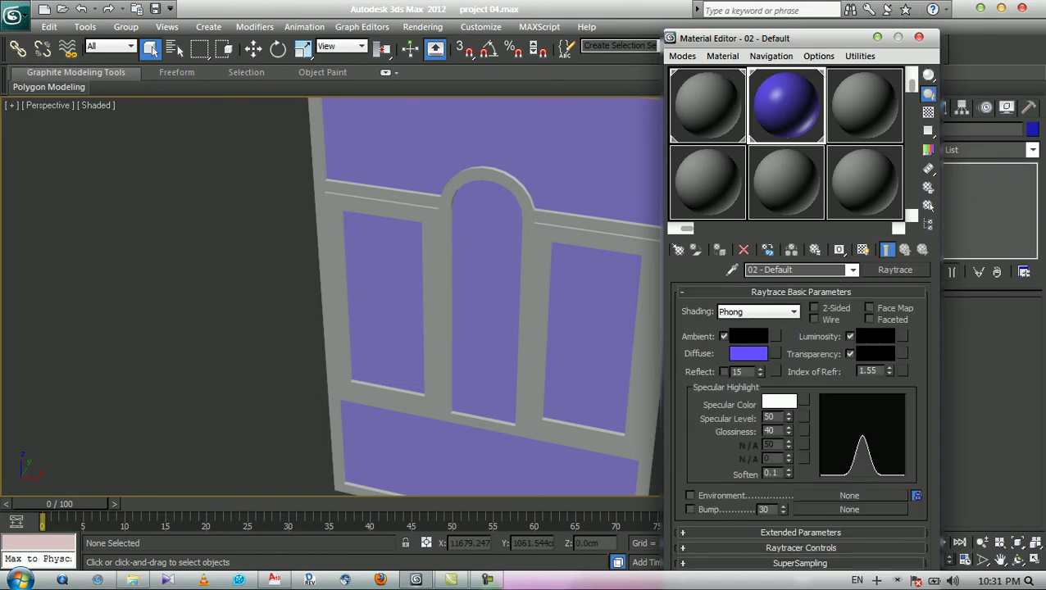
click(865, 105)
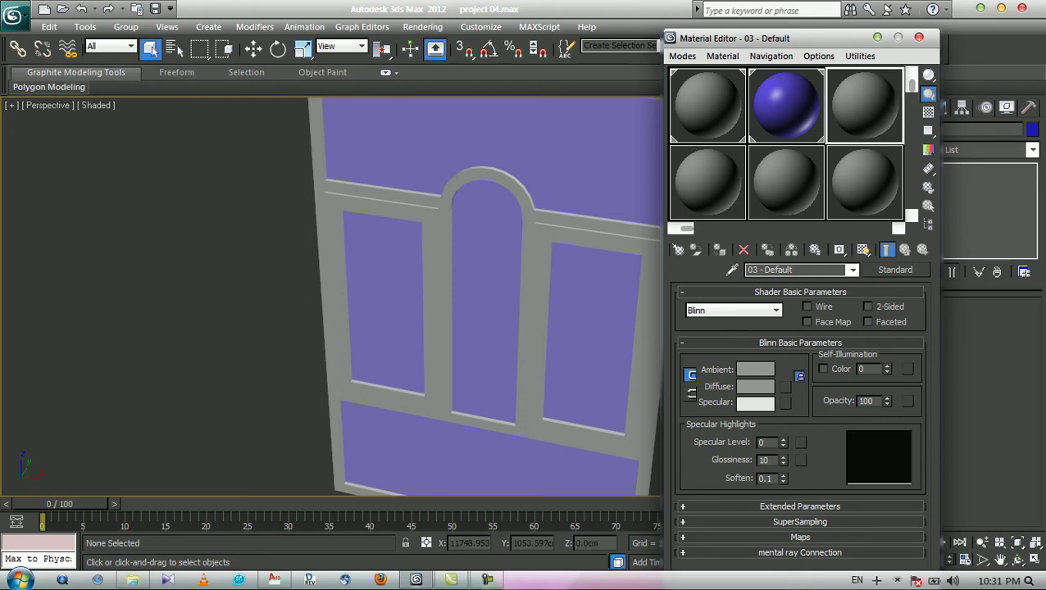
drag(844, 39, 872, 39)
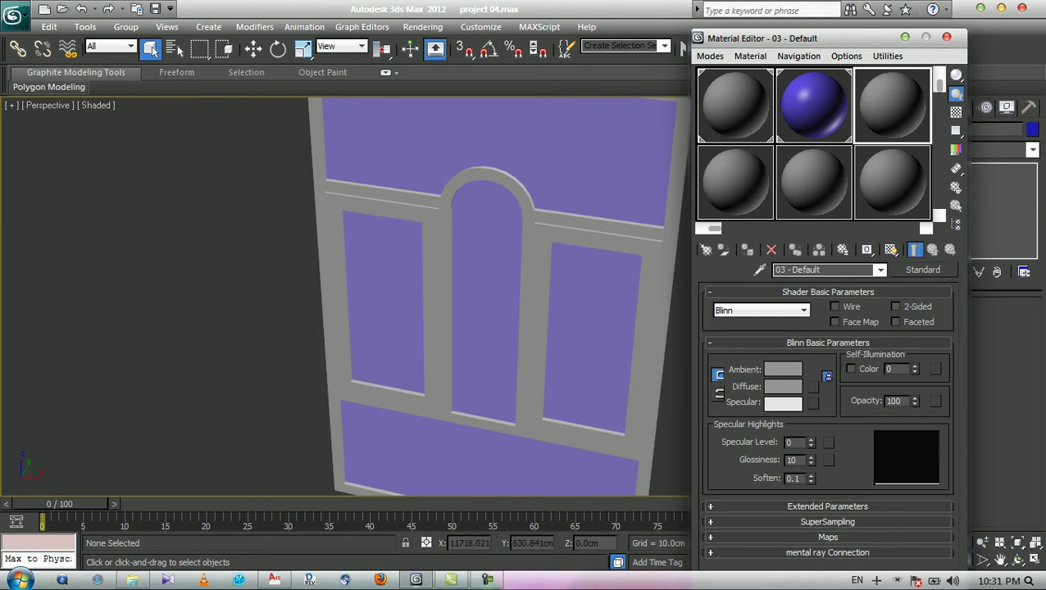
middle_drag(492, 303, 371, 279)
scroll(451, 295, down, 3)
scroll(451, 295, up, 3)
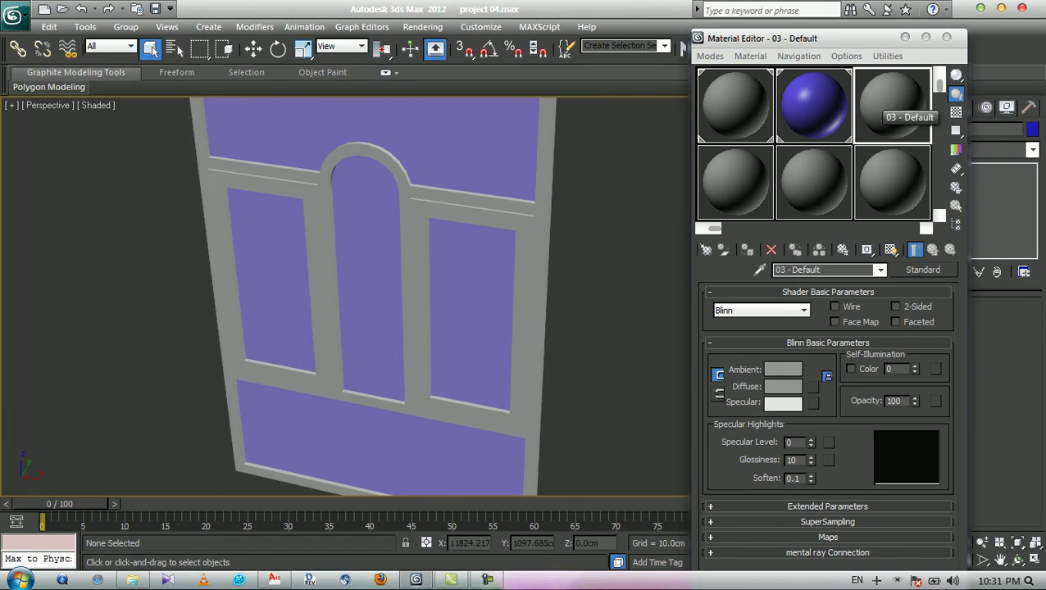
click(890, 105)
key(m)
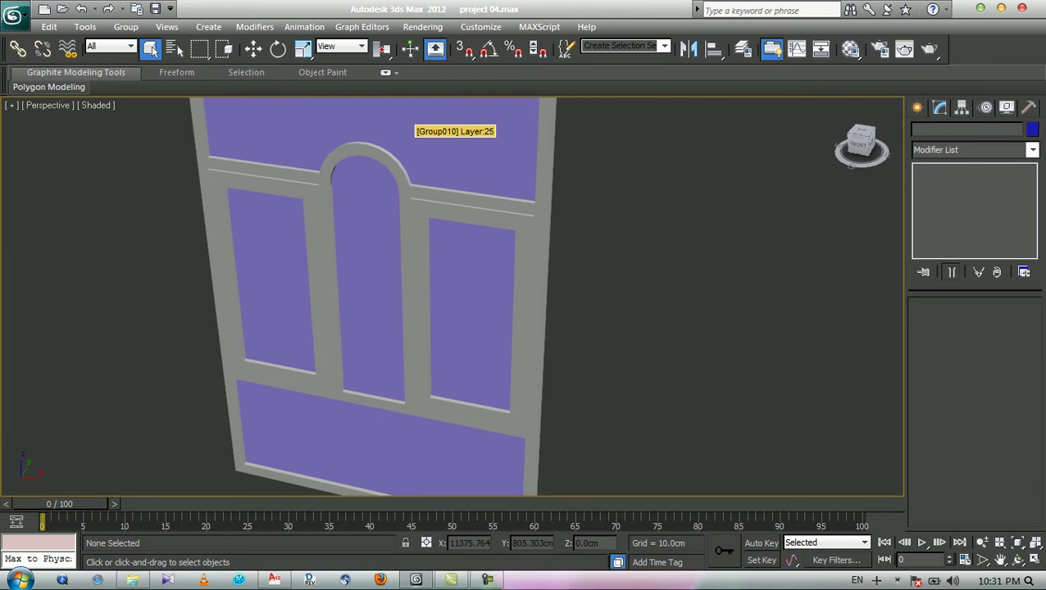
- Assign the mental ray Renderer as the production renderer in the render setup
click(480, 26)
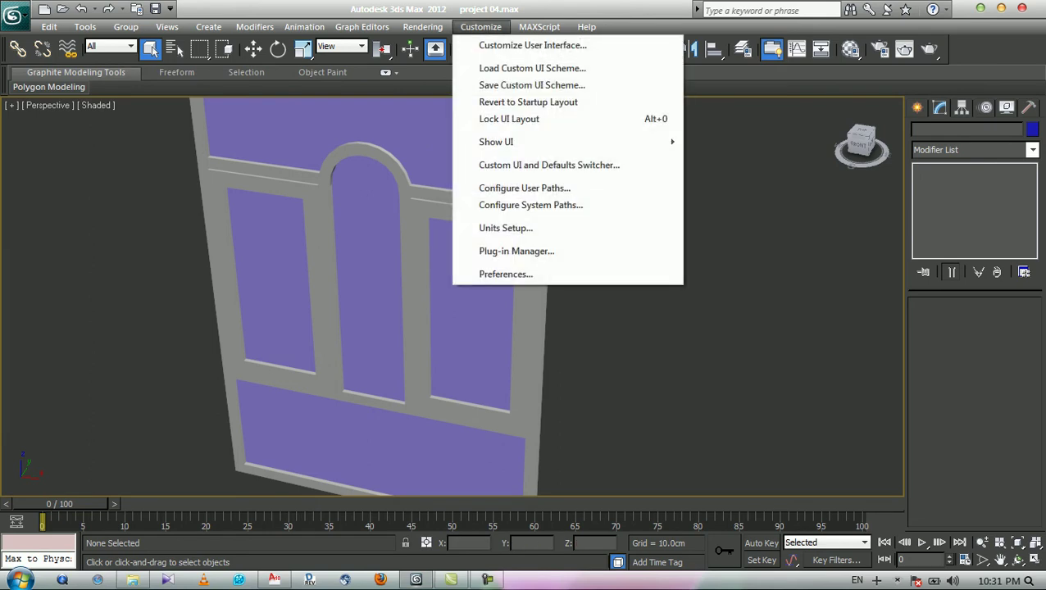
mouse_move(422, 26)
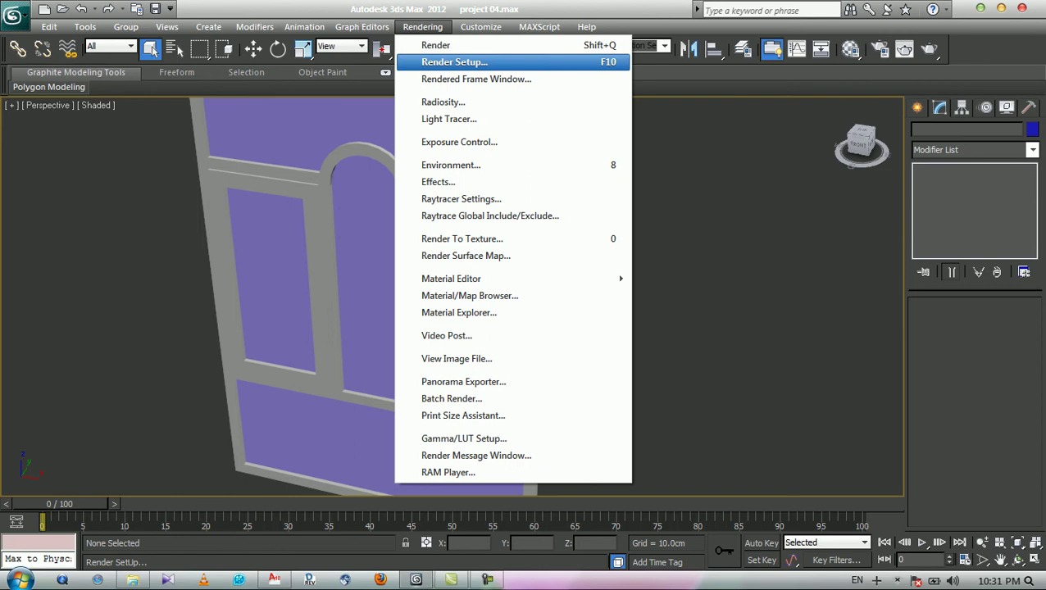
click(455, 61)
scroll(629, 295, down, 5)
scroll(629, 295, down, 2)
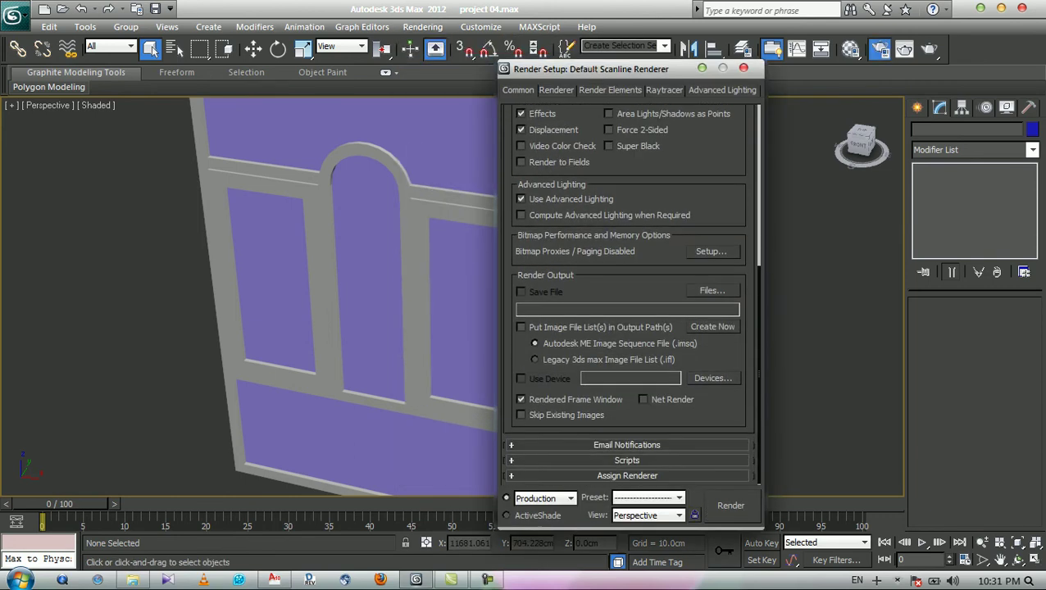
click(627, 476)
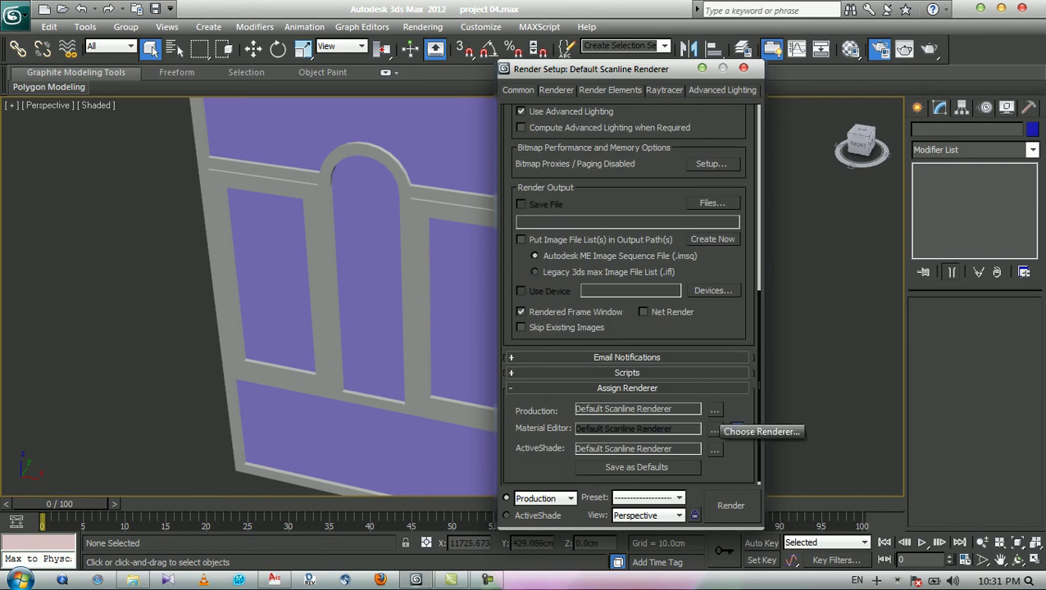
click(715, 409)
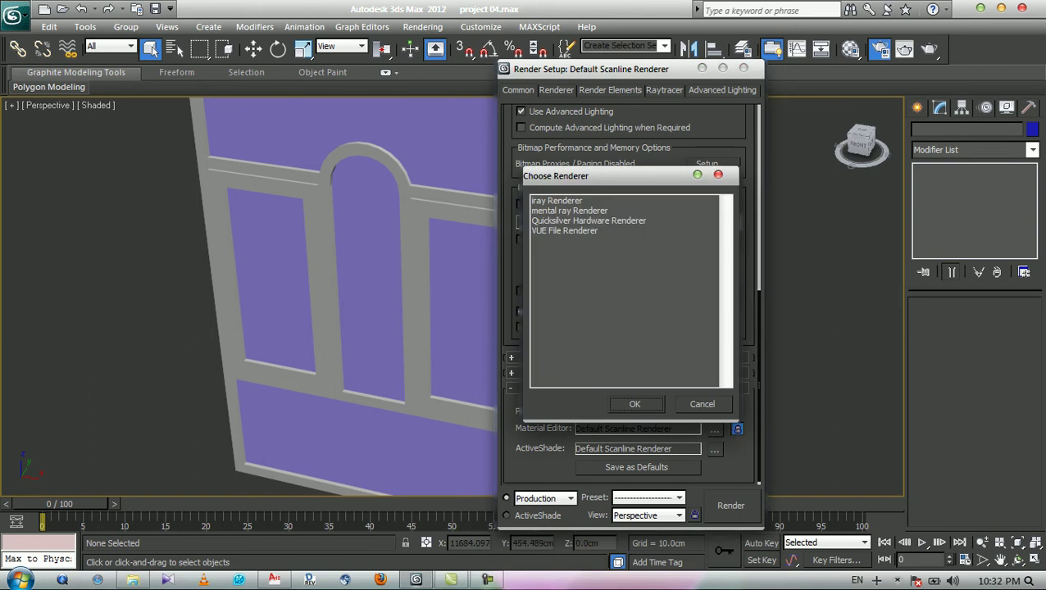
click(570, 211)
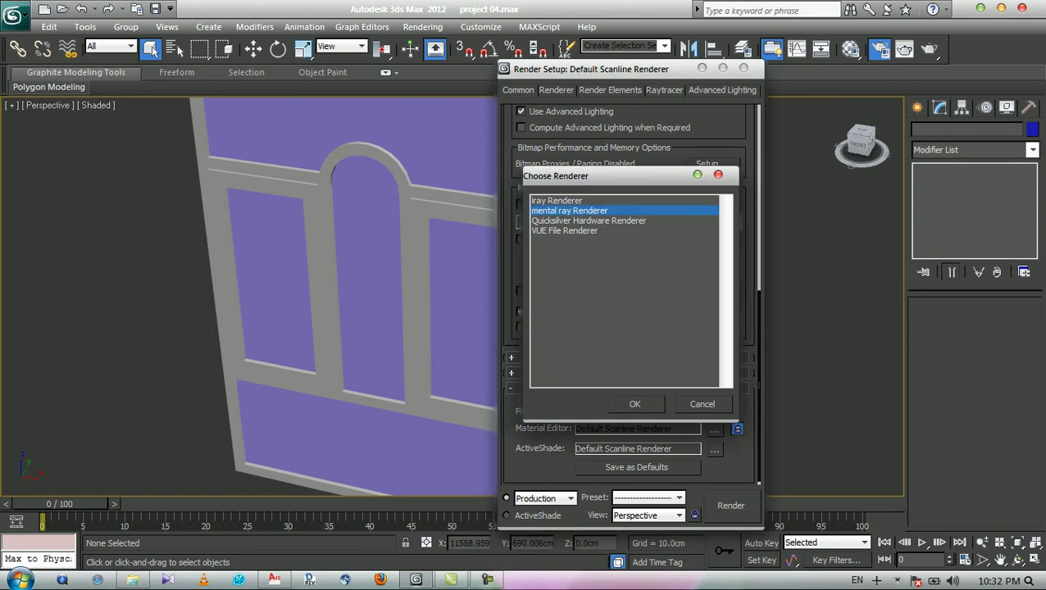
click(635, 405)
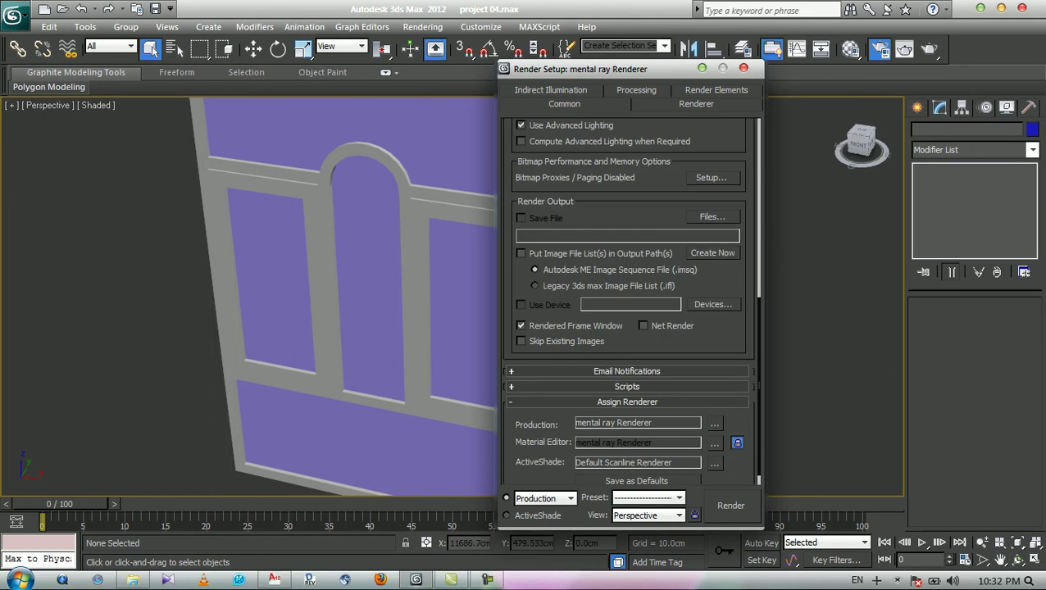
click(744, 69)
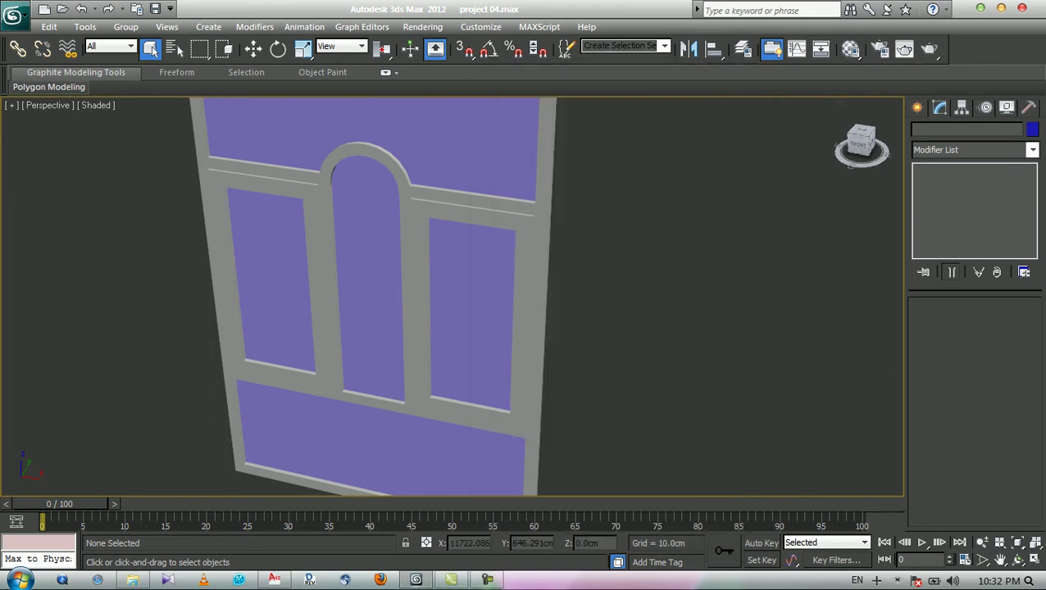
- Open the Material/Map Browser for changing the material type of 03 - Default
key(m)
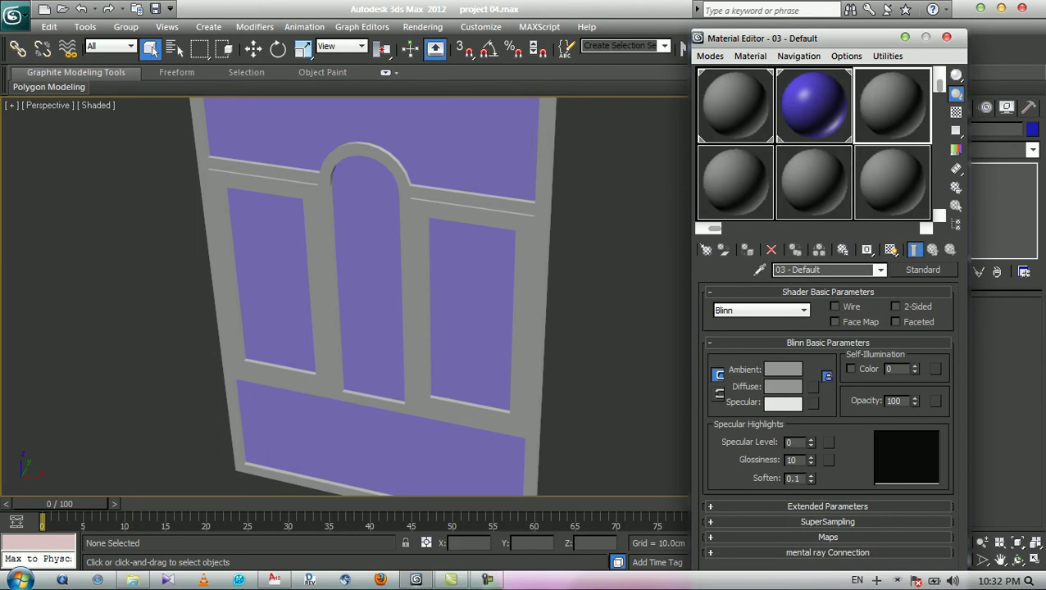
click(924, 270)
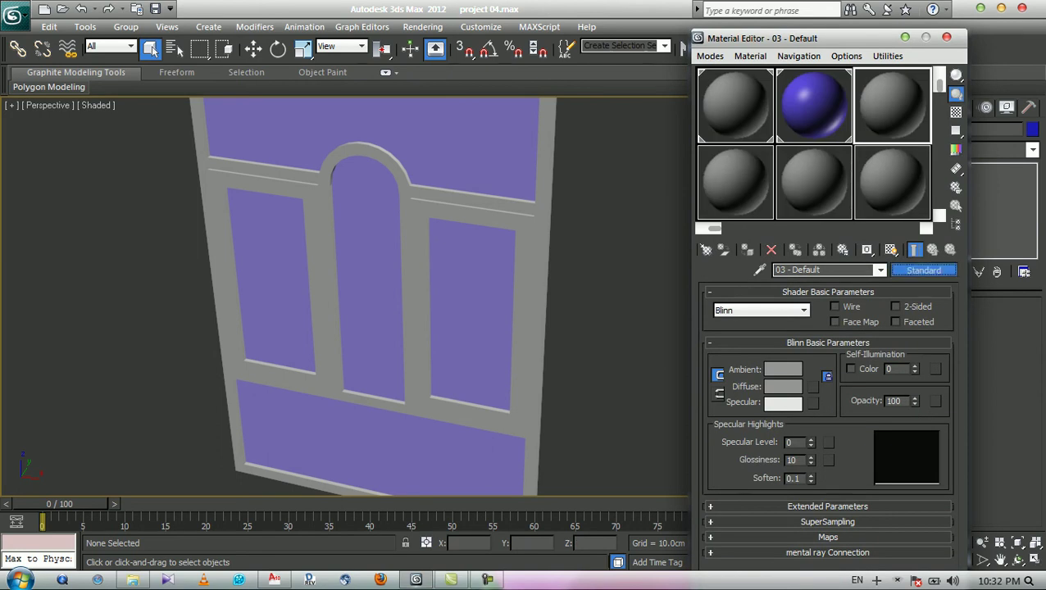
click(924, 270)
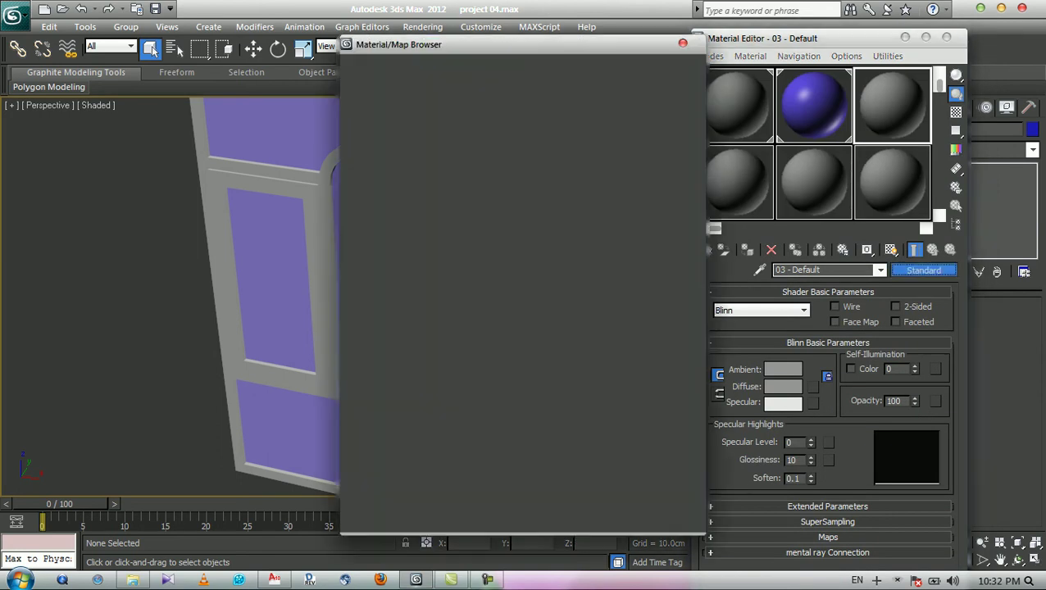
drag(524, 44, 587, 22)
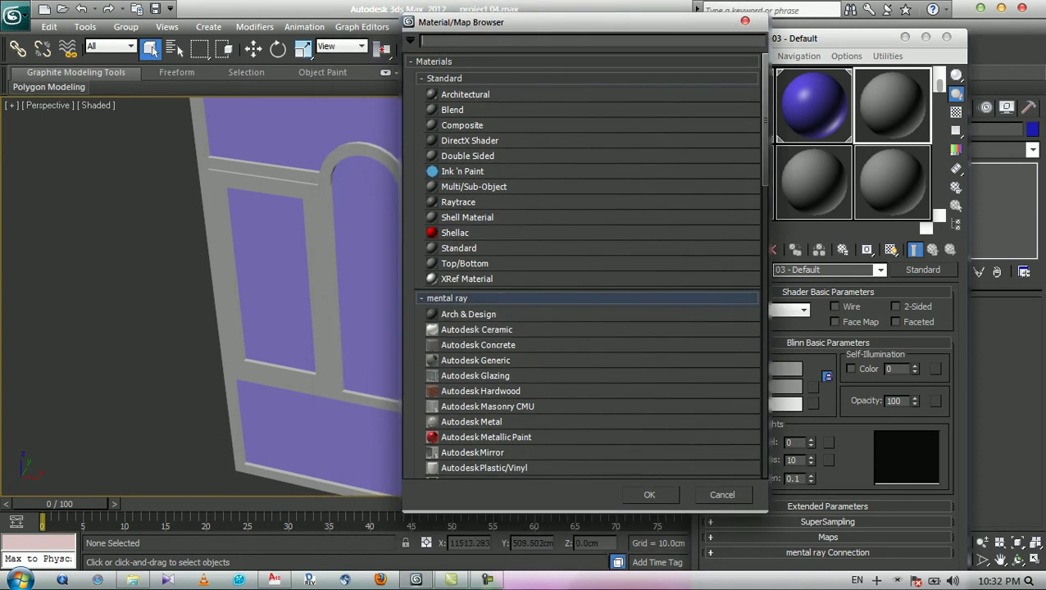
- Look through the mental ray materials, the Autodesk Material Library categories and the scene materials
scroll(587, 262, down, 5)
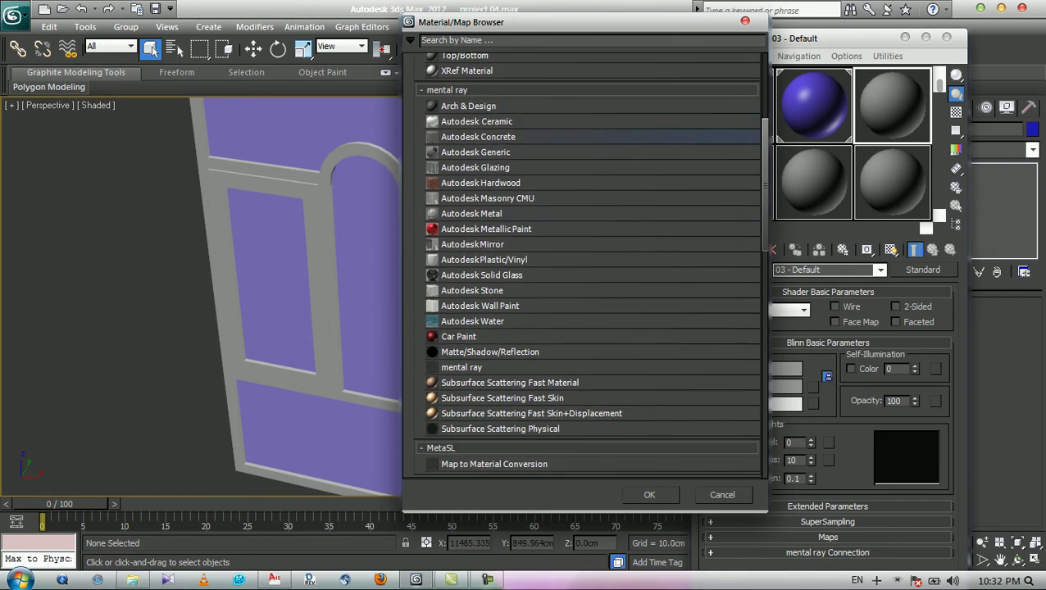
scroll(586, 262, down, 9)
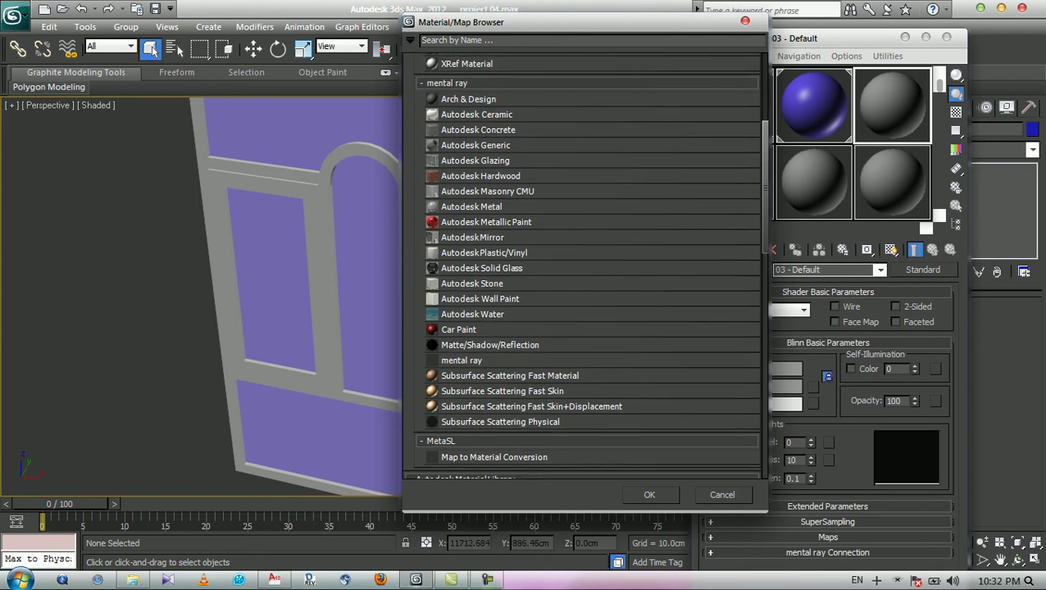
scroll(586, 246, down, 3)
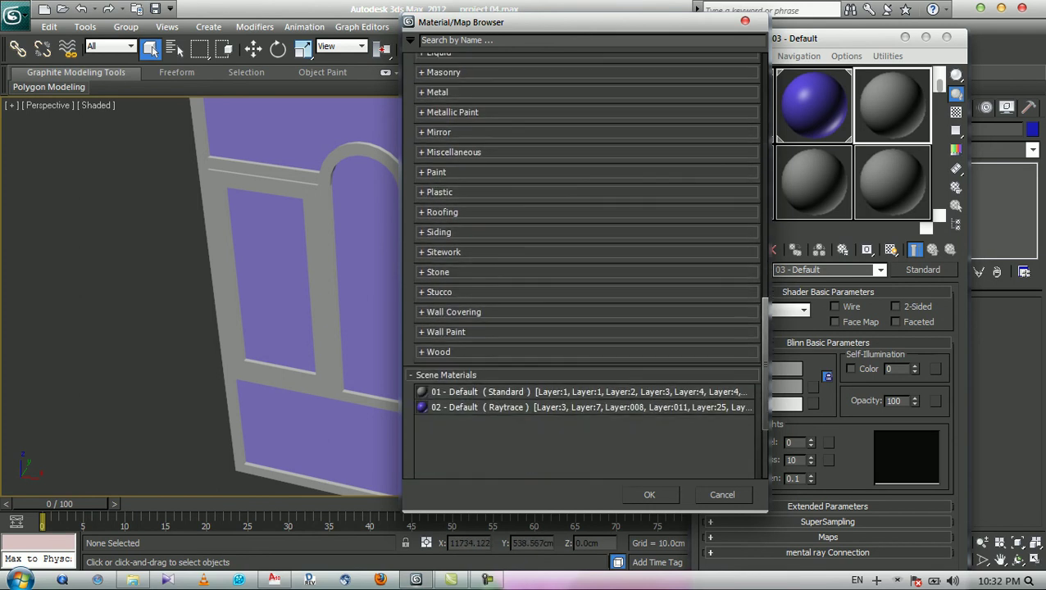
scroll(586, 262, up, 3)
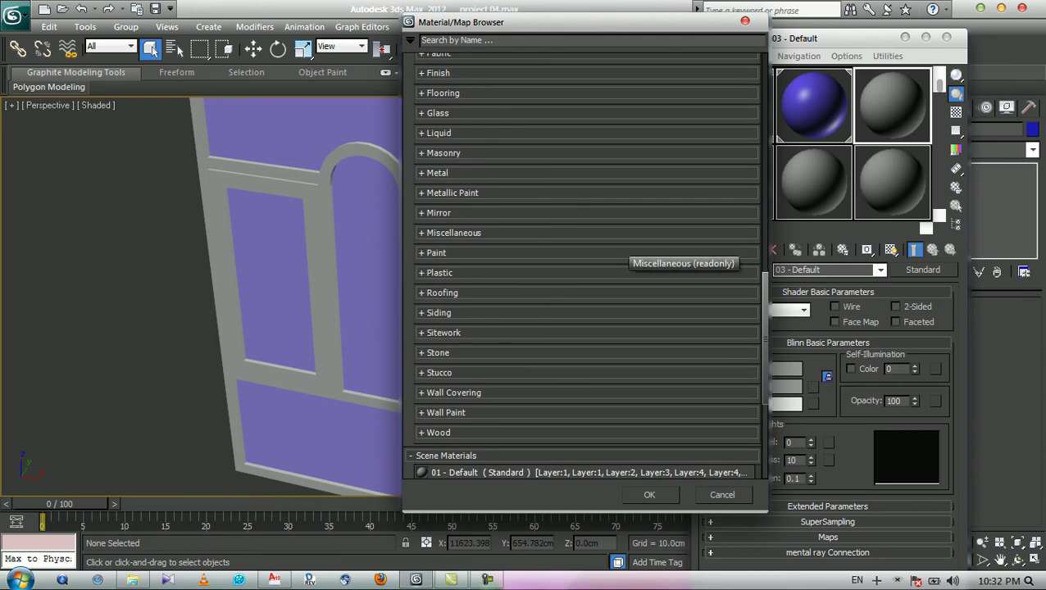
scroll(623, 248, up, 2)
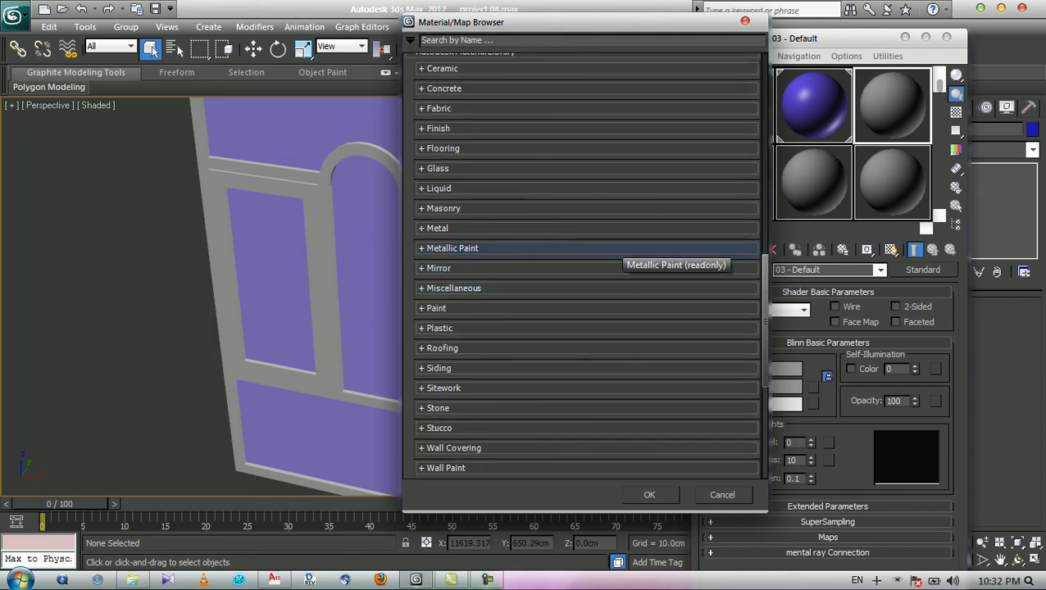
scroll(623, 255, up, 2)
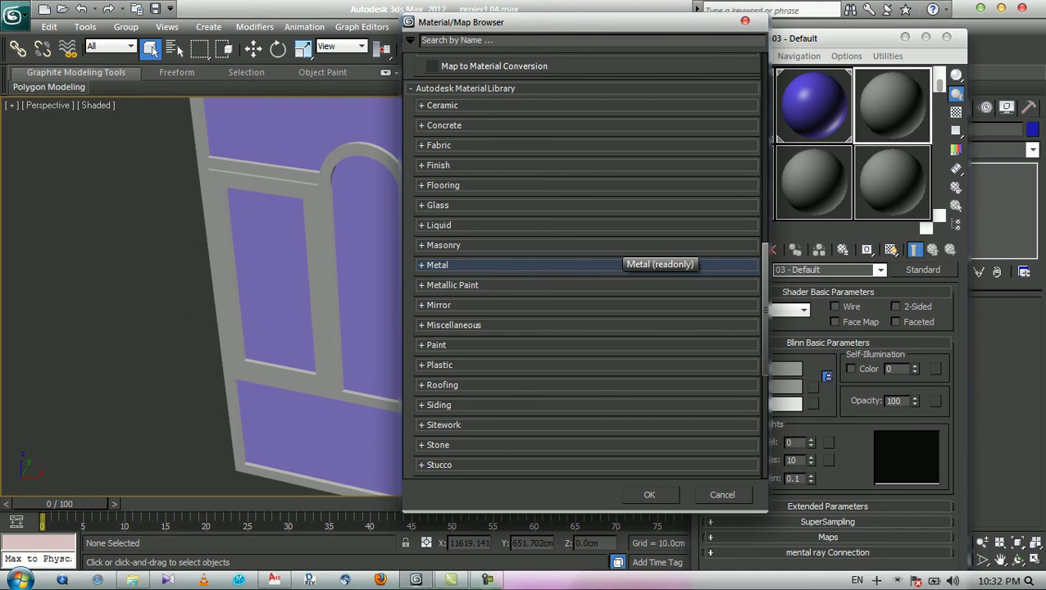
scroll(586, 279, up, 3)
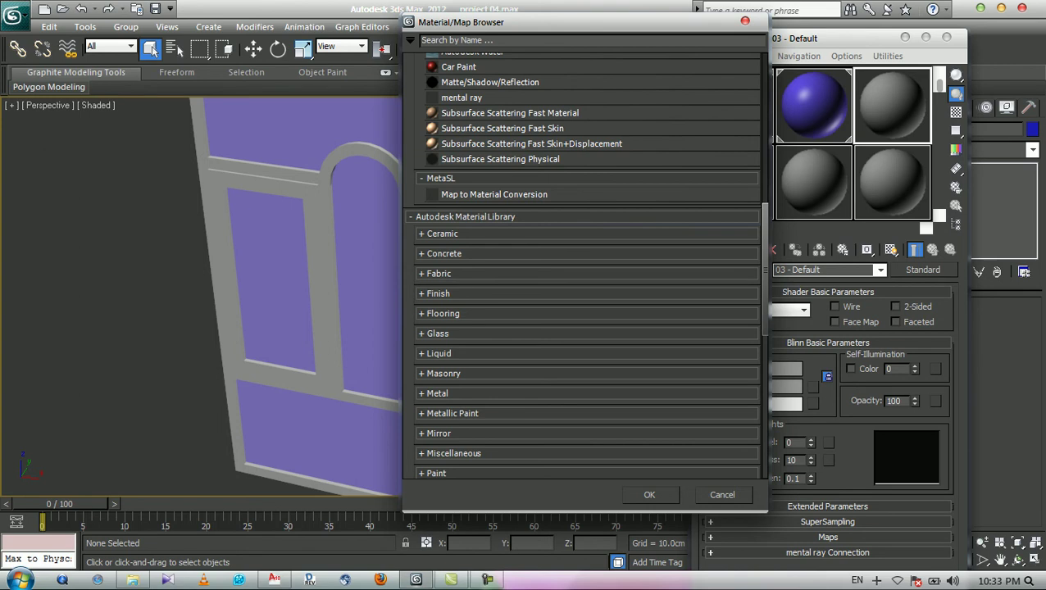
drag(574, 22, 527, 13)
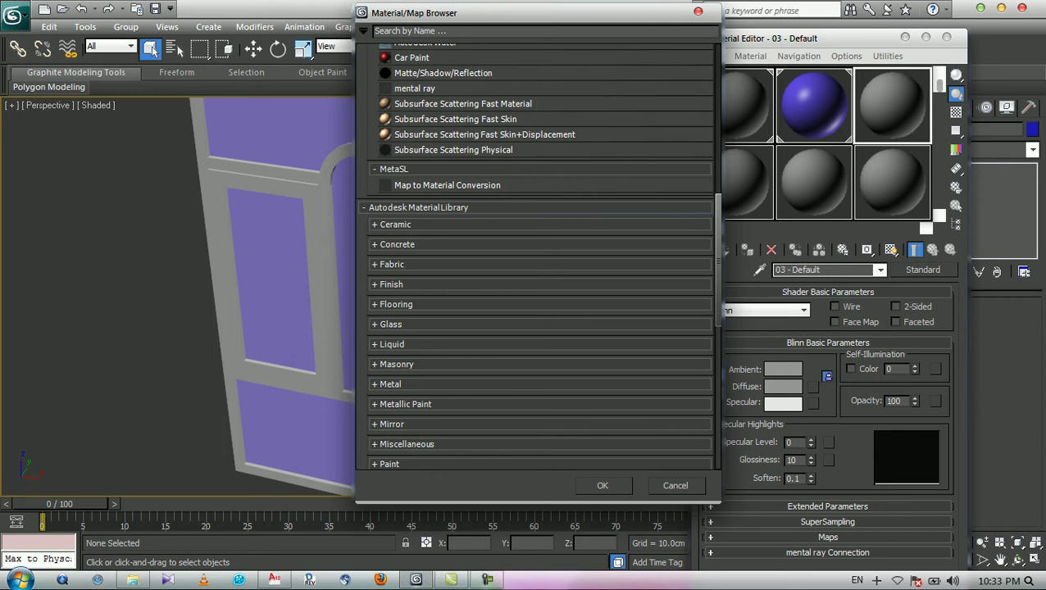
drag(527, 13, 529, 24)
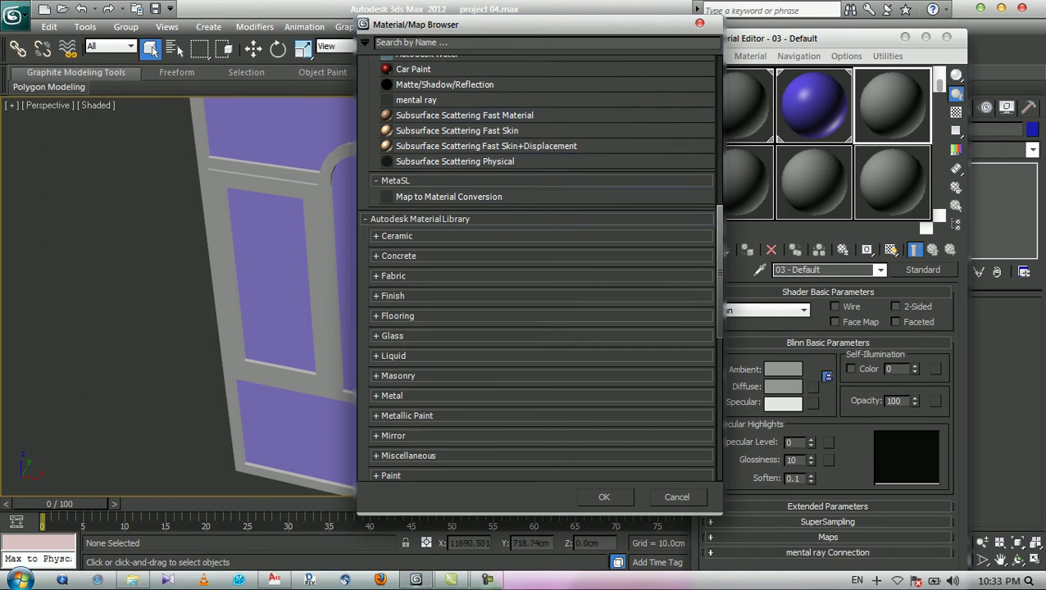
- Look through the Wood category of the Autodesk Material Library for a suitable frame material
scroll(508, 205, down, 3)
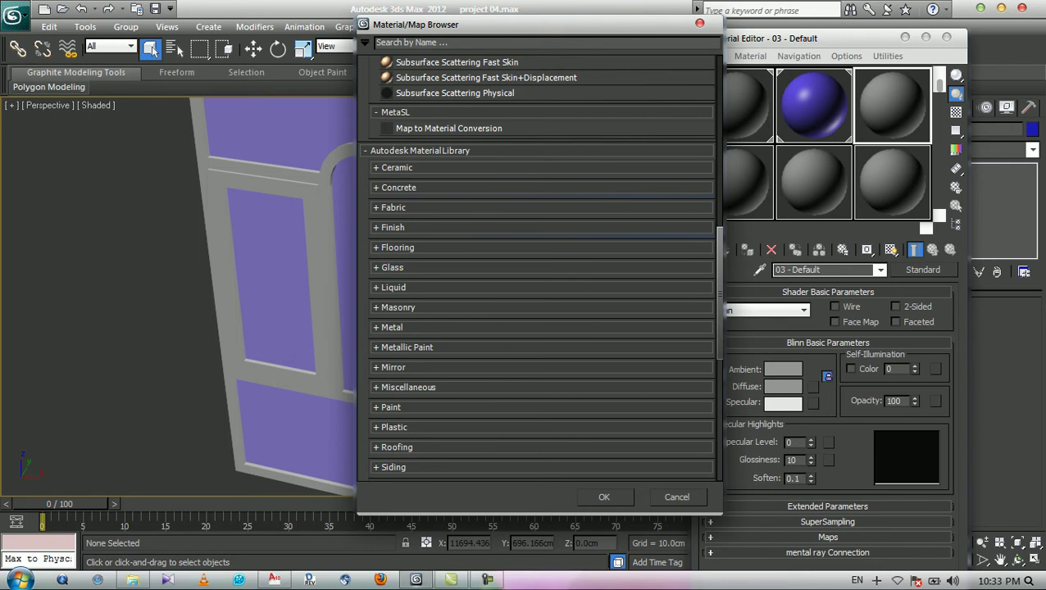
scroll(537, 271, down, 1)
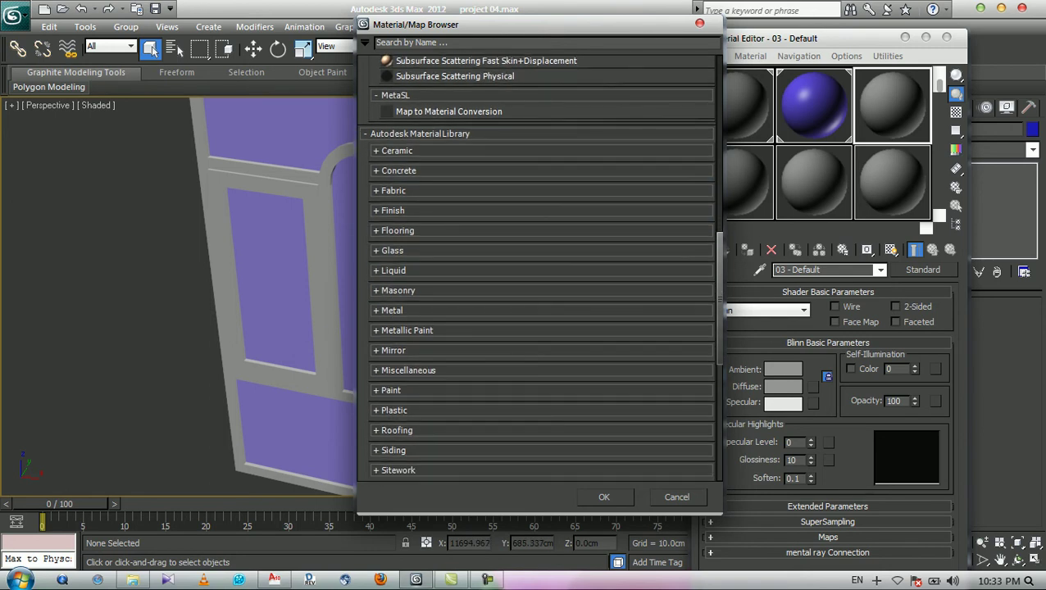
scroll(537, 261, down, 1)
scroll(537, 261, down, 5)
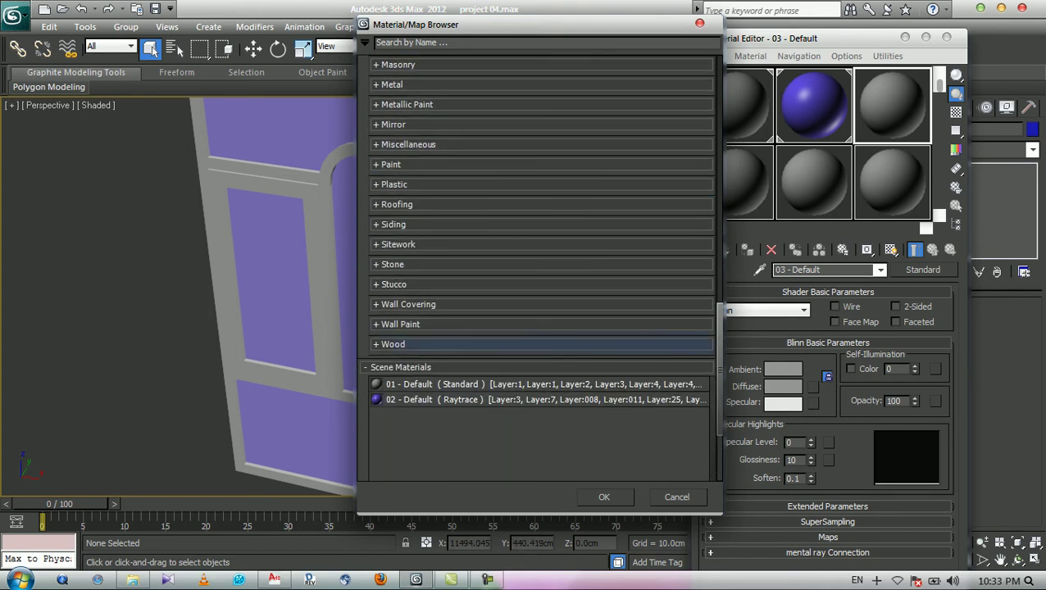
click(393, 344)
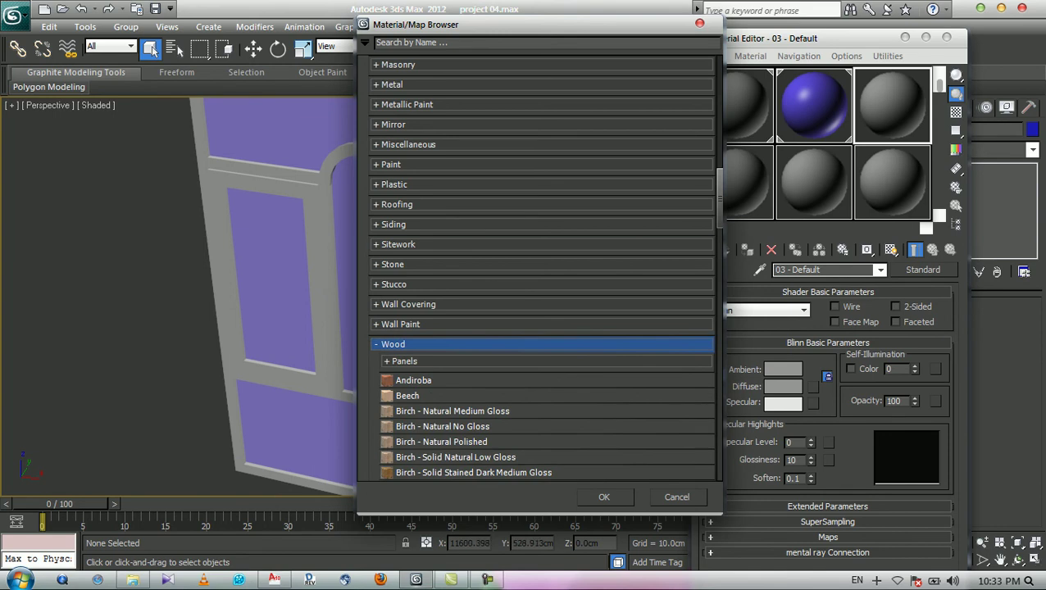
scroll(537, 271, down, 10)
scroll(537, 271, down, 13)
scroll(545, 268, down, 8)
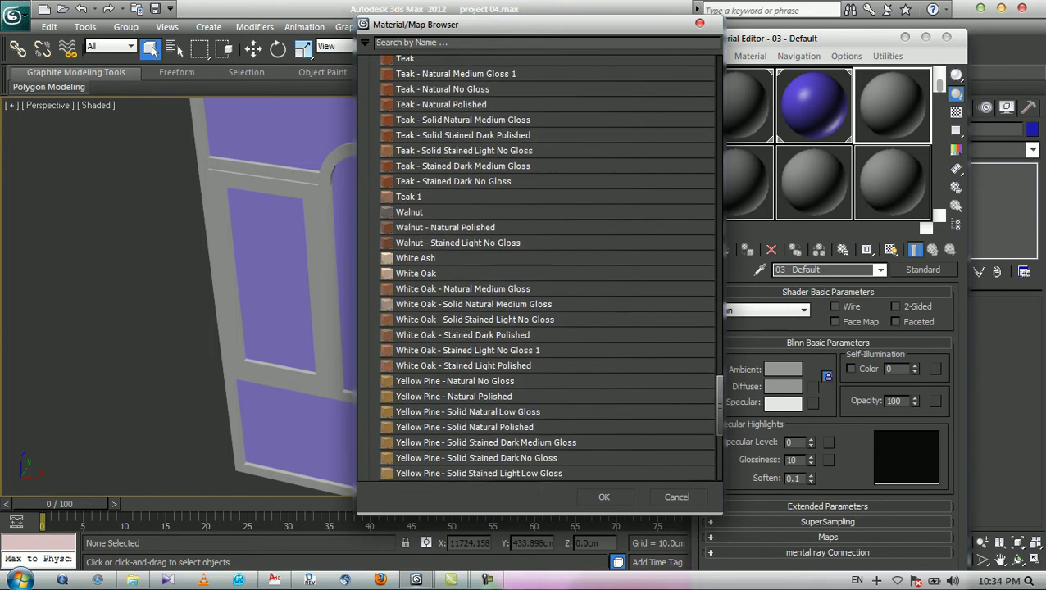
scroll(541, 341, down, 2)
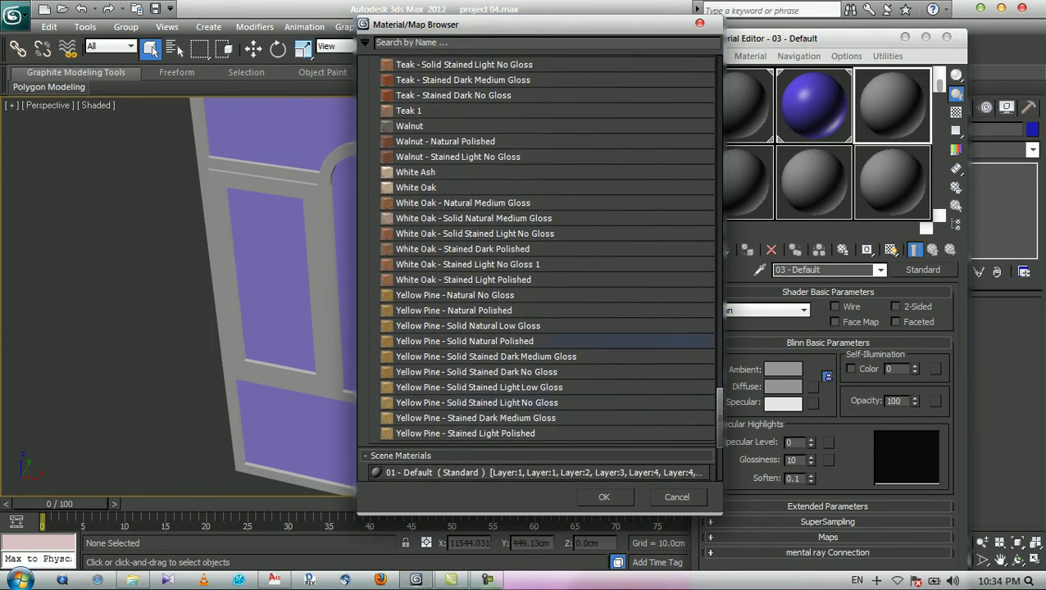
scroll(545, 268, up, 20)
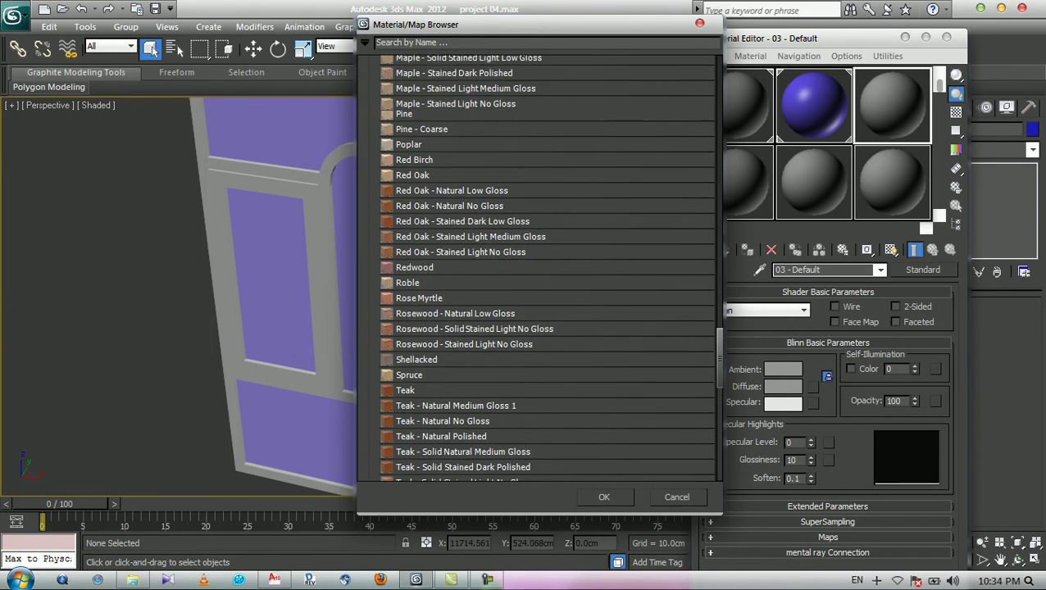
scroll(546, 271, up, 8)
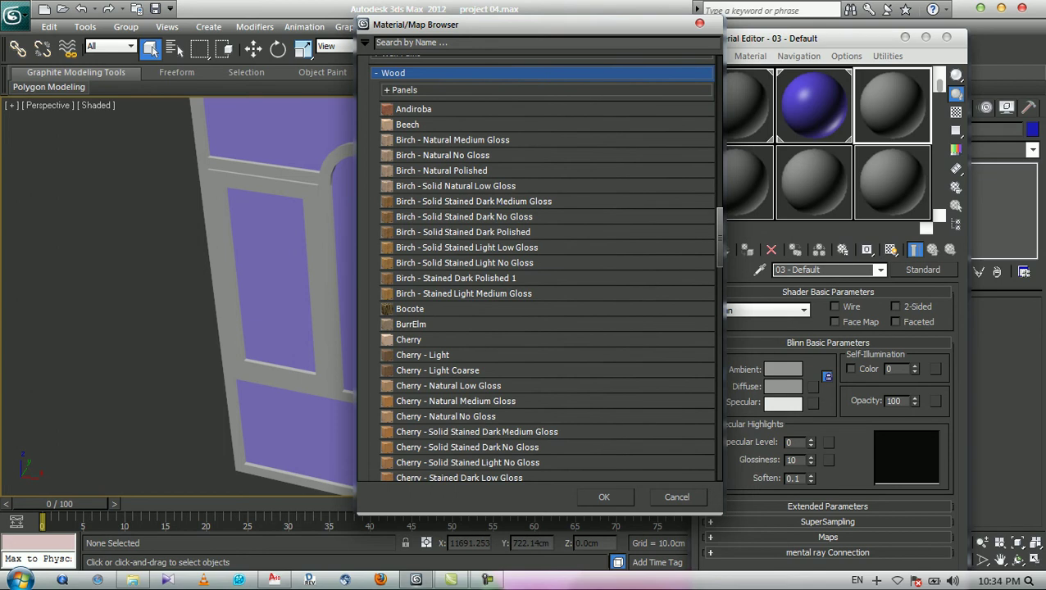
- Change the 03 - Default material to the Cocobolo wood from the Autodesk Material Library
scroll(541, 271, down, 1)
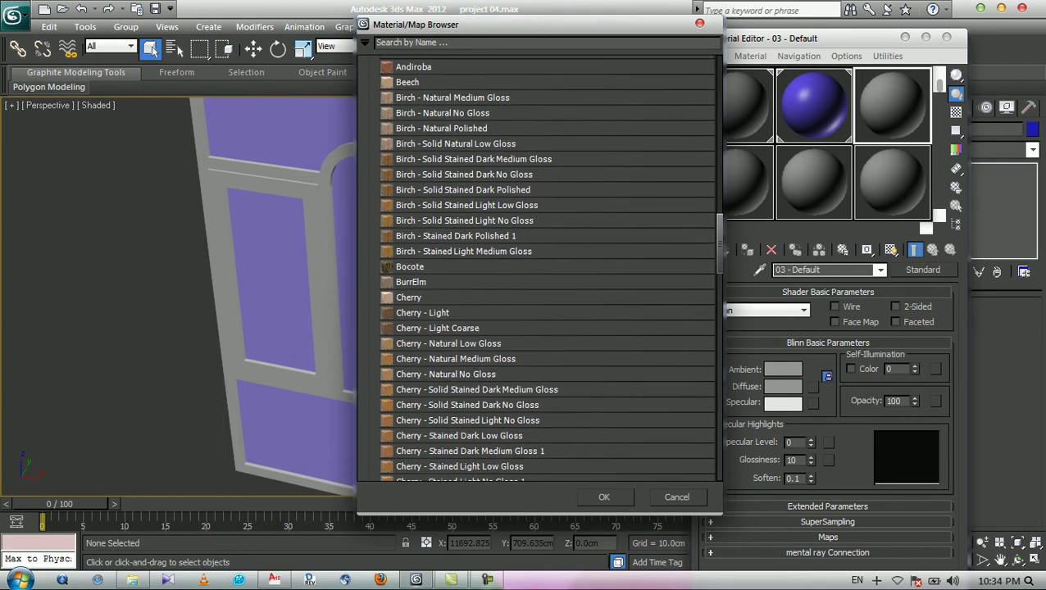
scroll(546, 270, down, 5)
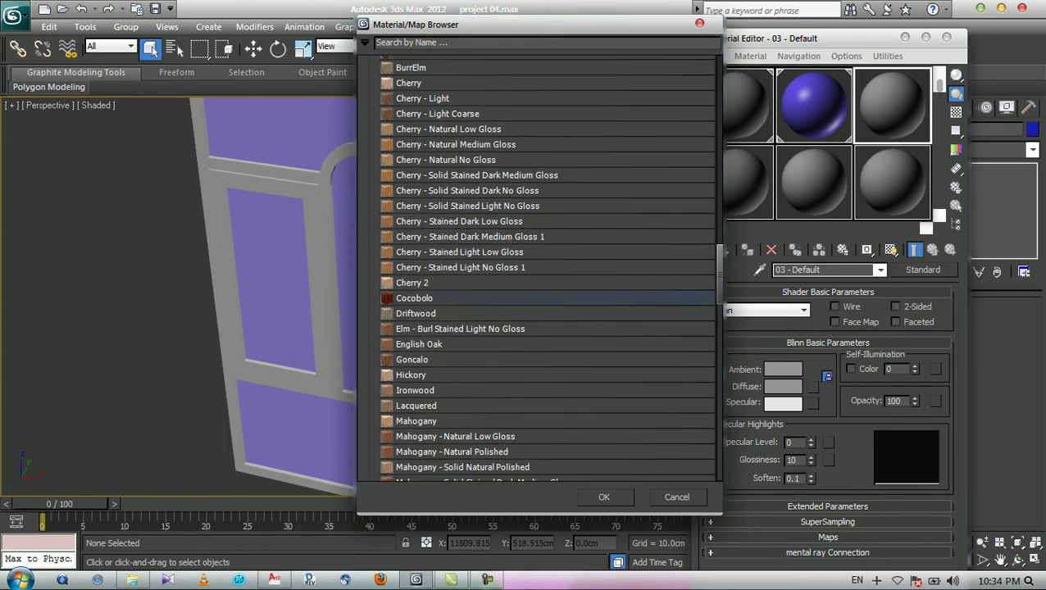
click(437, 299)
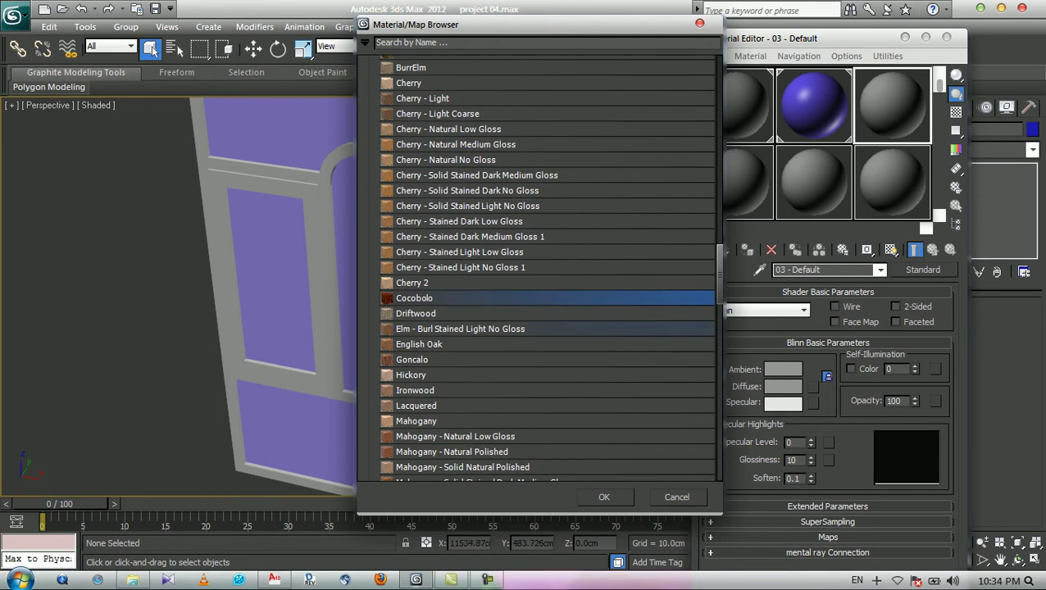
scroll(545, 270, down, 7)
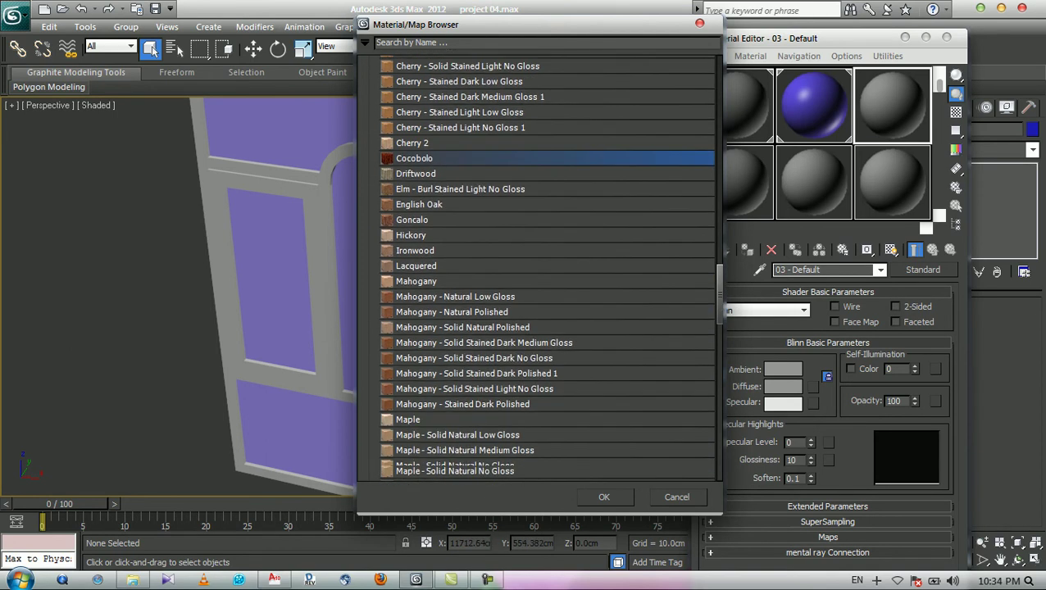
scroll(545, 271, down, 18)
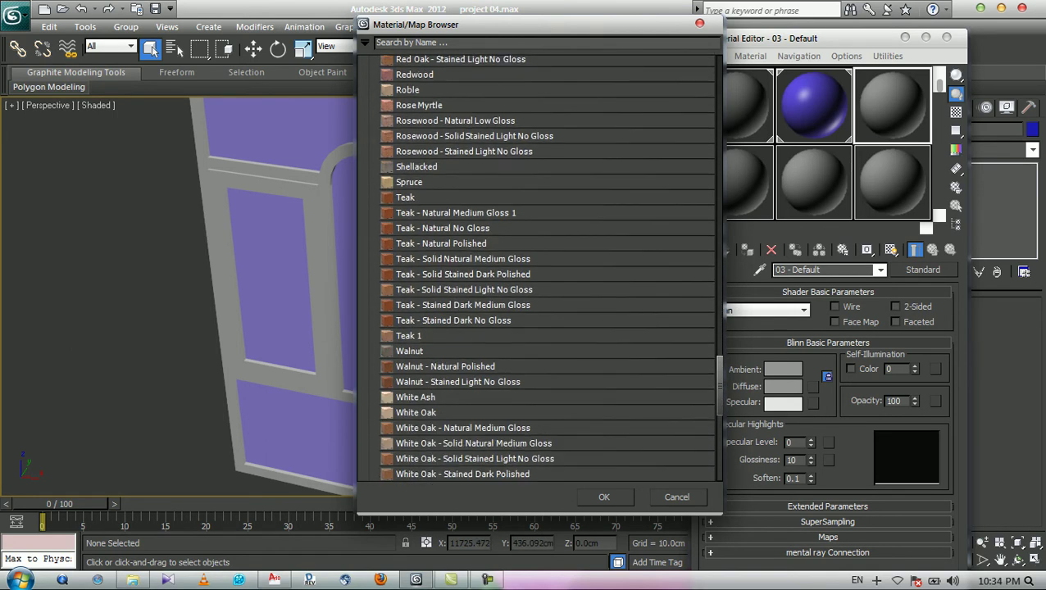
scroll(545, 427, up, 20)
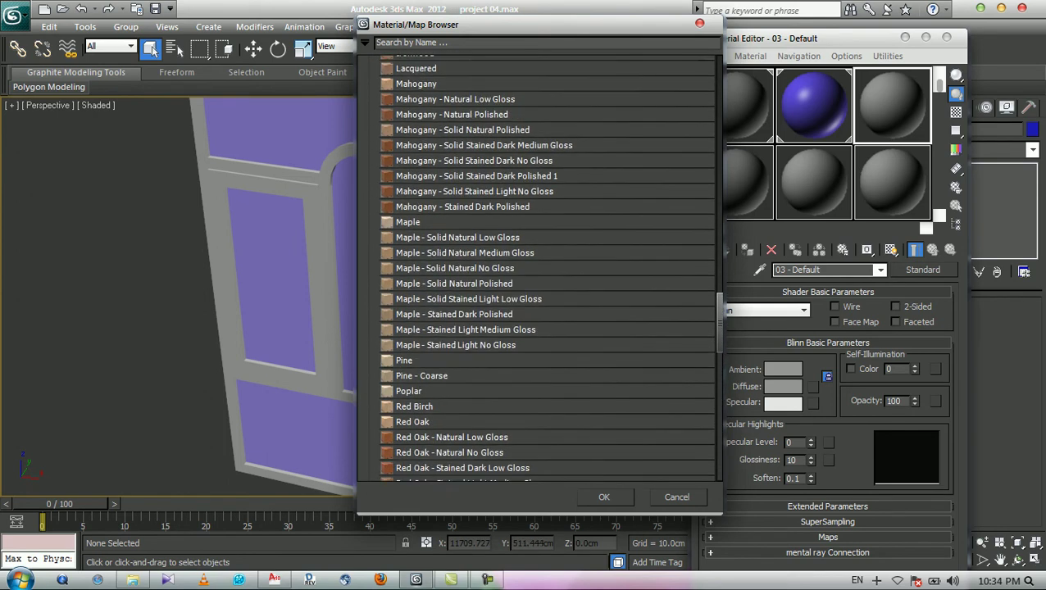
scroll(546, 270, down, 7)
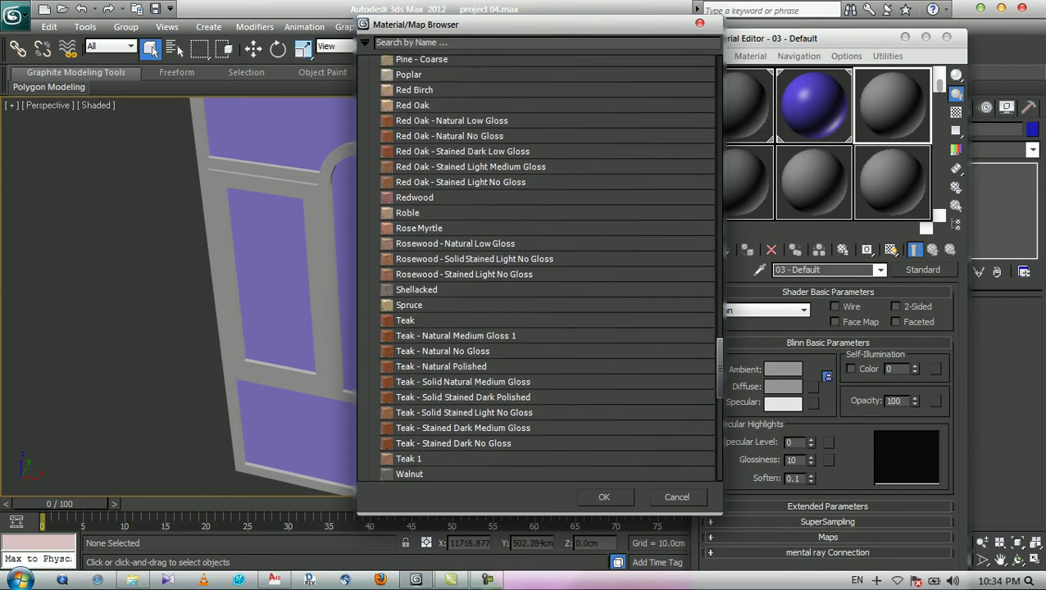
scroll(546, 271, up, 12)
scroll(545, 271, up, 1)
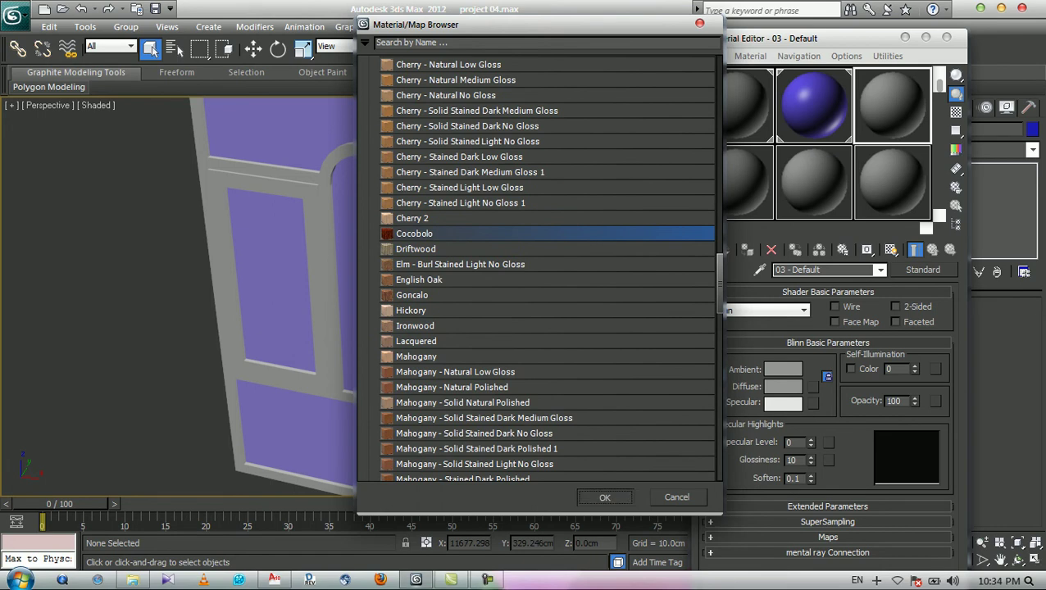
click(603, 497)
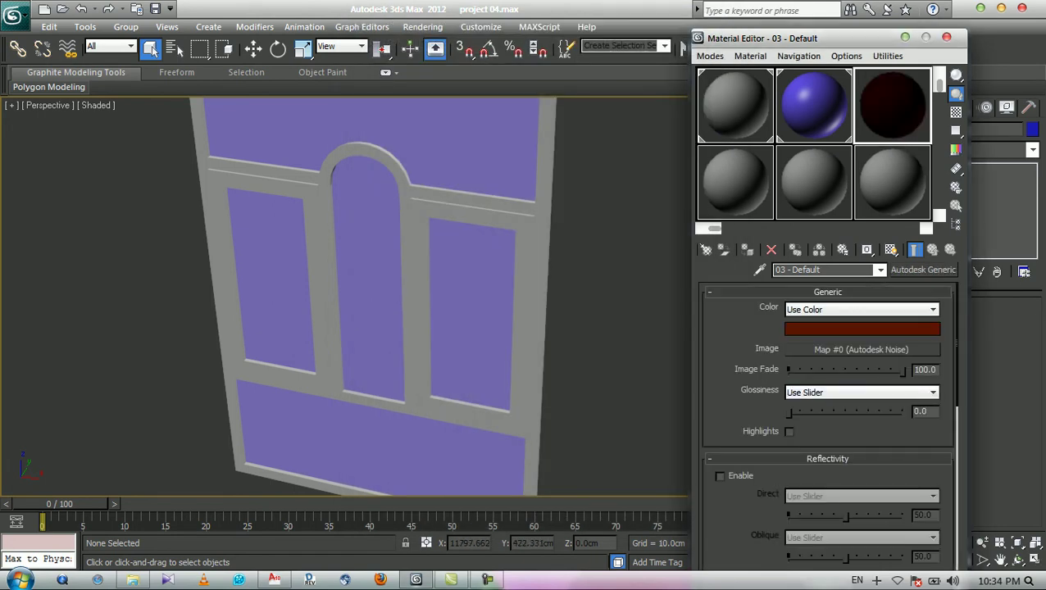
- Assign the Cocobolo material in 03 - Default to the arched window's main frame and its two side sash frames
scroll(828, 427, down, 3)
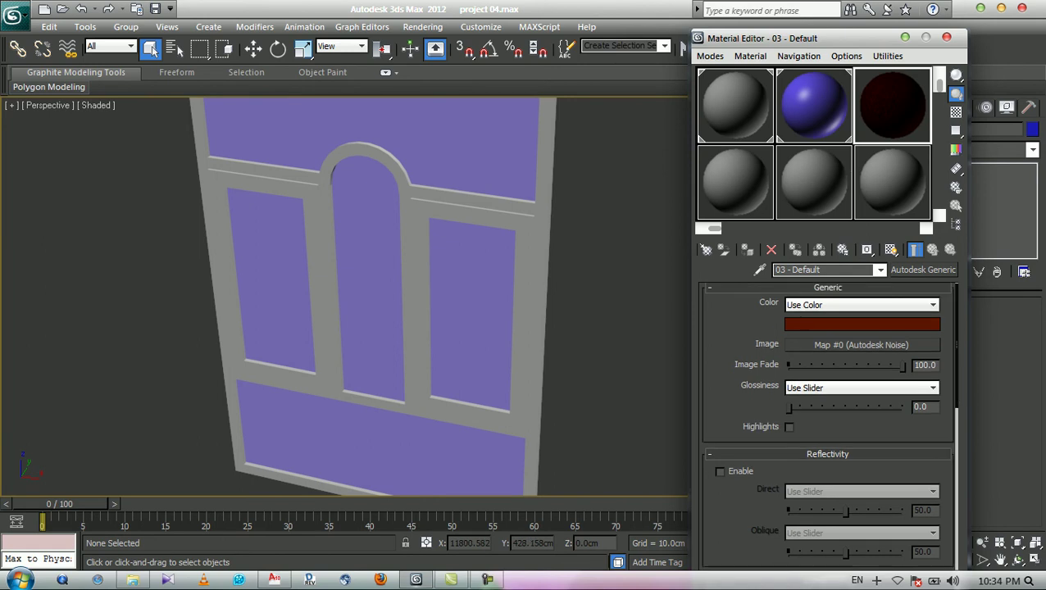
scroll(828, 426, up, 3)
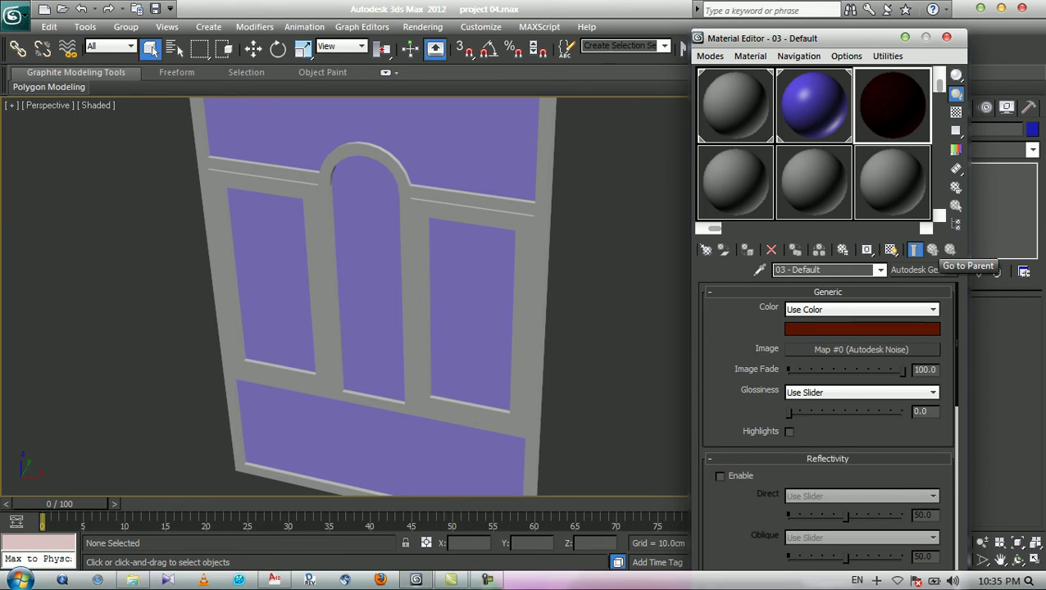
drag(893, 105, 548, 229)
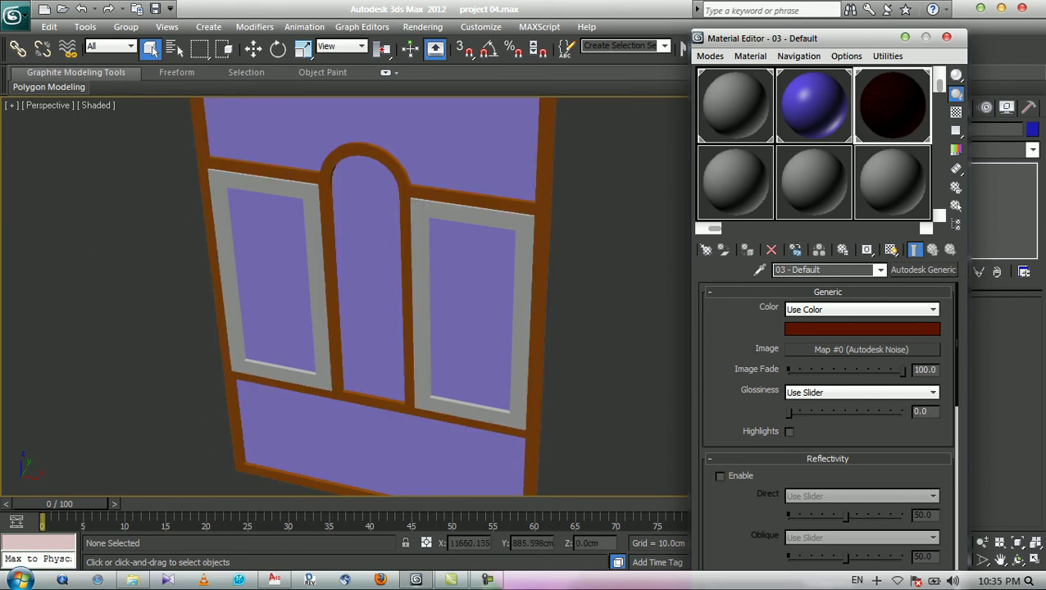
drag(893, 105, 524, 267)
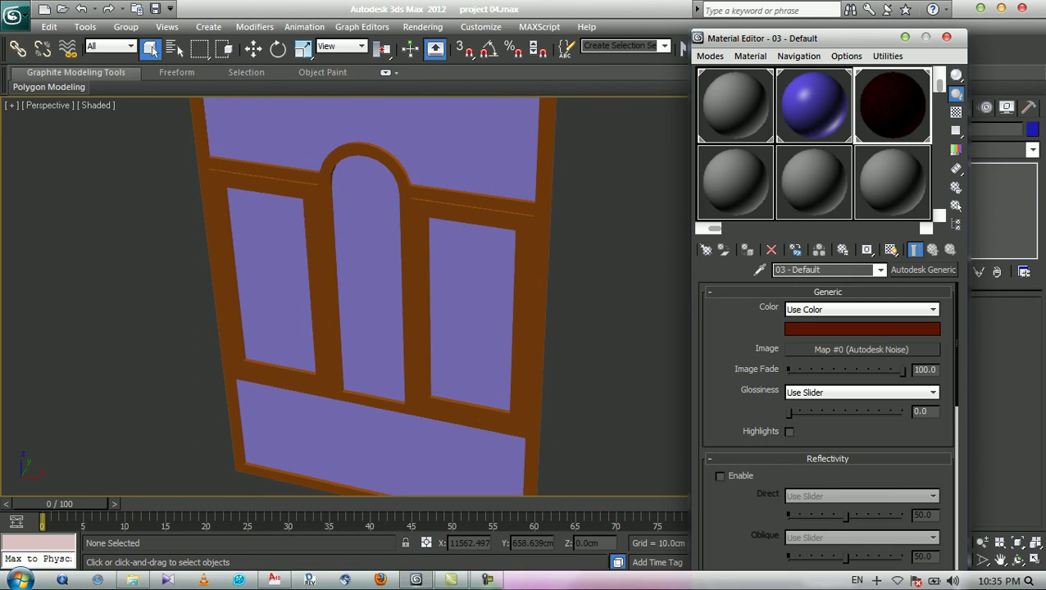
- Render the Perspective view, examine the wood texture on the window frames up close and close the render window
drag(788, 38, 808, 149)
key(shift+q)
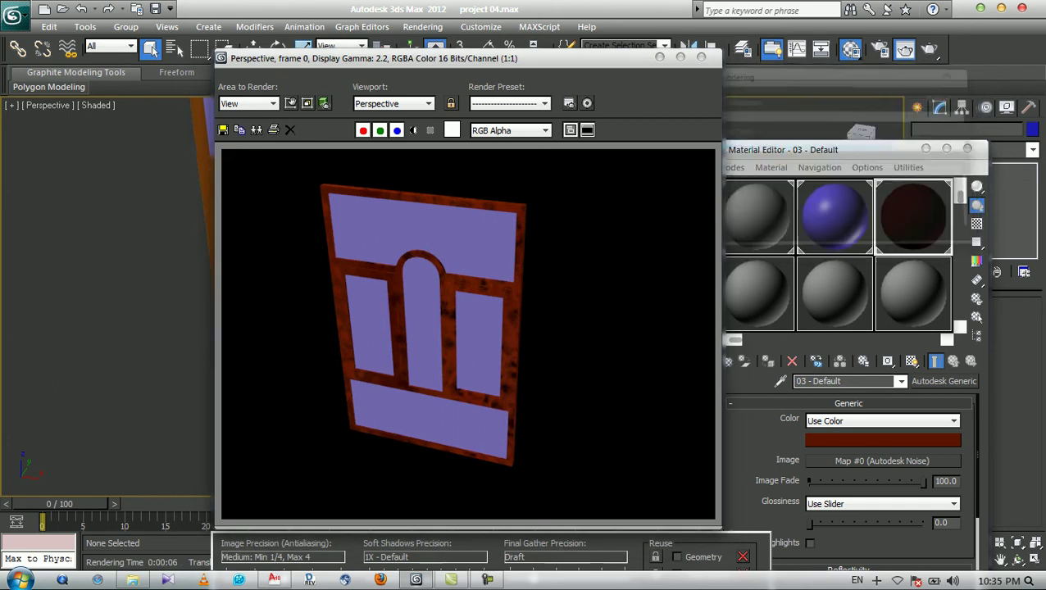
scroll(504, 292, up, 1)
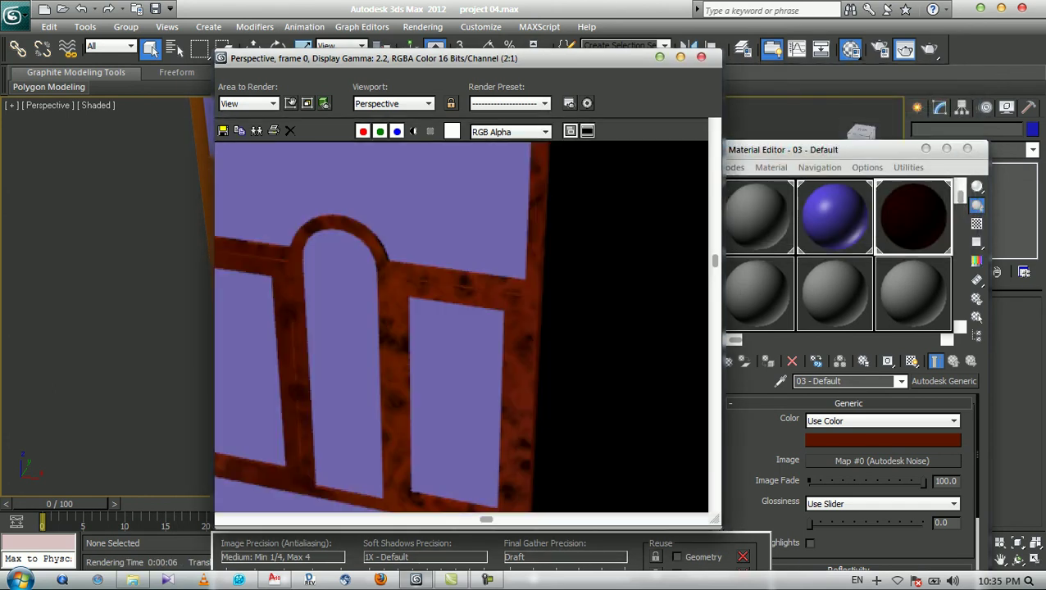
scroll(468, 328, down, 1)
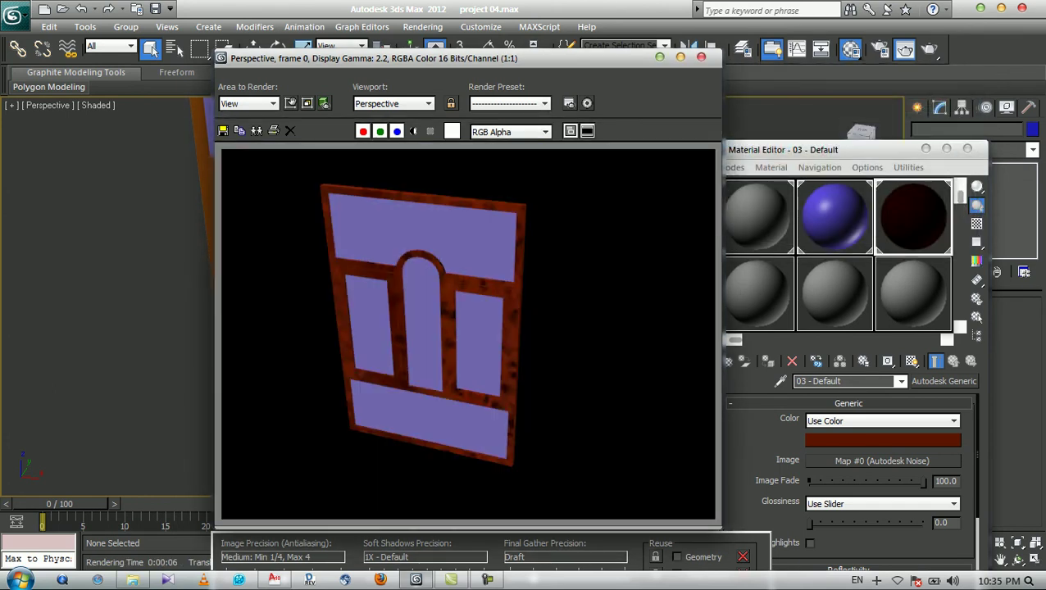
click(701, 56)
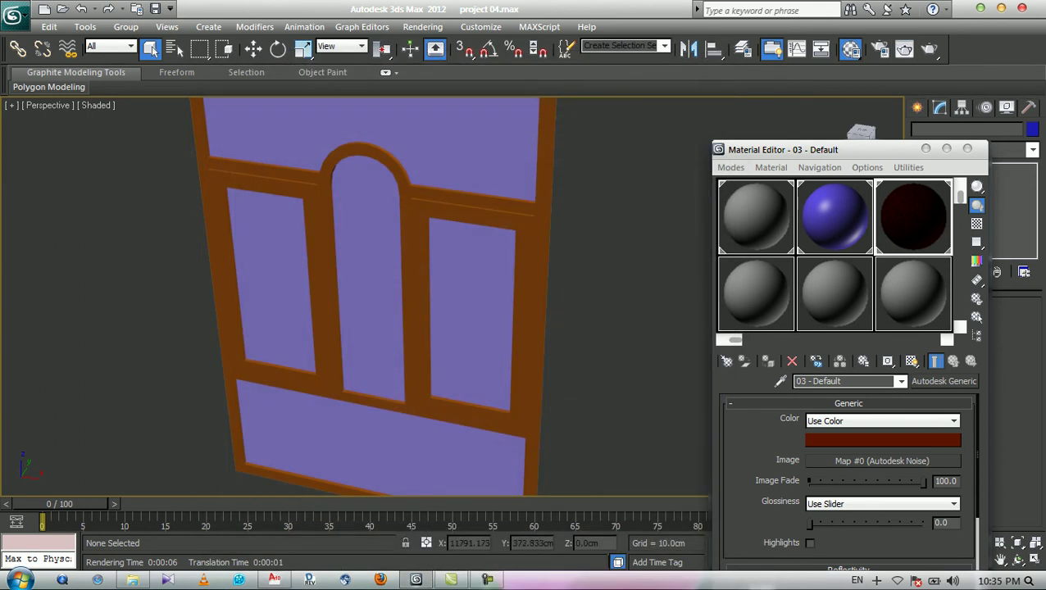
- Make the blue 02 - Default material active in the Material Editor and open the Material/Map Browser for changing its type
mouse_move(886, 544)
mouse_down()
mouse_move(885, 483)
mouse_move(885, 537)
mouse_up()
drag(861, 150, 849, 123)
drag(771, 122, 738, 32)
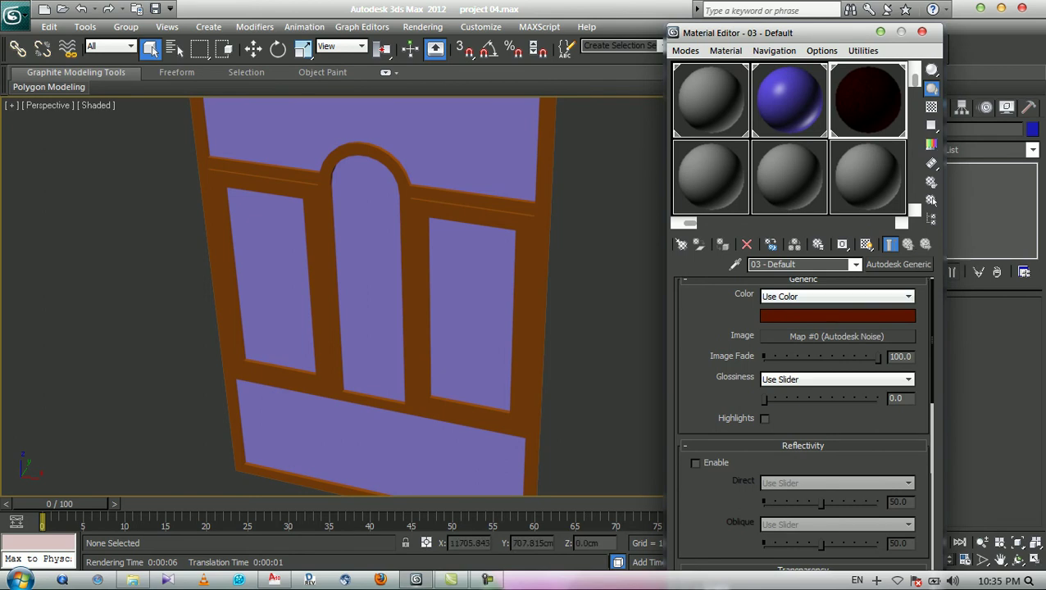
click(789, 100)
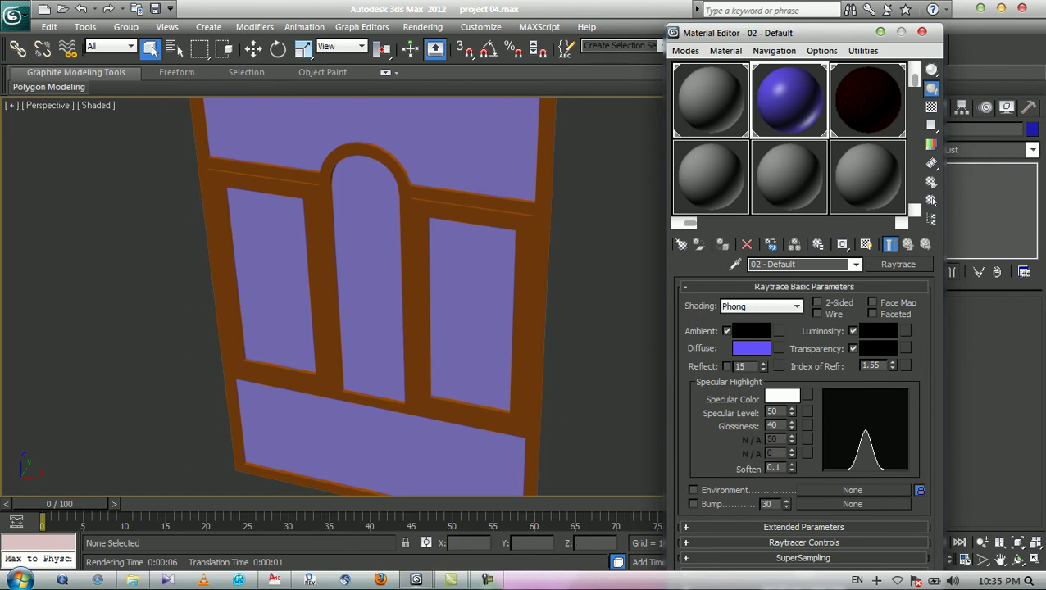
click(898, 264)
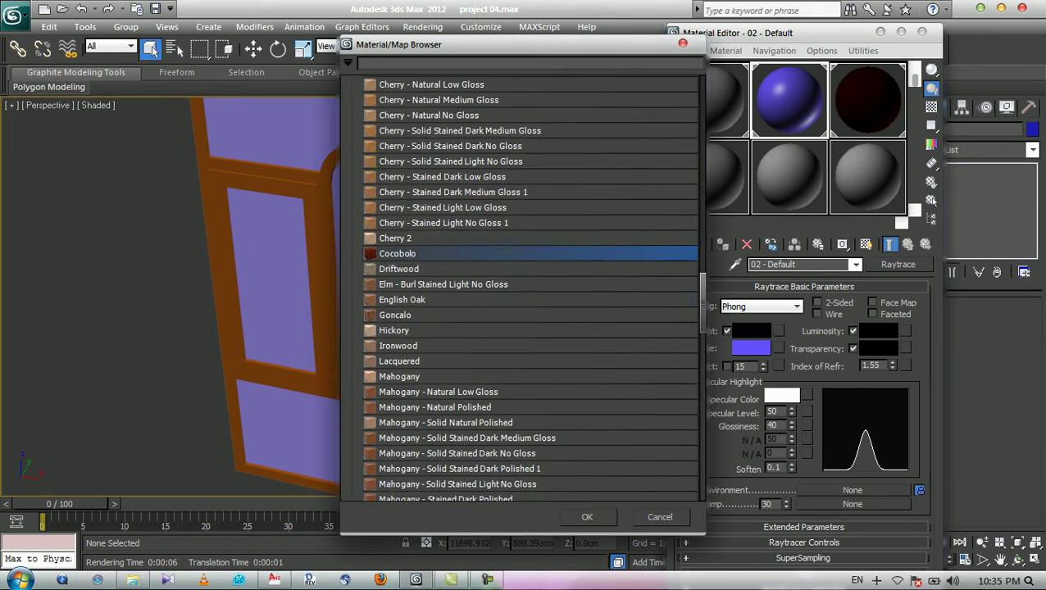
- Change the 02 - Default material to the Rippled Light Blue glass from the Autodesk Material Library
scroll(521, 287, up, 10)
scroll(522, 287, up, 2)
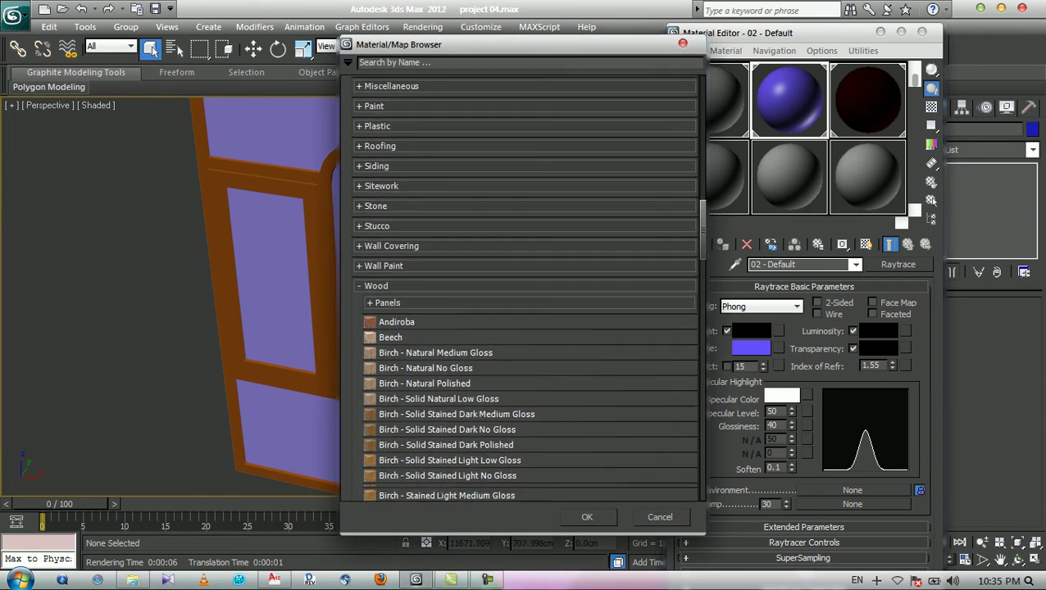
scroll(522, 287, up, 2)
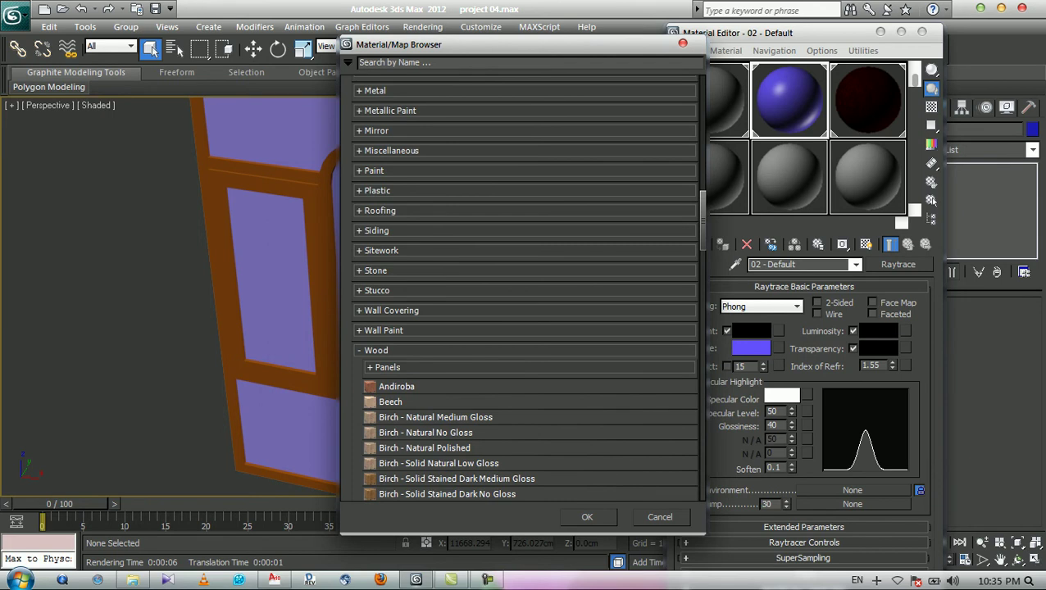
scroll(521, 287, up, 2)
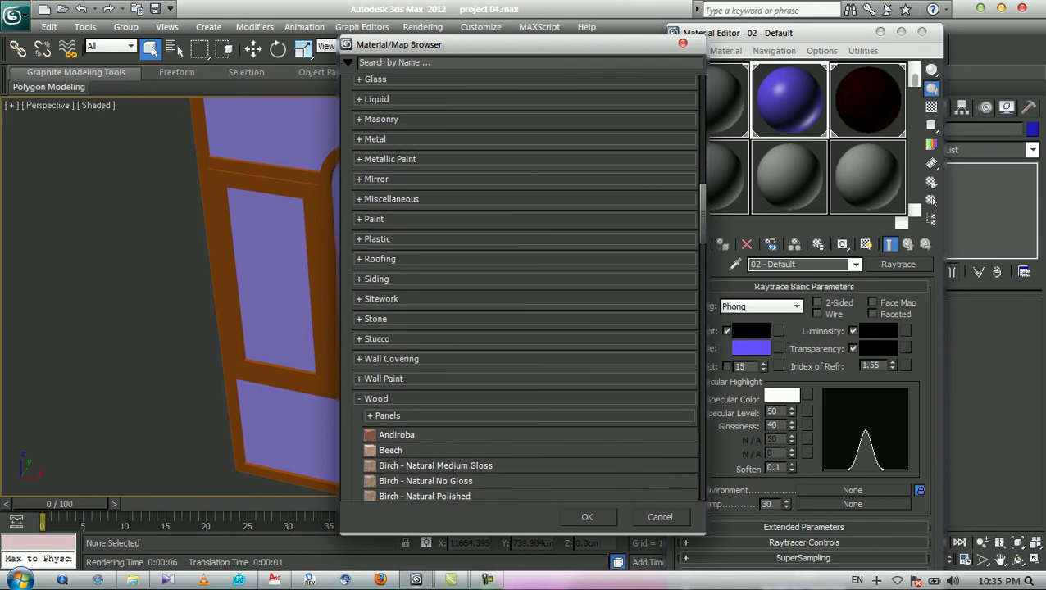
scroll(522, 287, up, 1)
click(394, 203)
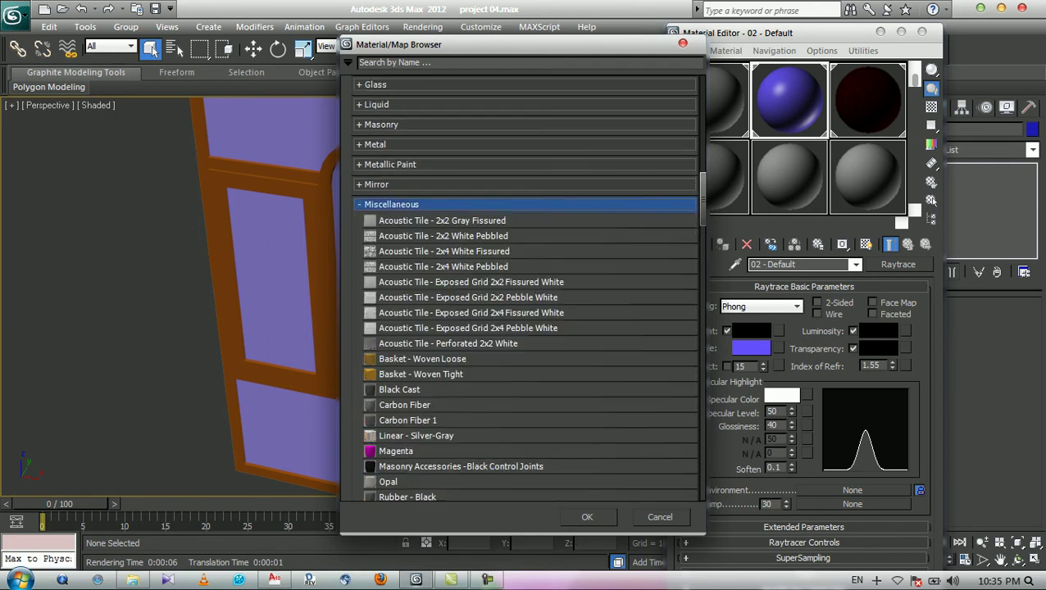
click(375, 85)
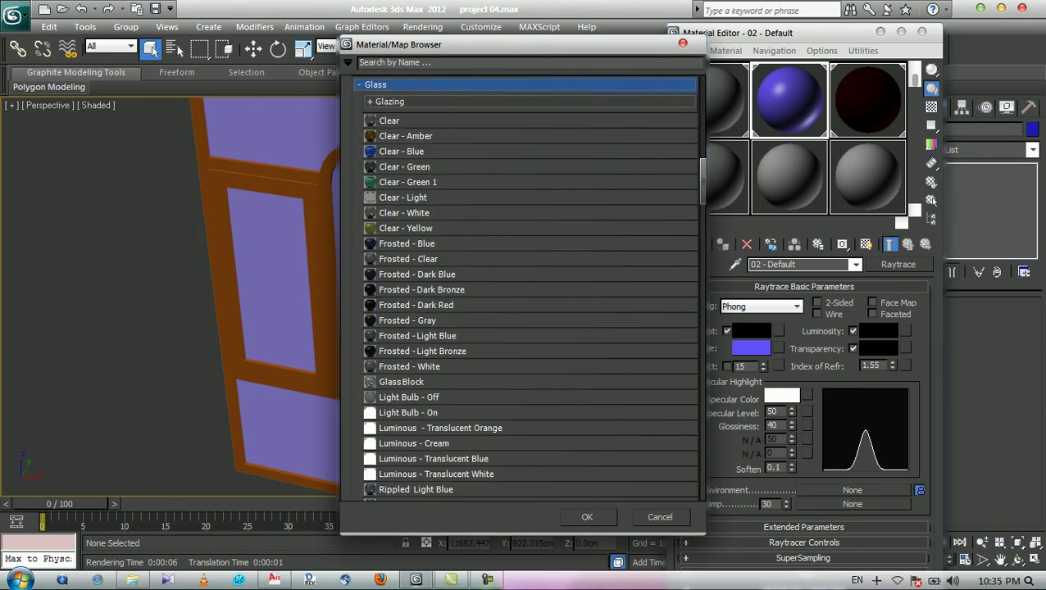
scroll(525, 287, down, 5)
scroll(525, 287, up, 5)
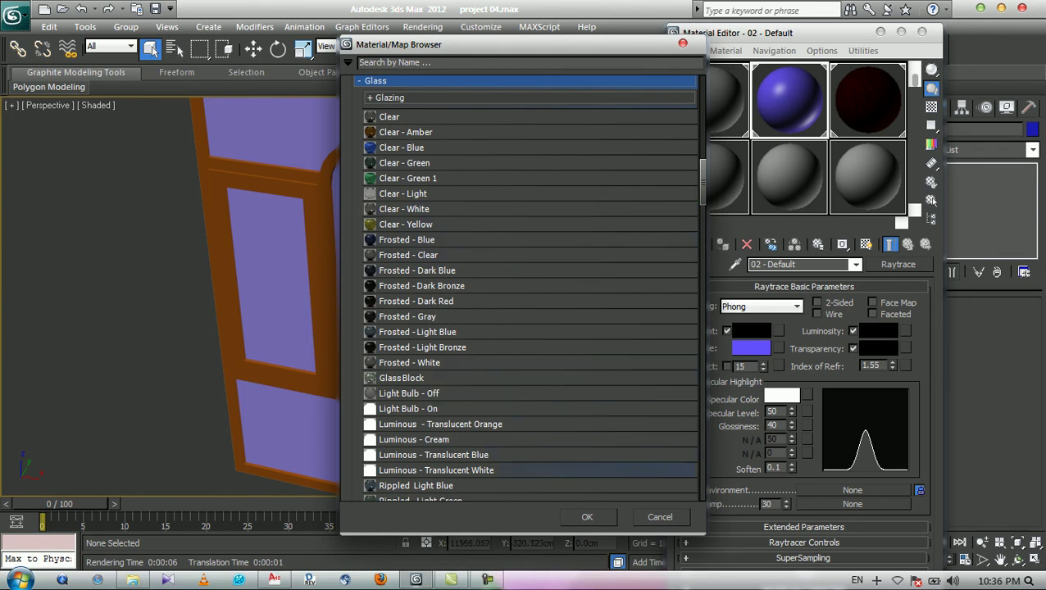
click(419, 486)
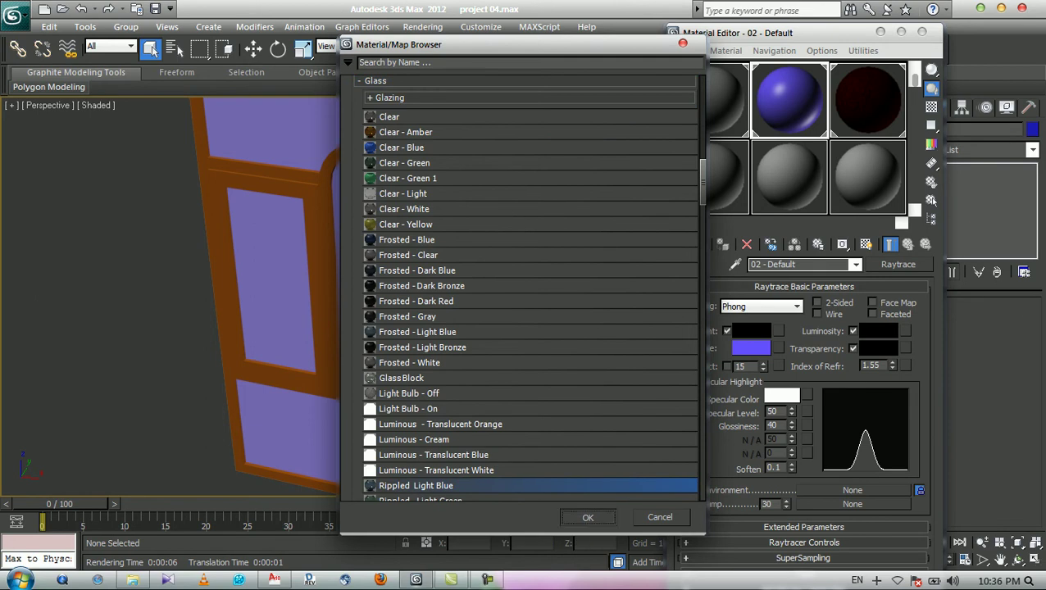
click(587, 517)
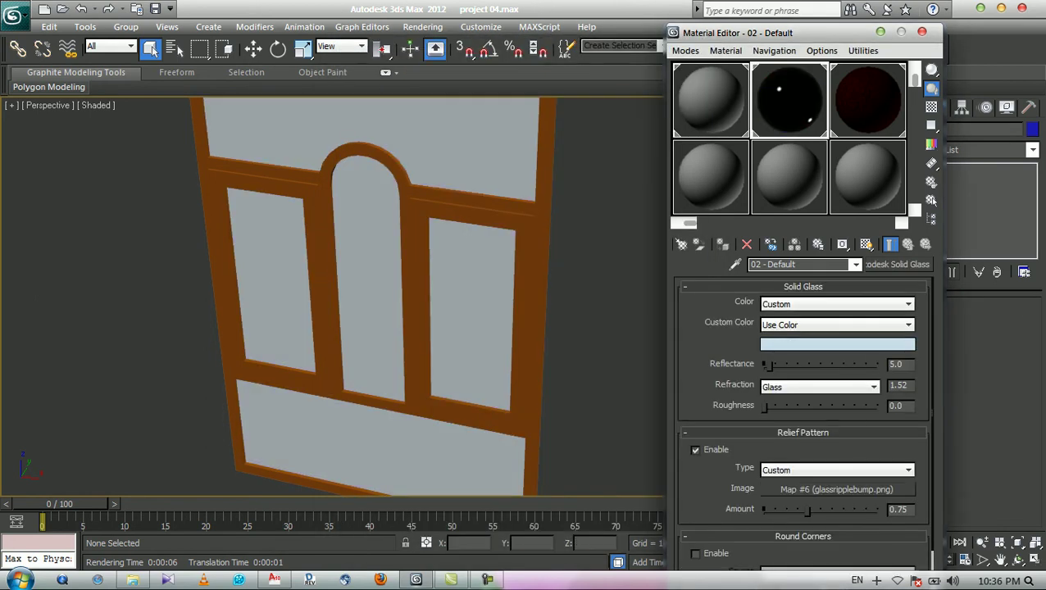
- Render the Perspective view, examine the window with its new glass material and close the render window
drag(828, 32, 854, 142)
click(929, 50)
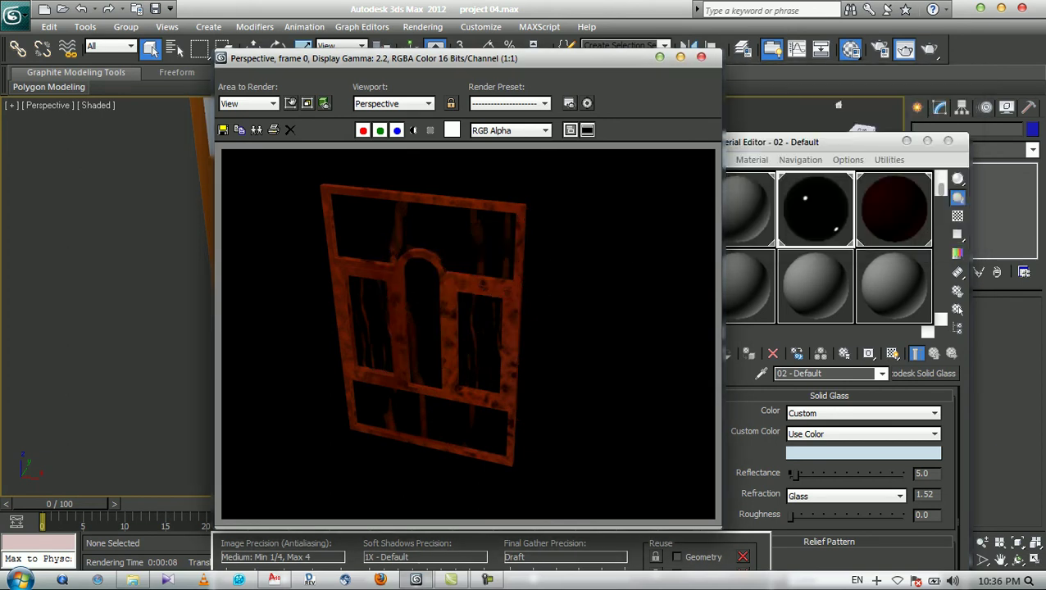
scroll(472, 267, up, 1)
scroll(467, 328, down, 1)
click(701, 57)
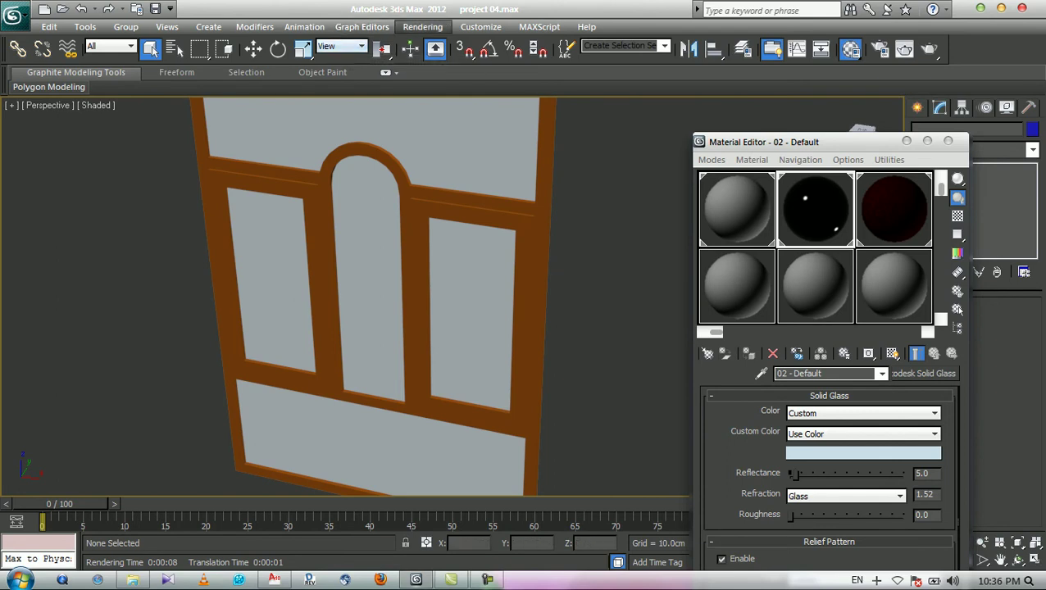
click(422, 27)
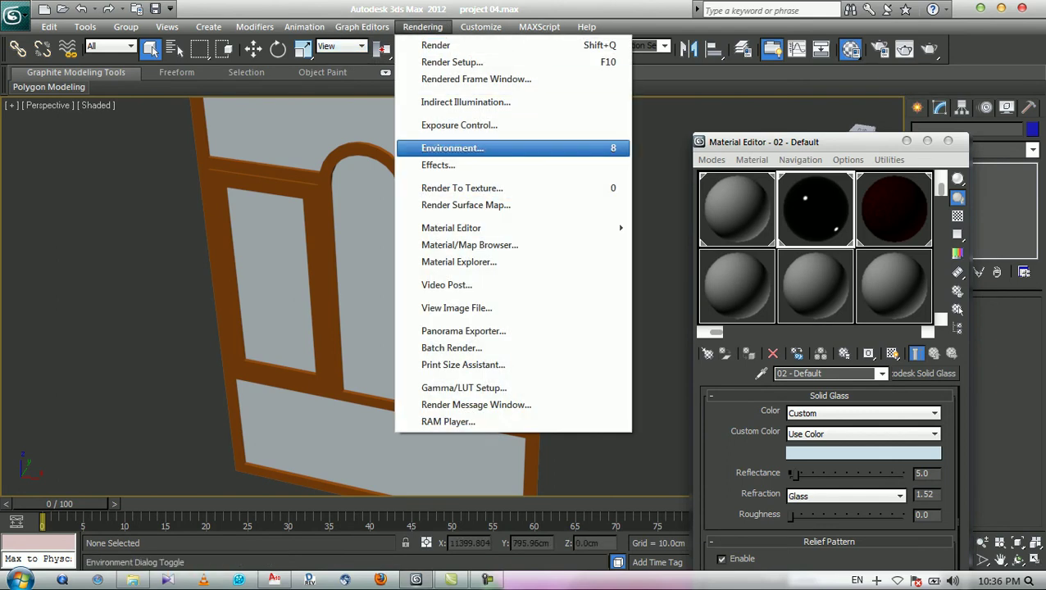
click(451, 147)
click(497, 193)
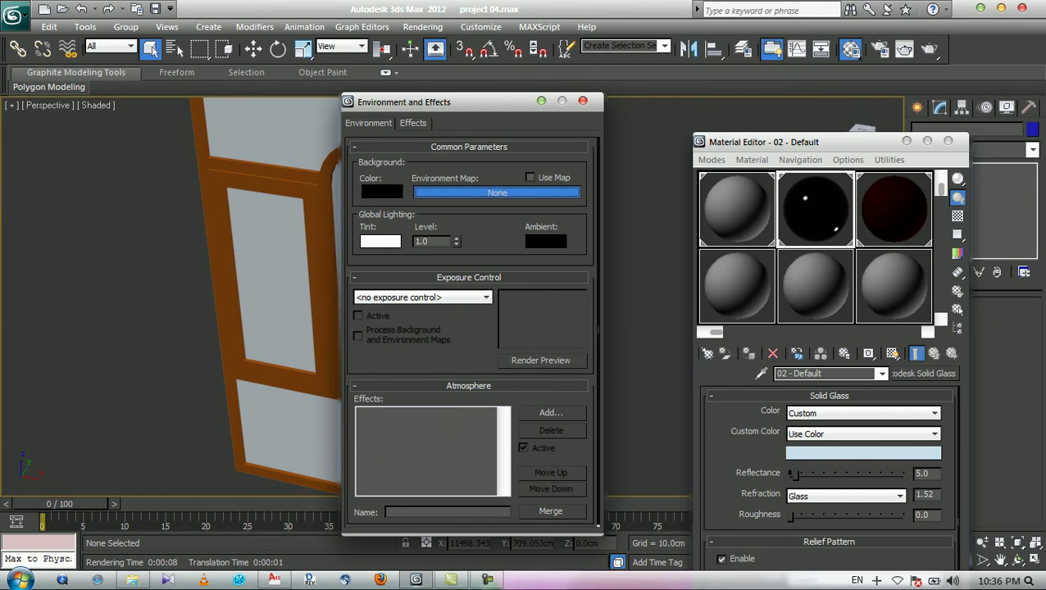
click(496, 193)
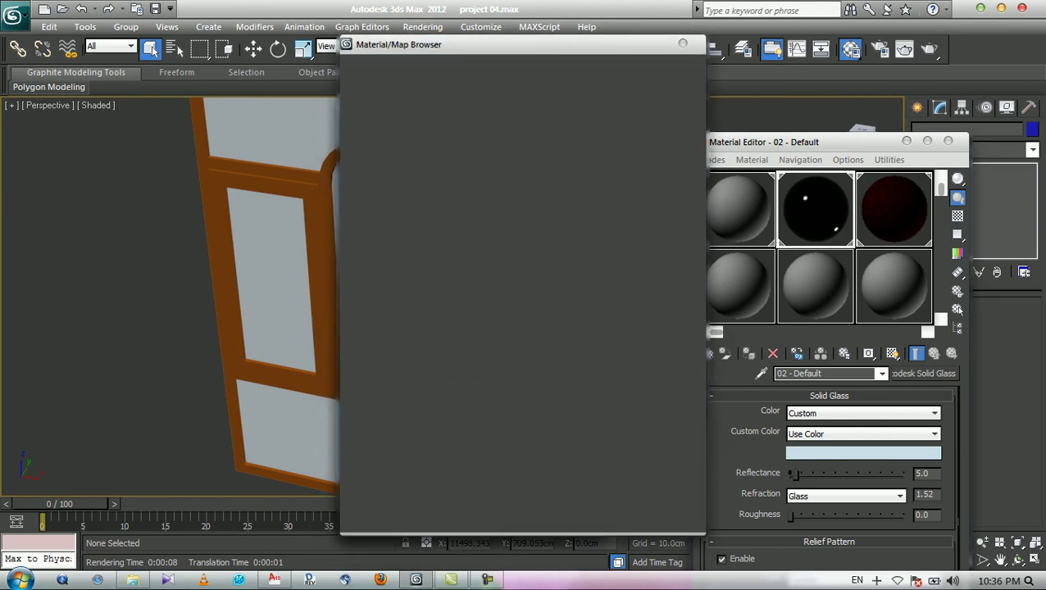
click(734, 404)
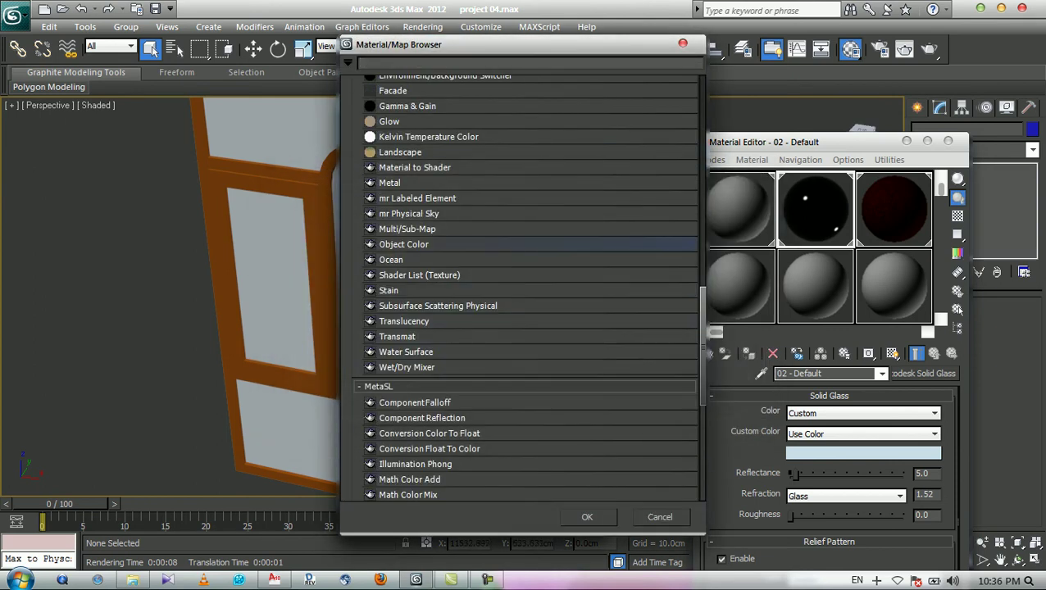
drag(703, 346, 703, 134)
scroll(522, 287, down, 5)
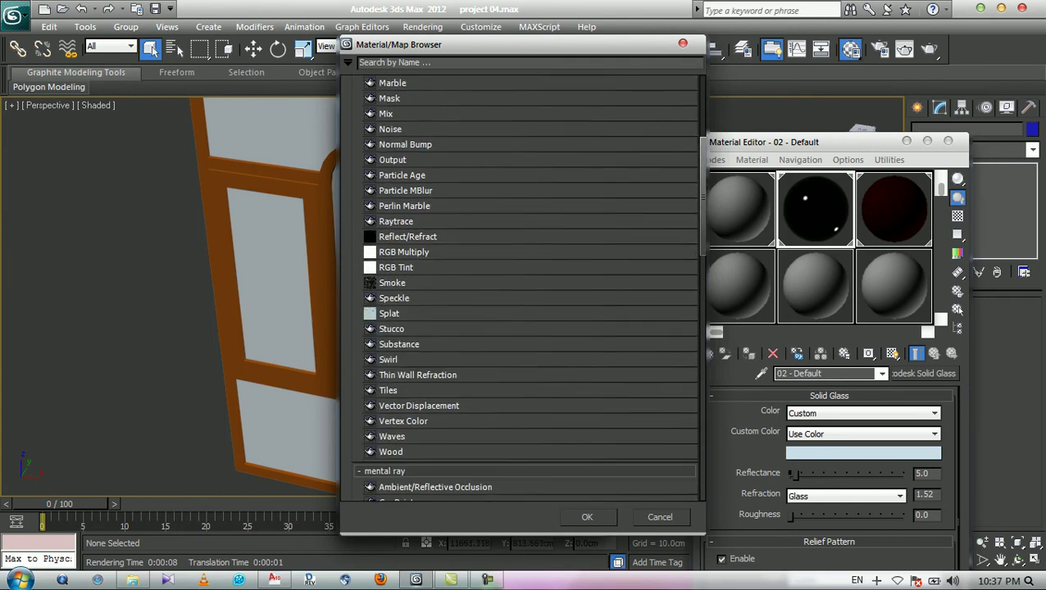
scroll(522, 287, up, 5)
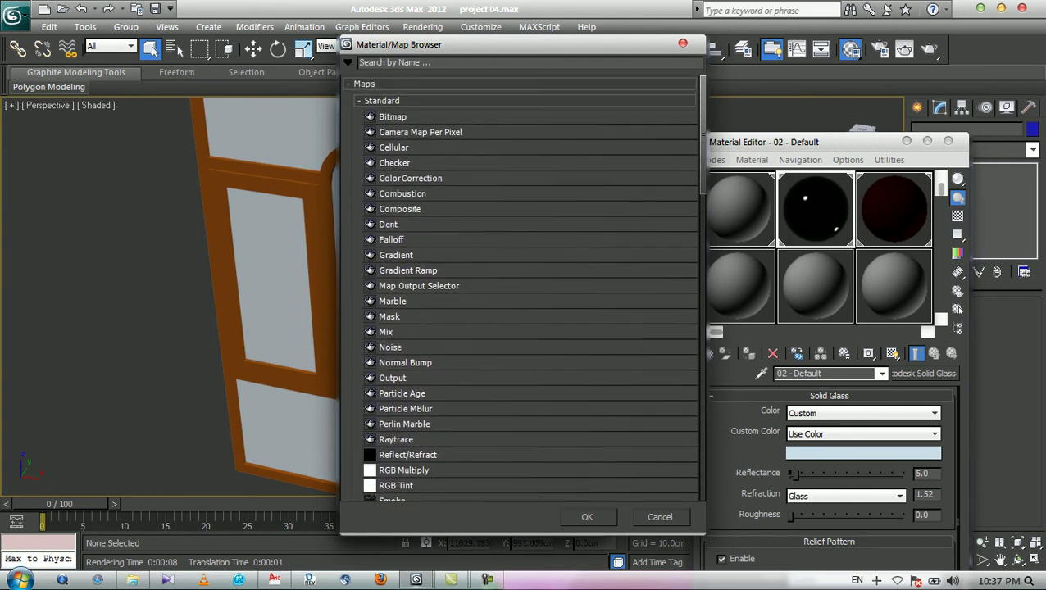
double_click(395, 116)
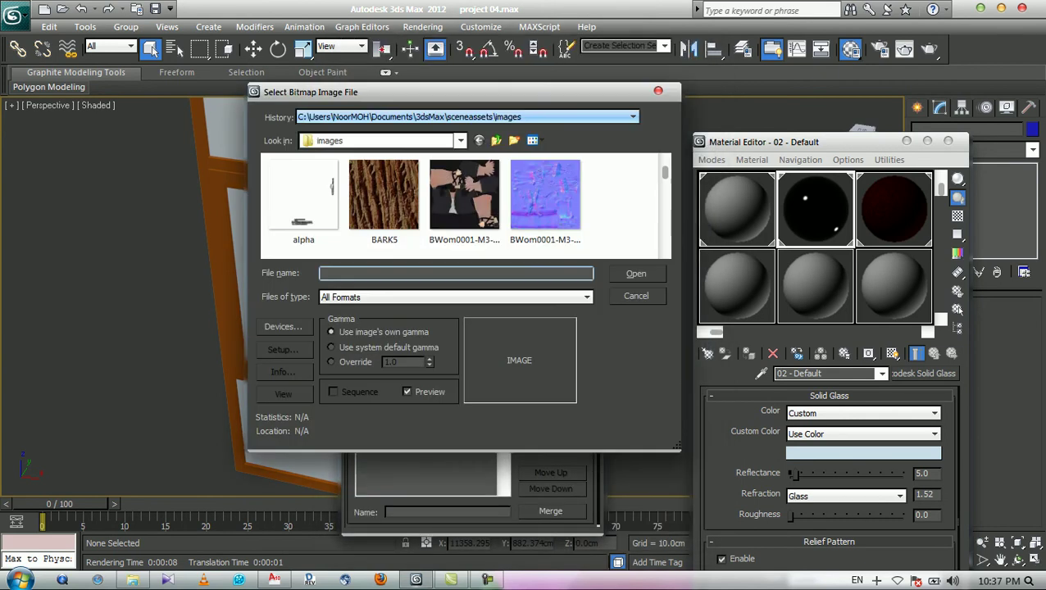
click(461, 140)
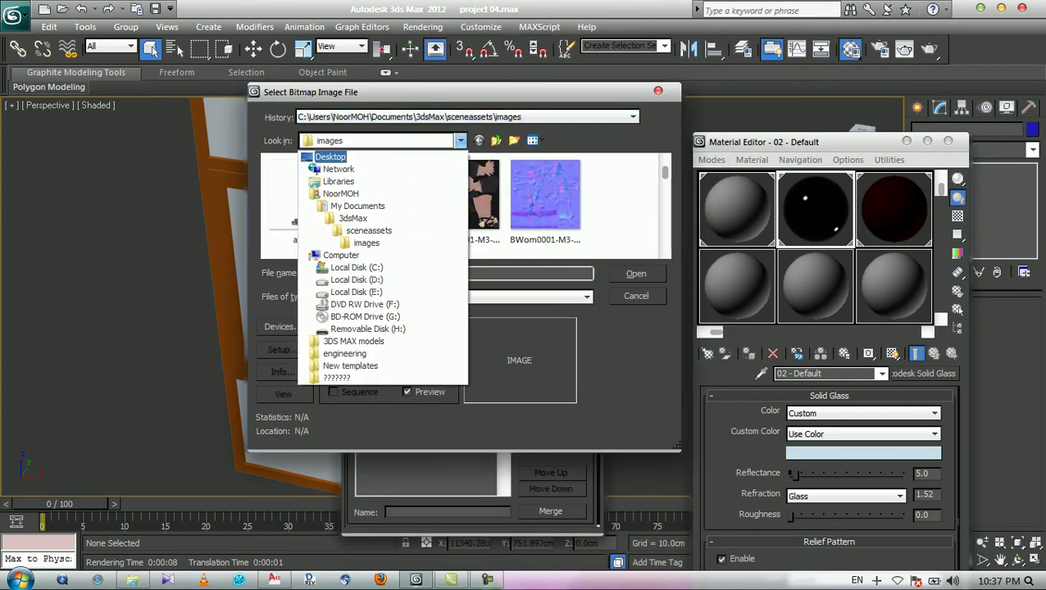
click(330, 157)
scroll(466, 205, down, 3)
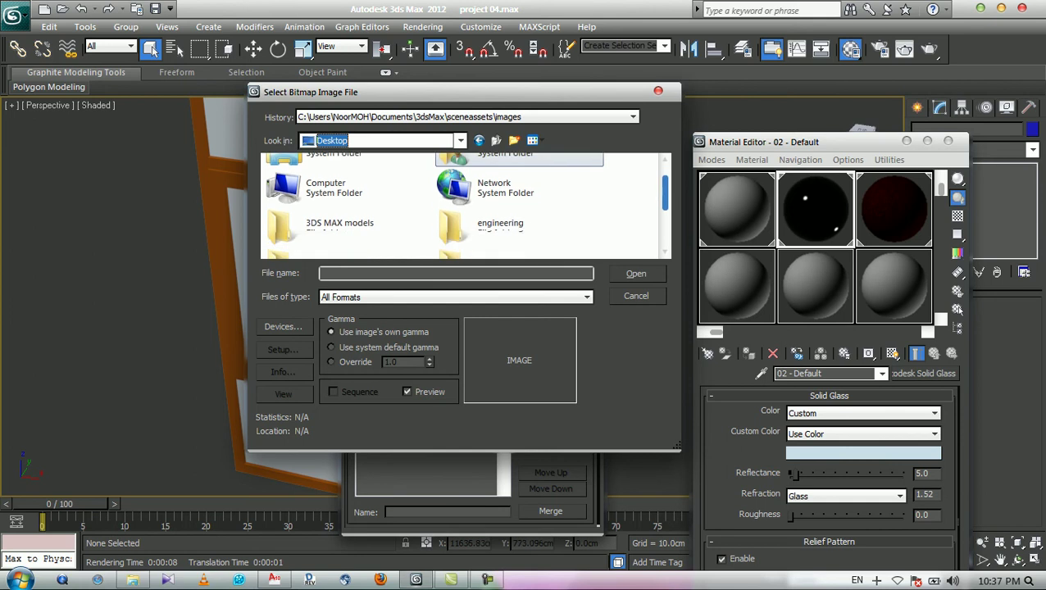
scroll(466, 205, down, 1)
scroll(465, 205, up, 3)
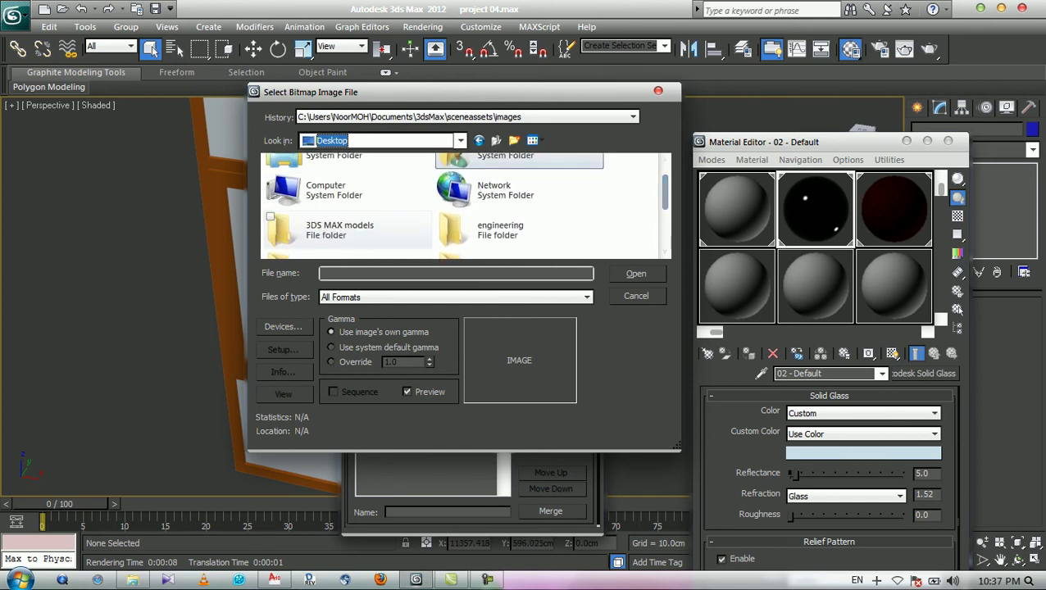
double_click(339, 227)
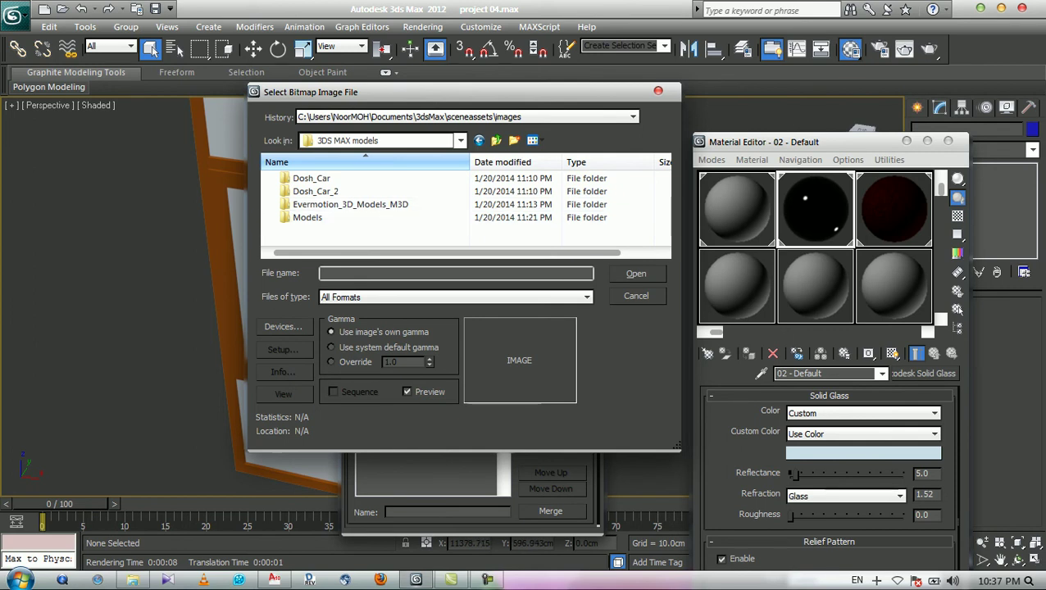
key(Escape)
click(583, 101)
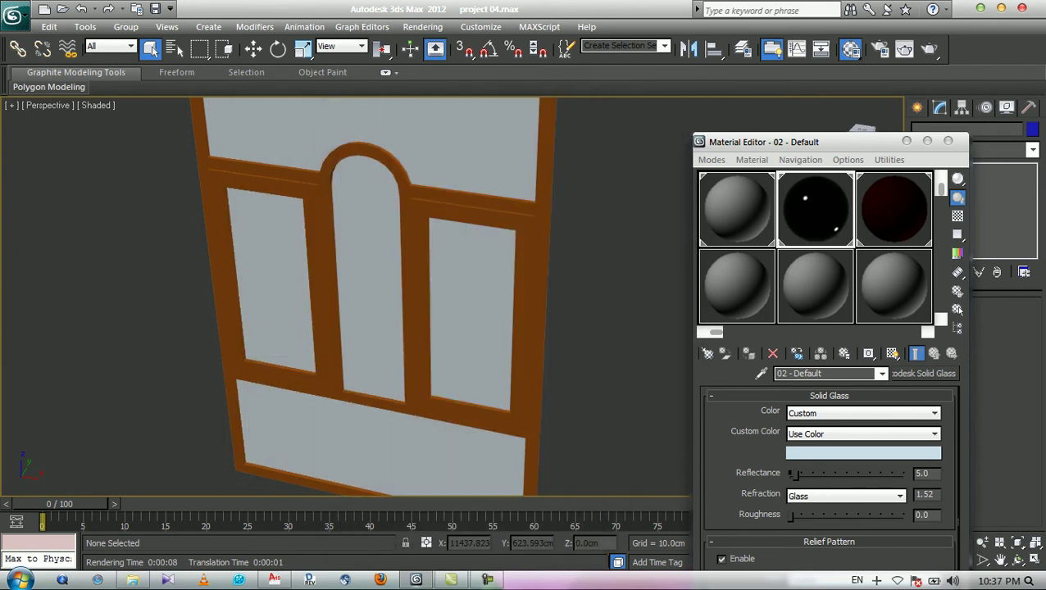
- Select the isolated window group and review its 02 - Default glass and 03 - Default wood materials in the Material Editor
scroll(451, 297, down, 10)
scroll(449, 296, up, 10)
click(443, 296)
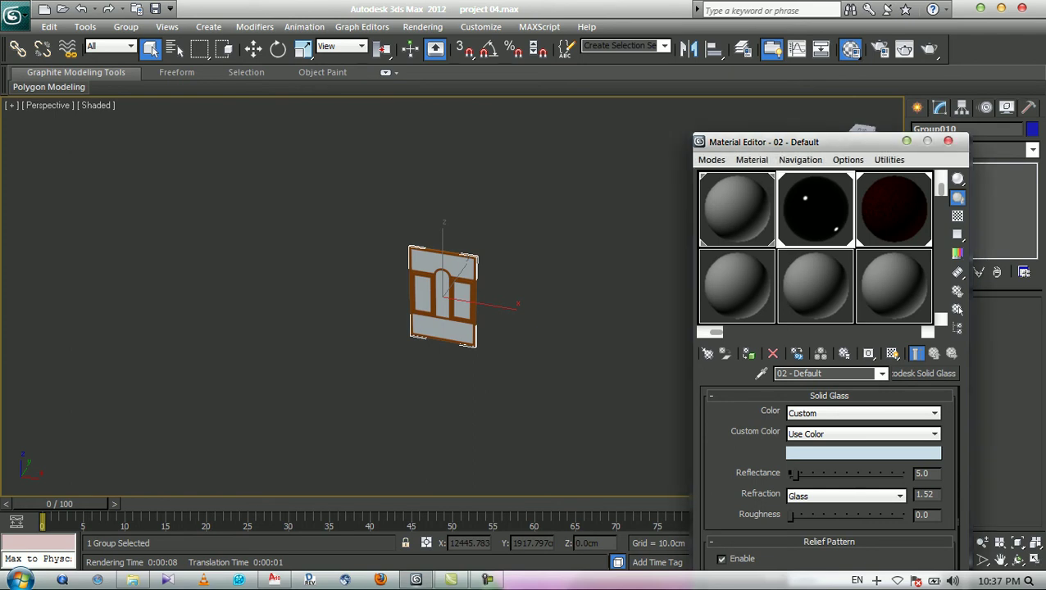
drag(779, 142, 737, 137)
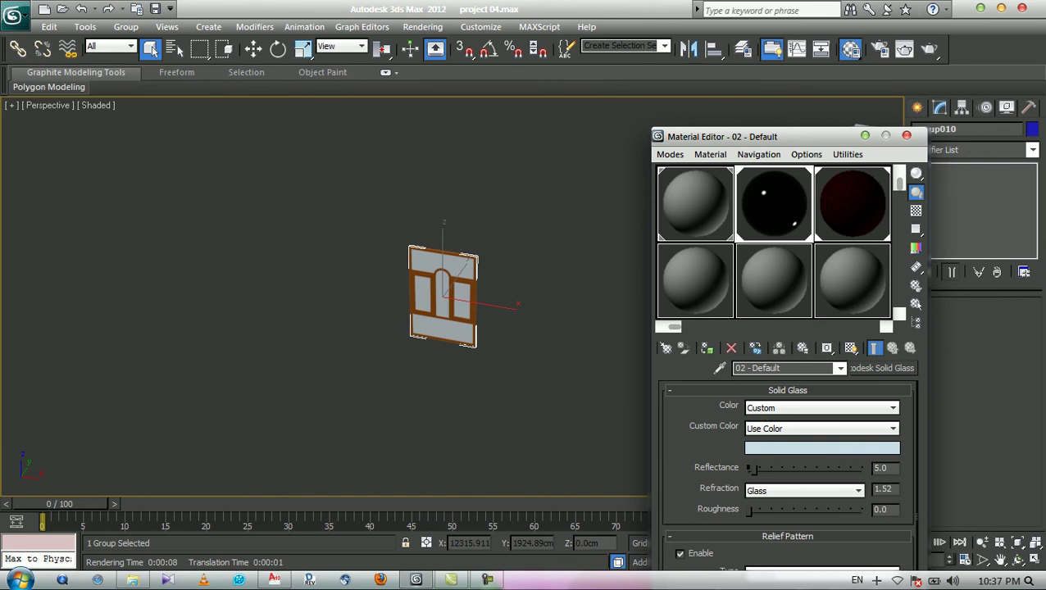
scroll(460, 314, up, 6)
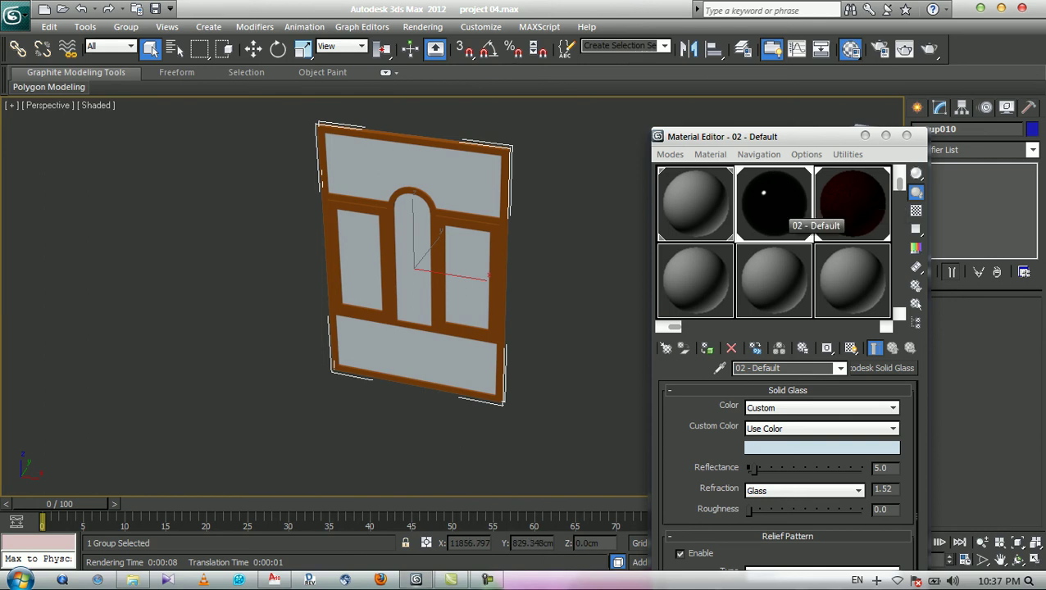
drag(738, 136, 725, 62)
click(839, 132)
click(762, 131)
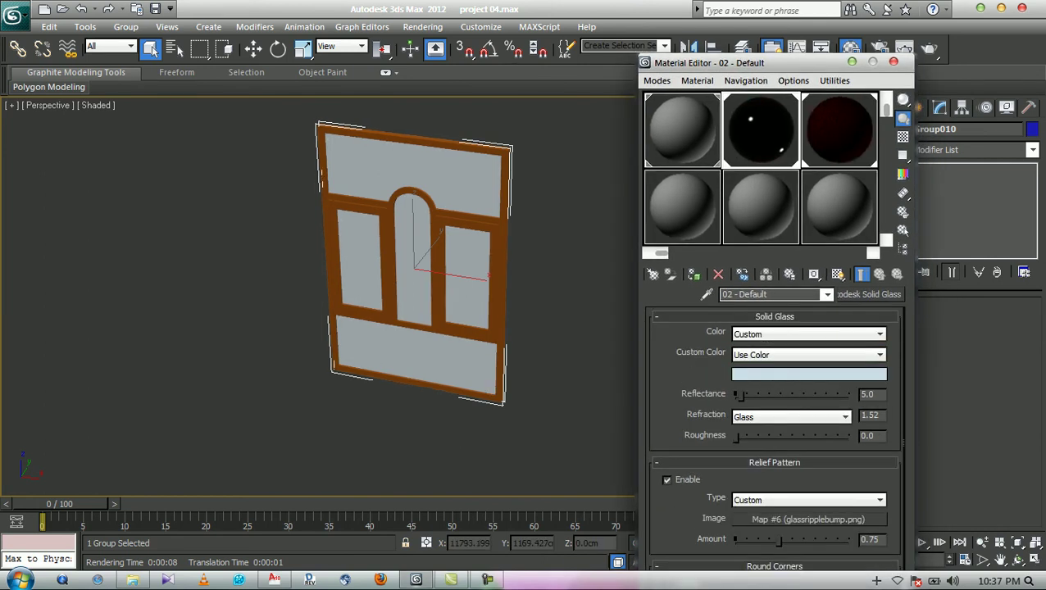
click(840, 131)
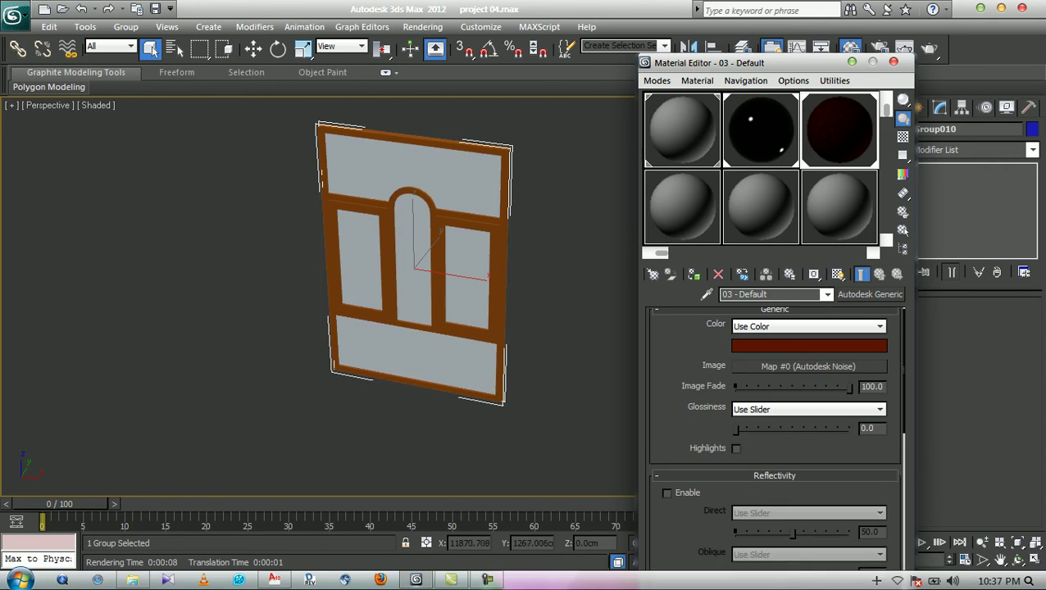
- Close the Material Editor, deselect the window group and bring the rest of the building back into view
drag(755, 64, 752, 68)
click(891, 67)
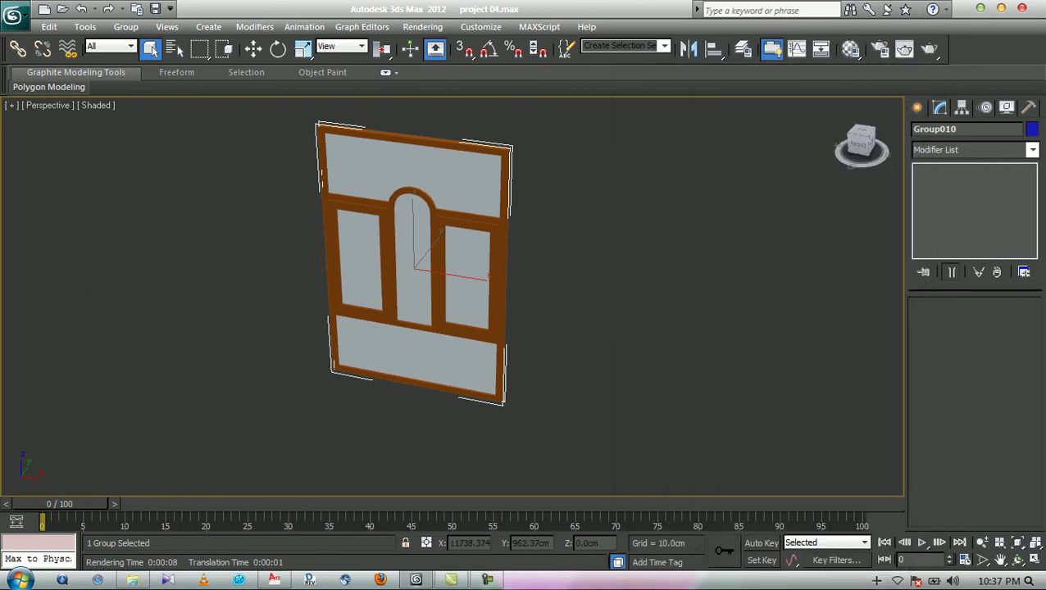
click(592, 203)
right_click(592, 204)
click(621, 137)
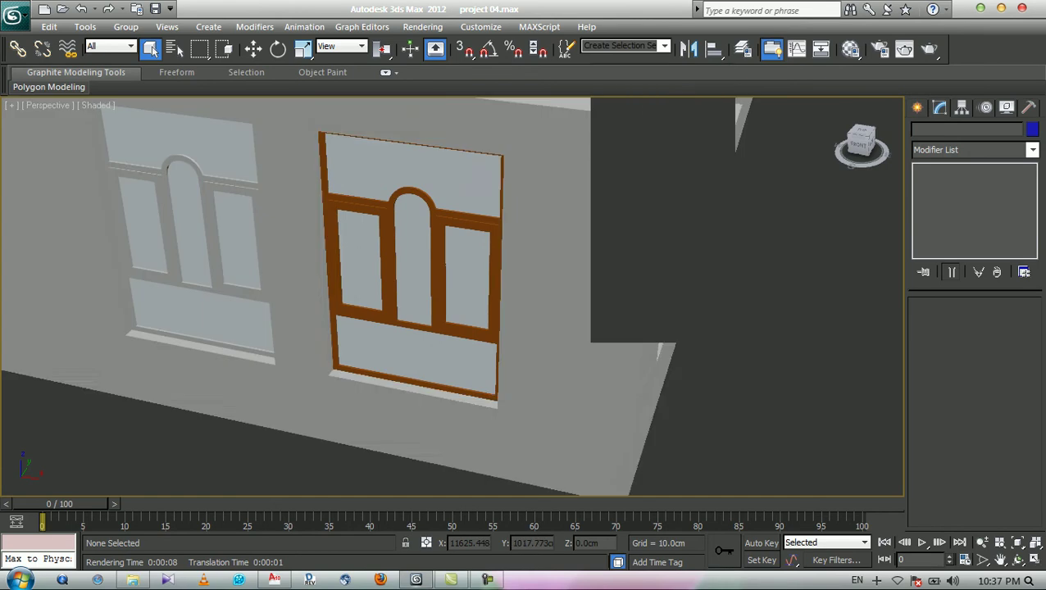
- Select the second arched window group and assign the 03 - Default wood material to its casement frames as an object assignment
middle_drag(410, 262, 685, 291)
scroll(453, 296, up, 3)
middle_drag(475, 246, 478, 274)
click(478, 273)
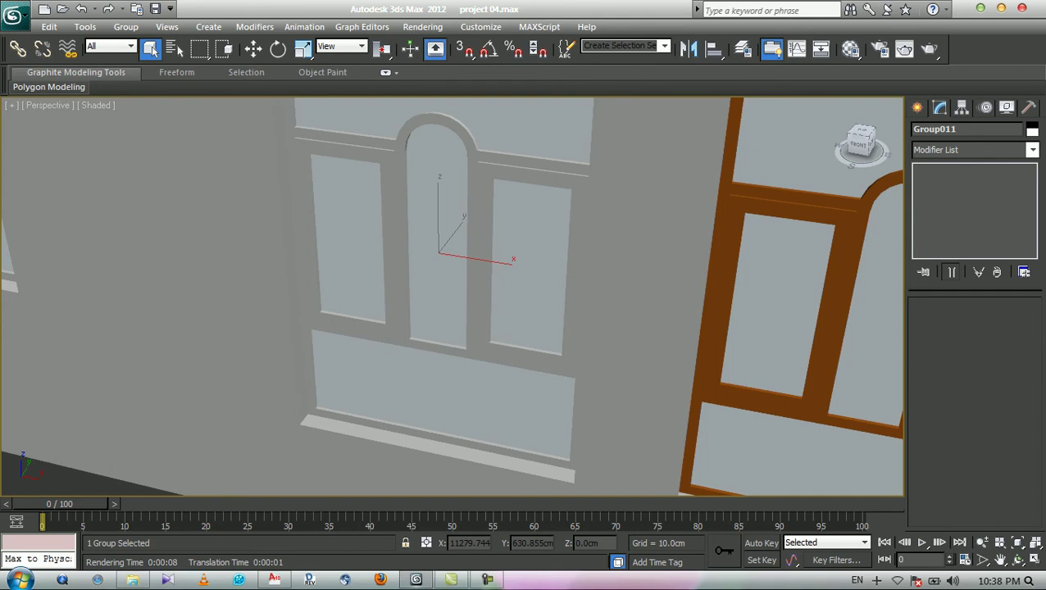
scroll(478, 273, down, 4)
middle_drag(478, 273, 514, 284)
scroll(514, 284, up, 2)
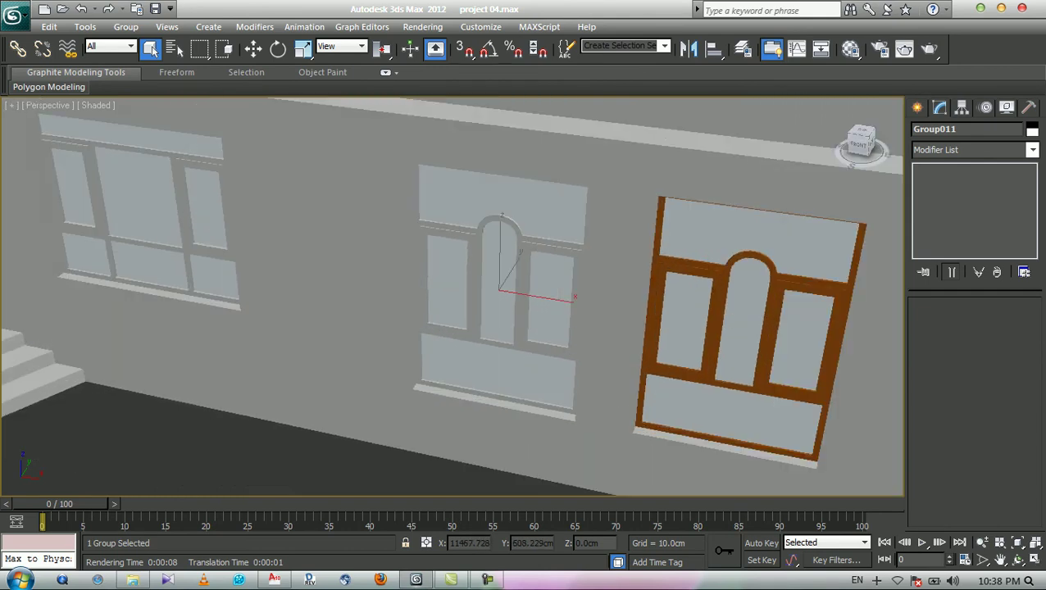
scroll(454, 298, up, 3)
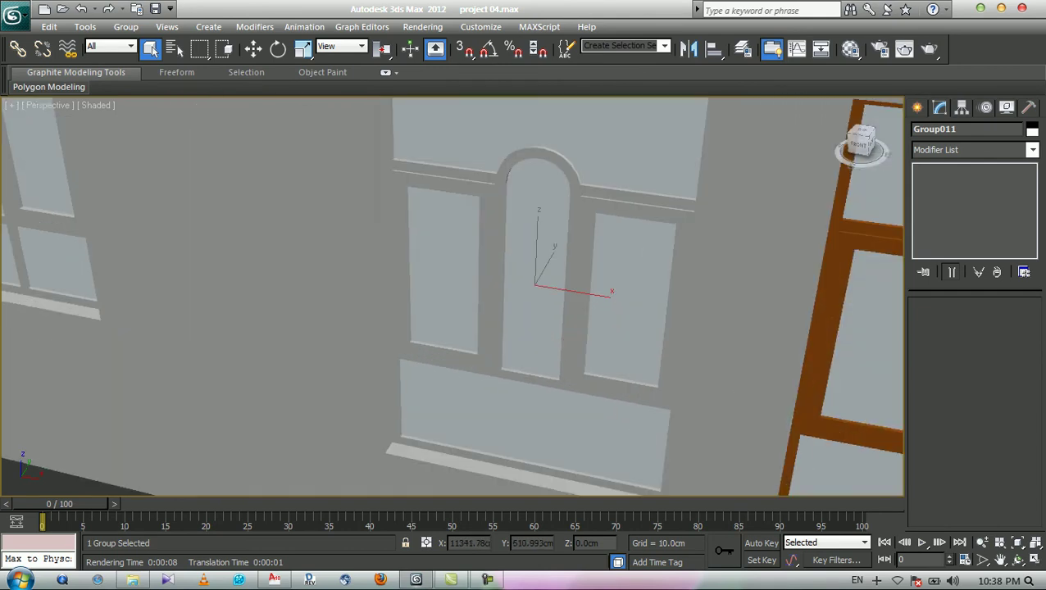
key(m)
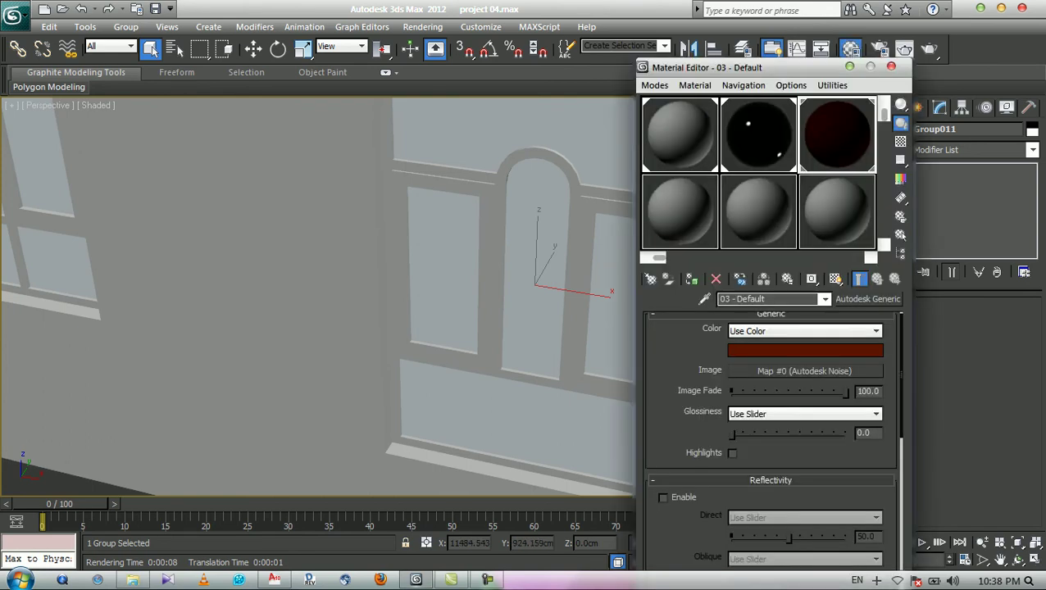
drag(838, 135, 581, 246)
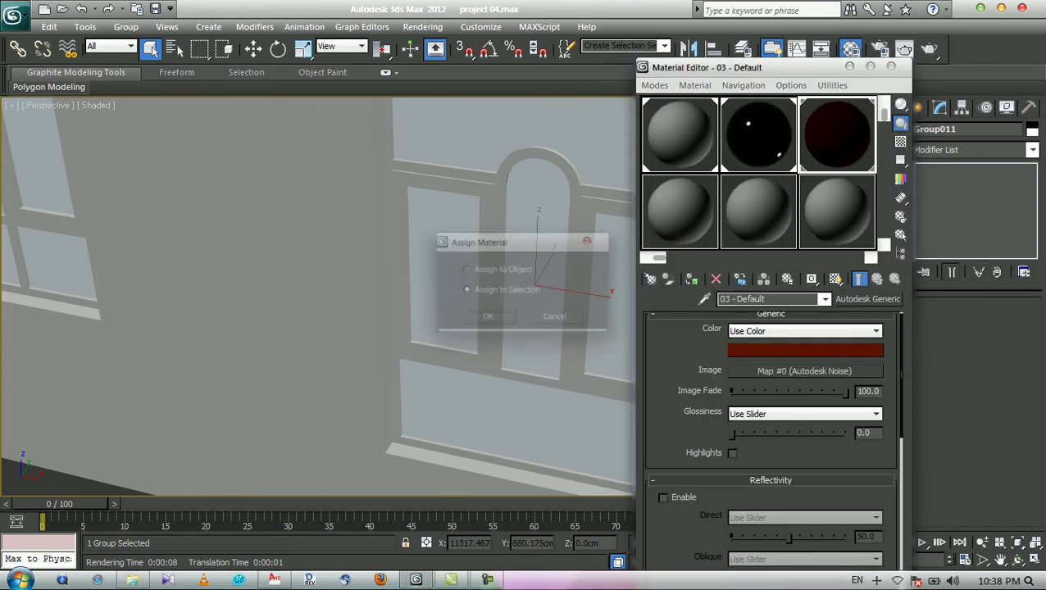
click(465, 271)
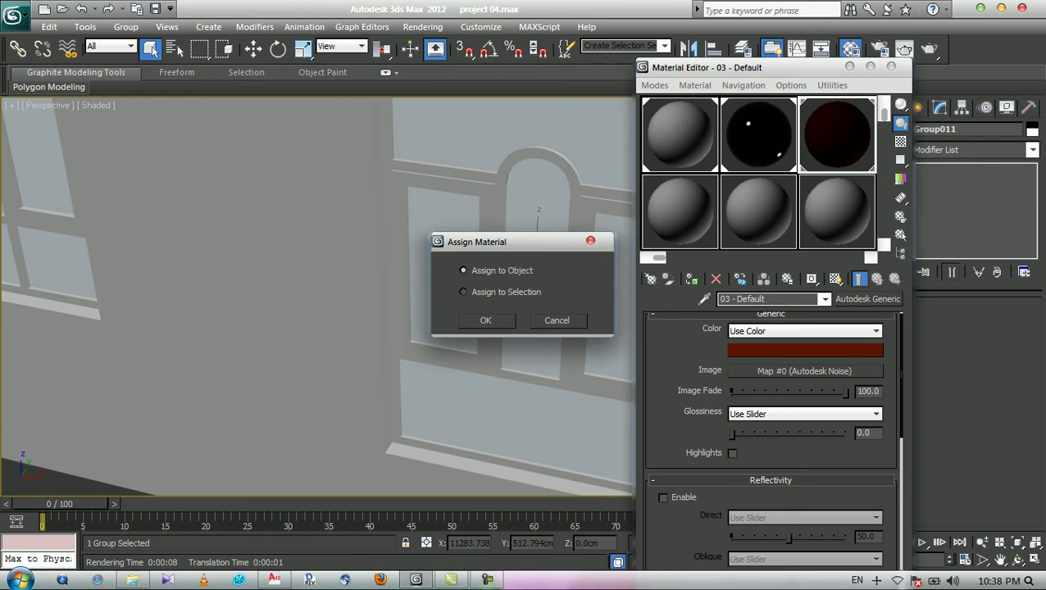
key(Return)
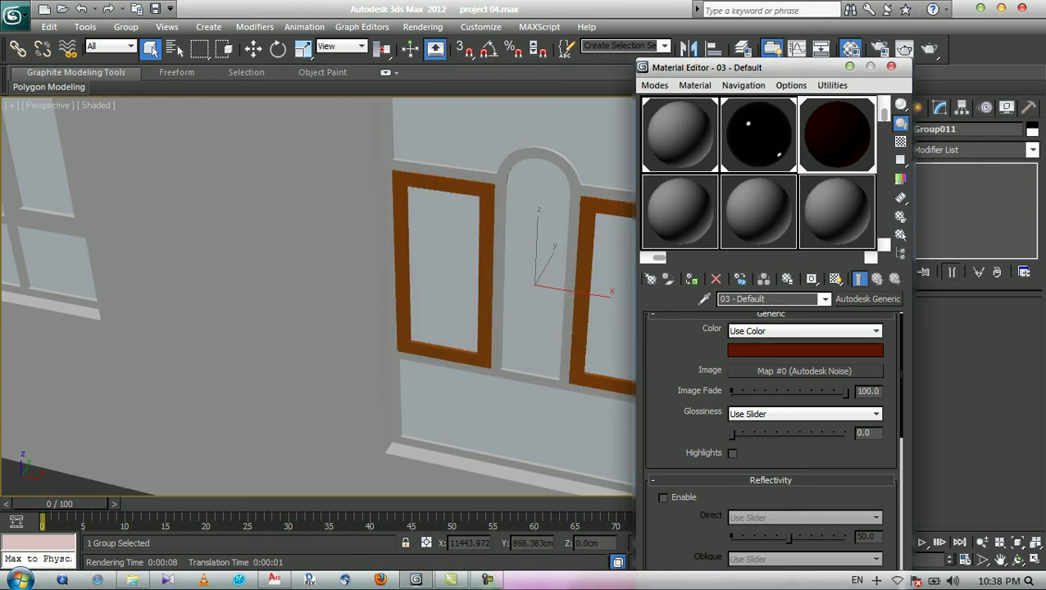
- Try assigning the 03 - Default wood material to the whole selected window group and undo that assignment
drag(838, 134, 581, 246)
click(485, 321)
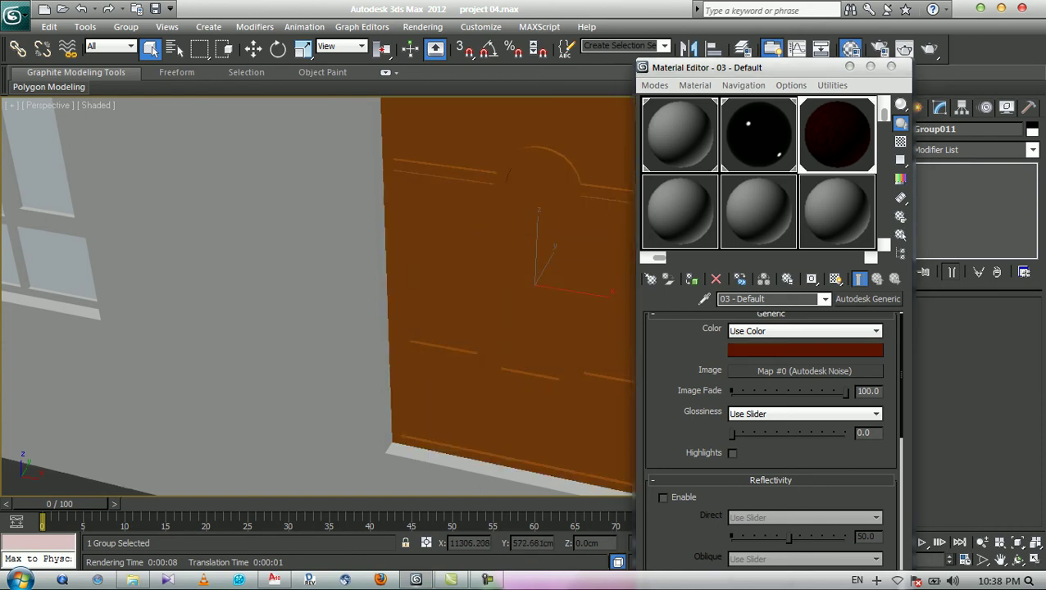
key(ctrl+z)
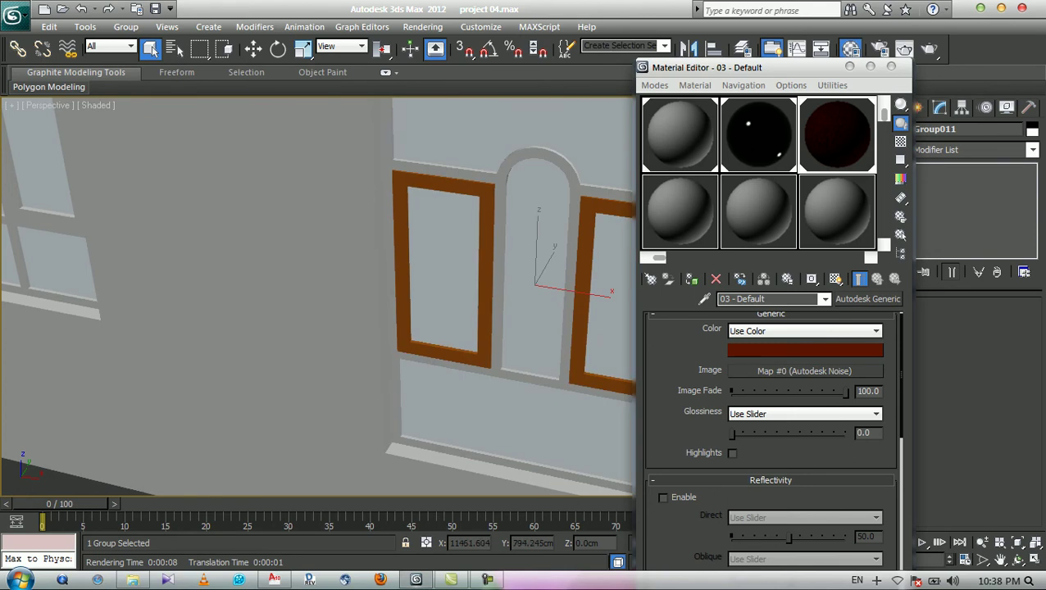
- Assign the 03 - Default wood material to only the main frame object of the second arched window
click(837, 134)
drag(837, 134, 575, 238)
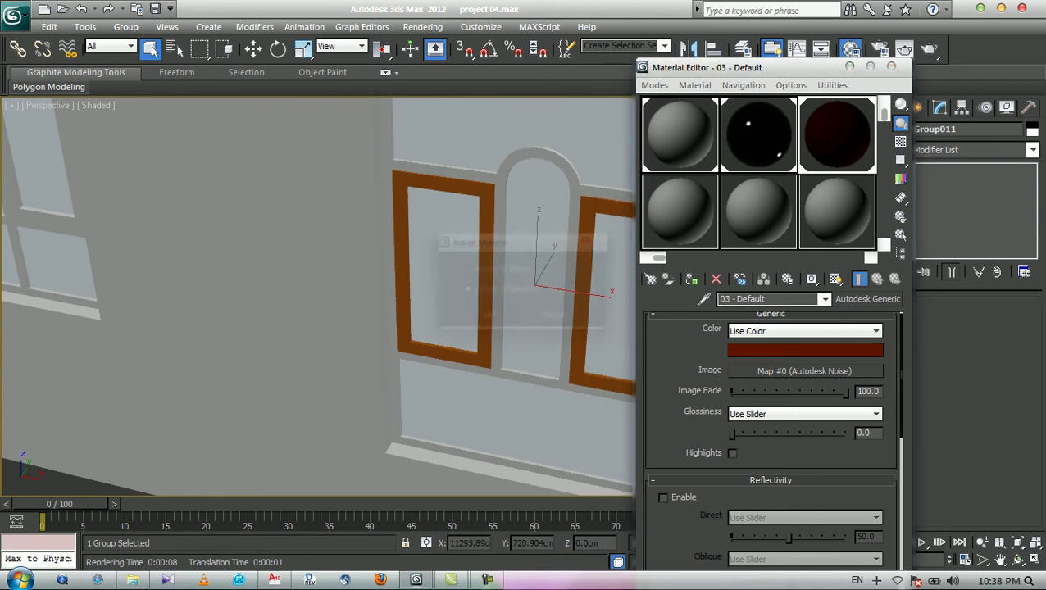
click(464, 271)
click(486, 321)
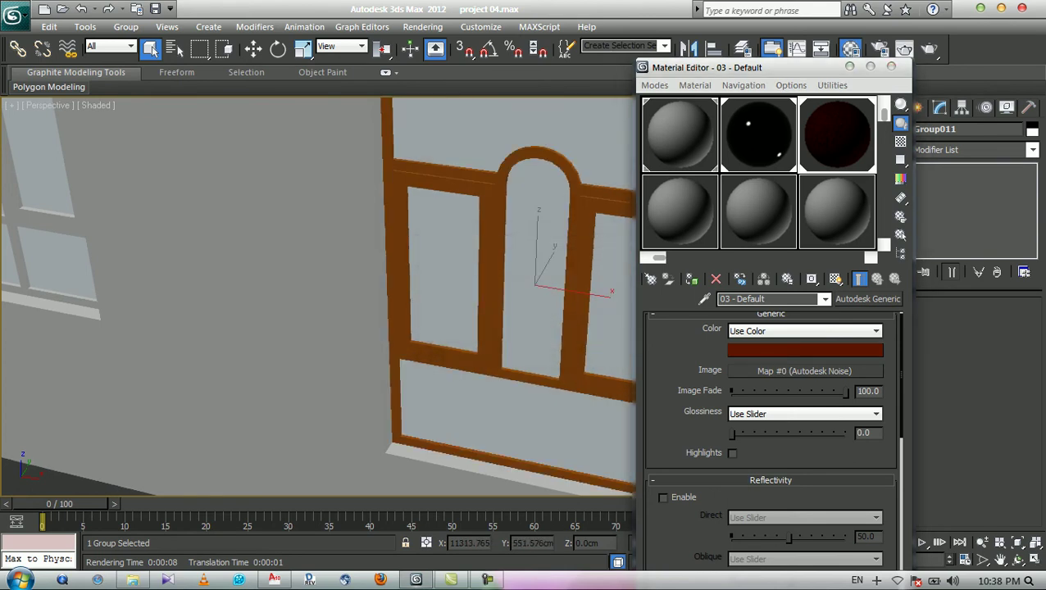
- Assign the 03 - Default wood material to the frames of the rectangular window between the arched windows and the entrance steps
scroll(318, 296, down, 5)
middle_drag(319, 296, 467, 348)
scroll(467, 349, up, 2)
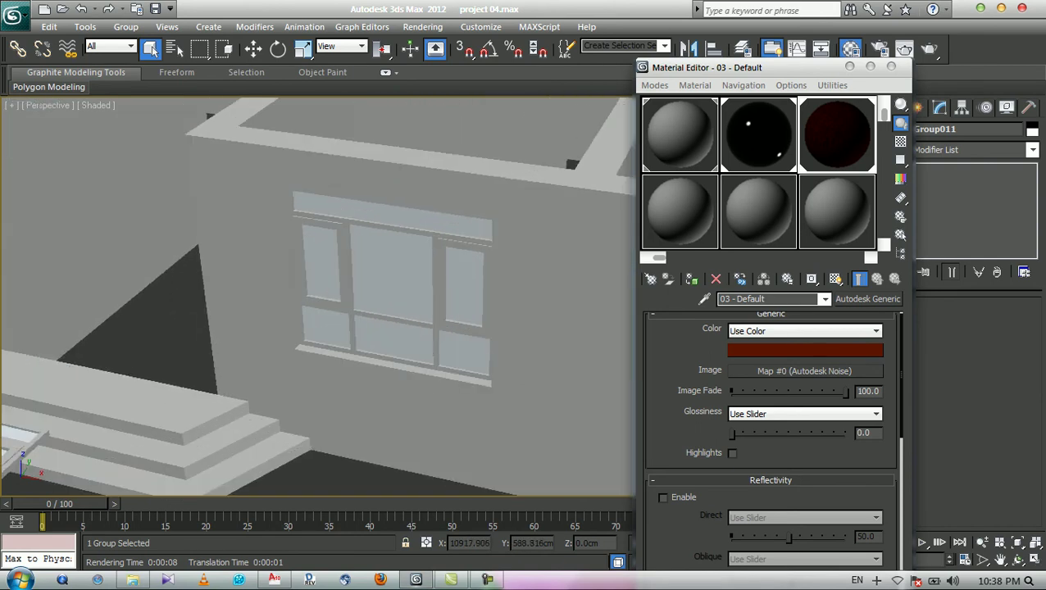
scroll(394, 287, up, 3)
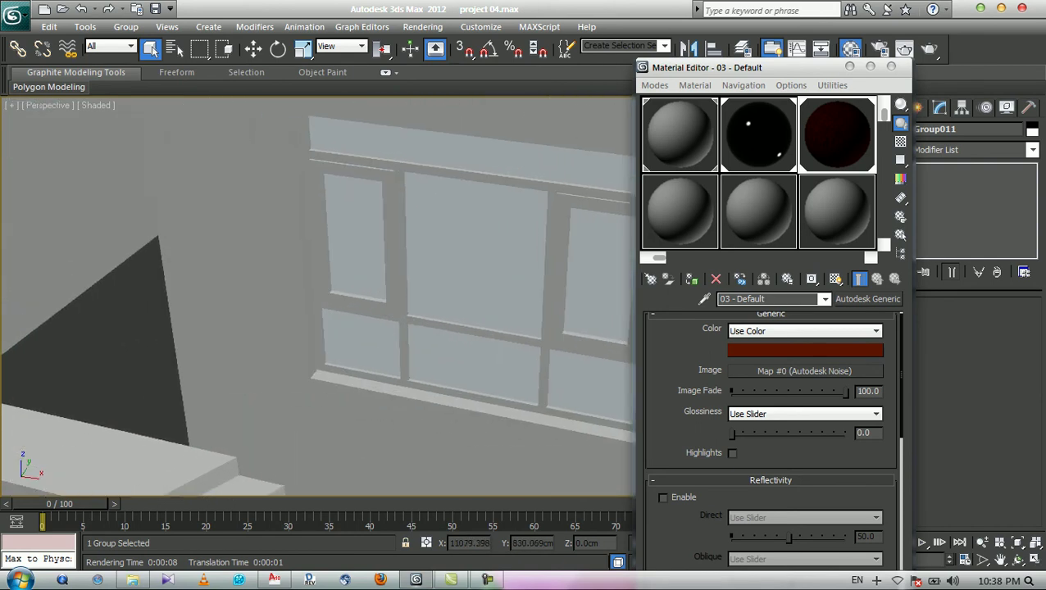
drag(823, 134, 561, 263)
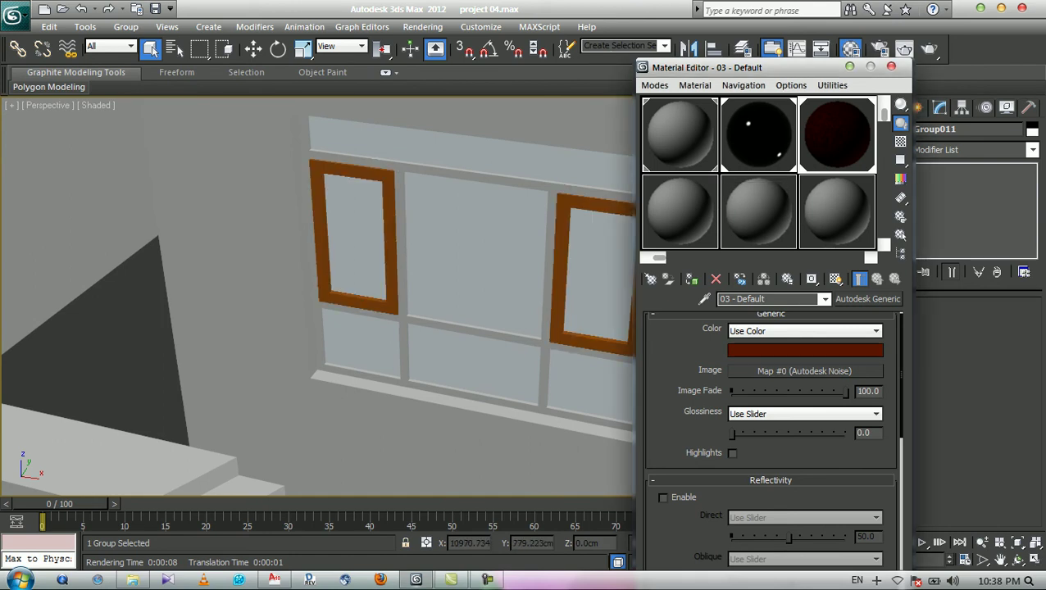
- Assign the 03 - Default wood material to the casement and main frames of the rectangular window across the entrance steps
scroll(459, 279, down, 10)
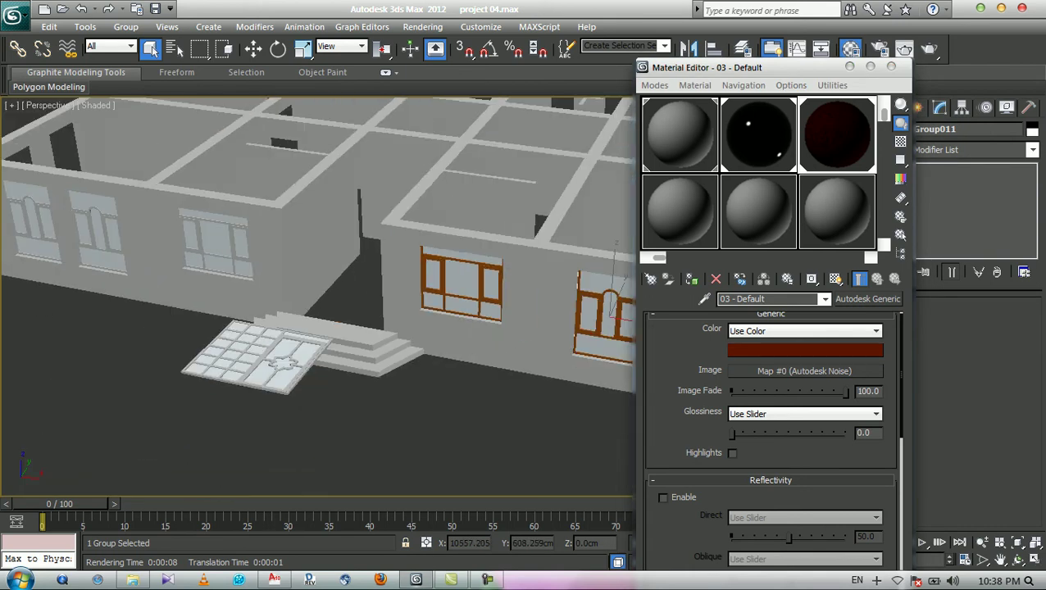
scroll(123, 241, up, 10)
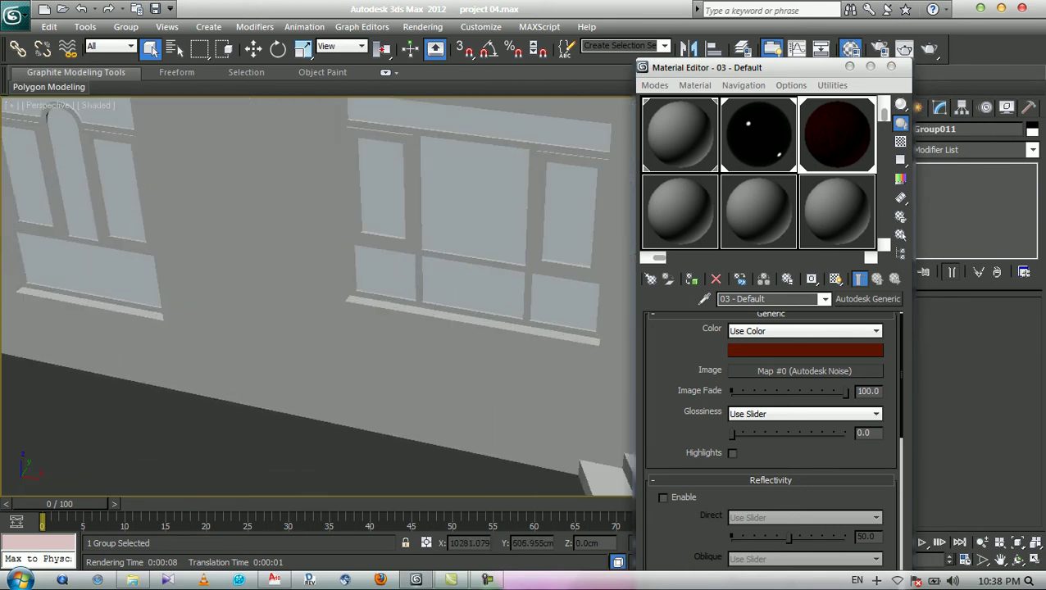
scroll(123, 242, up, 3)
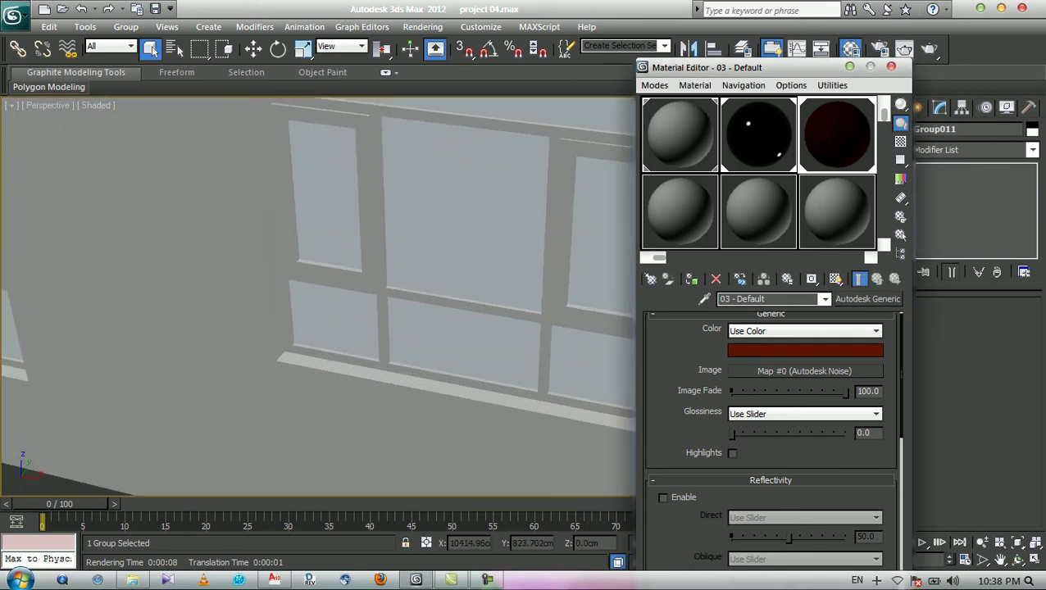
drag(838, 134, 367, 205)
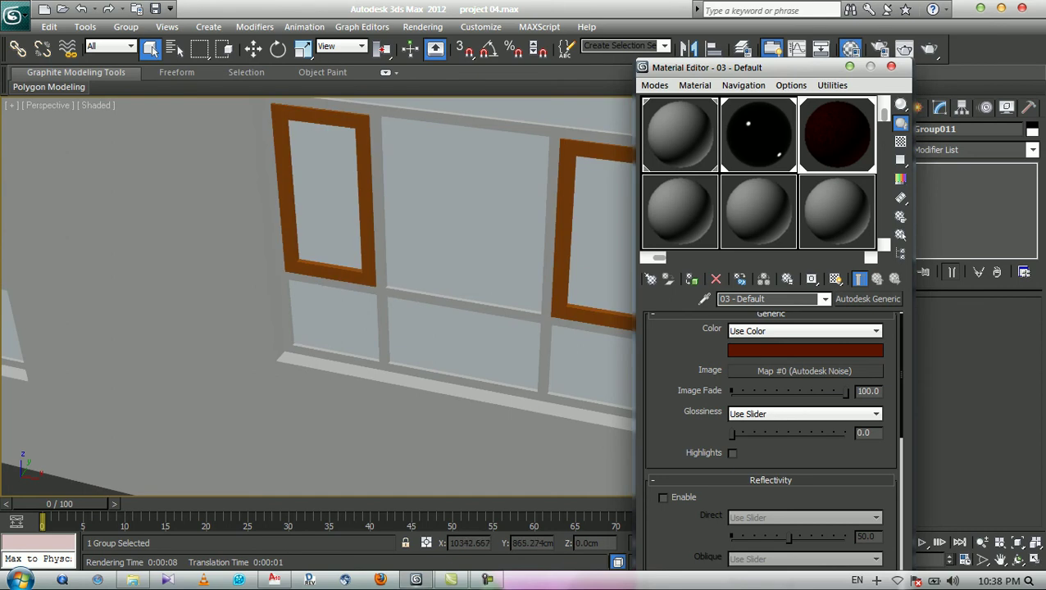
drag(837, 134, 550, 246)
- Examine the two arched windows with unpainted frames at the far end of the facade
scroll(456, 296, down, 5)
middle_drag(312, 296, 556, 311)
scroll(383, 296, down, 2)
scroll(455, 296, up, 4)
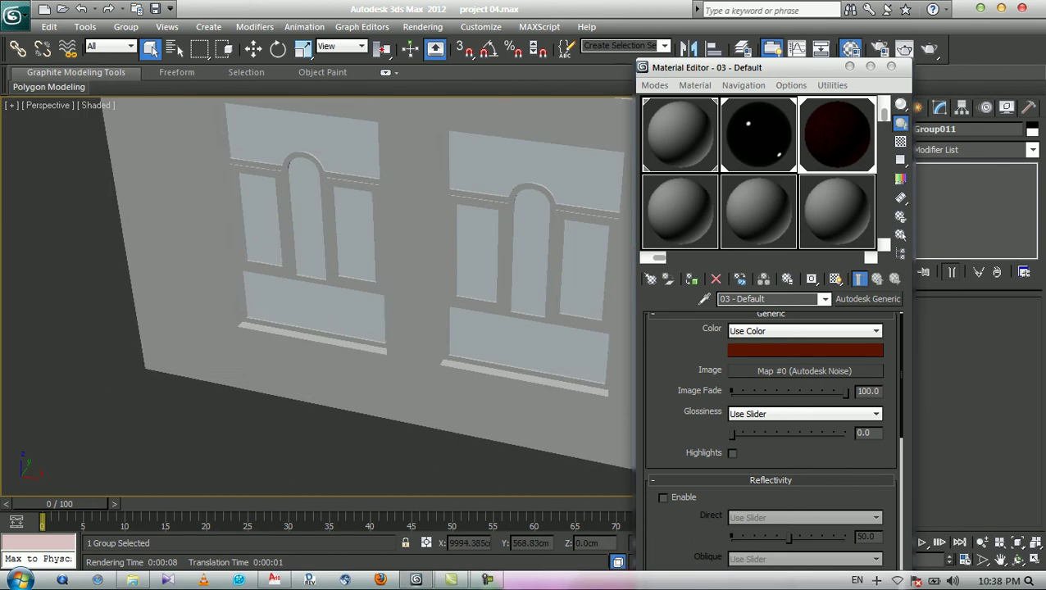
middle_drag(456, 296, 374, 321)
scroll(374, 320, up, 3)
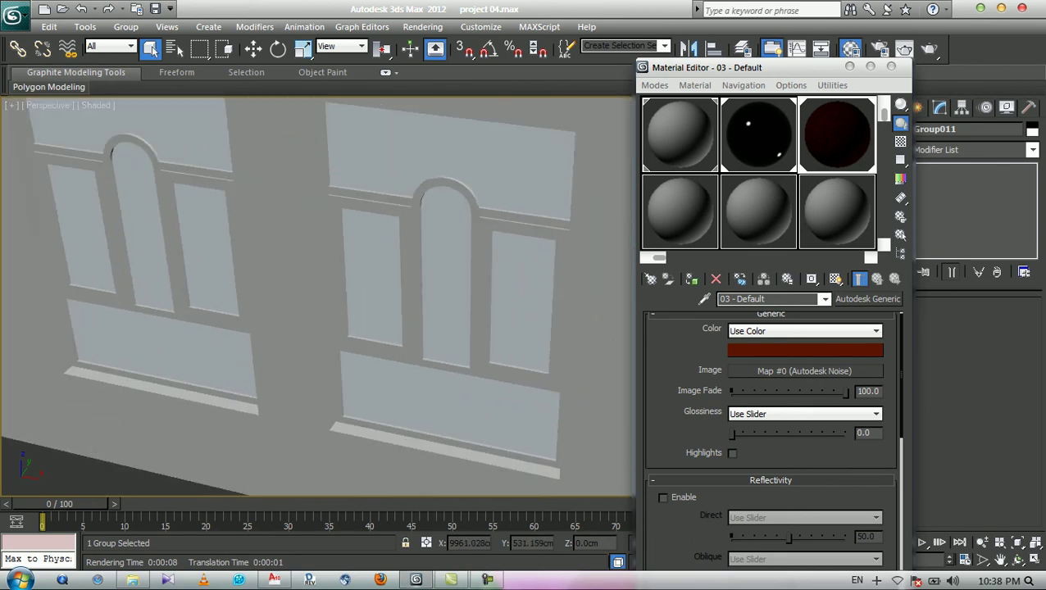
scroll(374, 321, down, 4)
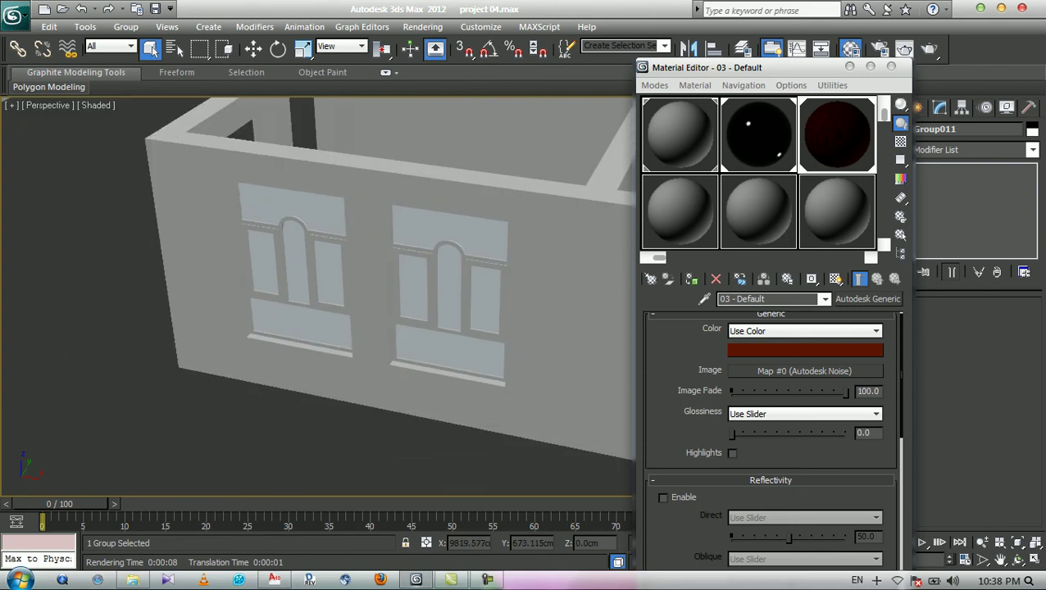
middle_drag(456, 296, 300, 294)
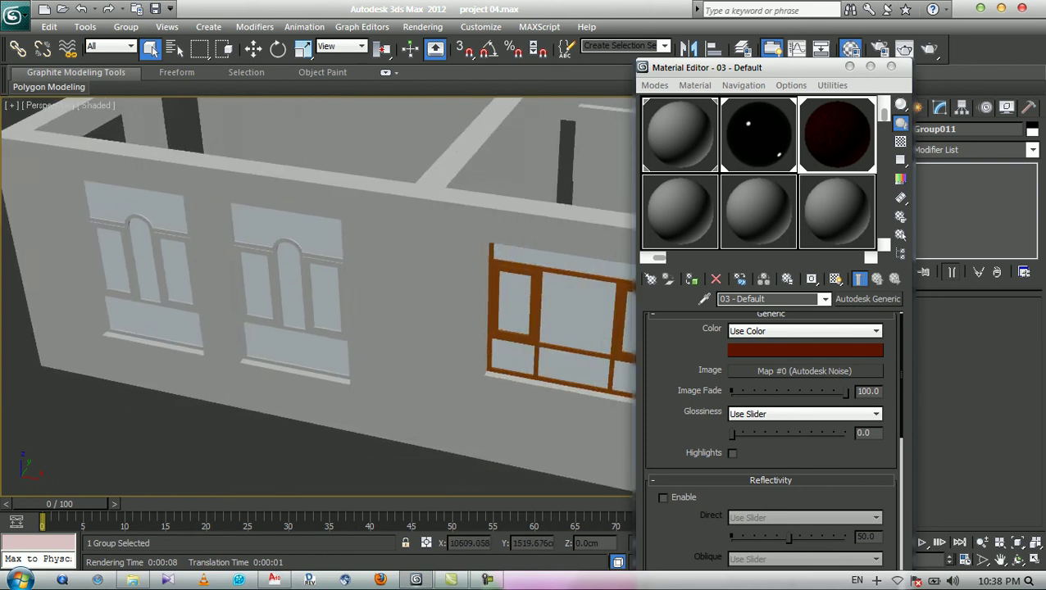
- Choose the 02 - Default glass material and examine the panes of the two wood-framed arched windows and the rectangular window beside them
click(757, 133)
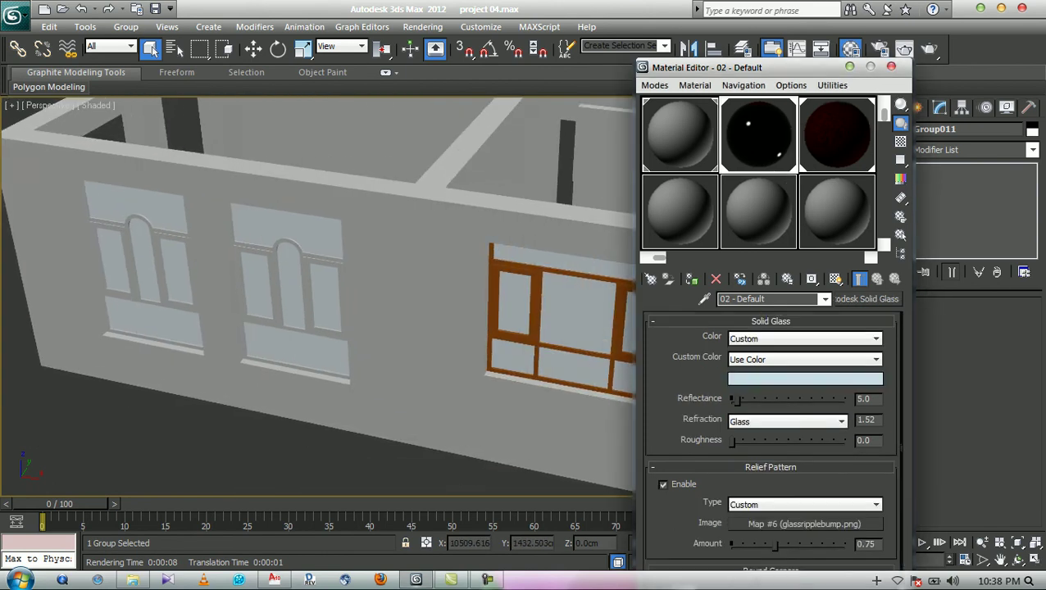
scroll(443, 313, down, 6)
middle_drag(505, 328, 264, 259)
middle_drag(629, 328, 519, 385)
scroll(446, 287, up, 6)
scroll(450, 320, up, 3)
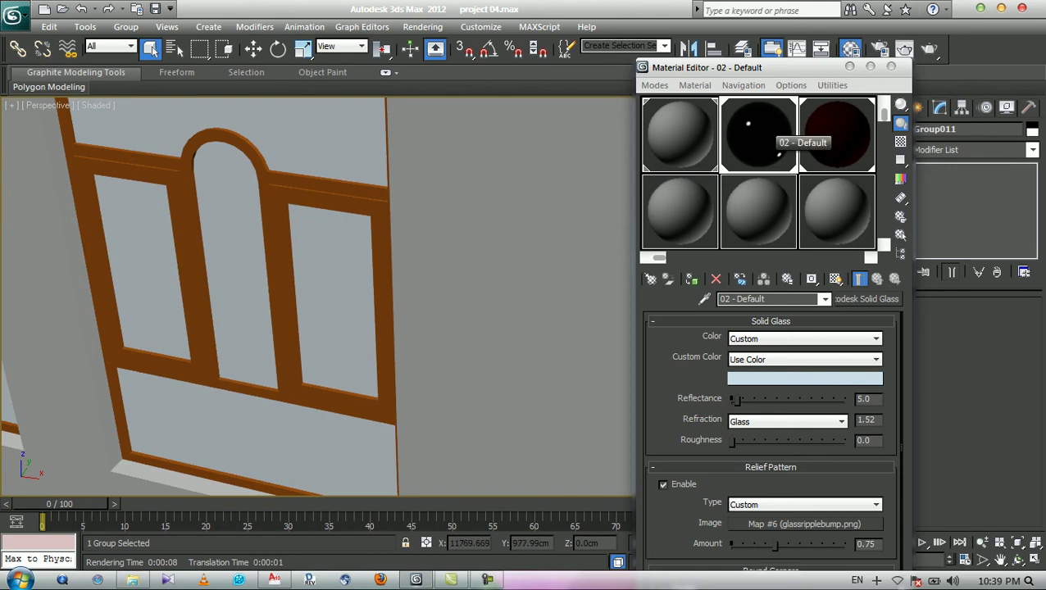
scroll(574, 271, down, 8)
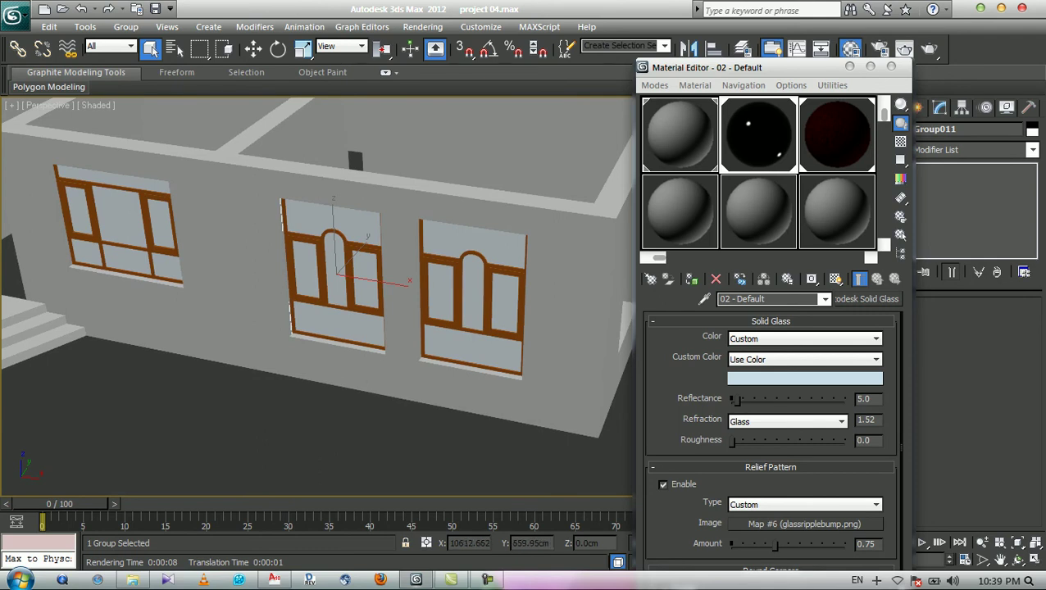
middle_drag(353, 312, 452, 336)
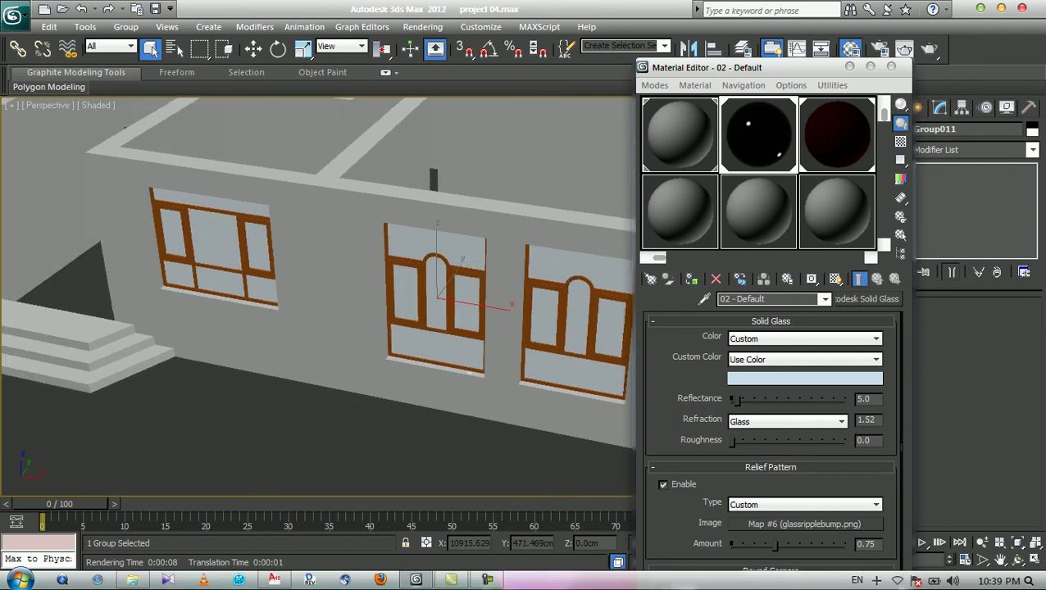
click(744, 132)
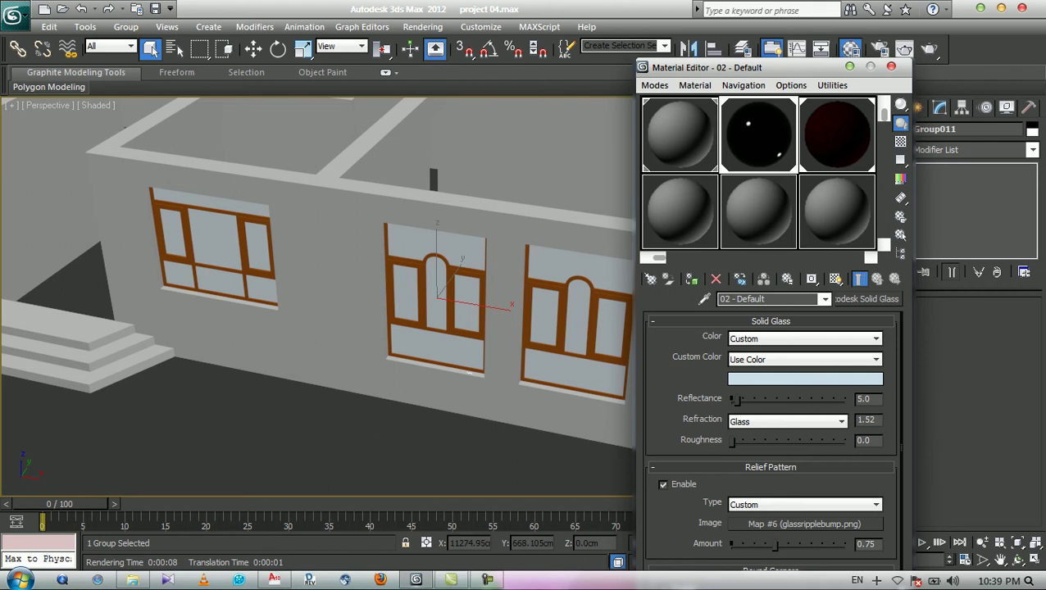
middle_drag(459, 352, 377, 323)
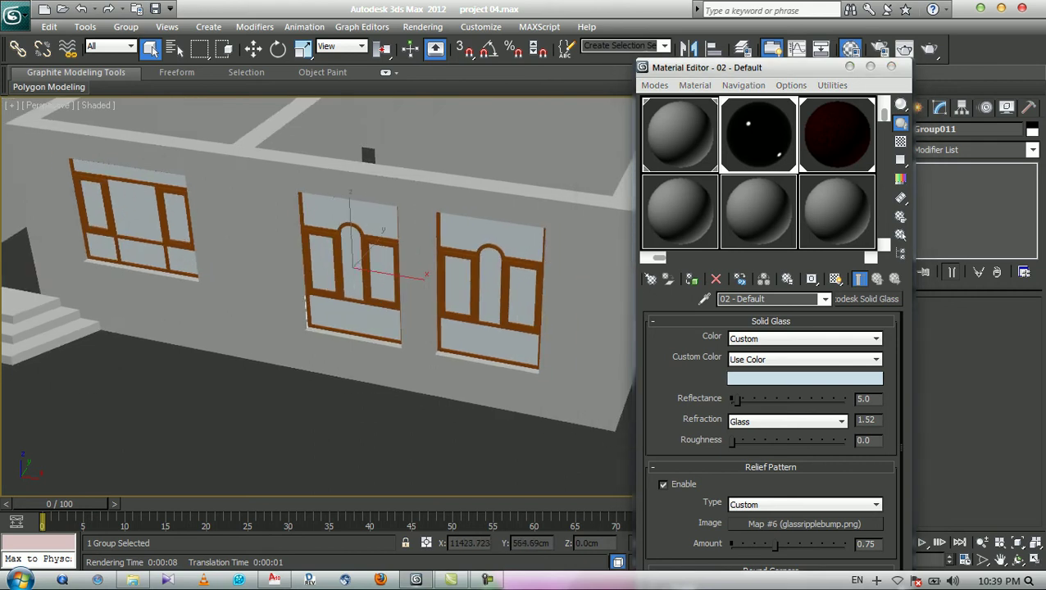
scroll(377, 322, up, 3)
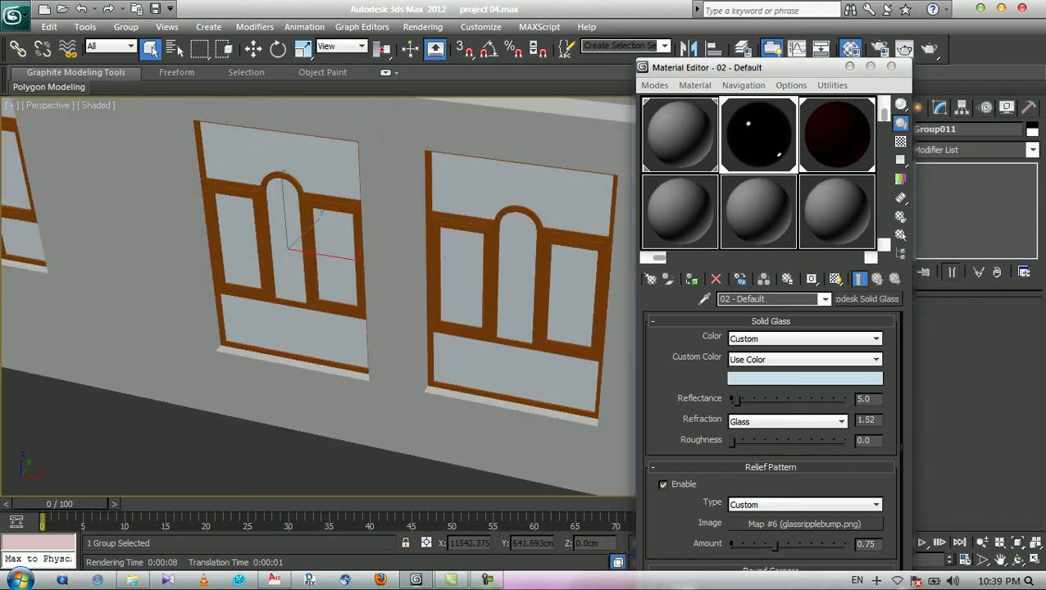
scroll(433, 306, down, 5)
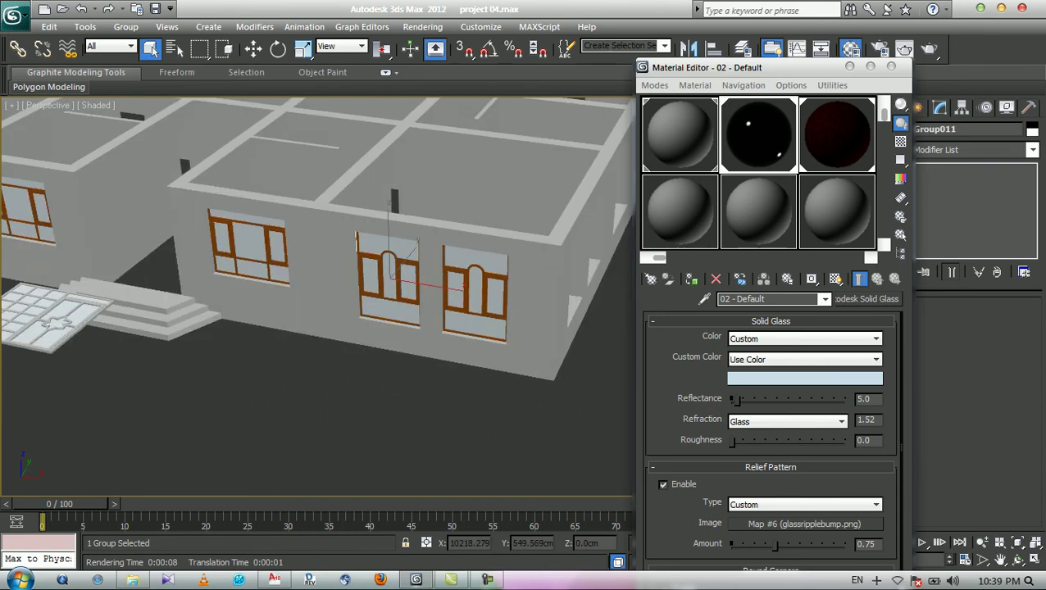
- Survey the windows on the other wing, the neighbouring building and the door panel lying by the entrance steps
middle_drag(246, 320, 533, 362)
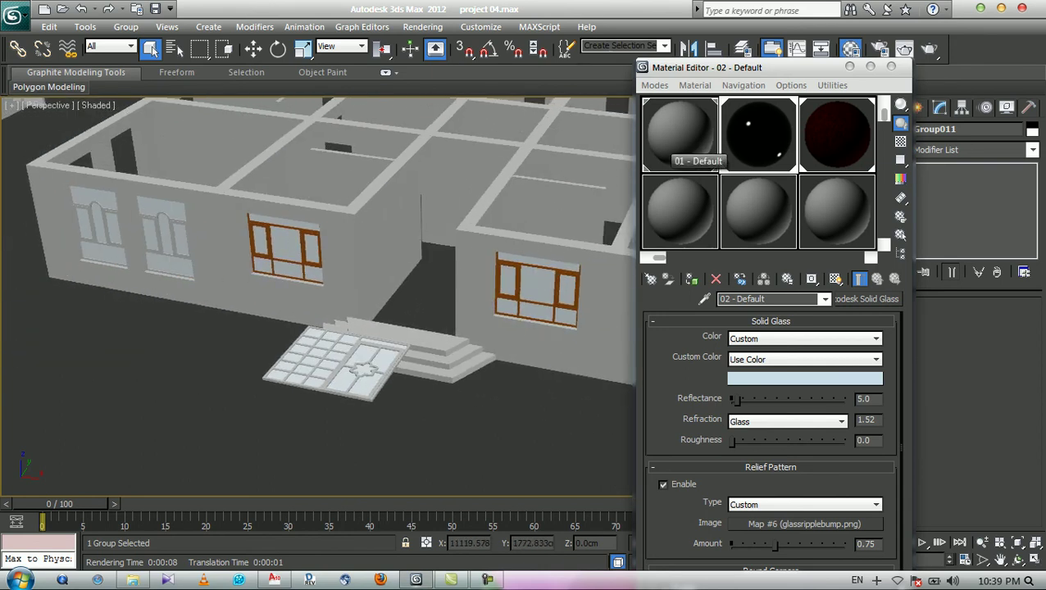
middle_drag(328, 320, 548, 354)
scroll(394, 312, up, 2)
middle_drag(394, 312, 465, 329)
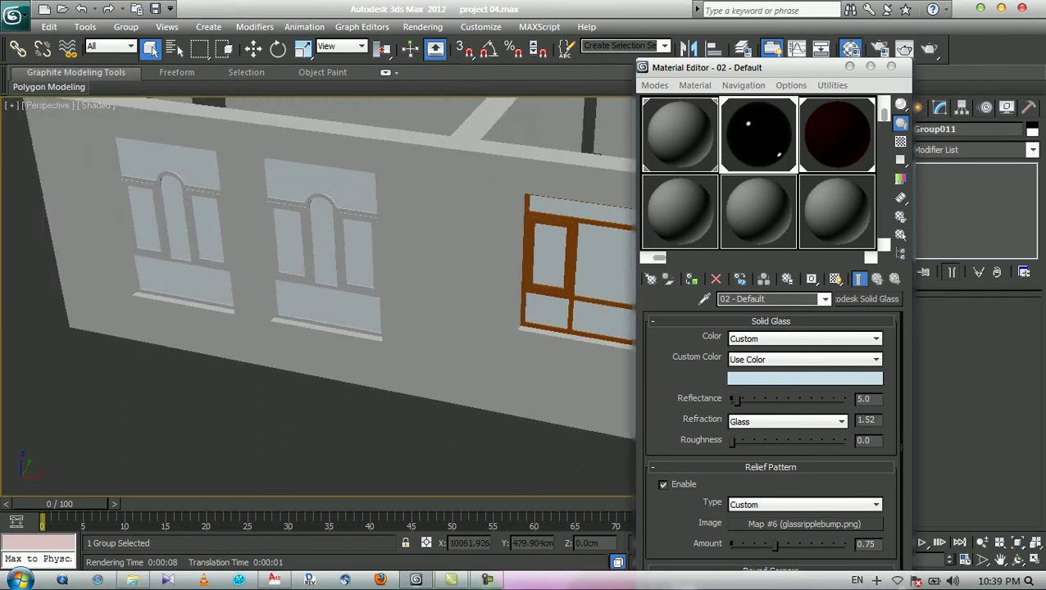
scroll(464, 329, down, 1)
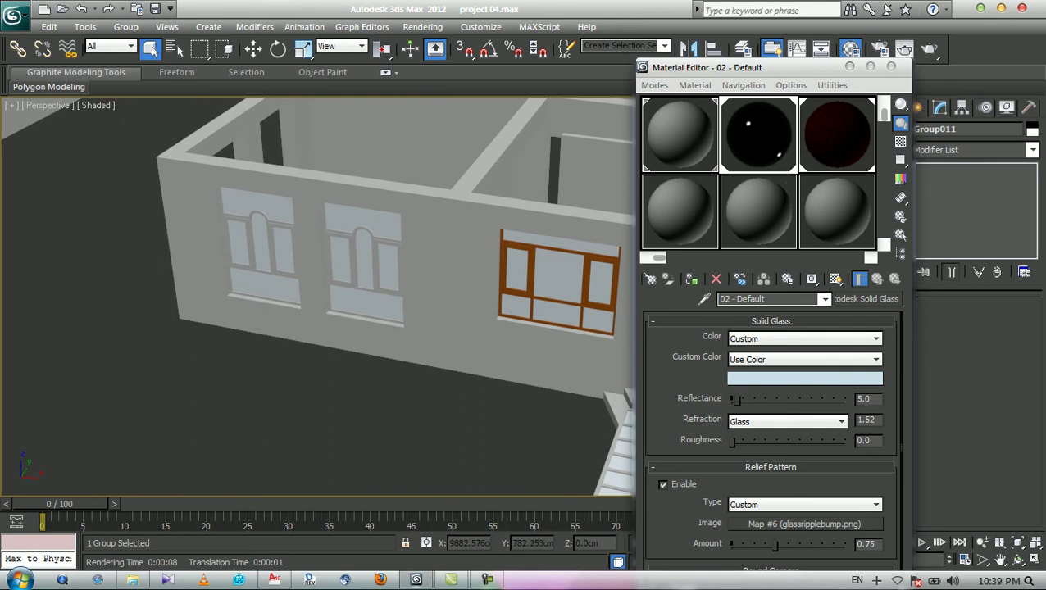
scroll(355, 269, down, 6)
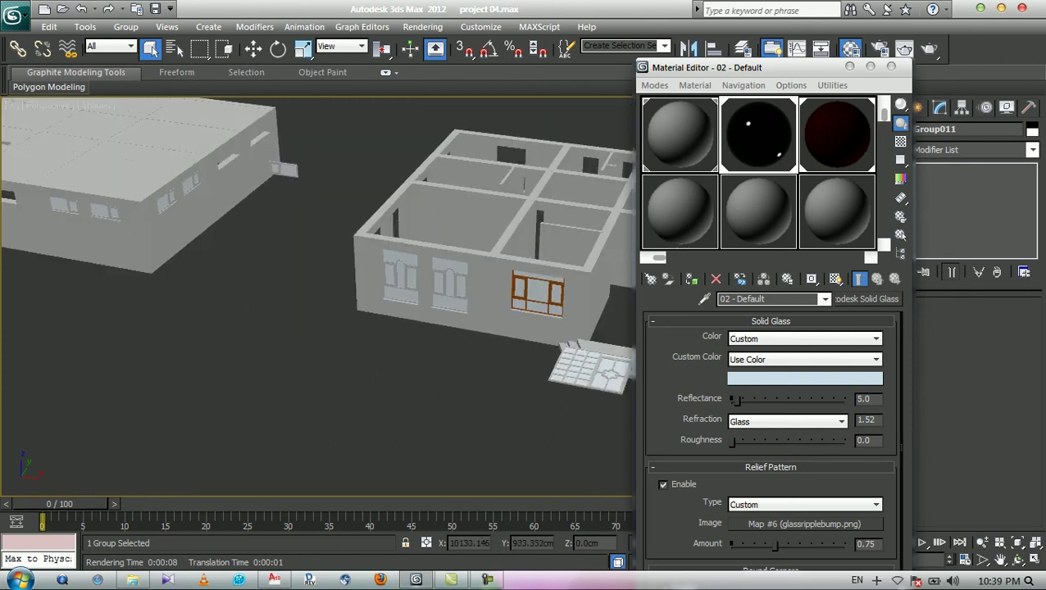
scroll(410, 270, up, 6)
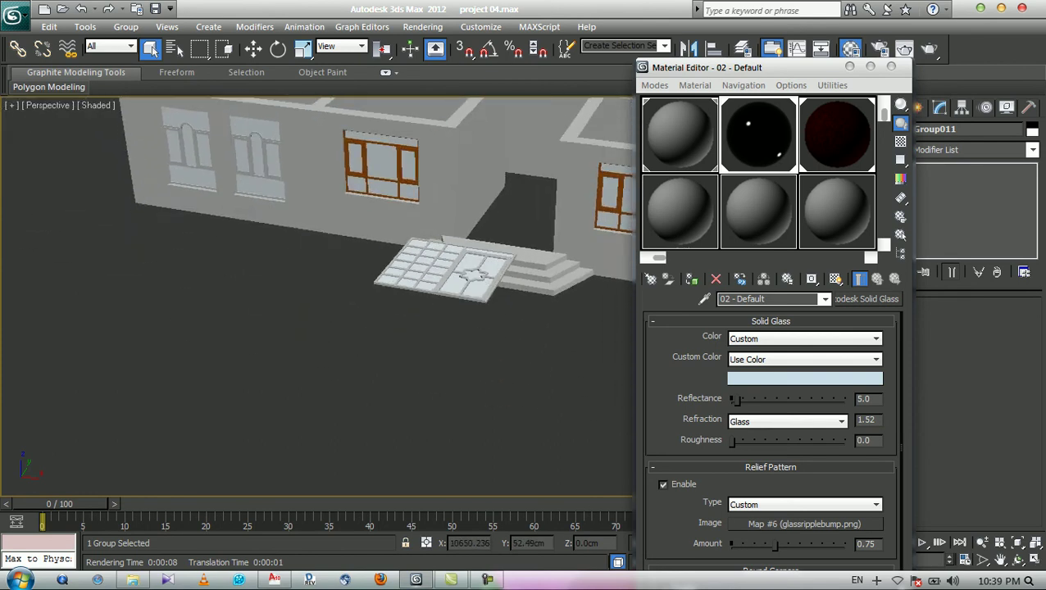
- Assign the 03 - Default wood material to the casement and main frames of the unpainted arched window nearer the entrance
scroll(447, 275, up, 5)
middle_drag(447, 274, 421, 320)
middle_drag(164, 230, 623, 469)
scroll(459, 287, up, 3)
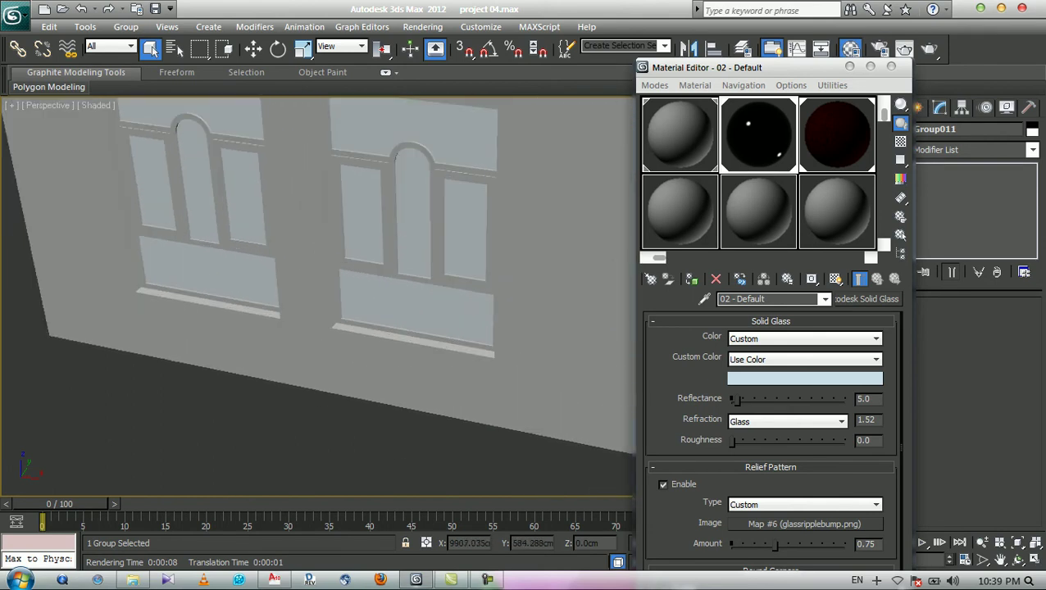
scroll(386, 246, up, 2)
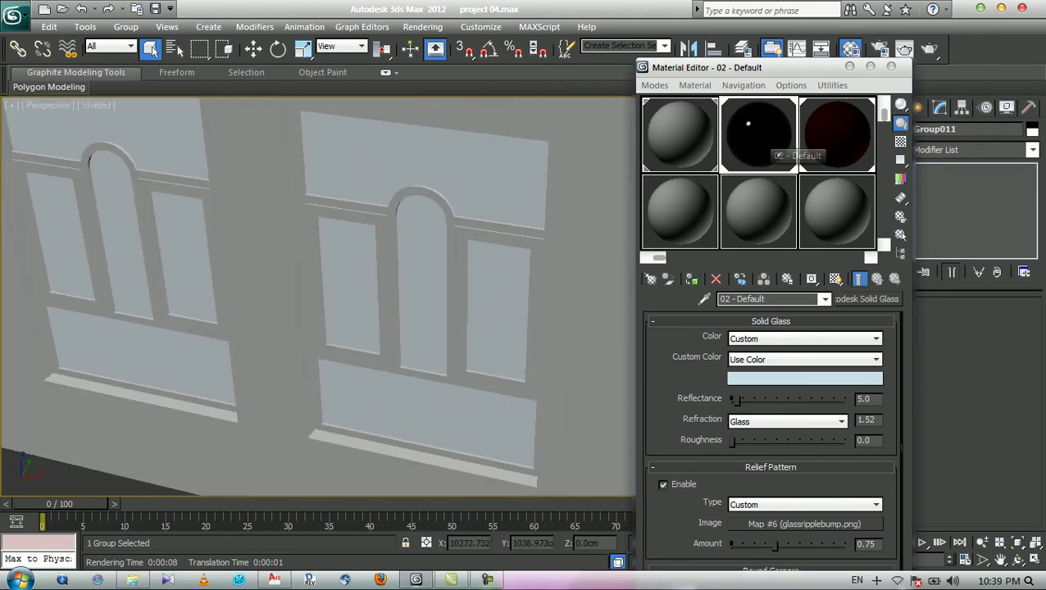
click(830, 135)
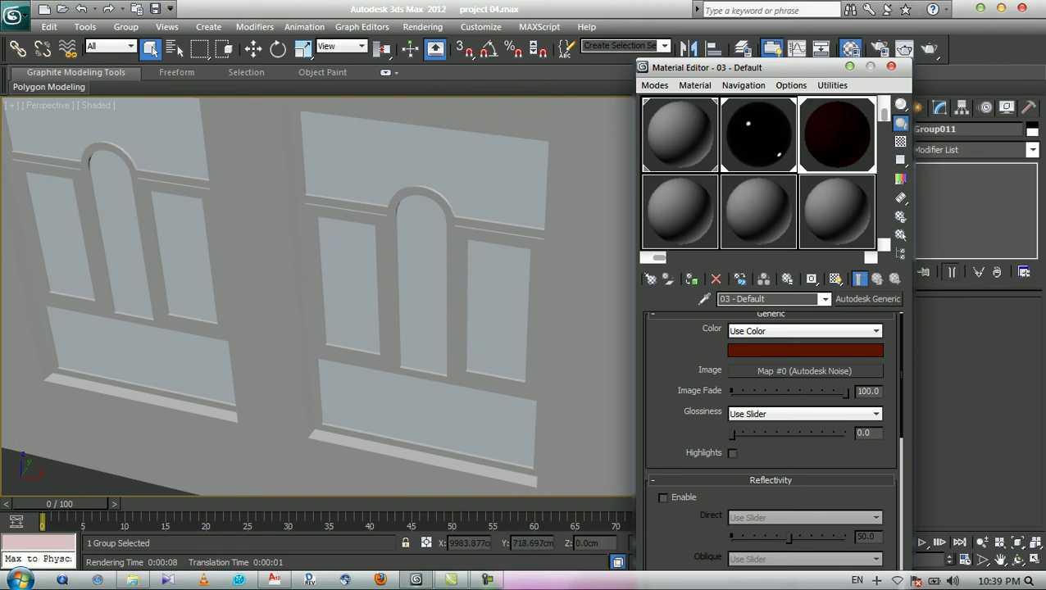
drag(830, 135, 461, 307)
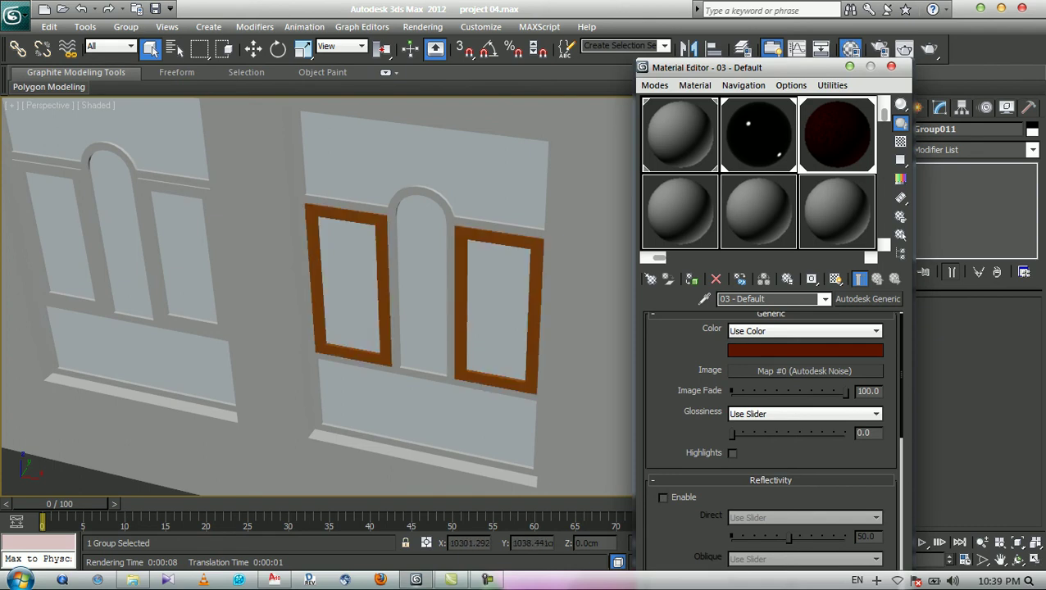
drag(830, 135, 451, 307)
- Assign the 03 - Default wood material to the main and casement frames of the arched window nearest the building's far corner
scroll(450, 307, down, 2)
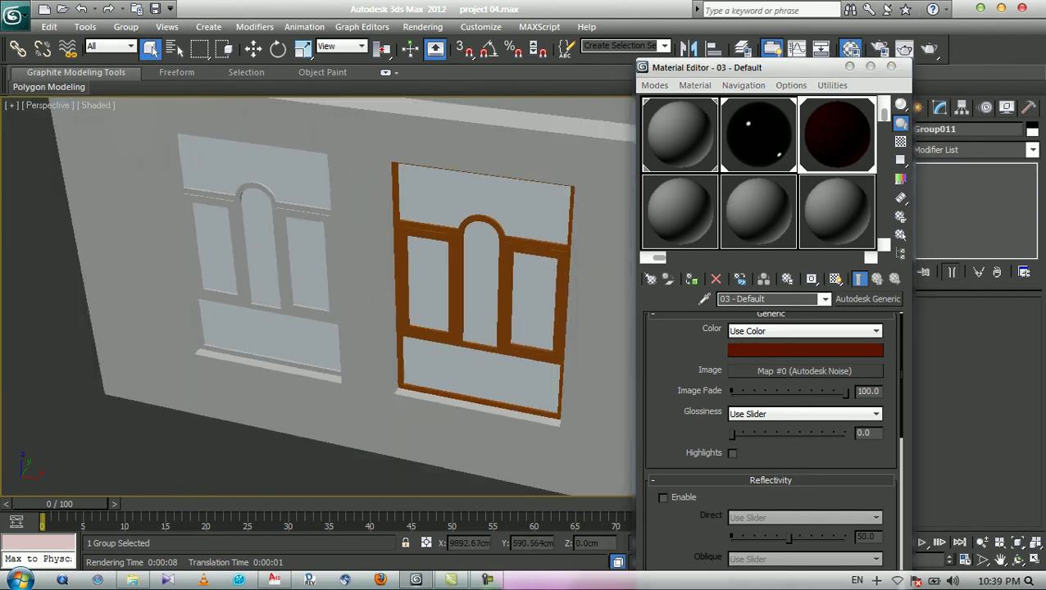
middle_drag(450, 307, 562, 327)
scroll(563, 326, up, 2)
drag(830, 134, 656, 193)
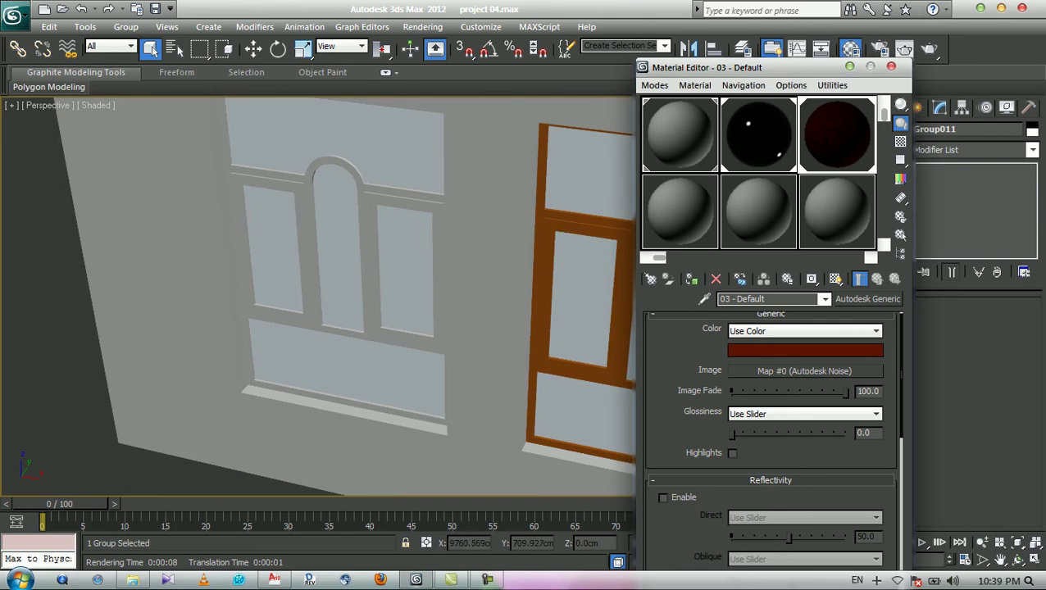
drag(378, 247, 367, 249)
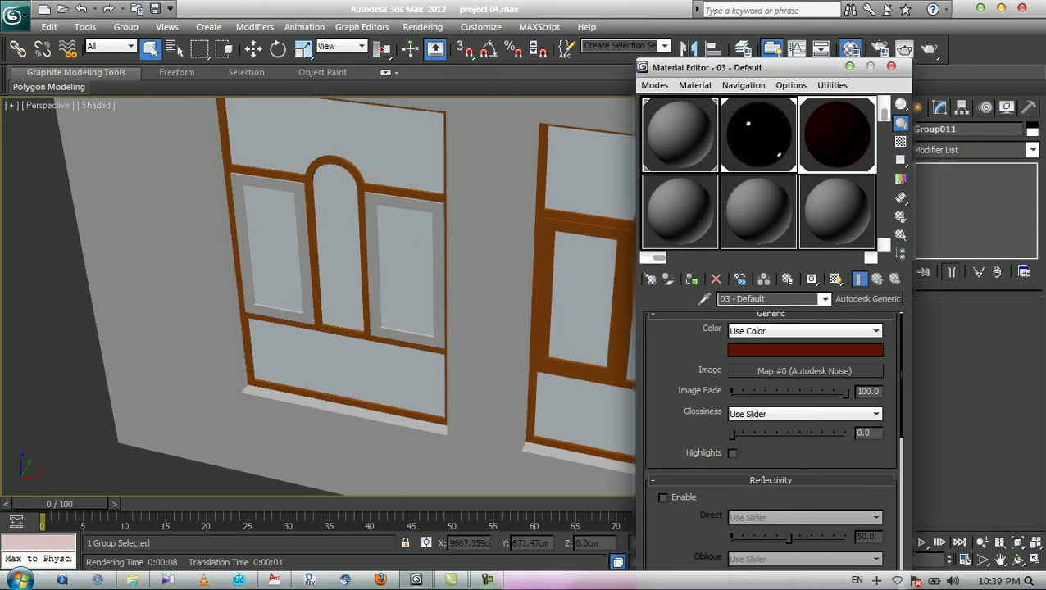
drag(830, 134, 373, 270)
scroll(399, 284, down, 3)
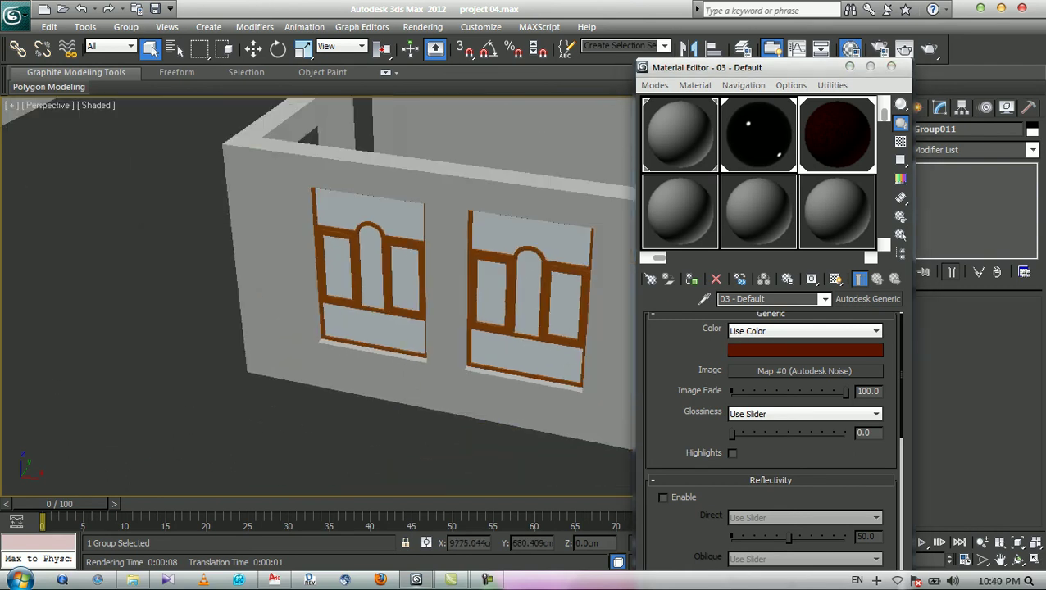
- Choose the 02 - Default glass material and examine the grid and flower-shaped frame of the door panel by the entrance steps
scroll(399, 285, down, 4)
middle_drag(508, 324, 356, 279)
scroll(357, 279, up, 3)
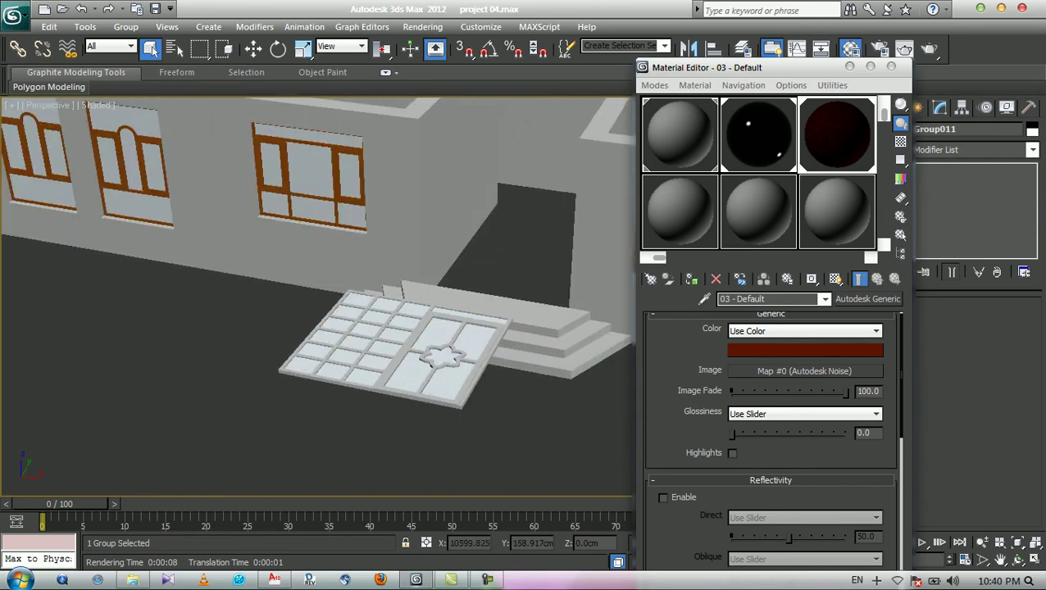
click(1018, 560)
drag(453, 274, 458, 353)
scroll(420, 326, up, 8)
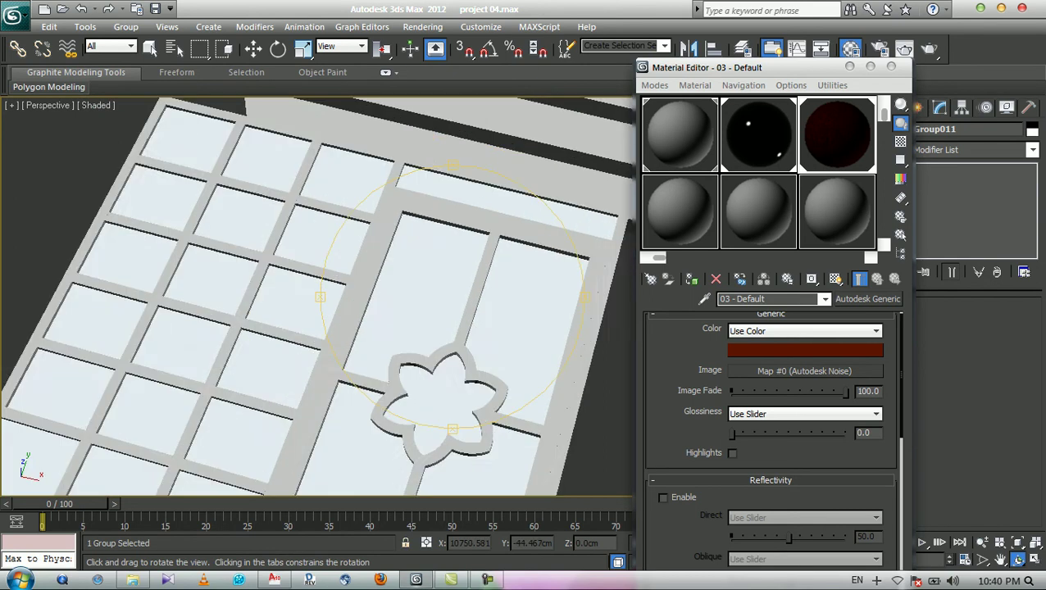
scroll(420, 326, down, 3)
scroll(420, 326, up, 3)
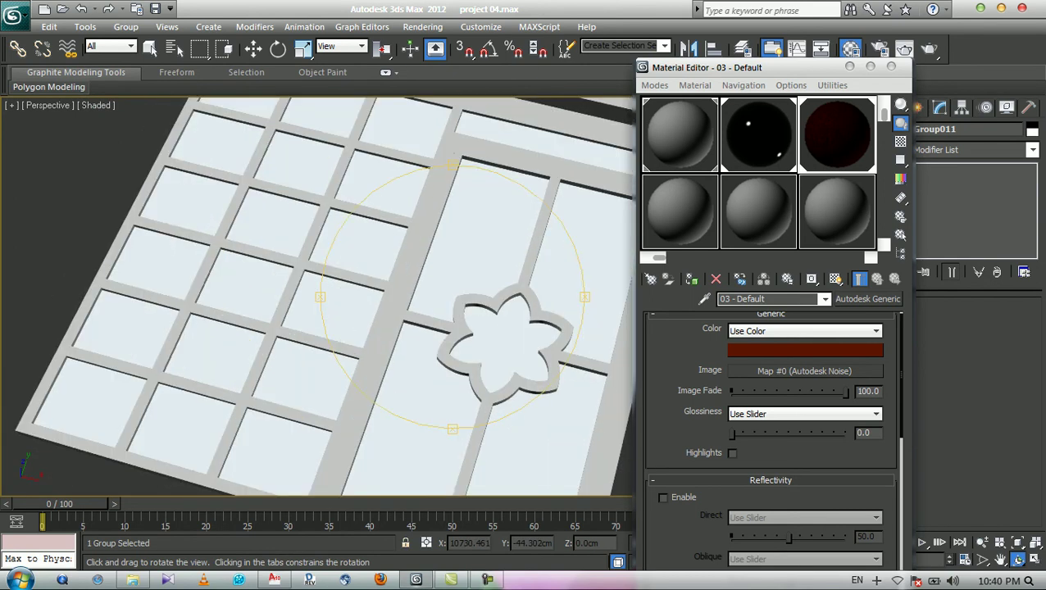
key(q)
click(759, 135)
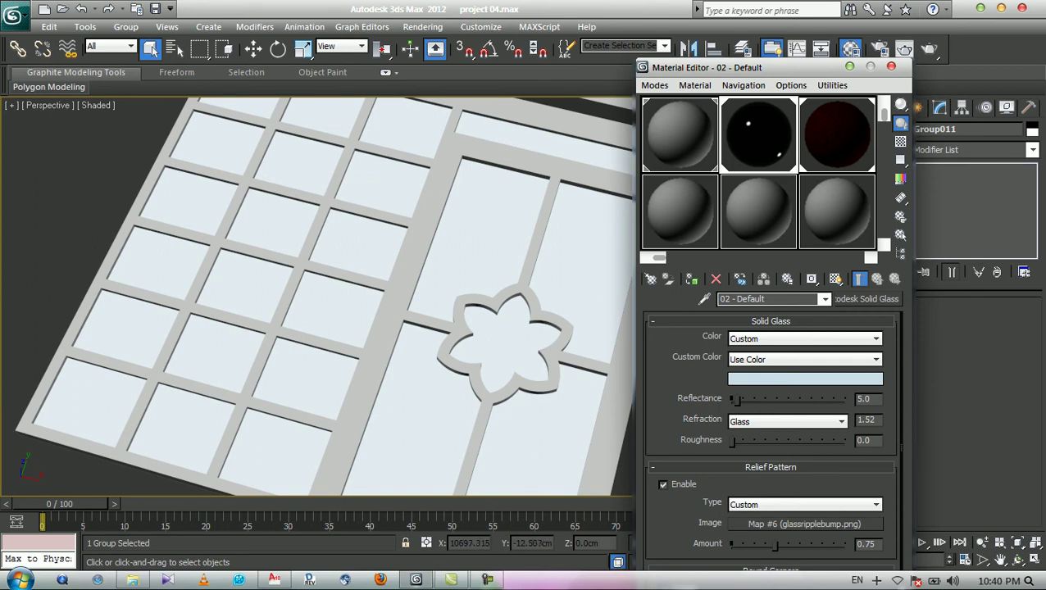
scroll(424, 277, down, 5)
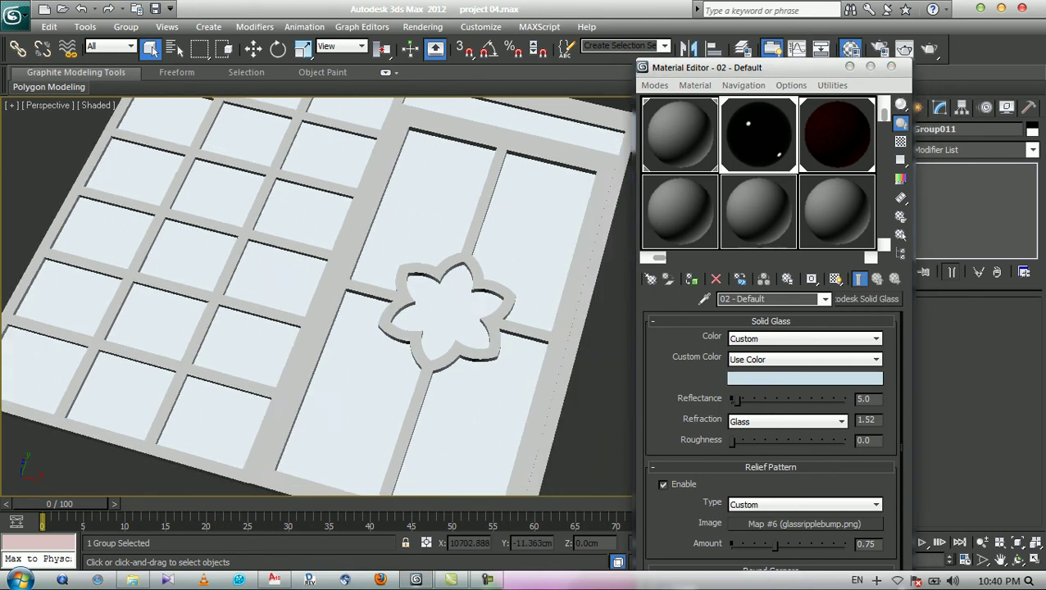
scroll(451, 300, up, 3)
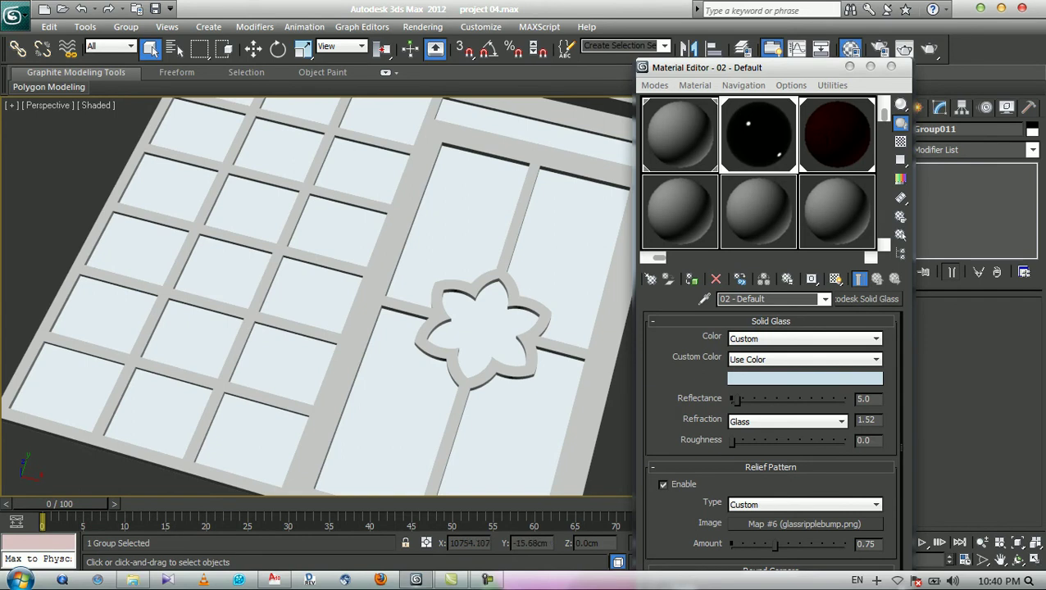
- Choose the unused 07 - Default material and open its material type selection at the Autodesk Material Library
click(680, 212)
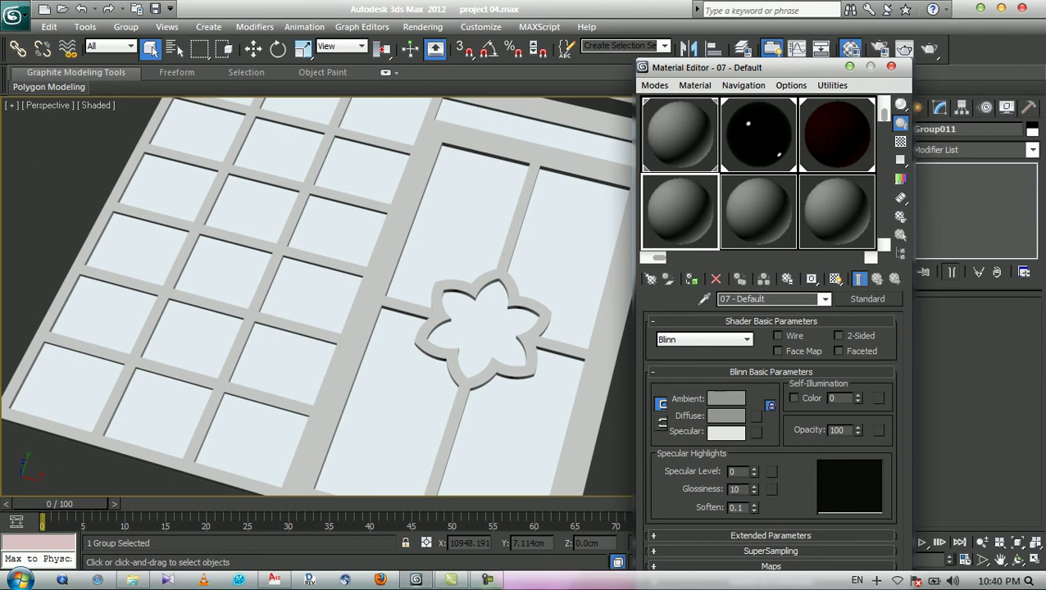
click(867, 299)
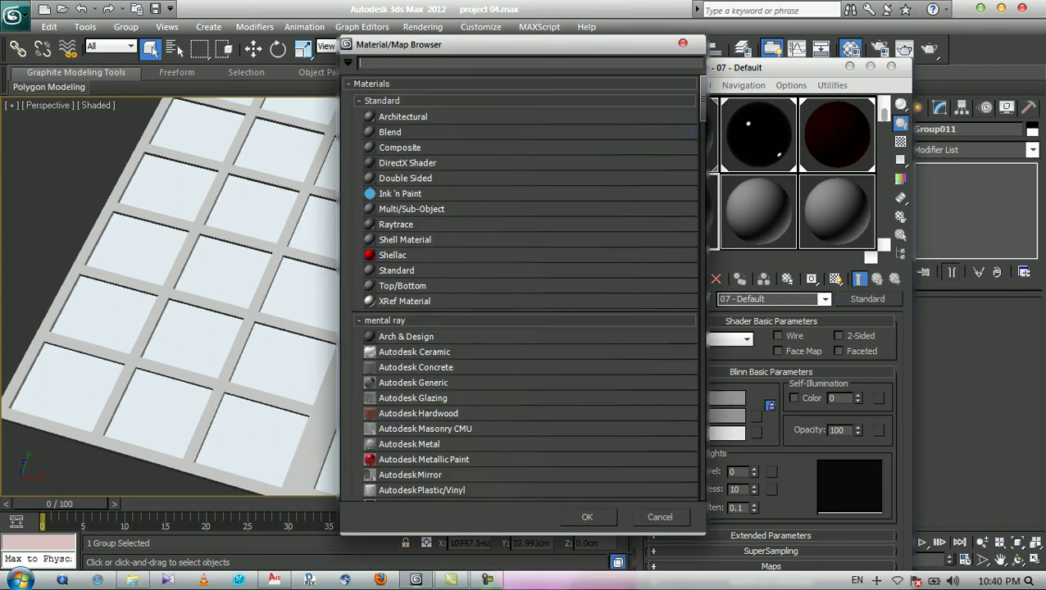
drag(566, 44, 662, 43)
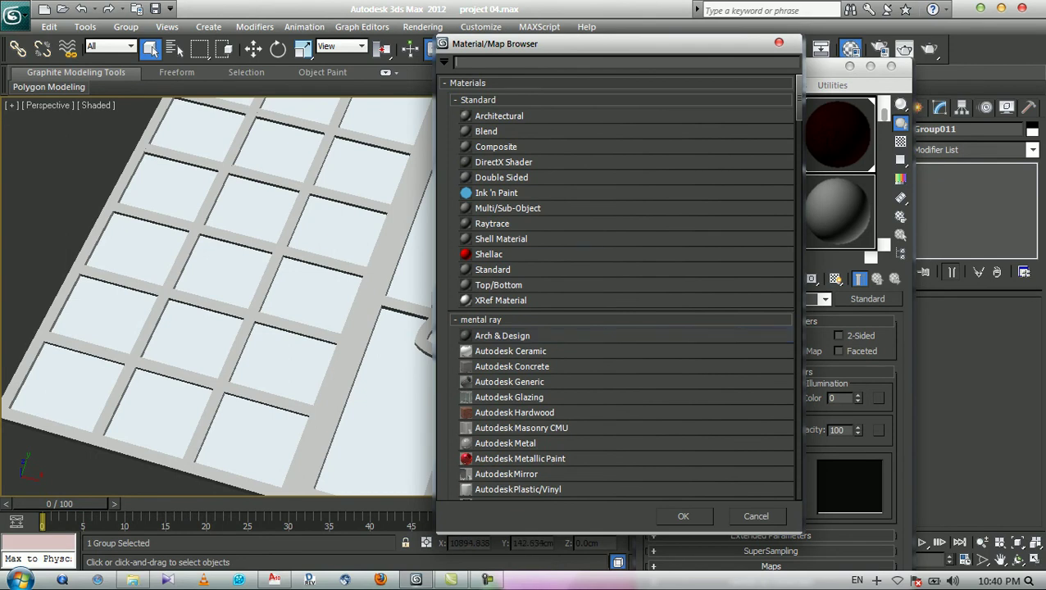
scroll(620, 287, down, 5)
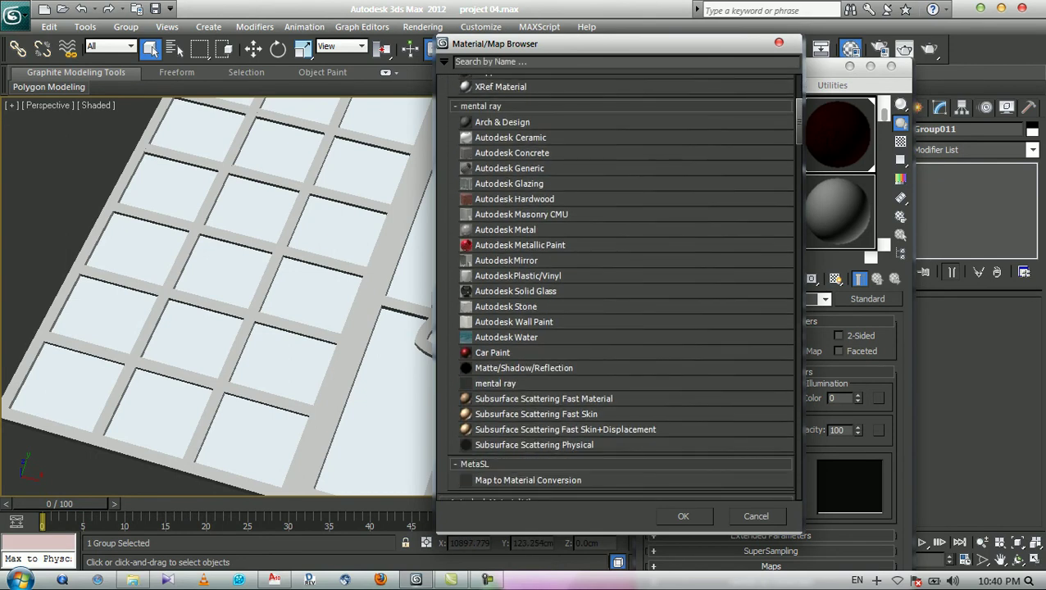
scroll(620, 177, down, 1)
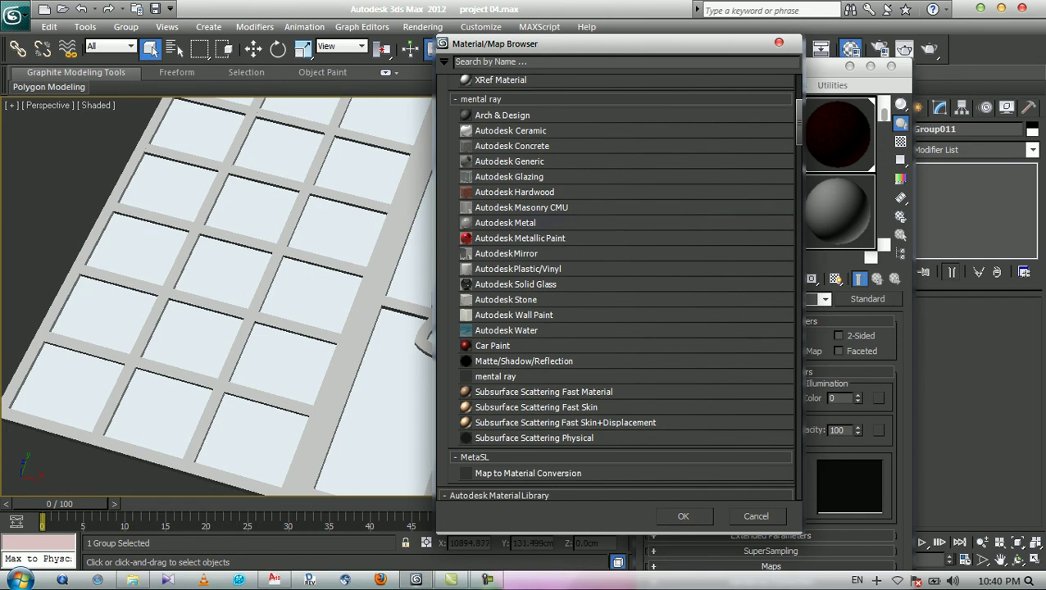
scroll(620, 287, down, 15)
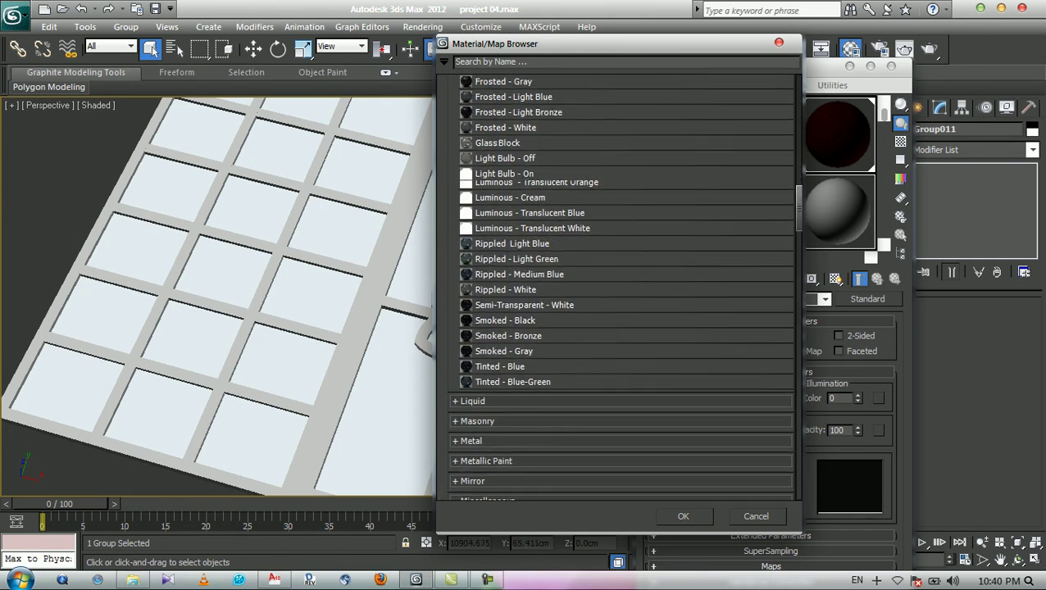
- Collapse the Glass and Miscellaneous groups of the Autodesk Material Library
scroll(620, 287, up, 6)
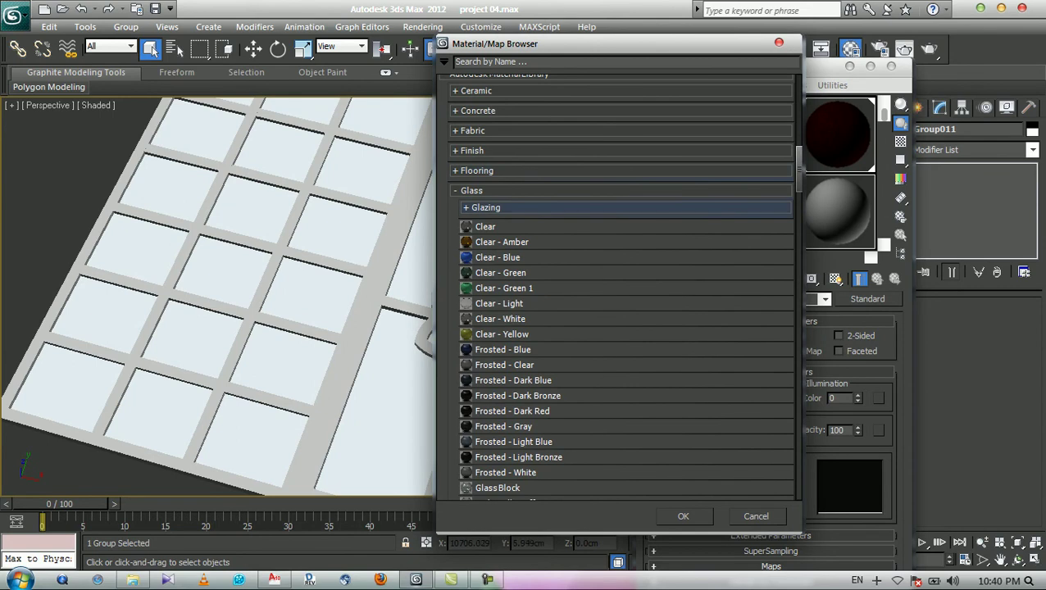
click(485, 207)
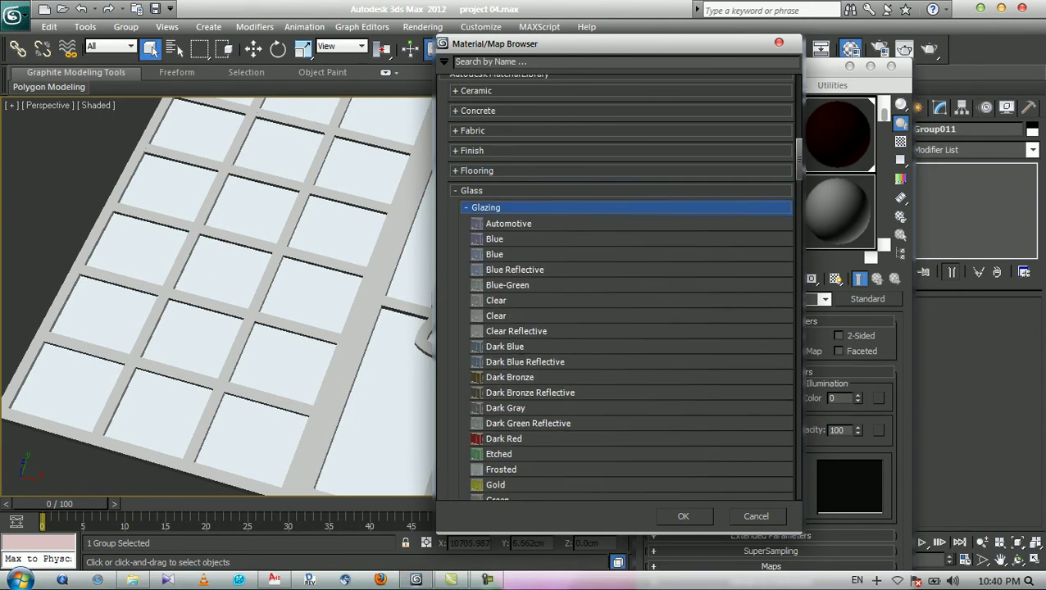
click(466, 207)
click(471, 190)
click(455, 190)
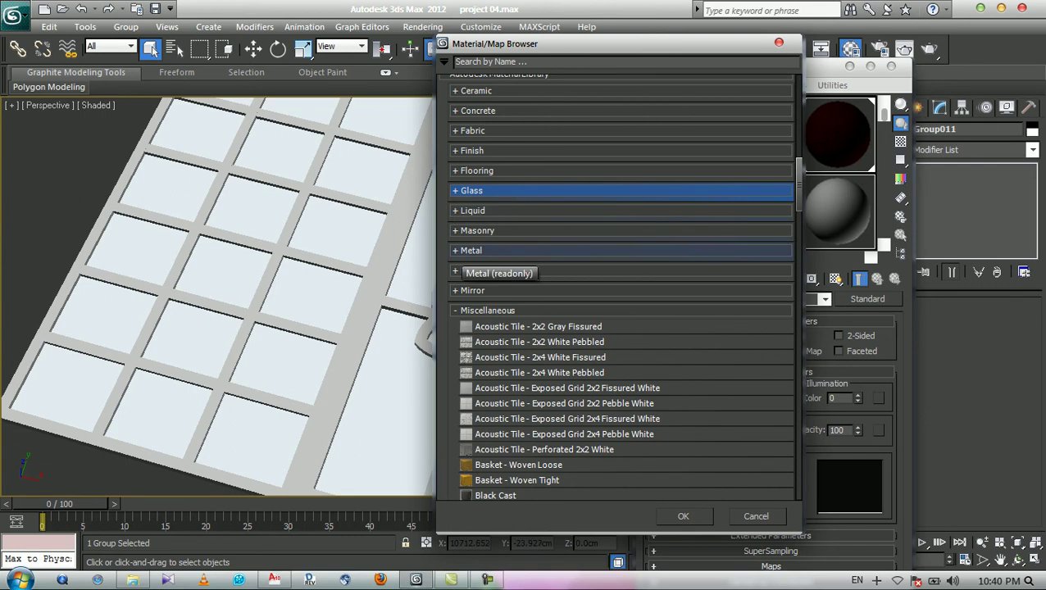
click(487, 311)
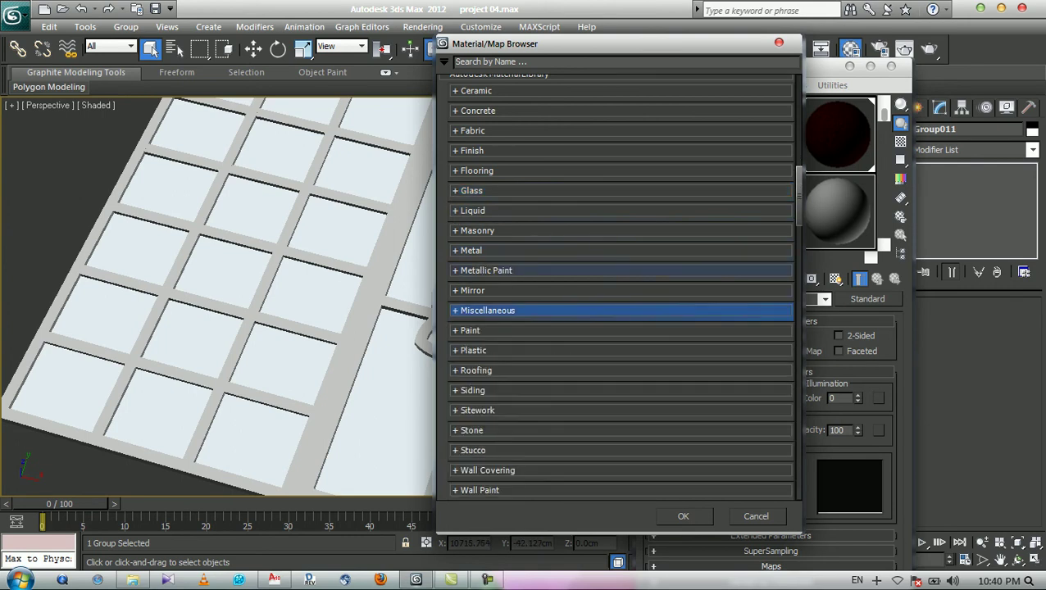
- Expand the library's Metal group and look through its brass, bronze, chrome and copper materials
click(472, 250)
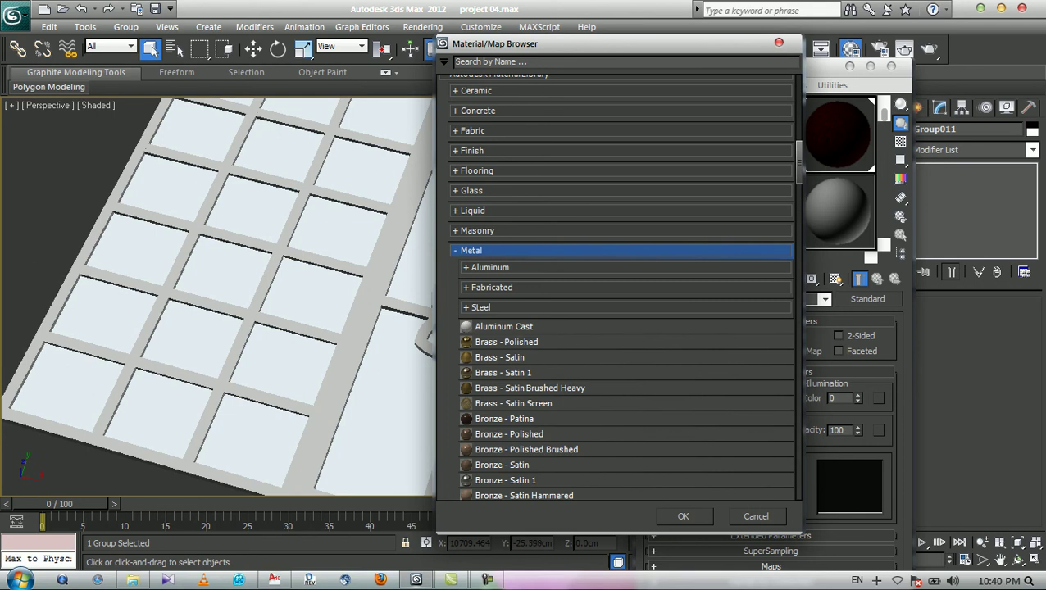
scroll(625, 287, down, 12)
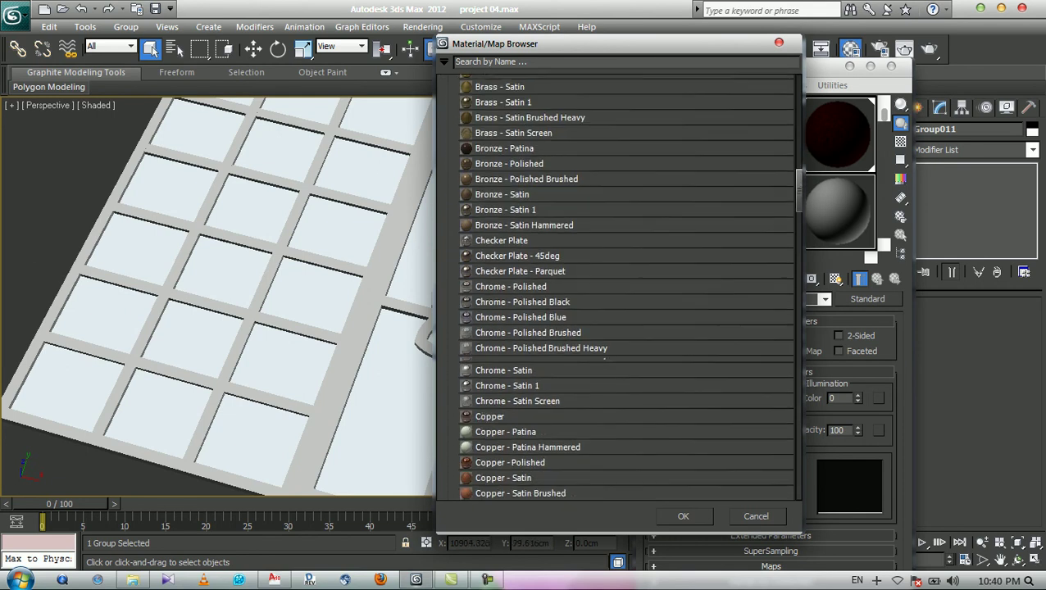
scroll(625, 287, down, 10)
scroll(625, 287, up, 11)
scroll(624, 287, up, 6)
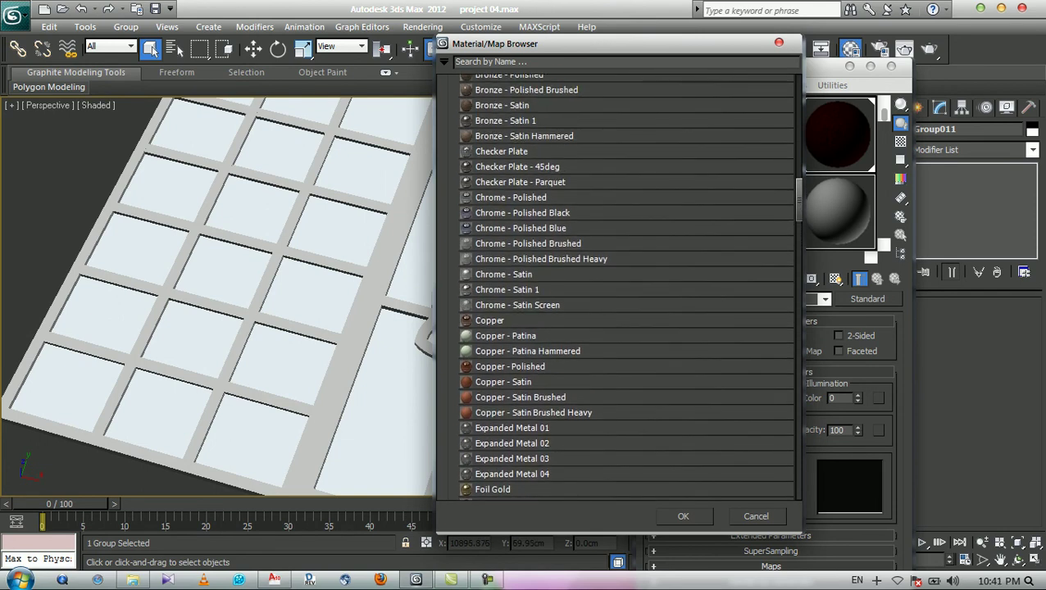
scroll(625, 287, up, 4)
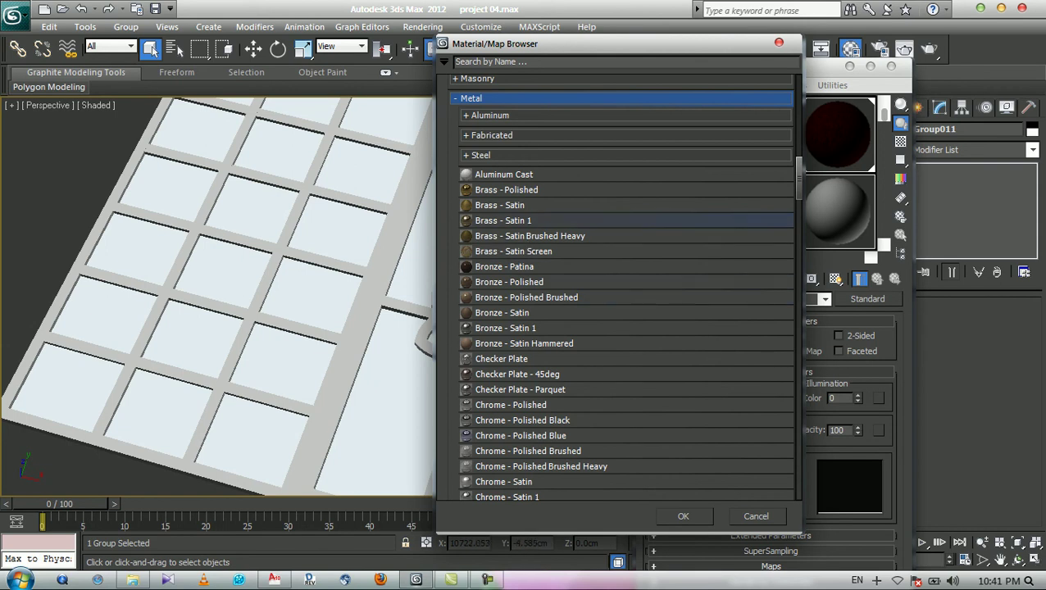
- Examine the Steel, Fabricated and Aluminum subgroups and the remaining metals in the library's Metal group
click(480, 155)
click(481, 155)
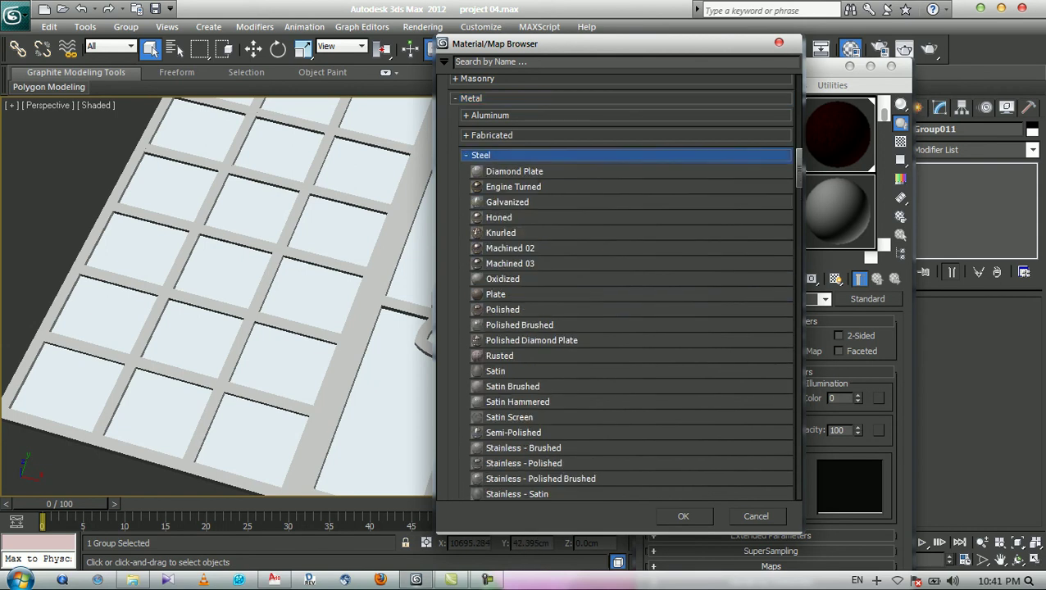
click(481, 155)
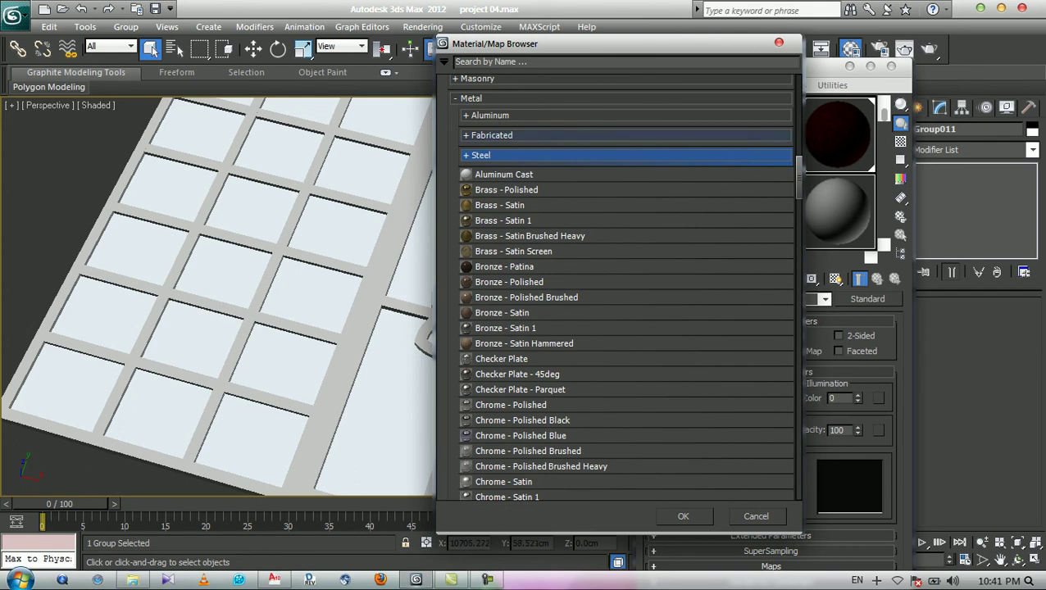
click(492, 135)
click(492, 136)
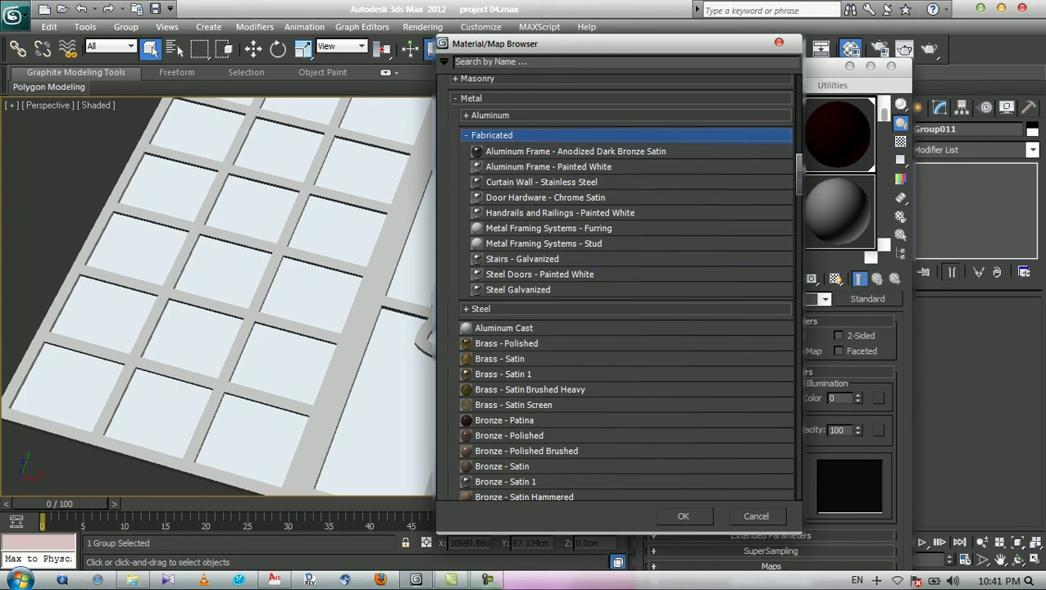
double_click(491, 116)
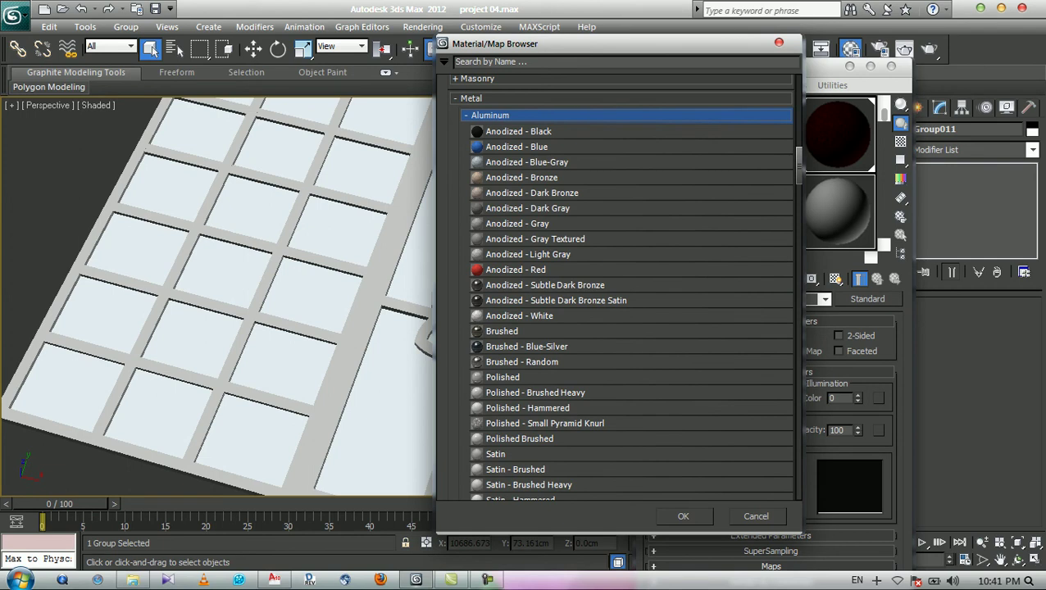
double_click(491, 116)
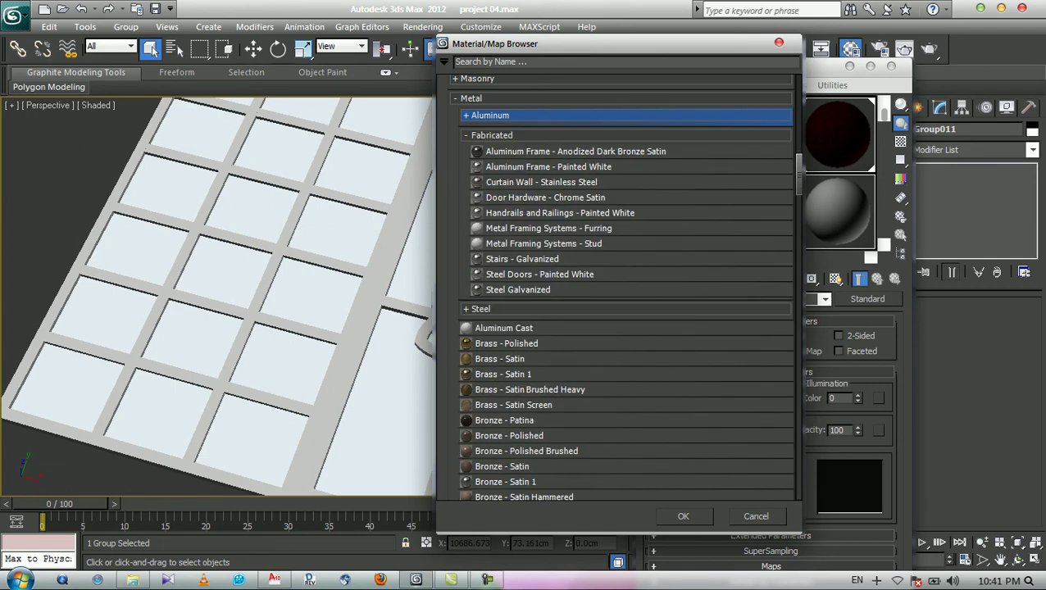
double_click(493, 135)
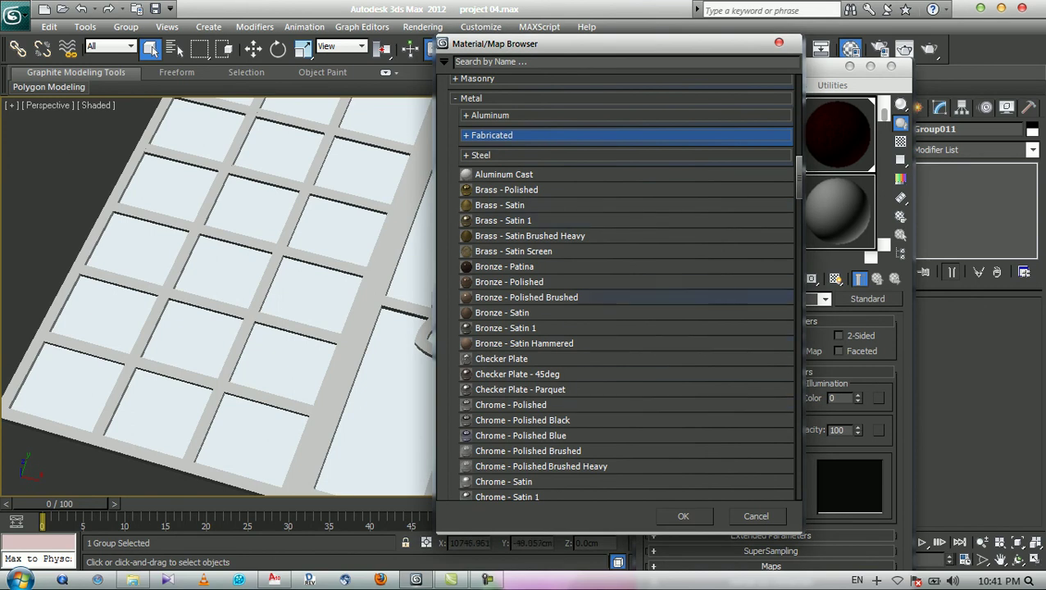
scroll(625, 287, down, 8)
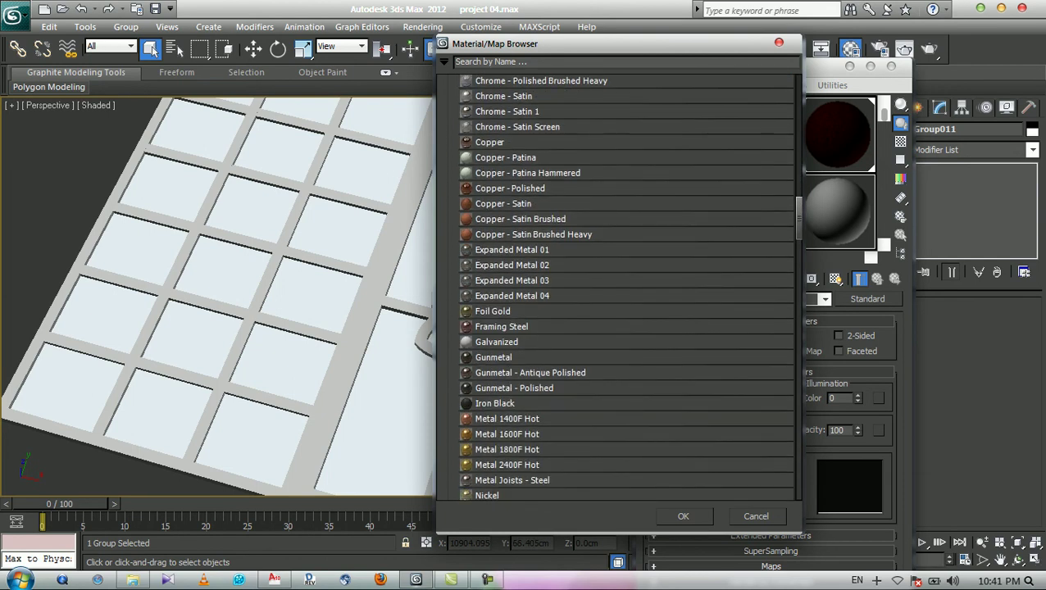
scroll(624, 287, down, 10)
scroll(625, 287, up, 18)
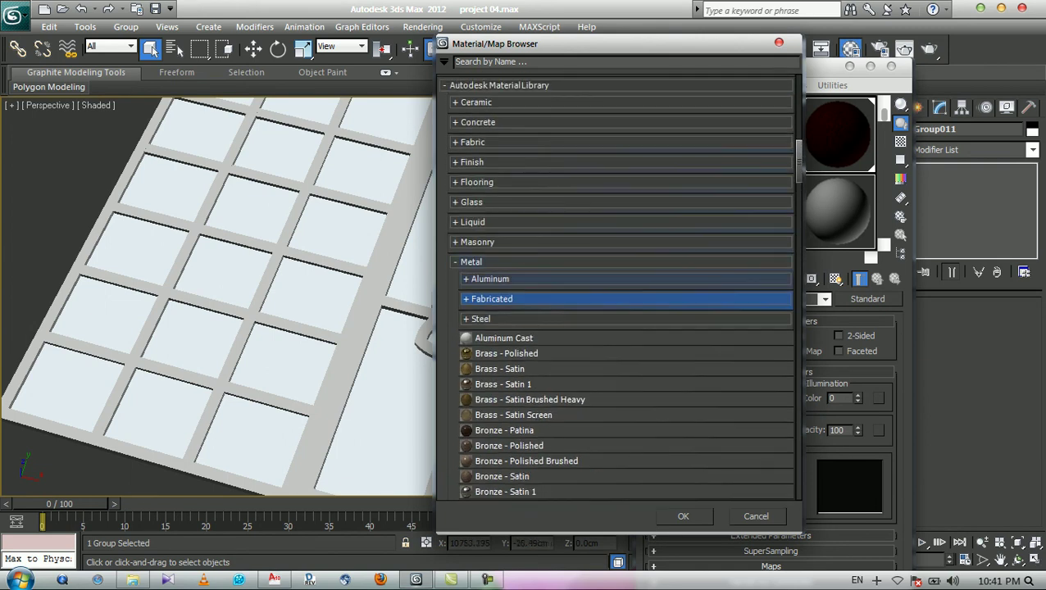
- Assign the Brushed - Random material from the library's Aluminum subgroup to the 07 - Default material
click(491, 280)
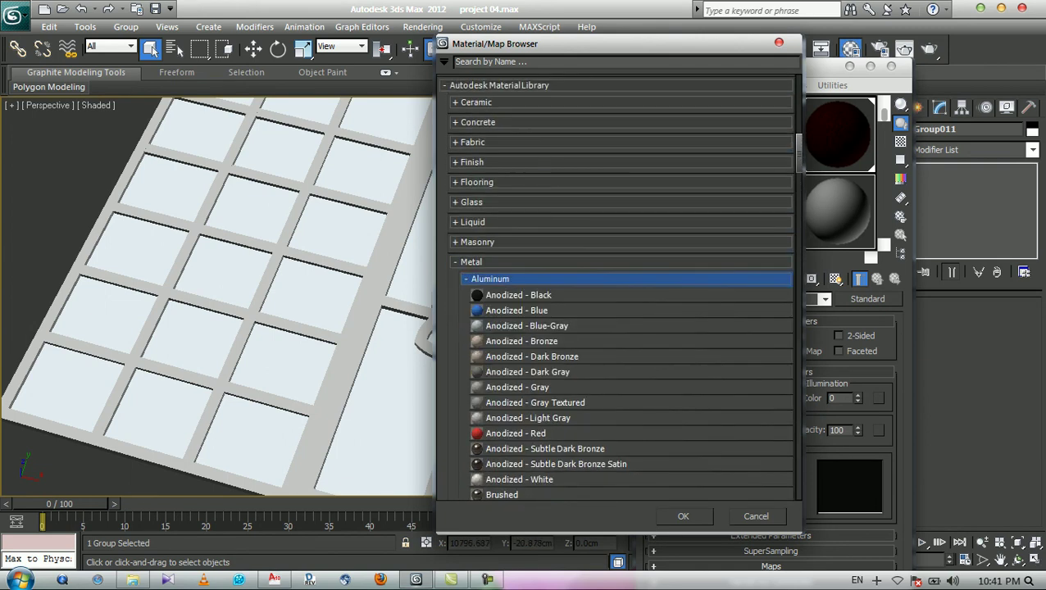
scroll(620, 287, down, 3)
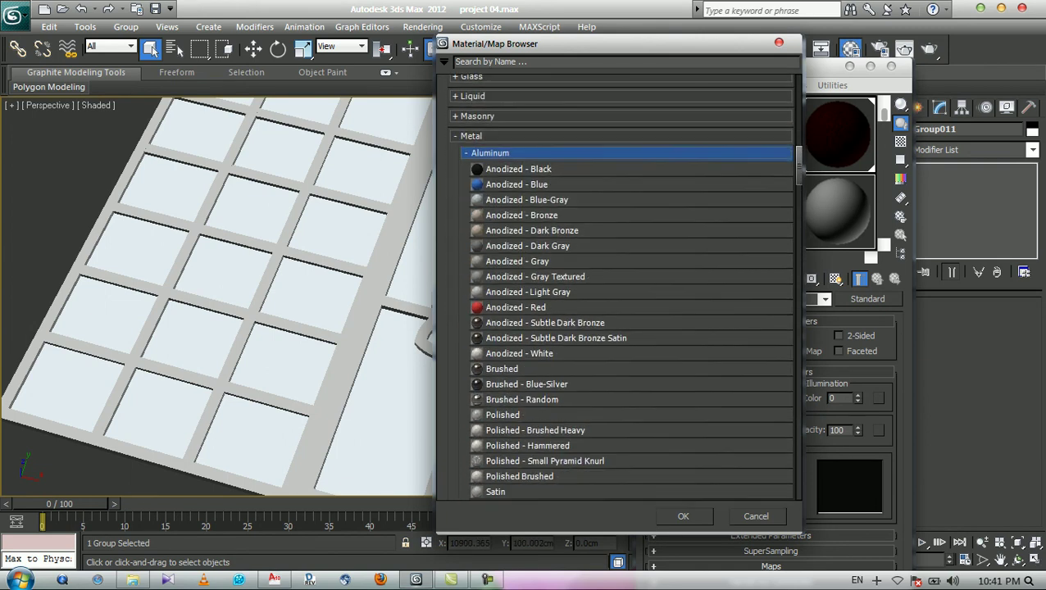
scroll(620, 287, down, 2)
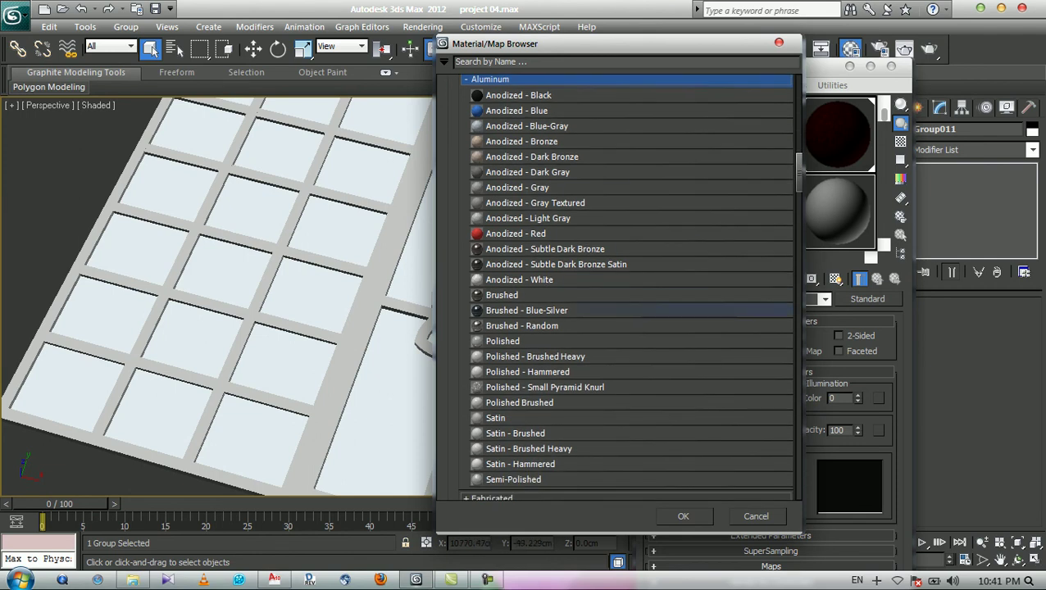
click(541, 326)
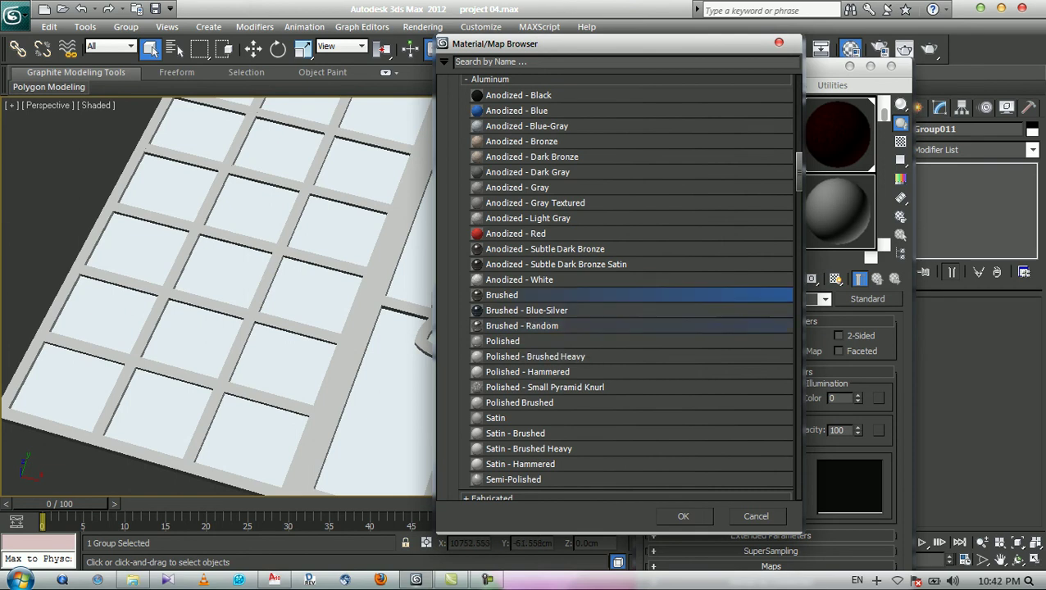
click(684, 516)
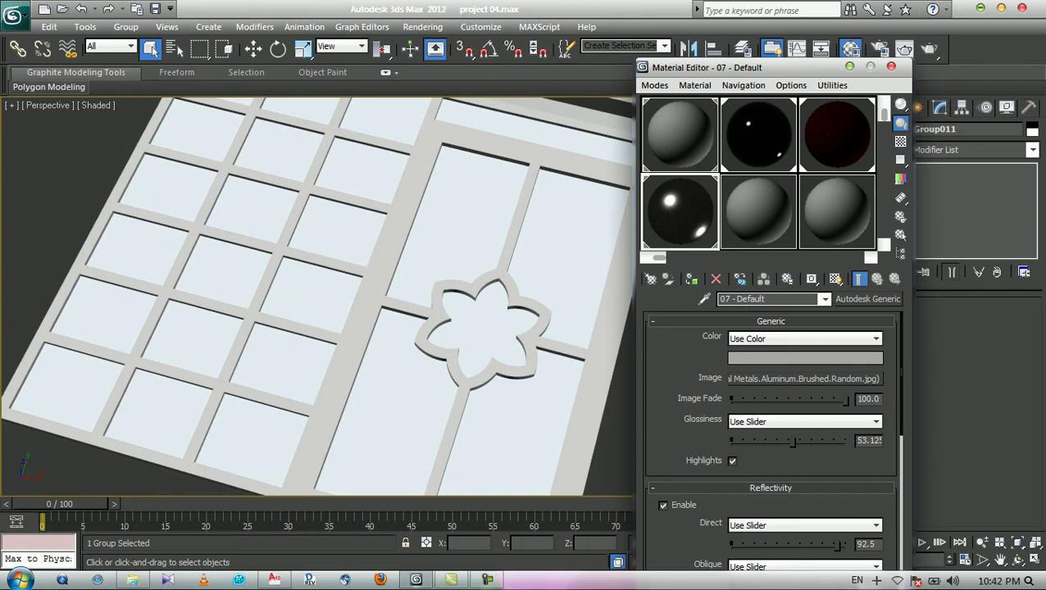
- Switch to the file explorer and preview the KMM Design 1 image from Removable Disk (H:)
click(981, 8)
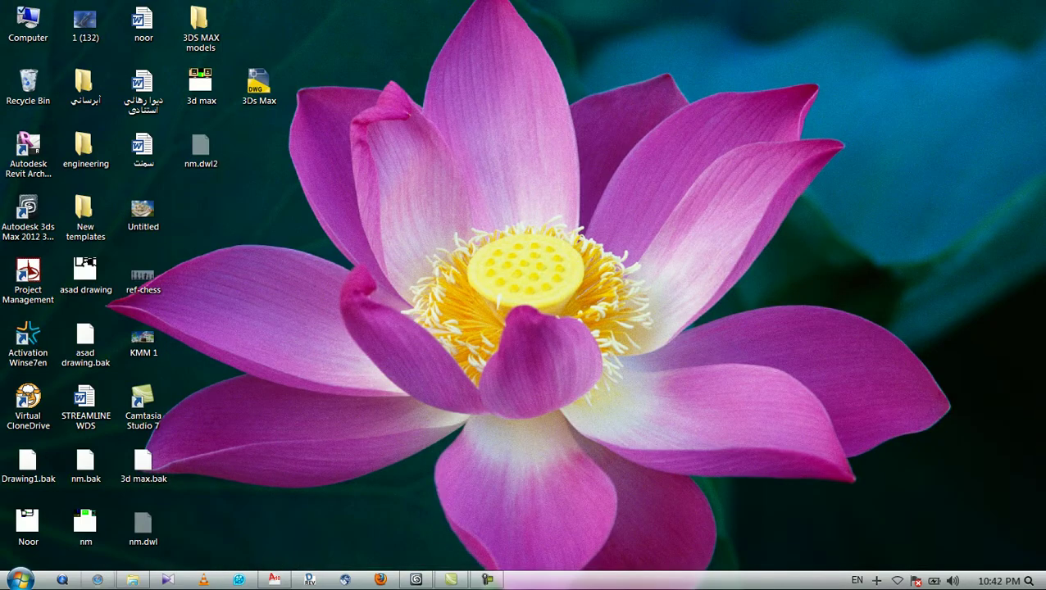
click(451, 580)
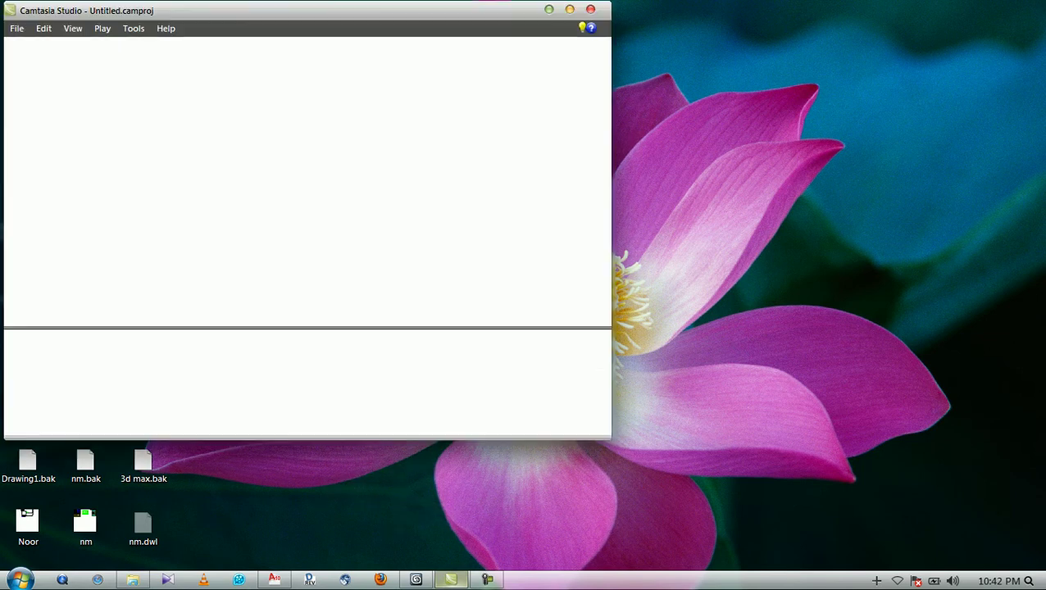
click(451, 580)
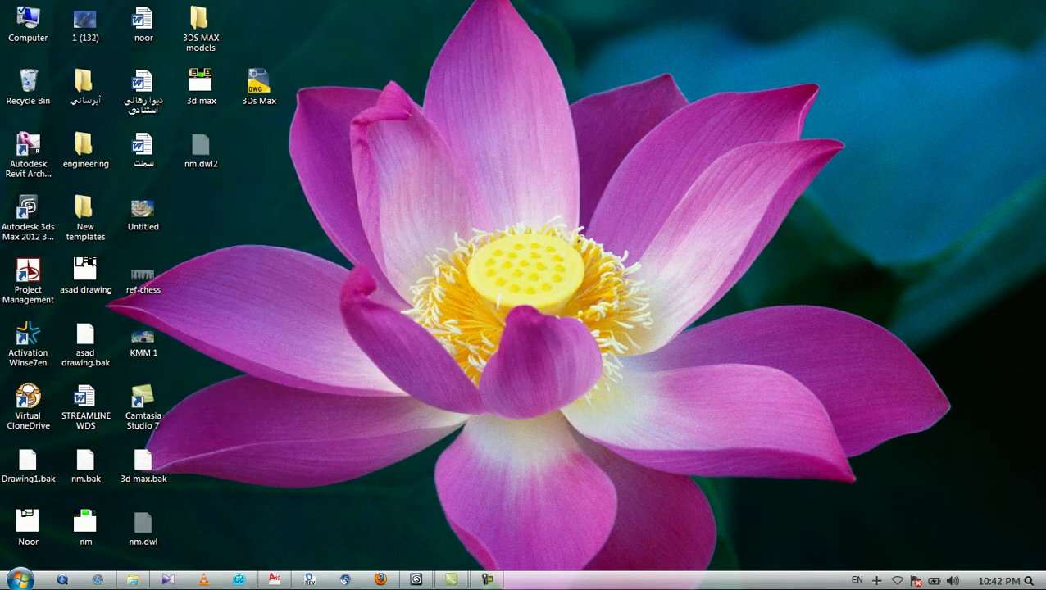
click(132, 580)
scroll(258, 410, down, 5)
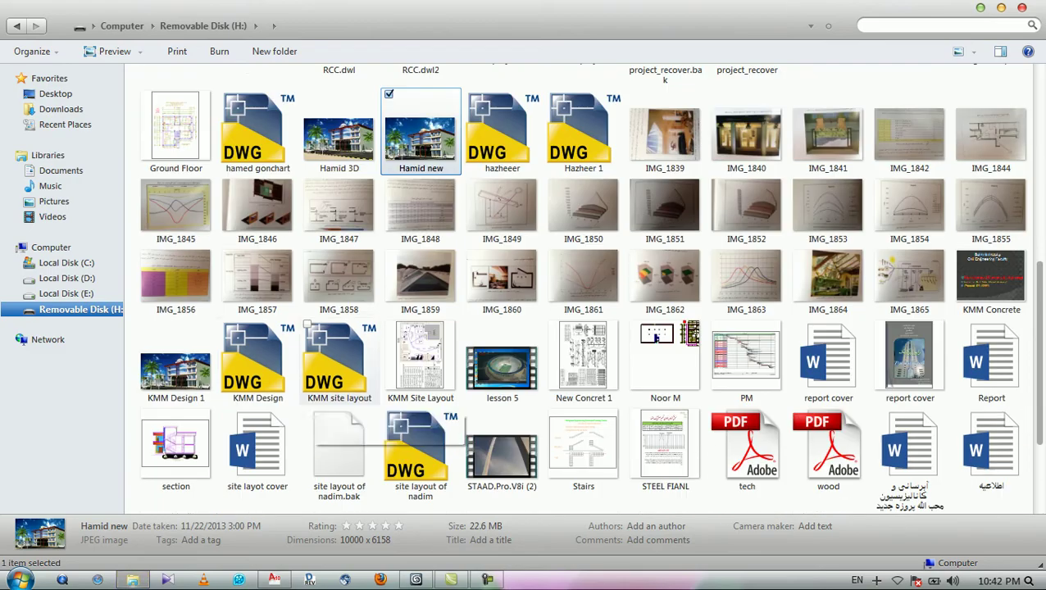
click(175, 369)
right_click(176, 371)
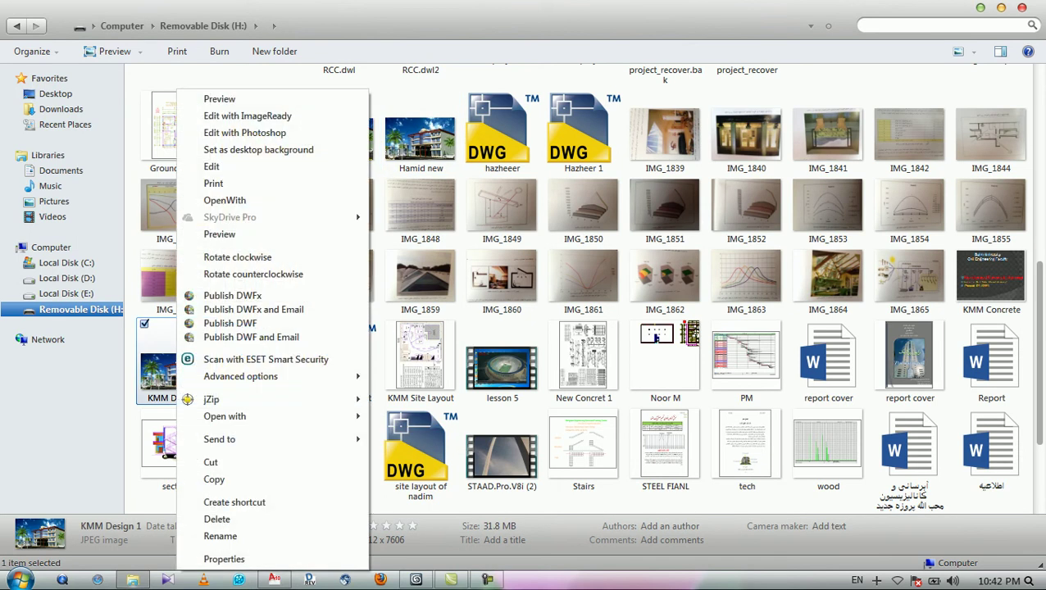
click(224, 99)
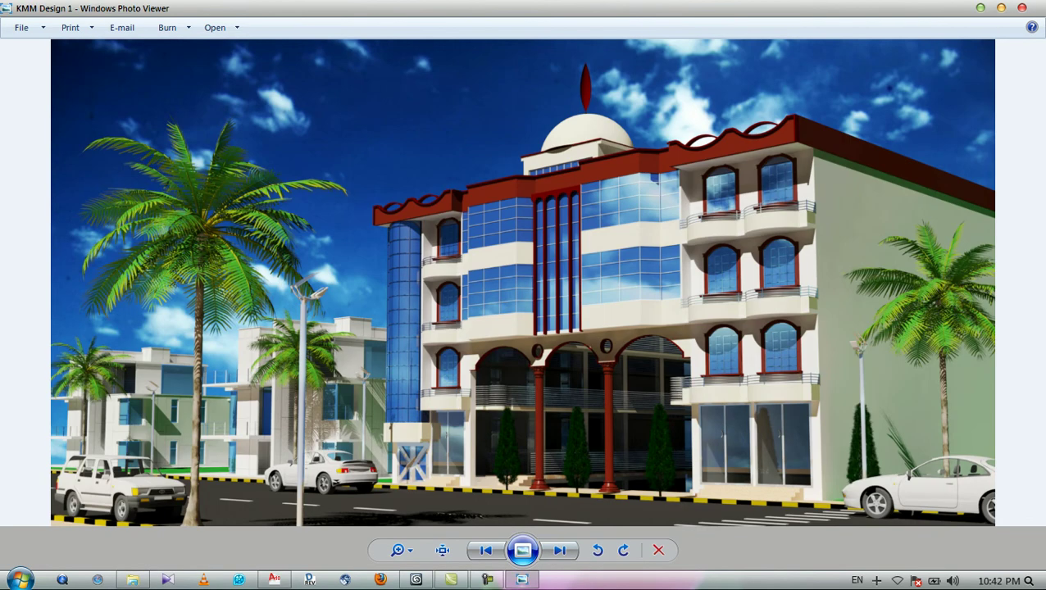
- Examine the ground-floor glass doors and the crossed metal framing up close in the rendered building image
scroll(405, 471, up, 5)
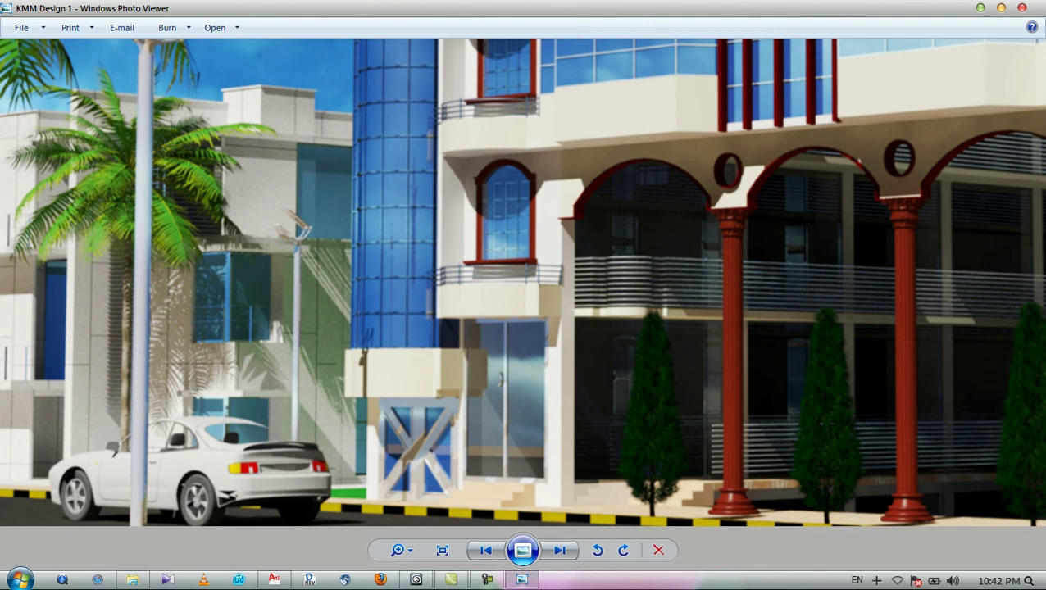
drag(404, 470, 403, 471)
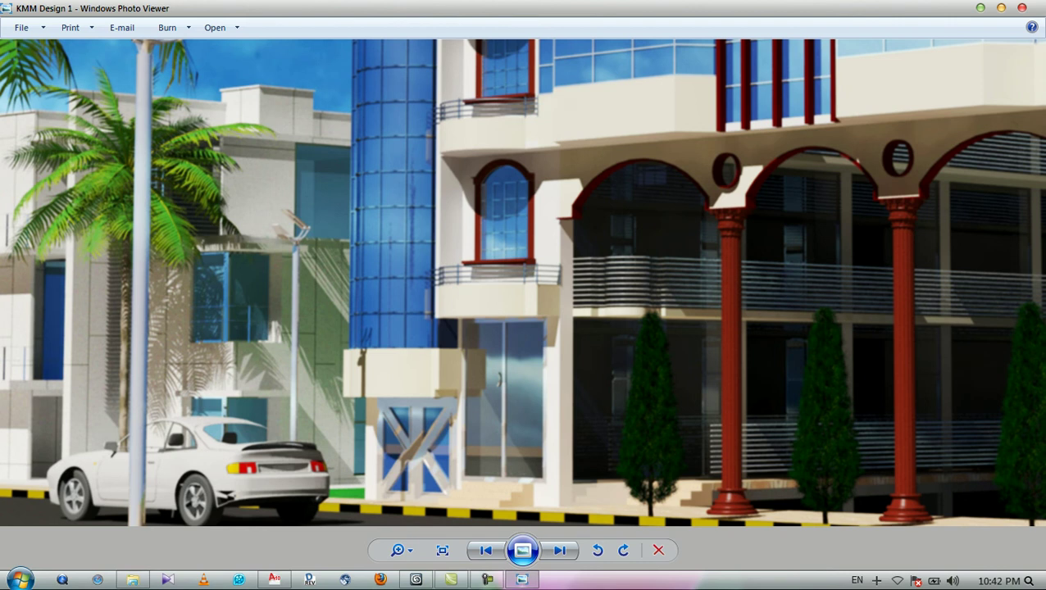
scroll(497, 442, up, 3)
drag(497, 442, 491, 399)
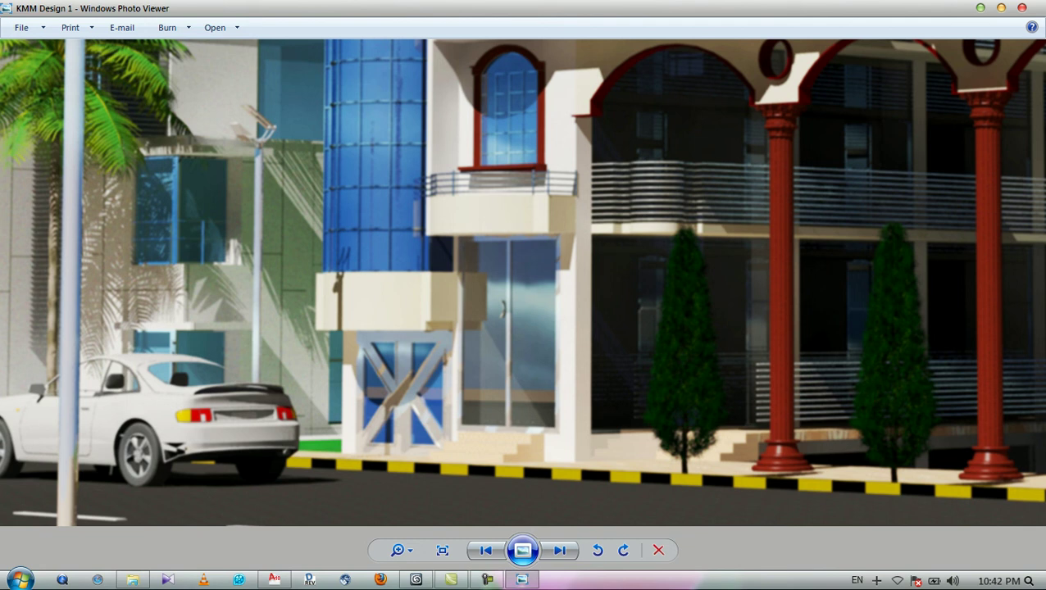
scroll(406, 414, up, 2)
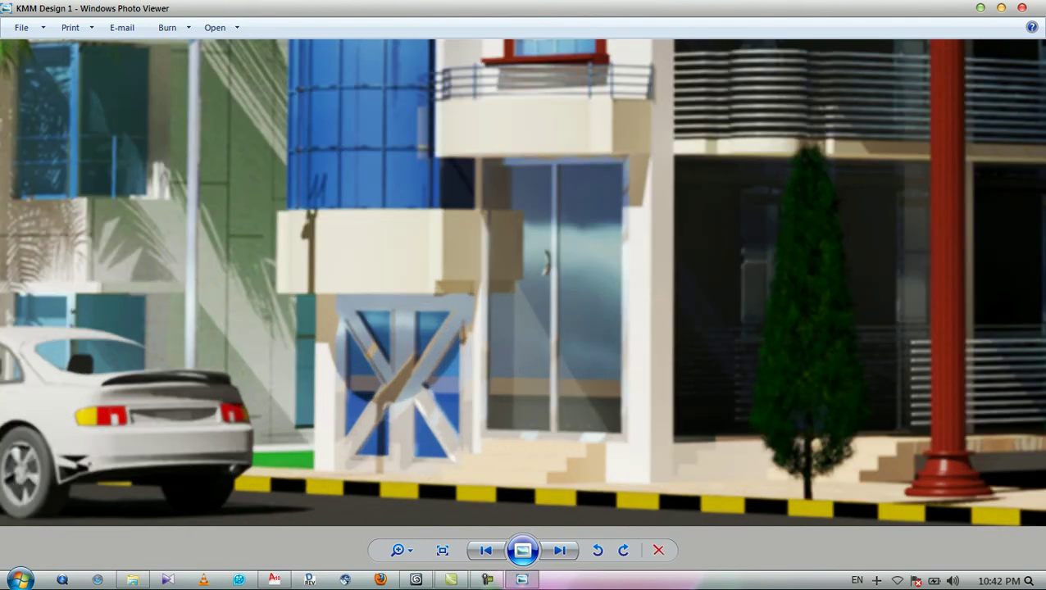
scroll(523, 283, down, 1)
- Close the building image and switch back to the 3ds Max project
click(1023, 7)
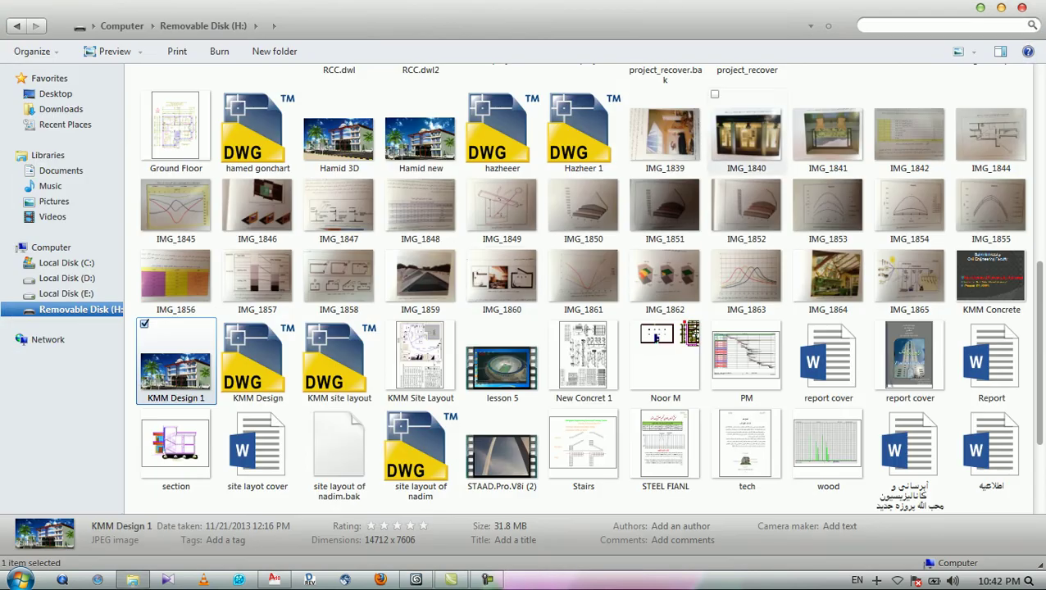
click(981, 7)
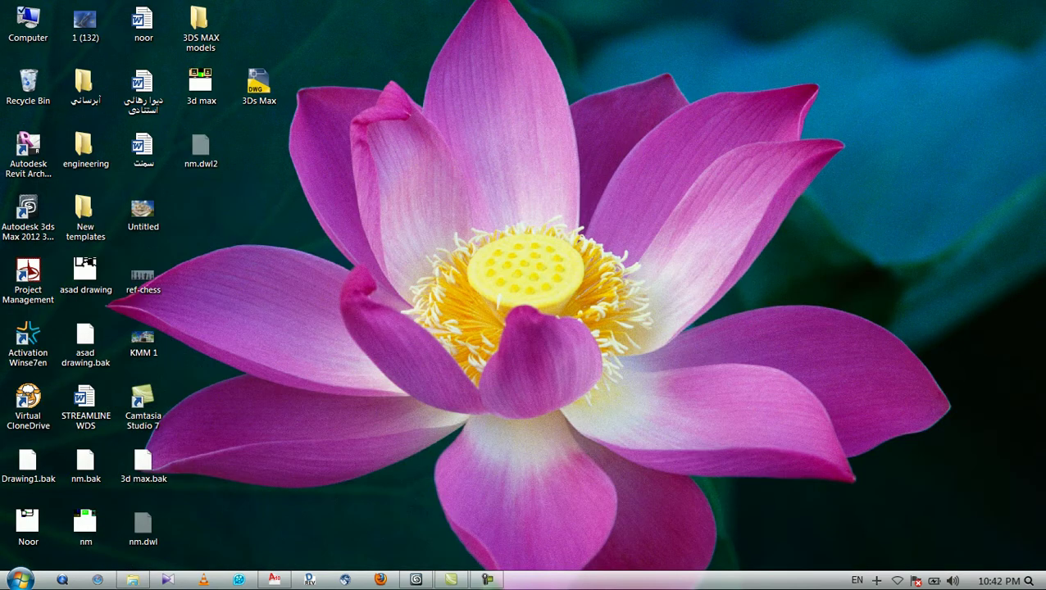
click(451, 580)
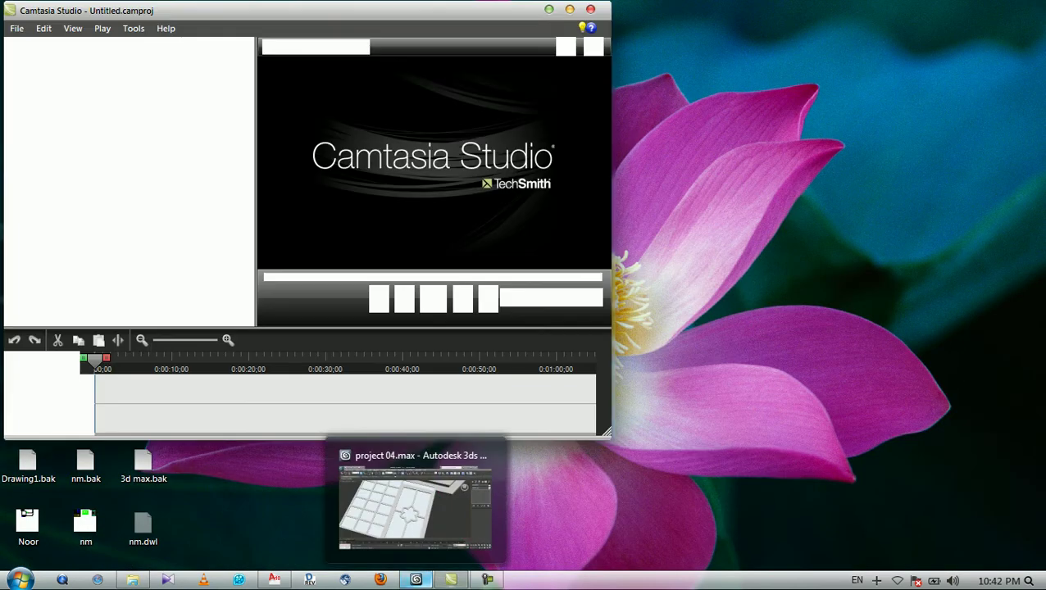
click(451, 580)
click(416, 579)
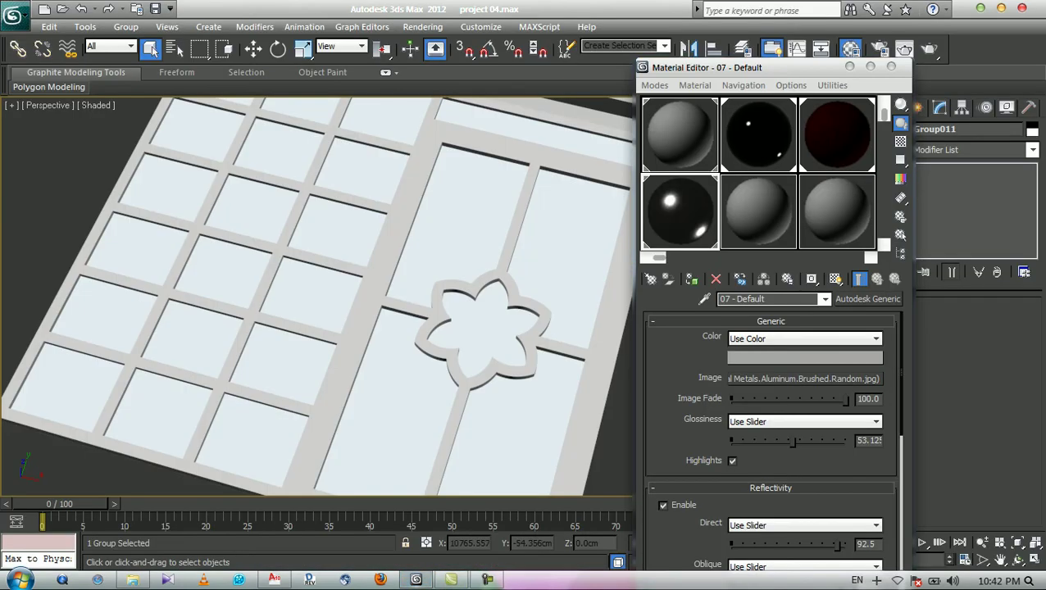
- Close the Material Editor and rotate the door panel by the entrance steps 90 degrees about the X axis
middle_drag(508, 328, 508, 320)
click(891, 66)
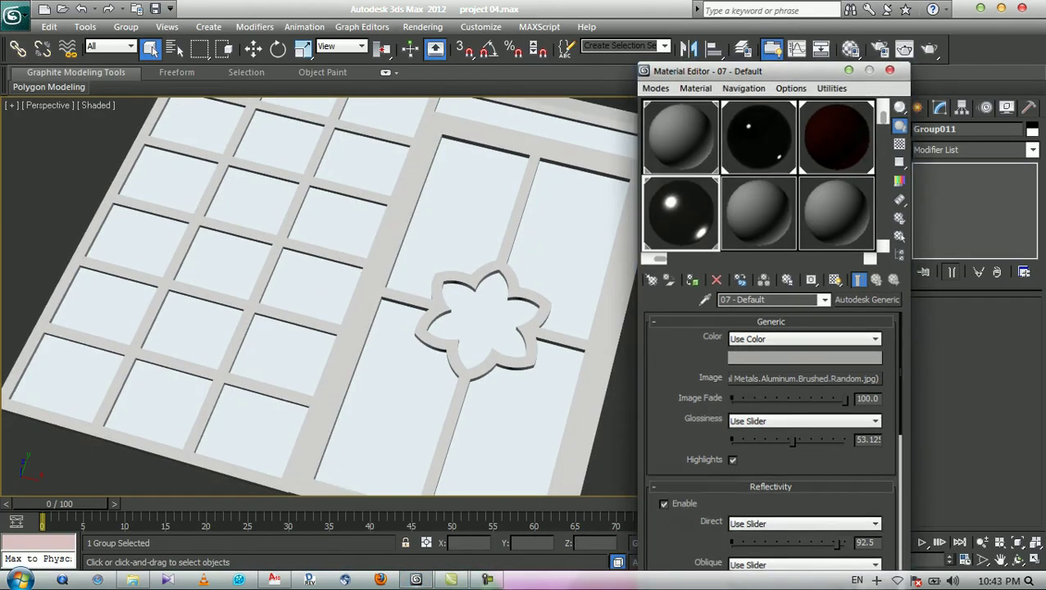
scroll(452, 296, down, 6)
click(435, 283)
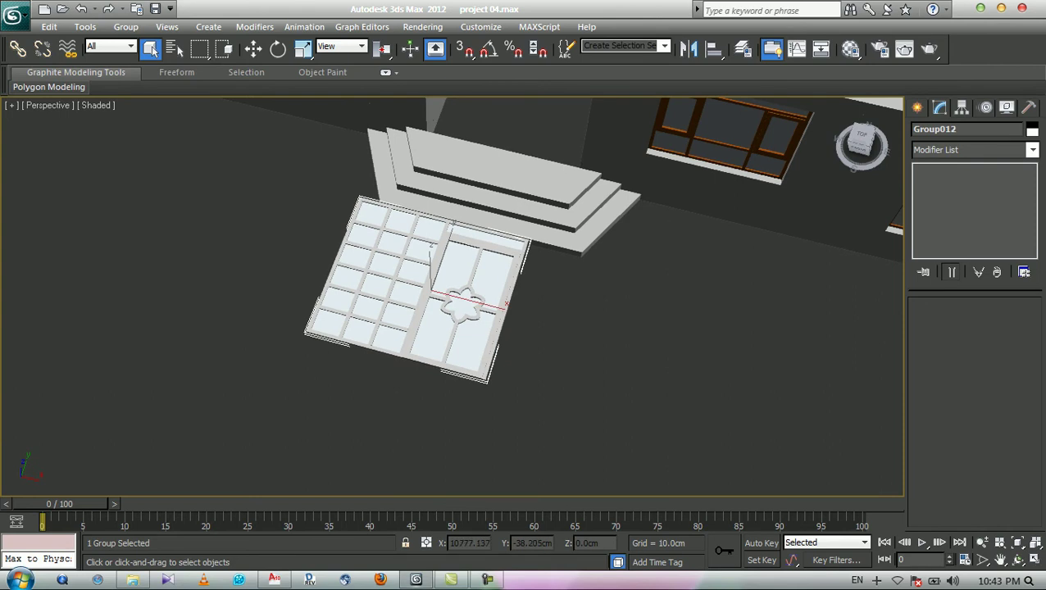
key(e)
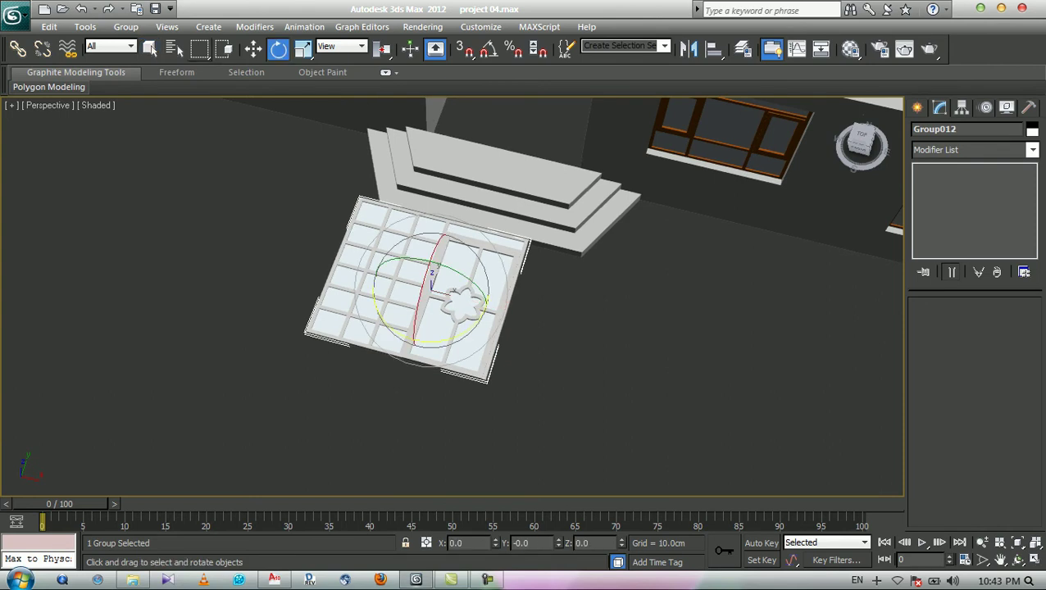
key(F12)
double_click(769, 310)
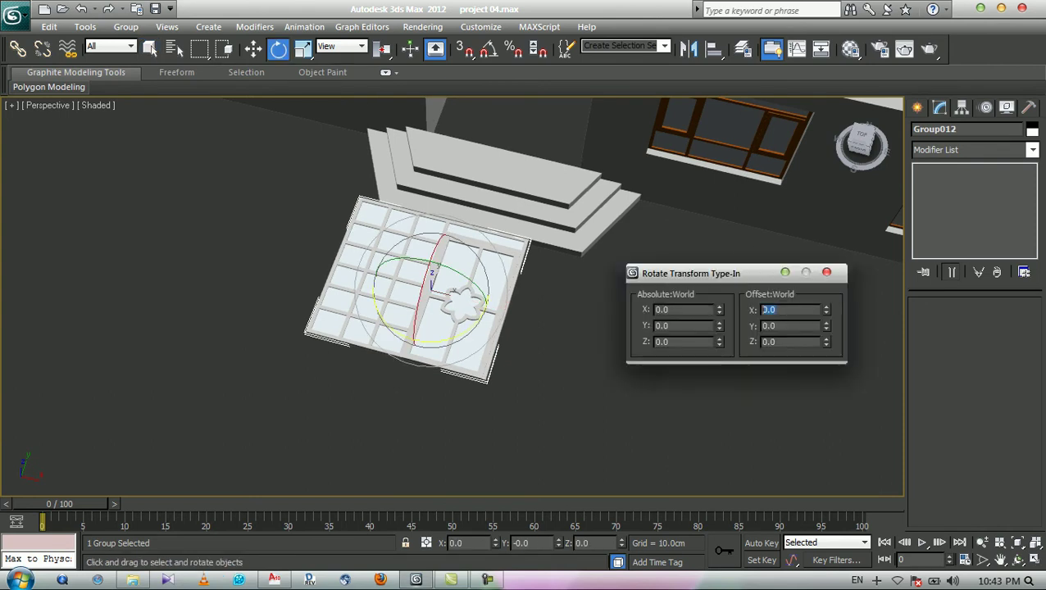
text(90)
key(Return)
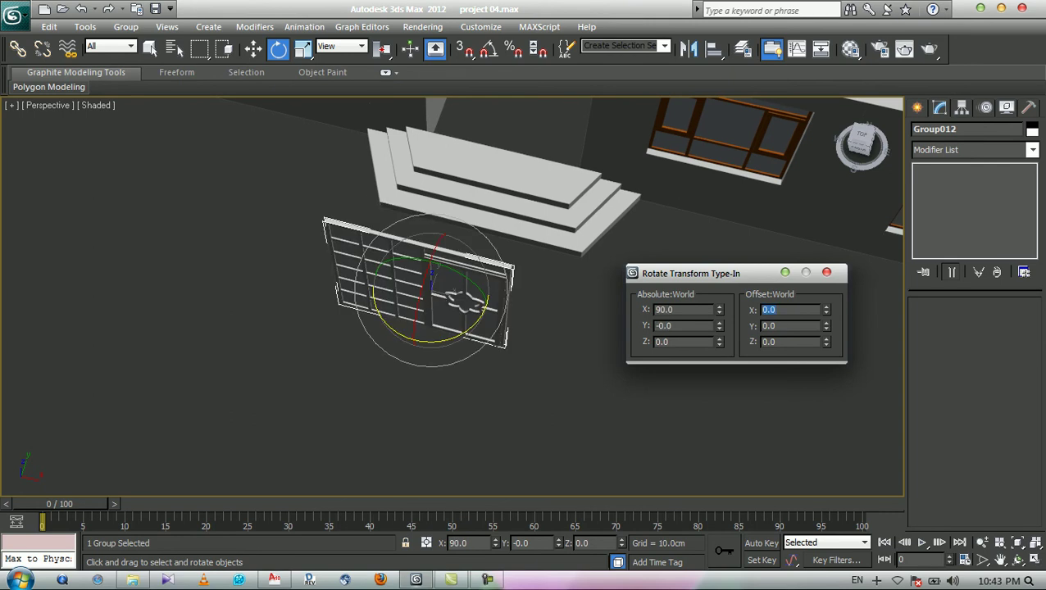
click(826, 272)
- Examine the upright door panel and the entrance steps from the side and at close range
middle_drag(424, 283, 448, 409)
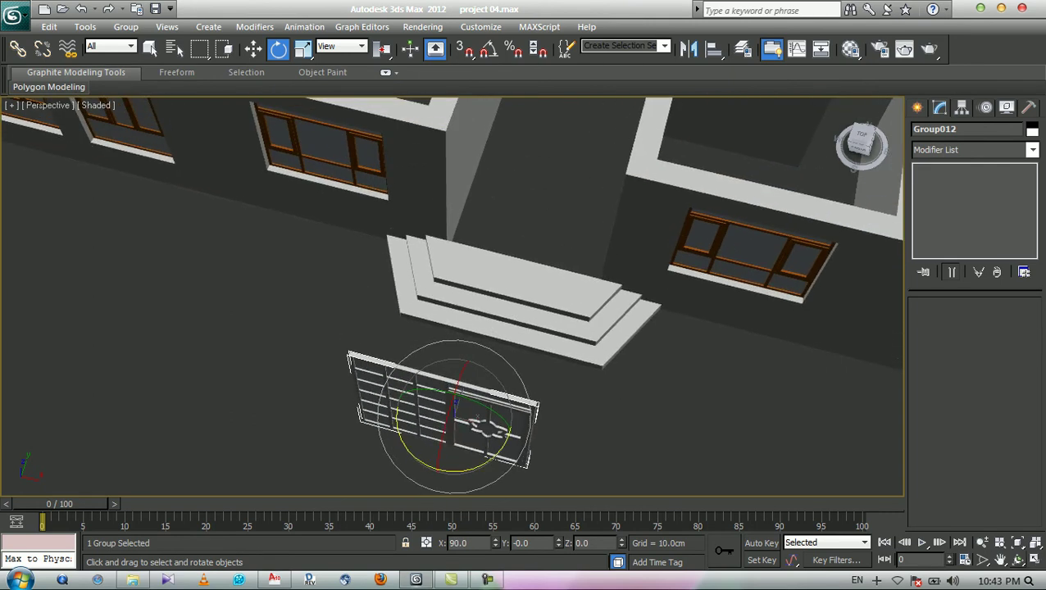
click(1016, 558)
drag(460, 345, 517, 262)
drag(402, 283, 513, 322)
scroll(490, 324, up, 2)
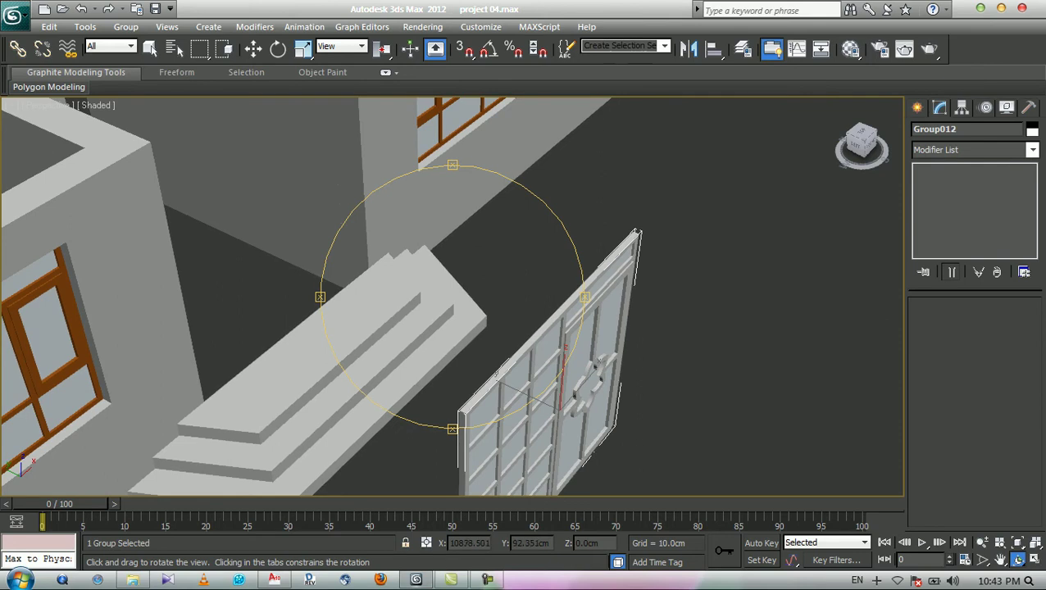
scroll(490, 324, down, 2)
middle_drag(489, 324, 602, 288)
scroll(520, 310, up, 3)
drag(772, 275, 814, 280)
scroll(467, 289, up, 2)
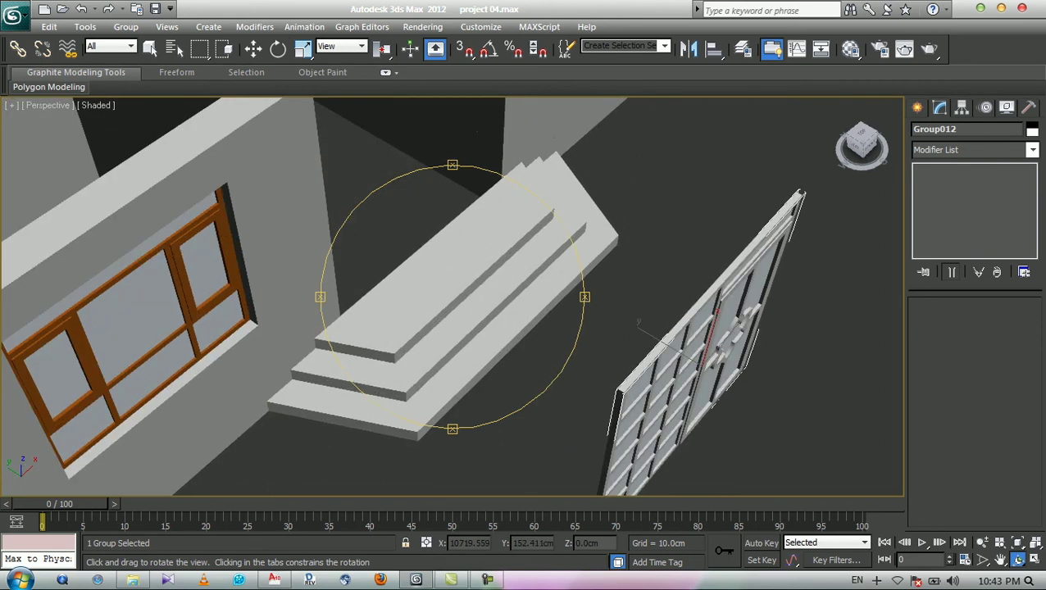
- Select the top slab of the entrance steps without changing its rotation
right_click(468, 279)
click(459, 262)
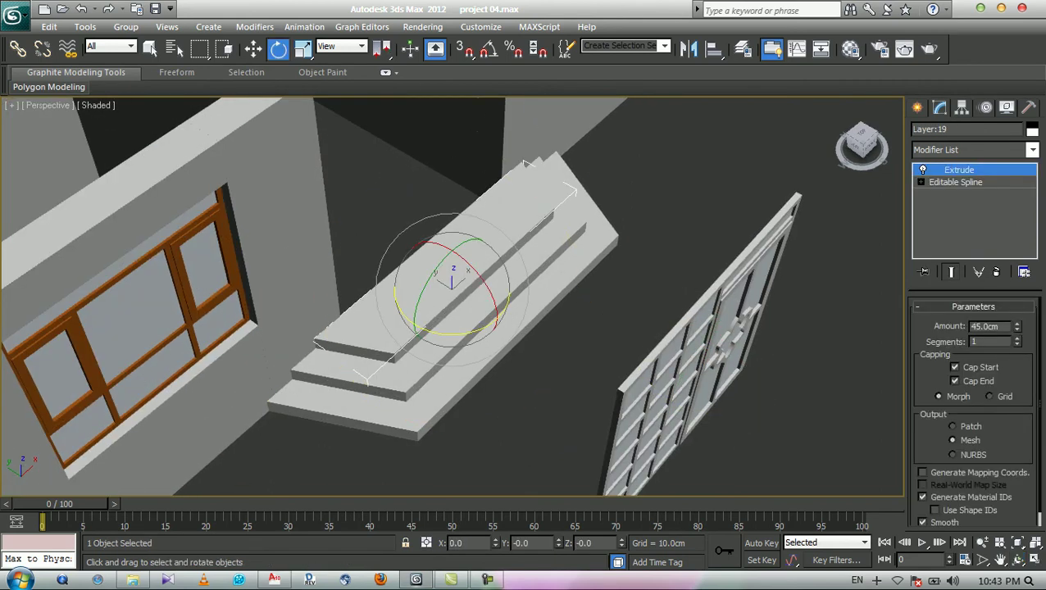
key(q)
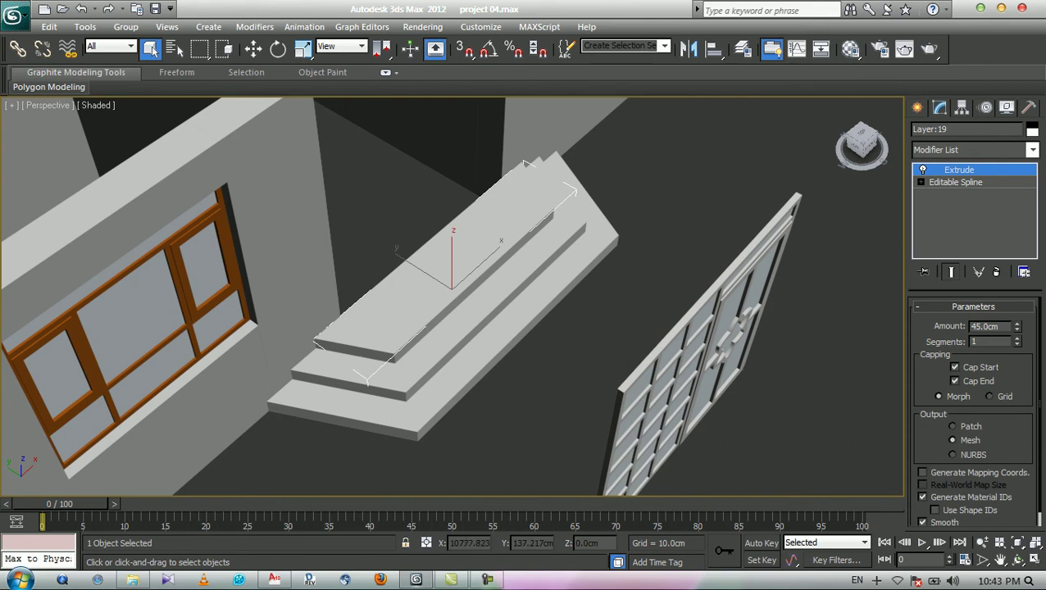
scroll(455, 287, down, 5)
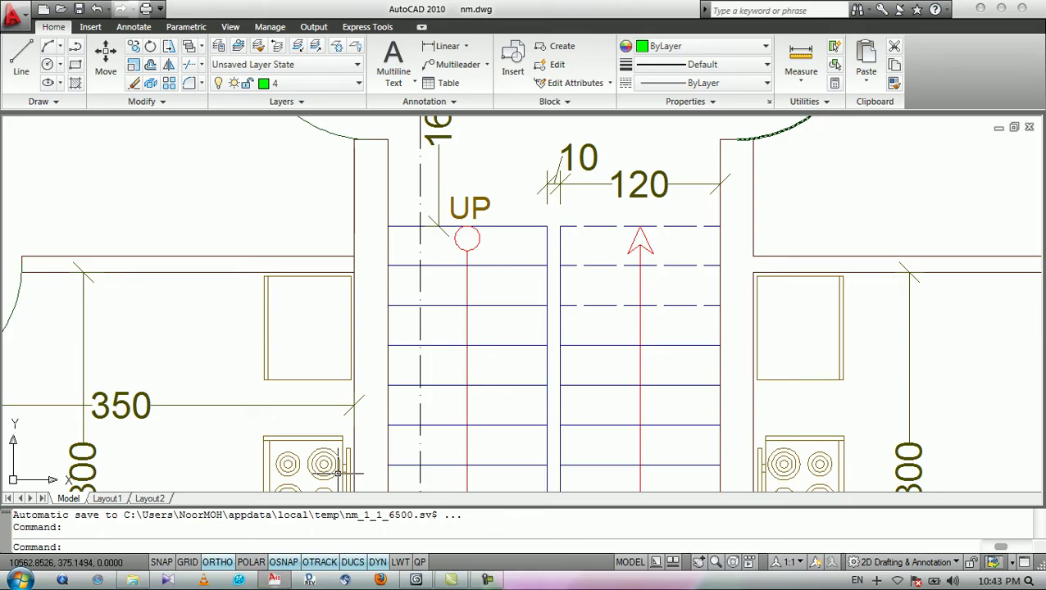
- Switch to the nm.dwg drawing in AutoCAD and examine the entrance door and steps on the South Elevation up close
scroll(452, 246, down, 5)
scroll(452, 253, down, 8)
scroll(492, 320, up, 6)
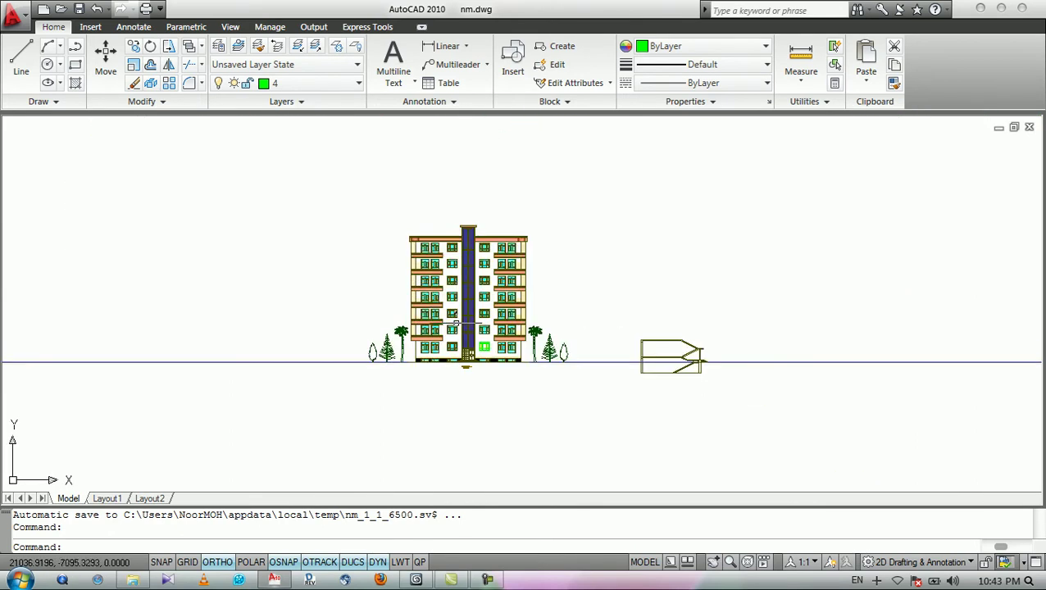
scroll(454, 331, up, 3)
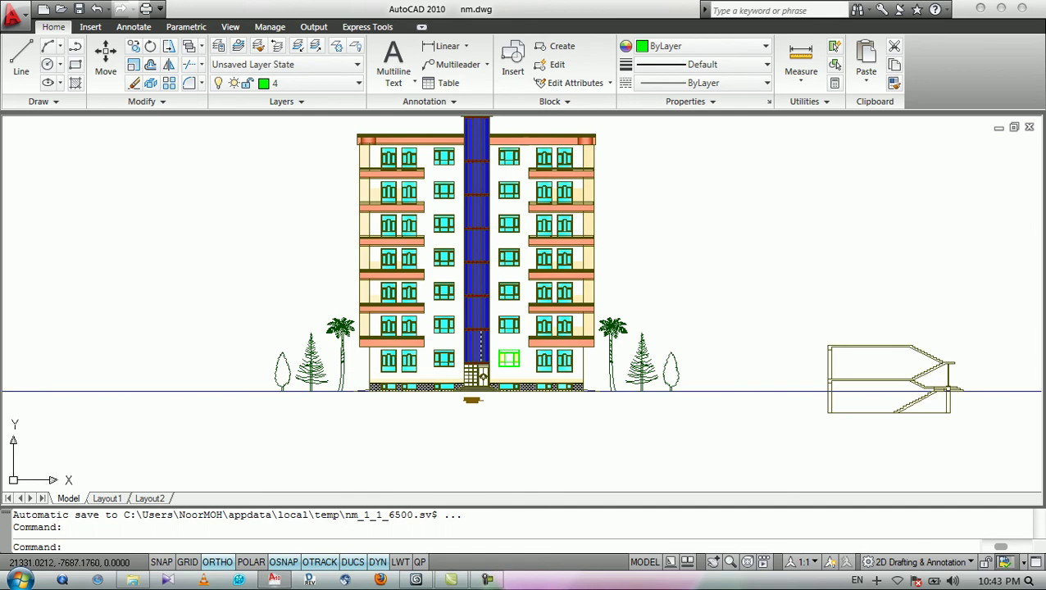
scroll(482, 376, up, 1)
scroll(482, 376, up, 2)
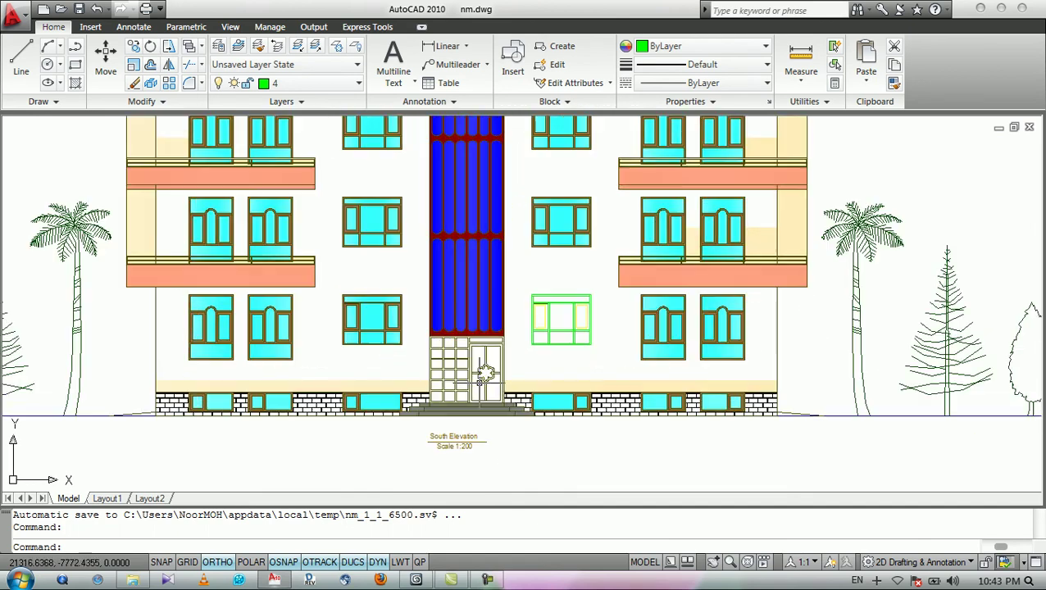
scroll(469, 414, up, 4)
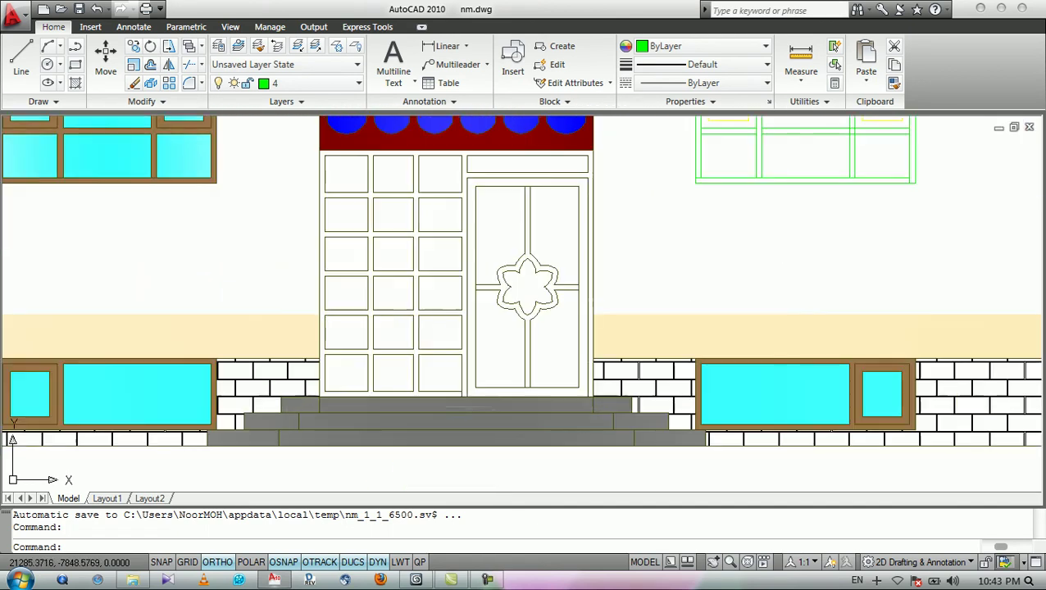
scroll(532, 443, down, 5)
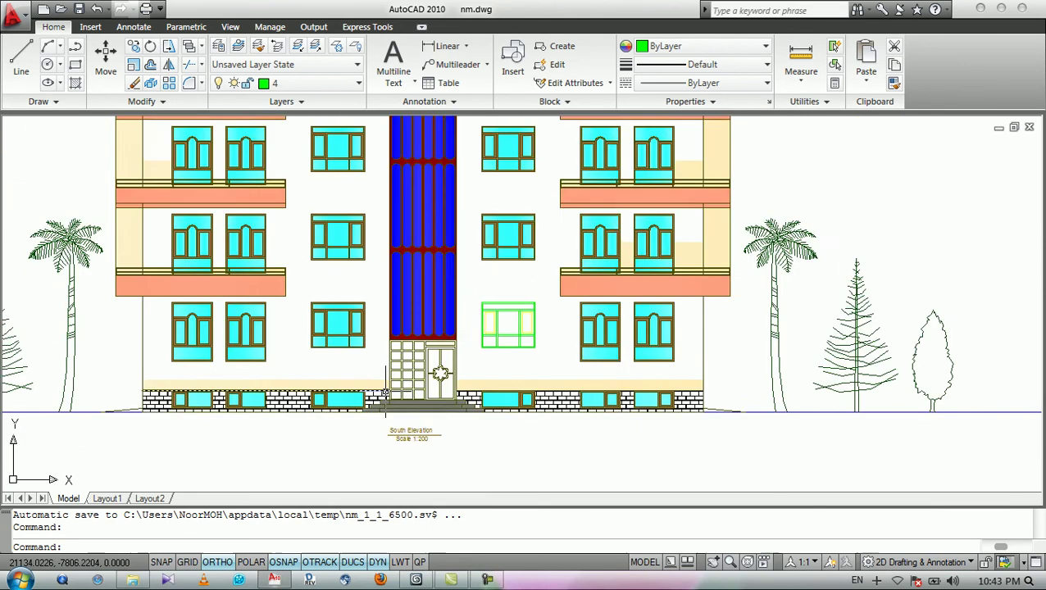
- Draw a horizontal construction line in the stair section through the floor level at the foot of the upper entrance flight
middle_drag(531, 383, 296, 386)
middle_drag(639, 410, 372, 366)
middle_drag(706, 374, 460, 365)
scroll(771, 362, down, 2)
scroll(790, 379, up, 4)
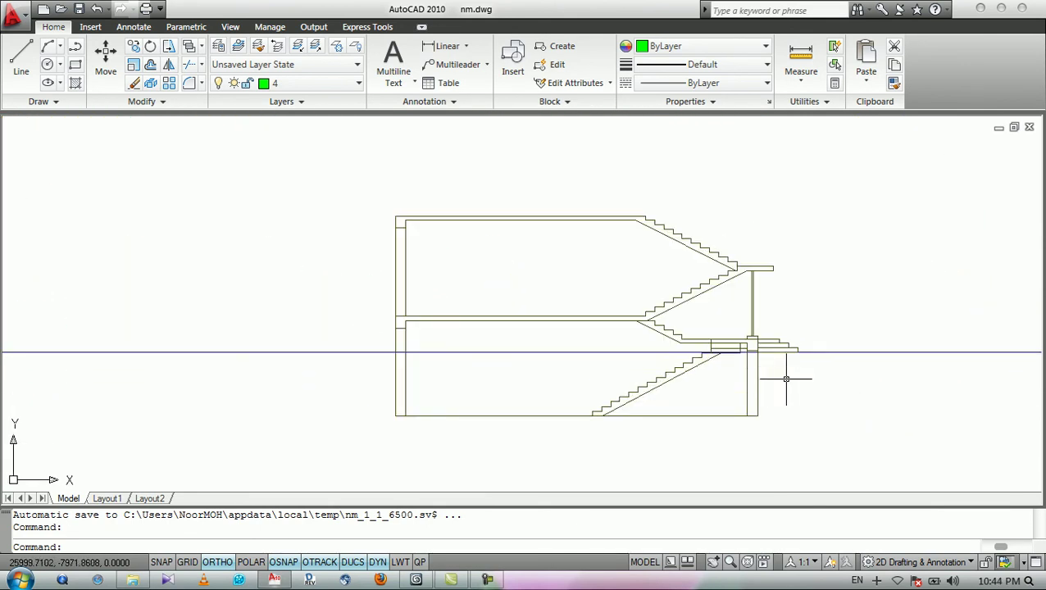
scroll(787, 376, up, 4)
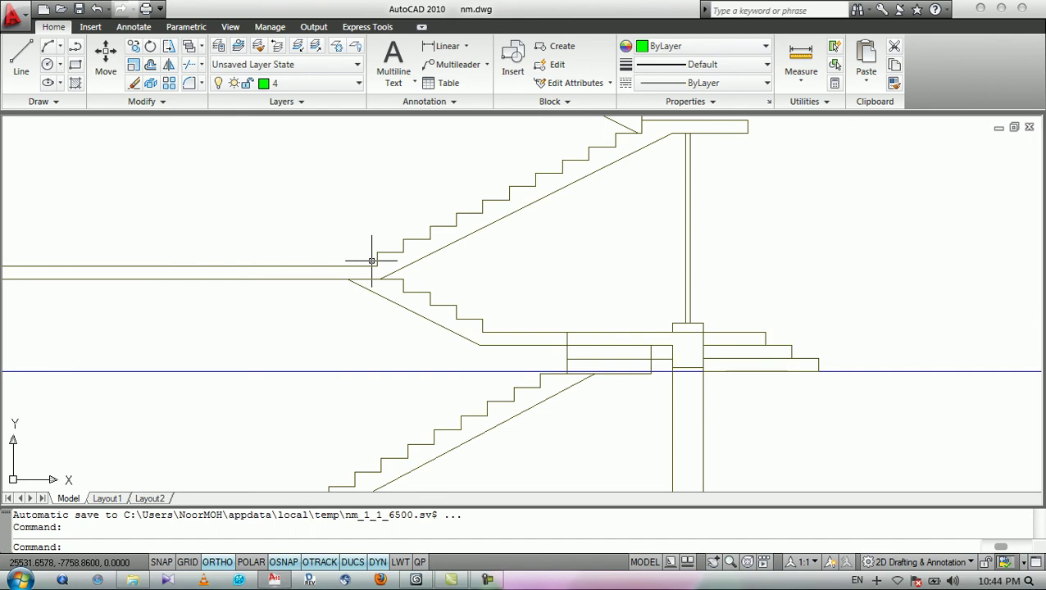
key(Return)
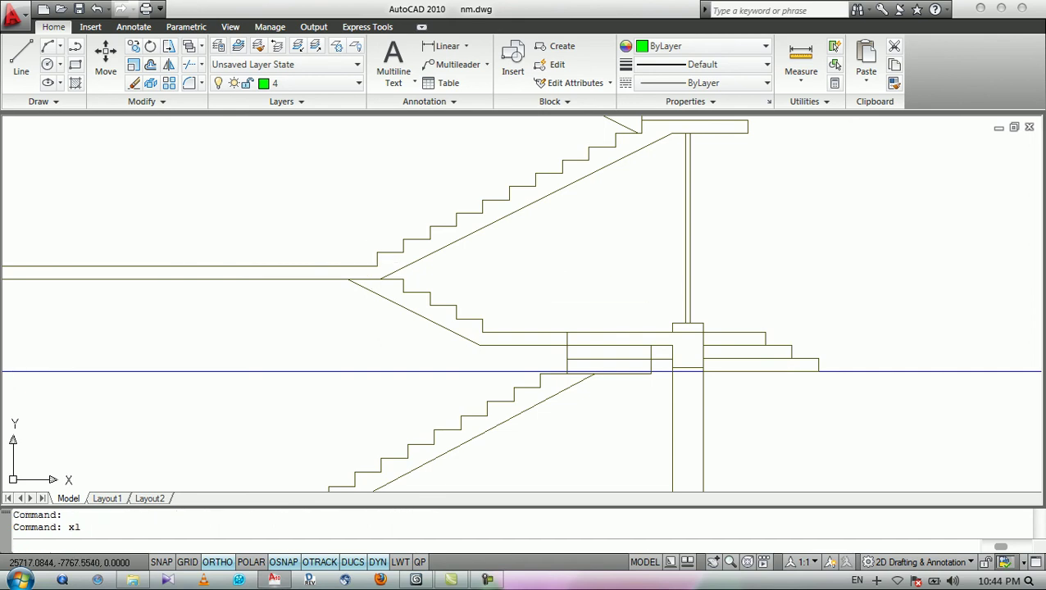
text(h)
key(Return)
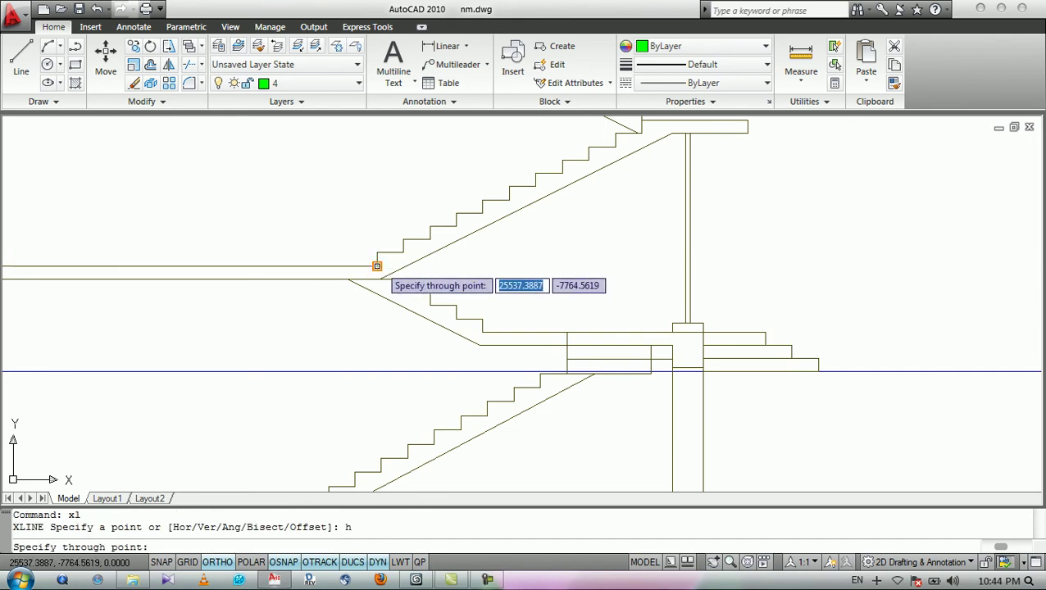
click(379, 266)
key(Return)
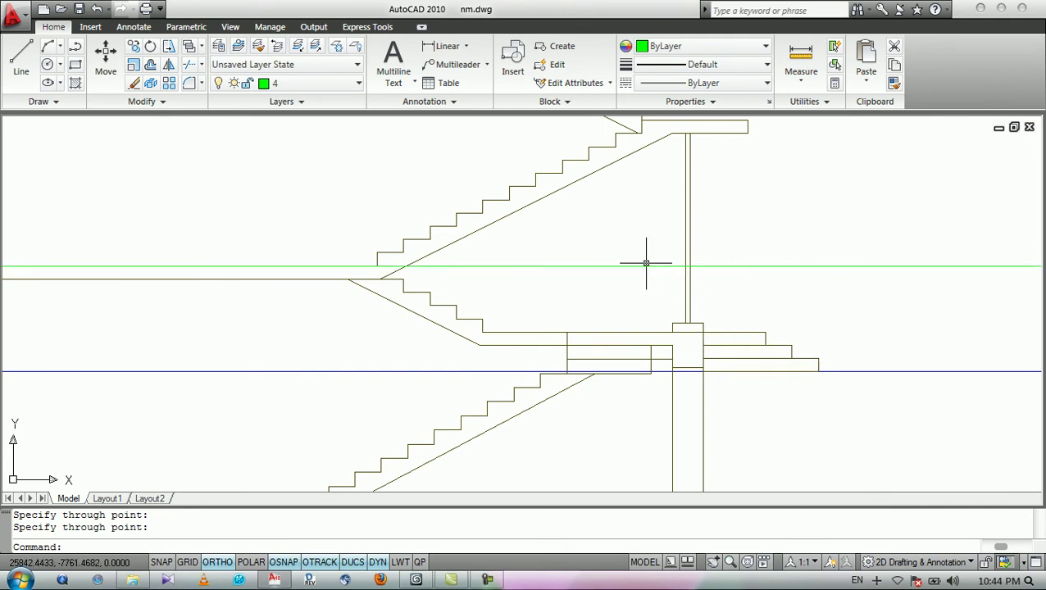
- Compare the construction line's level with the entrance door on the South Elevation and the landing in the stair section
scroll(647, 262, down, 2)
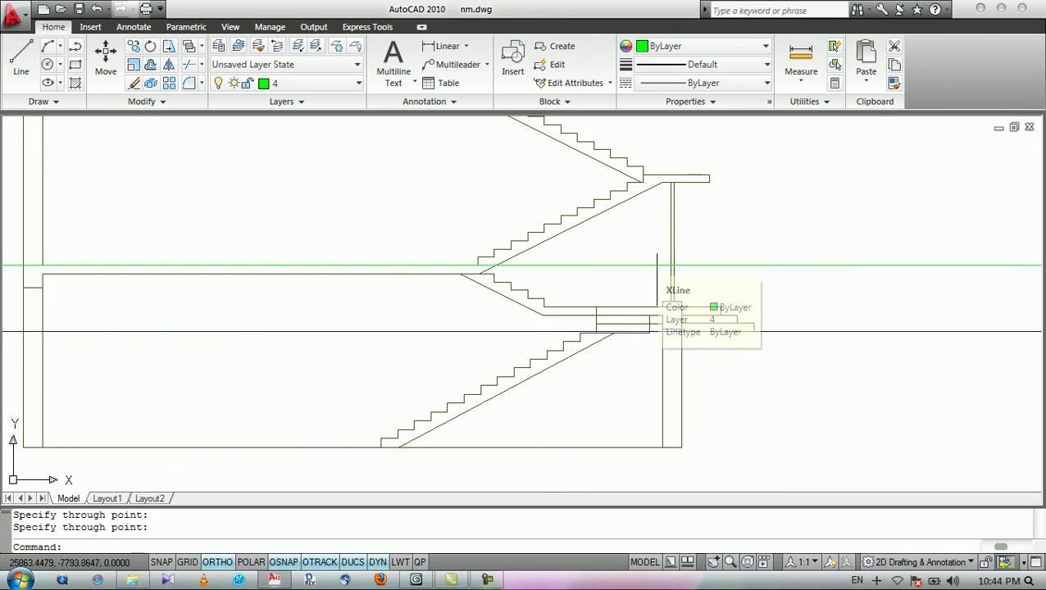
scroll(682, 329, up, 2)
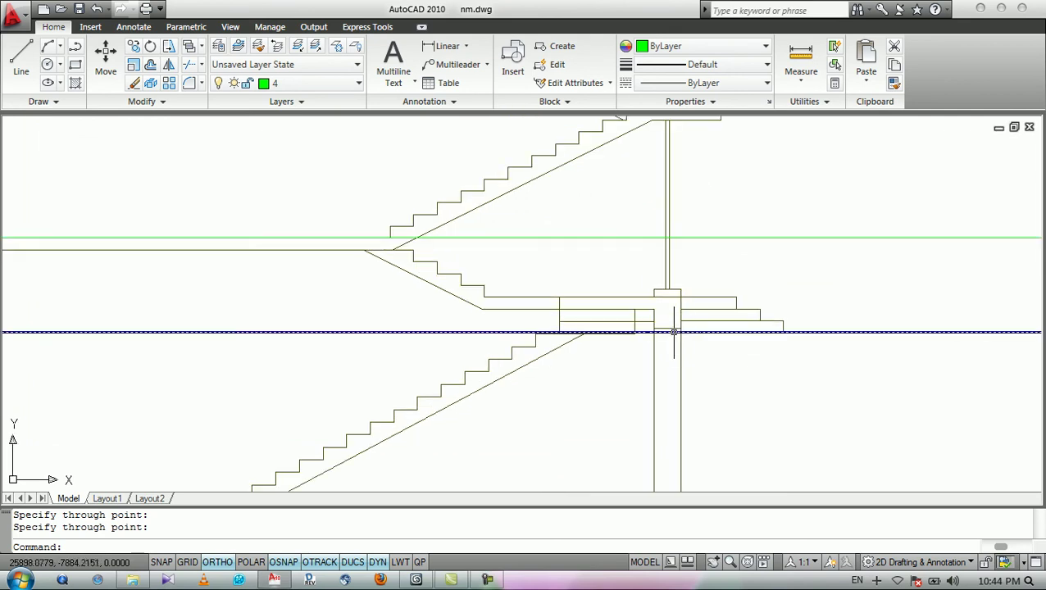
scroll(689, 332, down, 5)
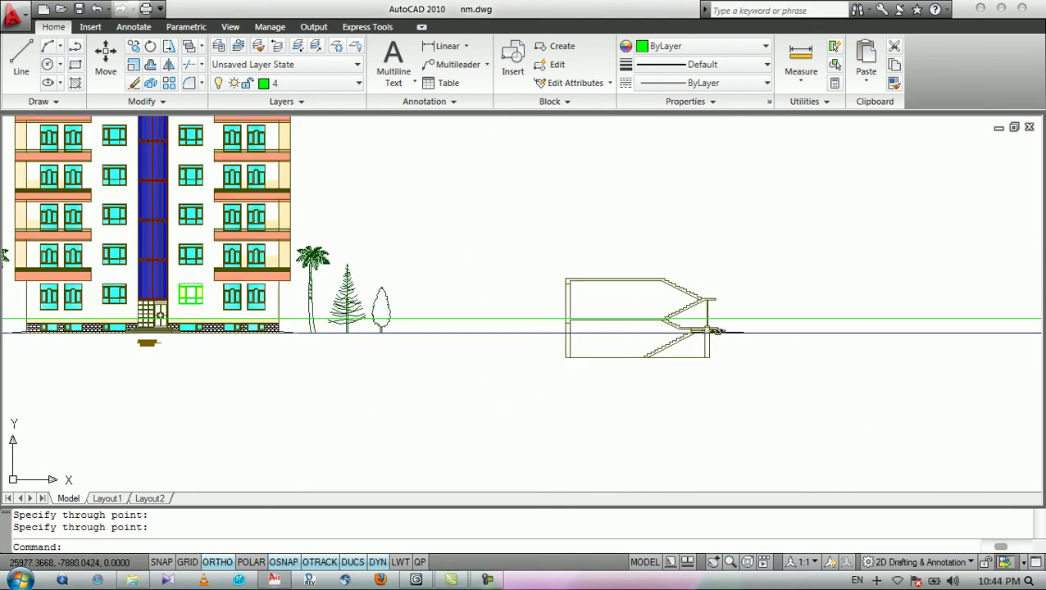
scroll(129, 329, up, 5)
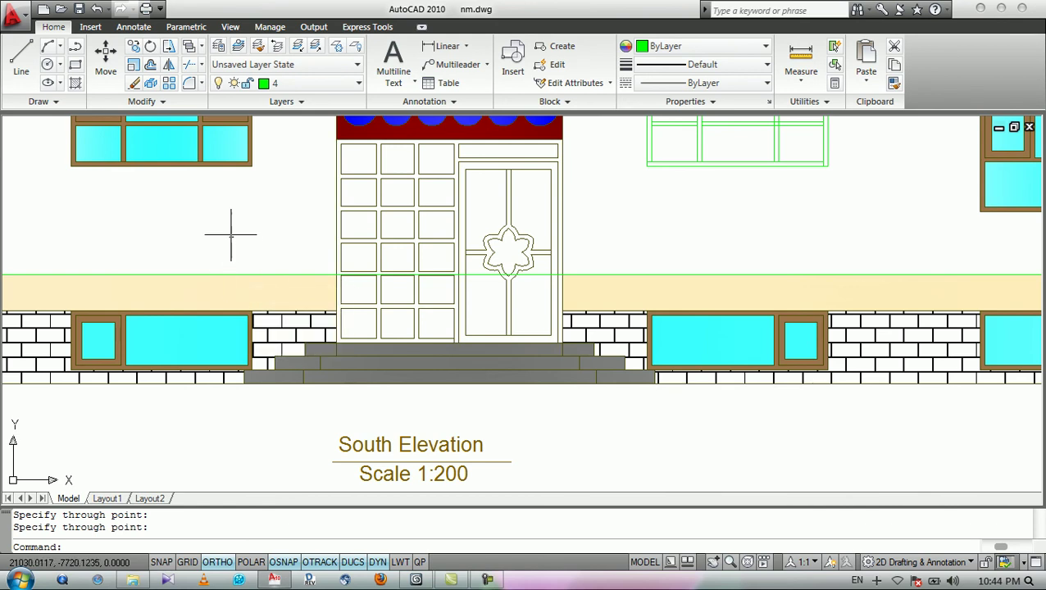
scroll(229, 229, down, 6)
middle_drag(381, 270, 241, 305)
middle_drag(738, 259, 301, 241)
scroll(729, 238, up, 5)
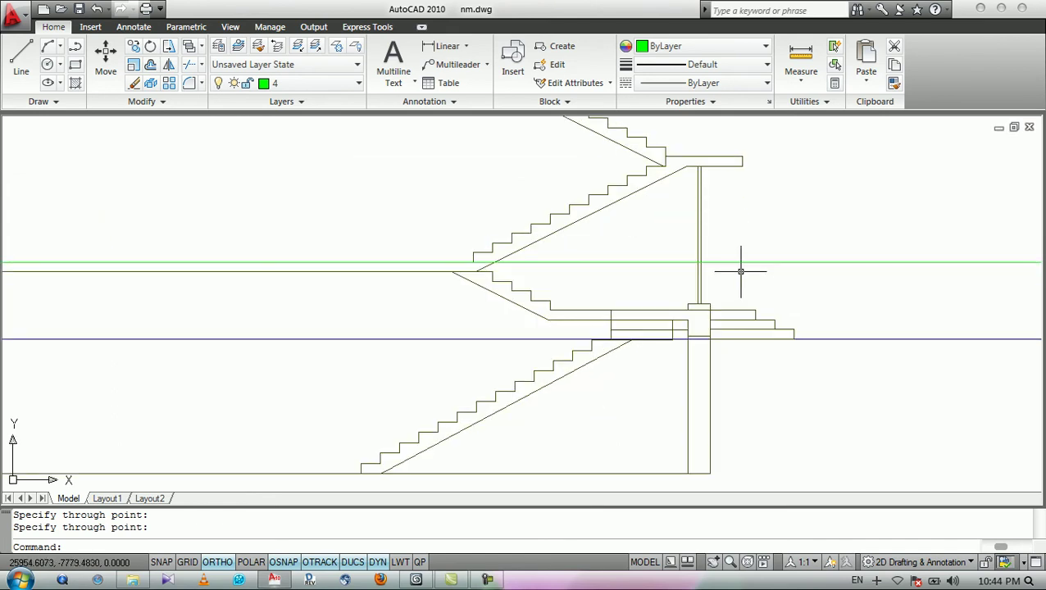
scroll(741, 331, up, 3)
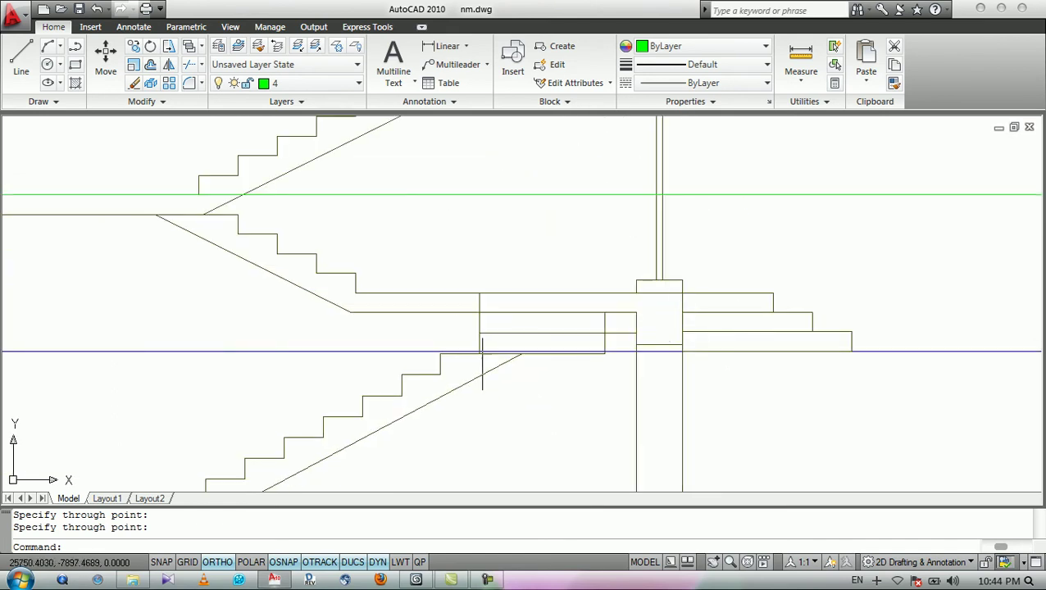
- Switch back to 3ds Max and examine the stair opening in the front of the basement block
click(416, 580)
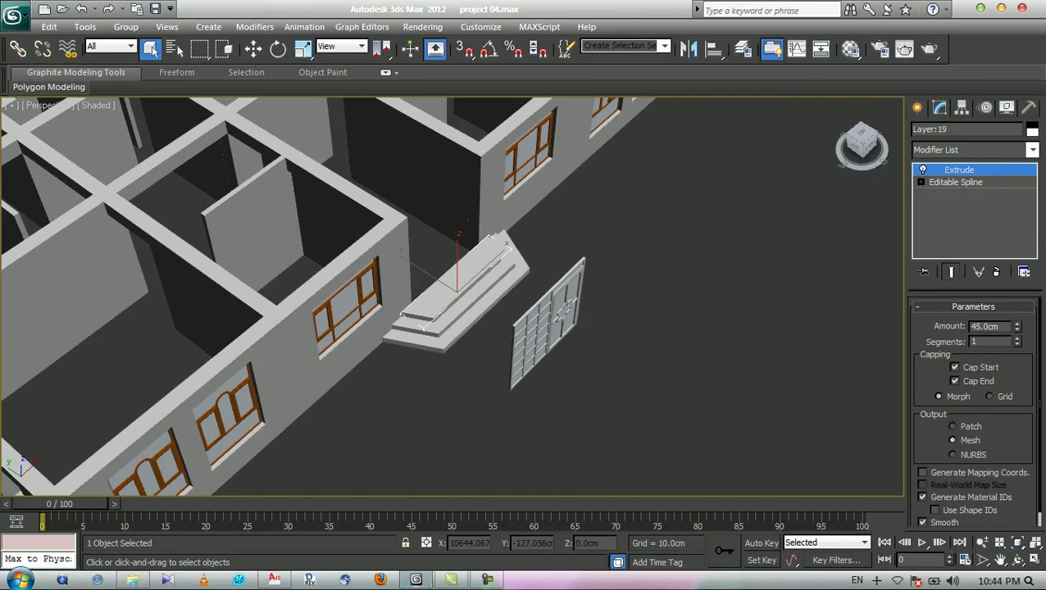
scroll(546, 135, down, 10)
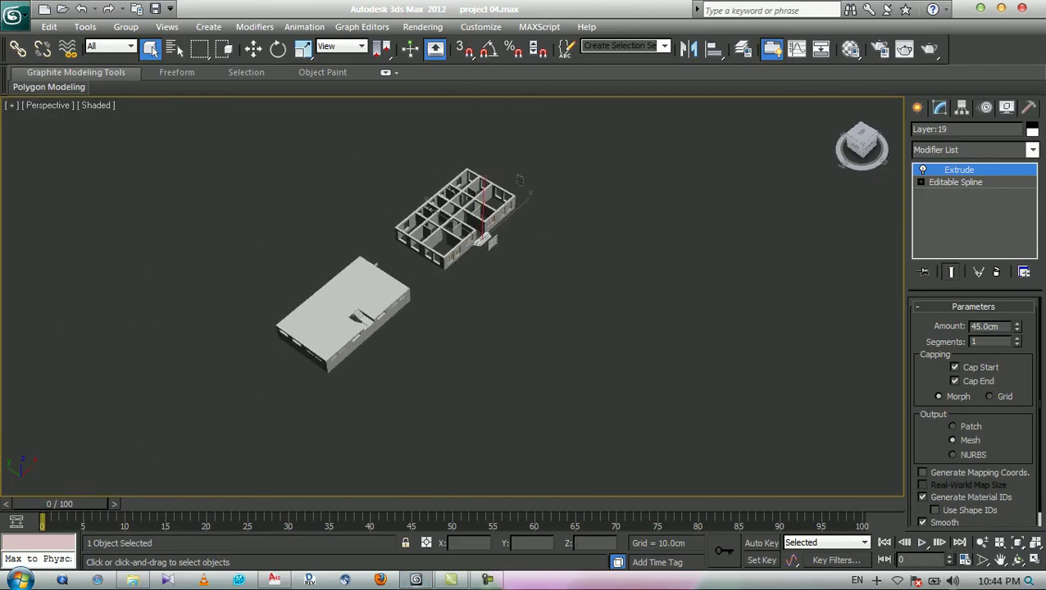
key(ctrl+r)
drag(509, 320, 419, 270)
middle_drag(418, 270, 535, 348)
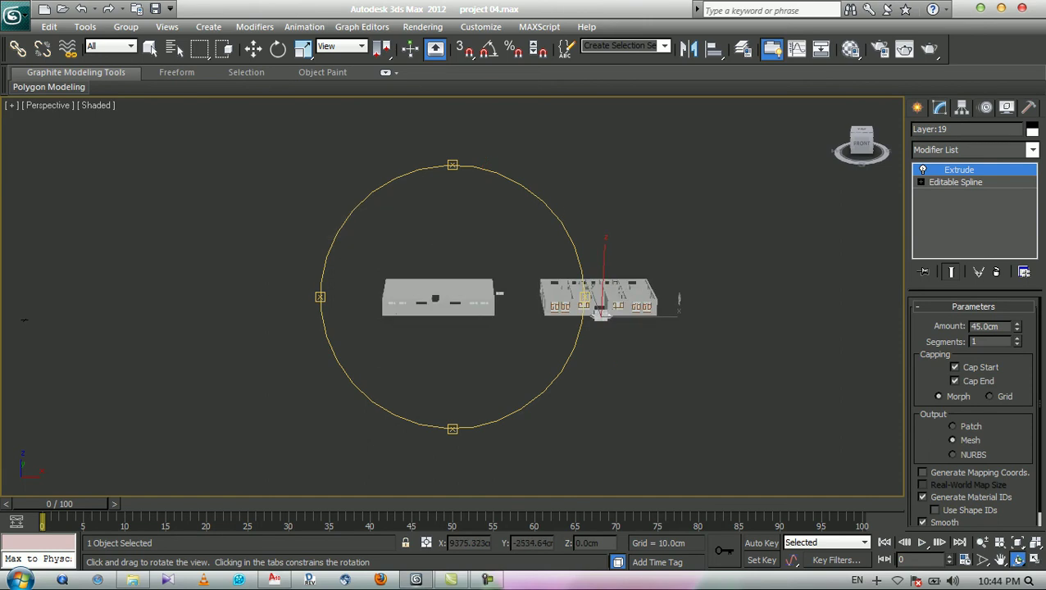
scroll(452, 296, up, 8)
middle_drag(427, 328, 503, 298)
drag(460, 287, 488, 353)
middle_drag(489, 352, 490, 262)
drag(489, 262, 519, 345)
middle_drag(518, 345, 471, 117)
key(Escape)
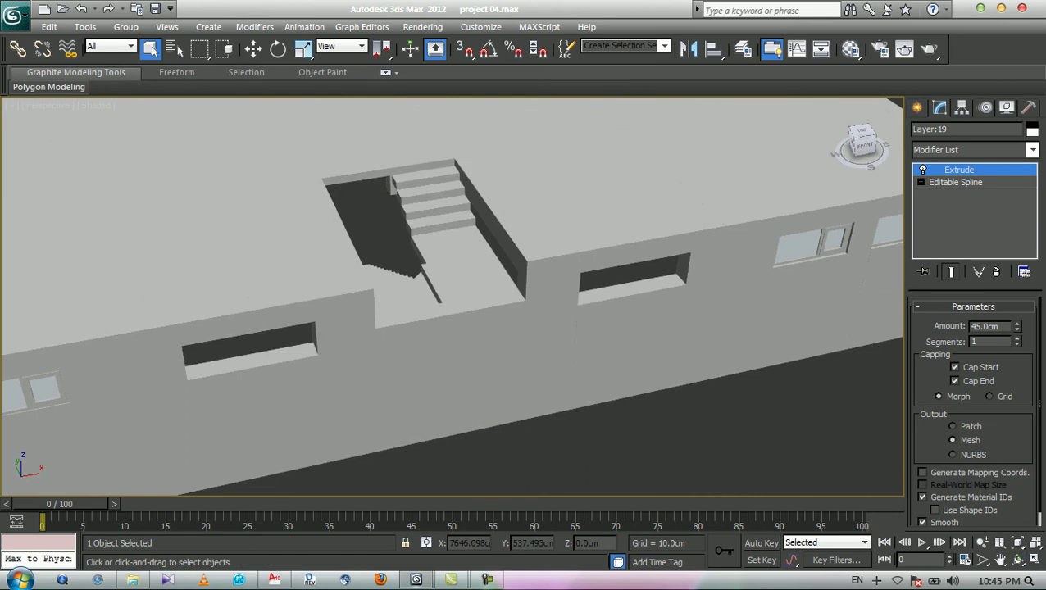
- Group the three slabs of the entrance steps, accepting the suggested group name
middle_drag(500, 279, 307, 306)
scroll(472, 267, down, 3)
scroll(324, 283, down, 2)
middle_drag(625, 277, 444, 285)
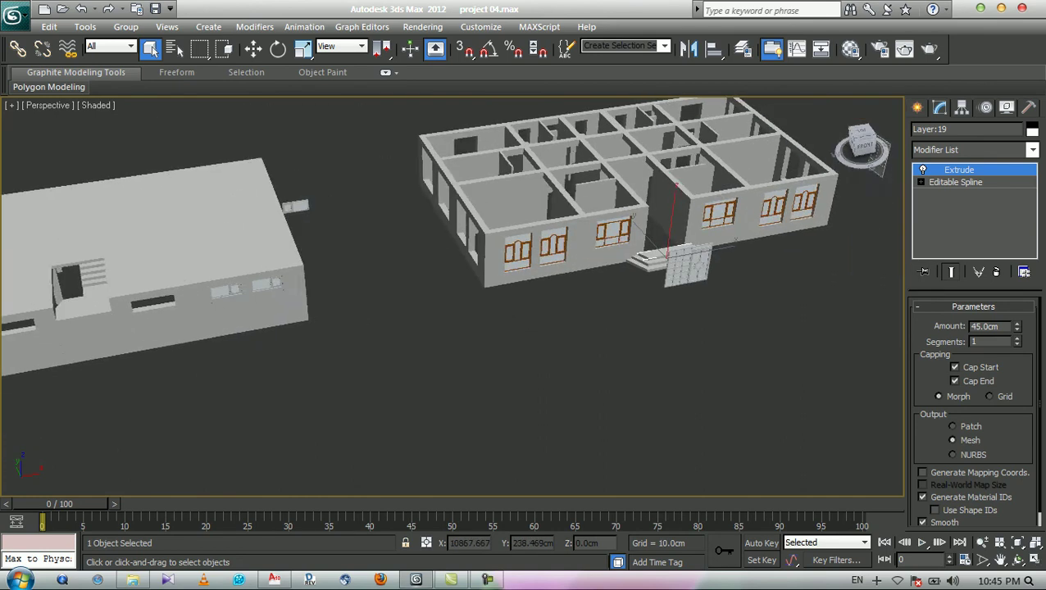
scroll(443, 287, up, 2)
middle_drag(792, 221, 501, 279)
scroll(456, 303, up, 4)
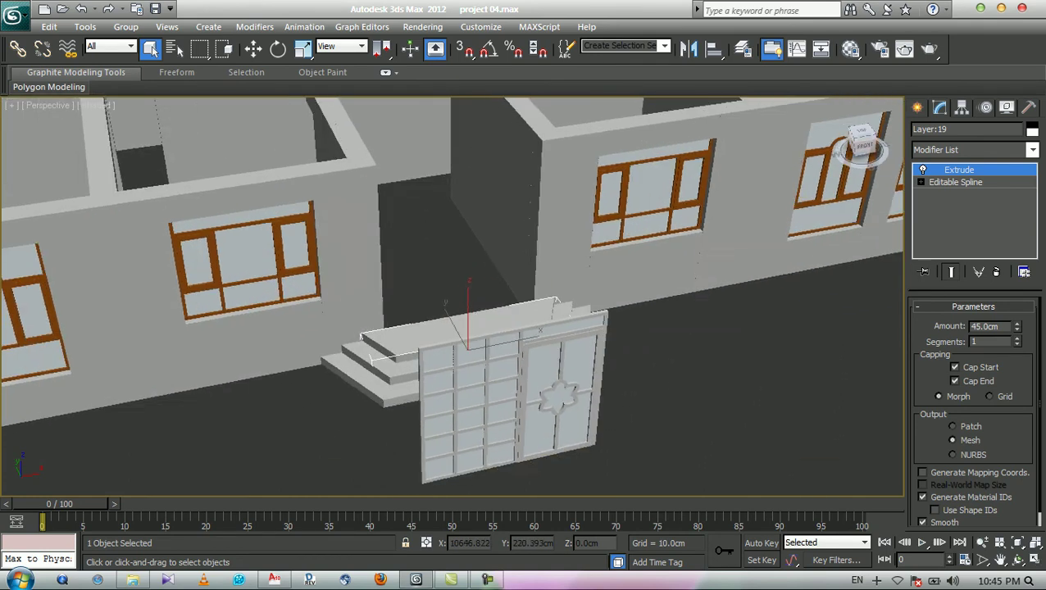
ctrl+click(388, 370)
ctrl+click(396, 397)
click(126, 27)
click(145, 42)
click(533, 318)
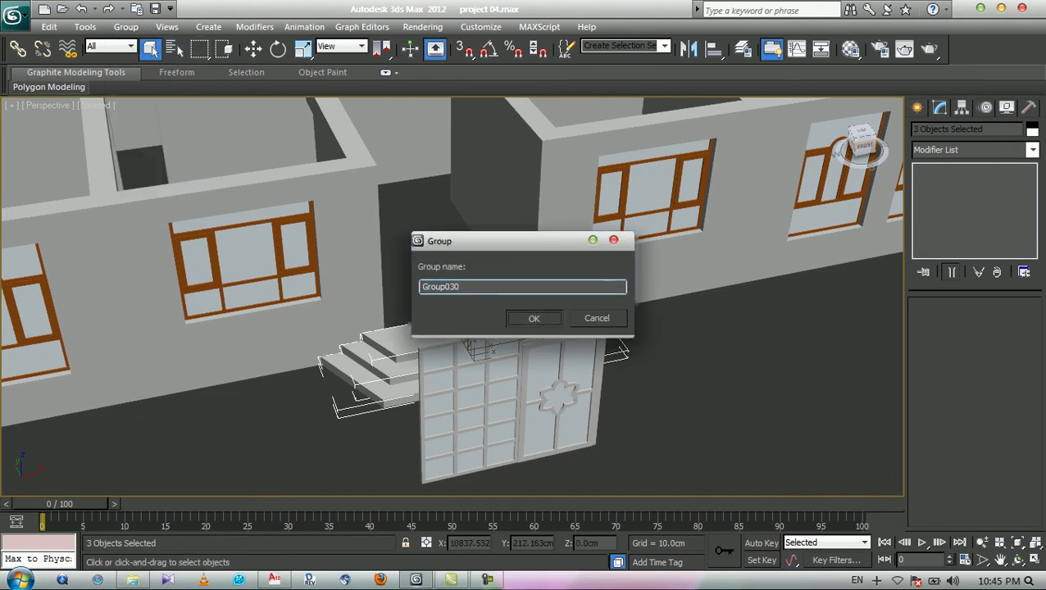
- Move the grouped entrance steps from the ground-floor model to the front of the basement block, near its stair opening
key(w)
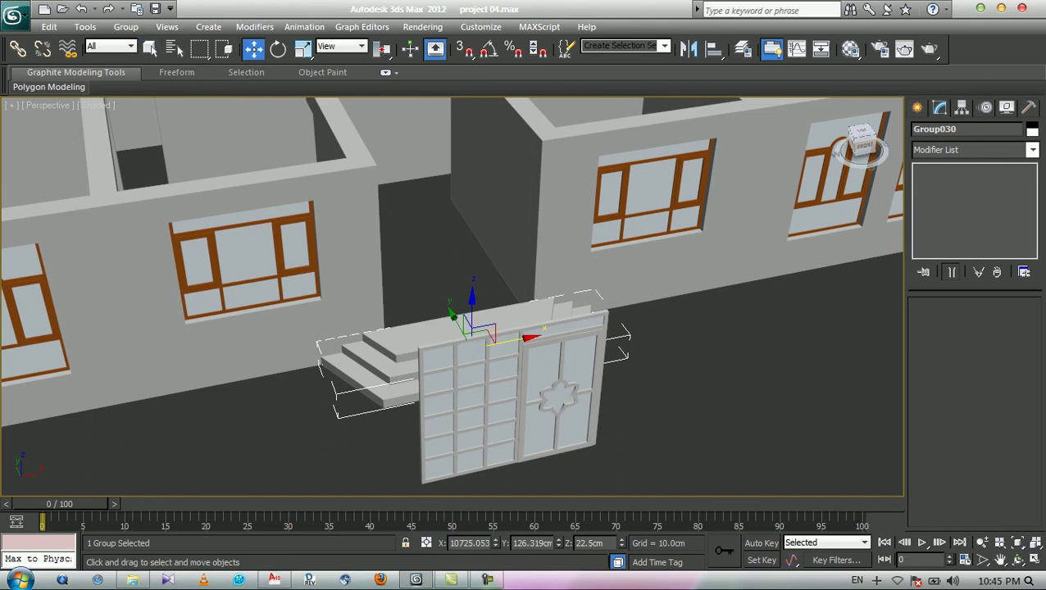
scroll(509, 312, down, 10)
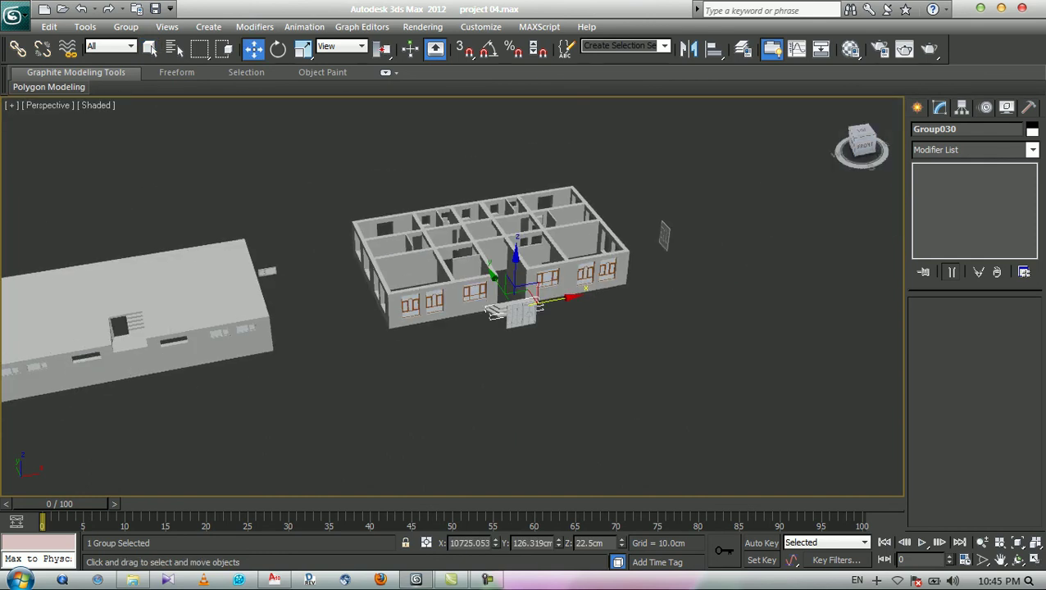
drag(524, 300, 167, 371)
key(z)
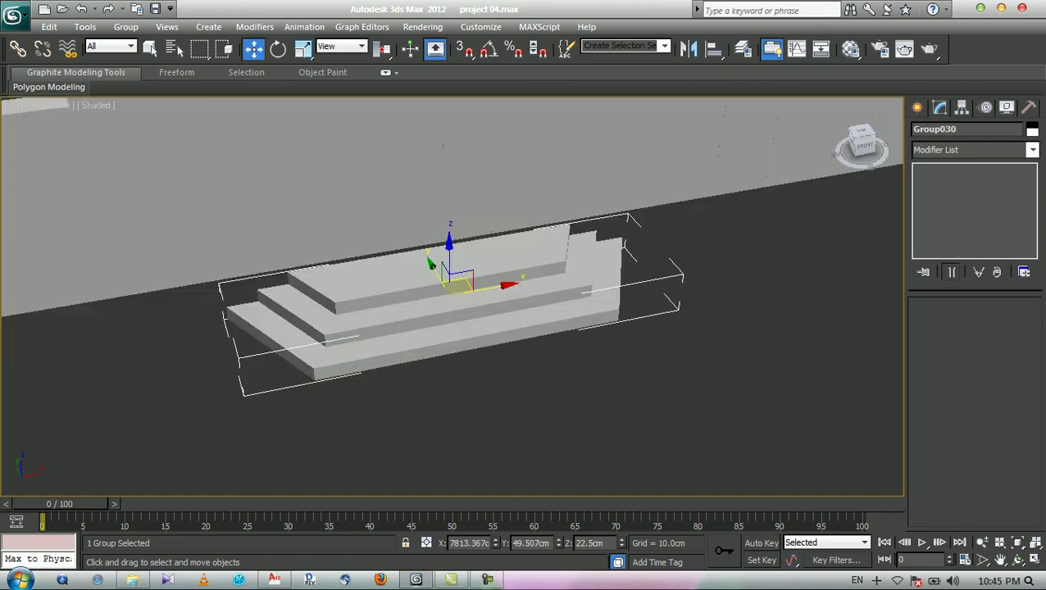
scroll(447, 287, down, 3)
middle_drag(447, 287, 441, 378)
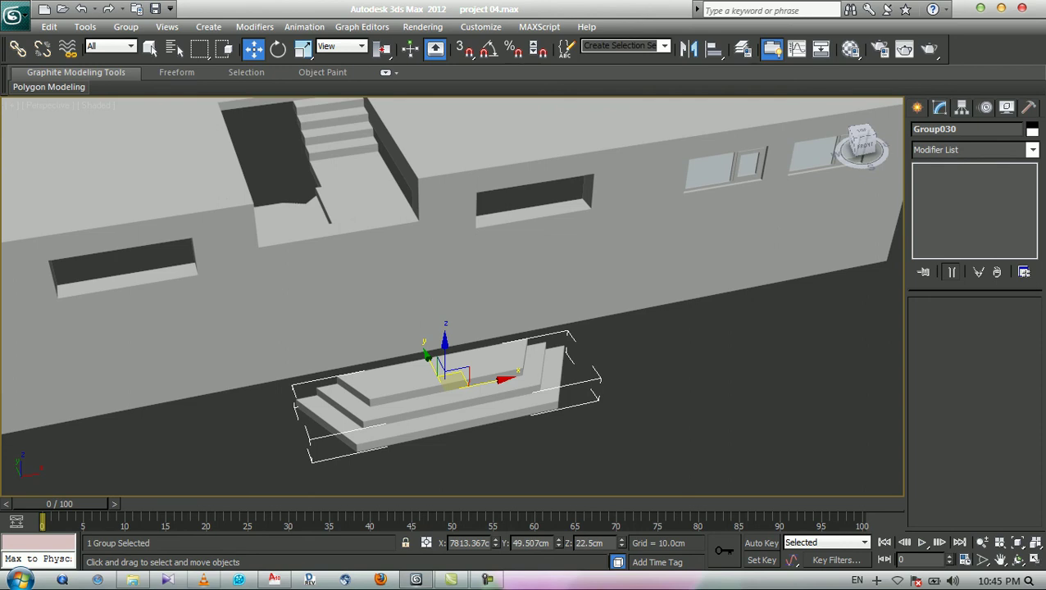
- Switch to the AutoCAD drawing and compare the entrance steps and stair position in the Ground Floor Plan and Basement Plan
key(alt+Tab)
scroll(643, 347, down, 8)
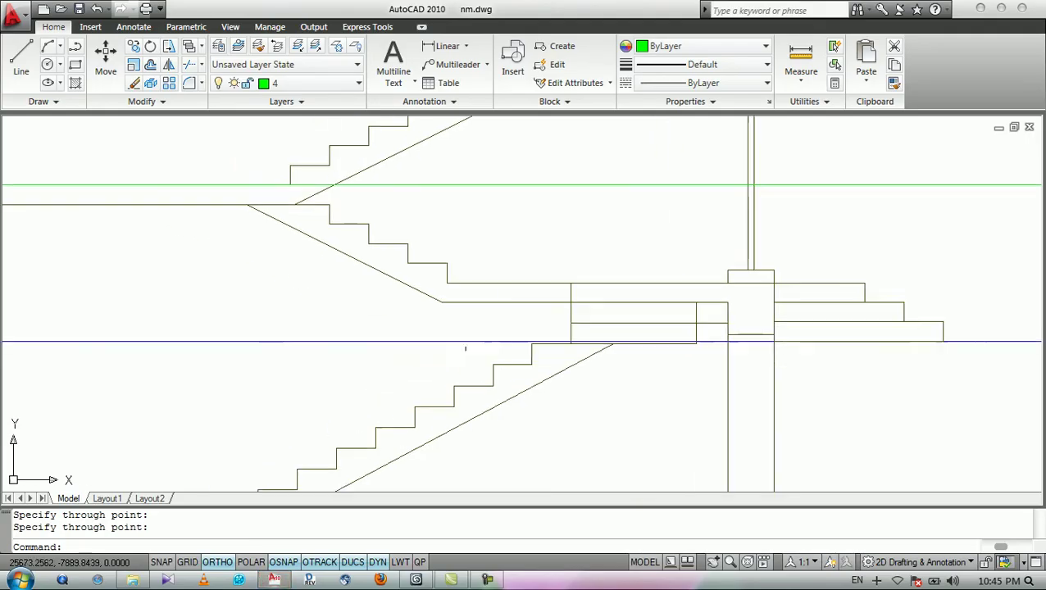
scroll(643, 347, up, 10)
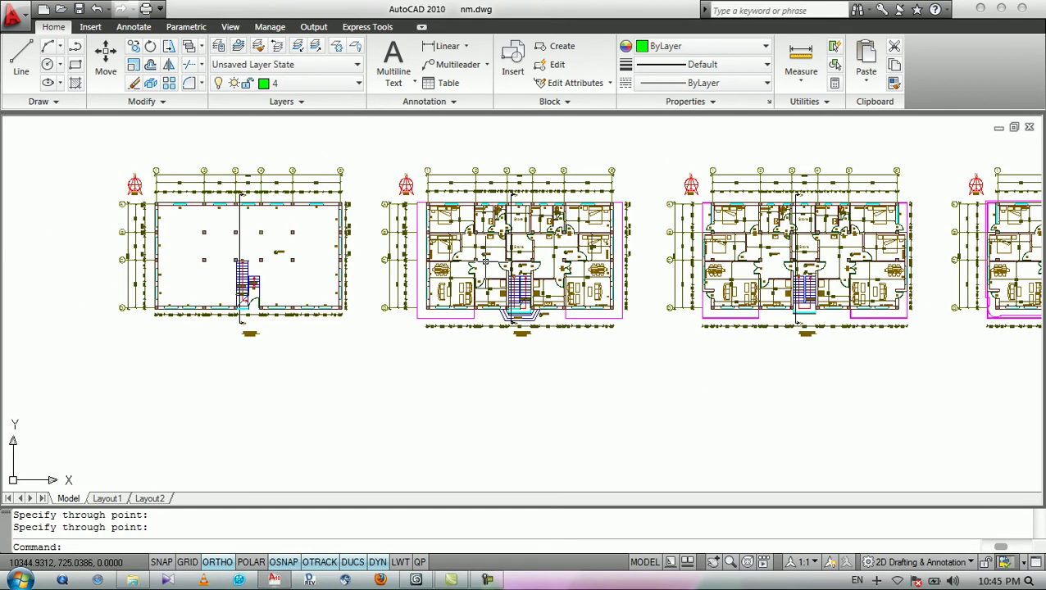
scroll(510, 324, up, 7)
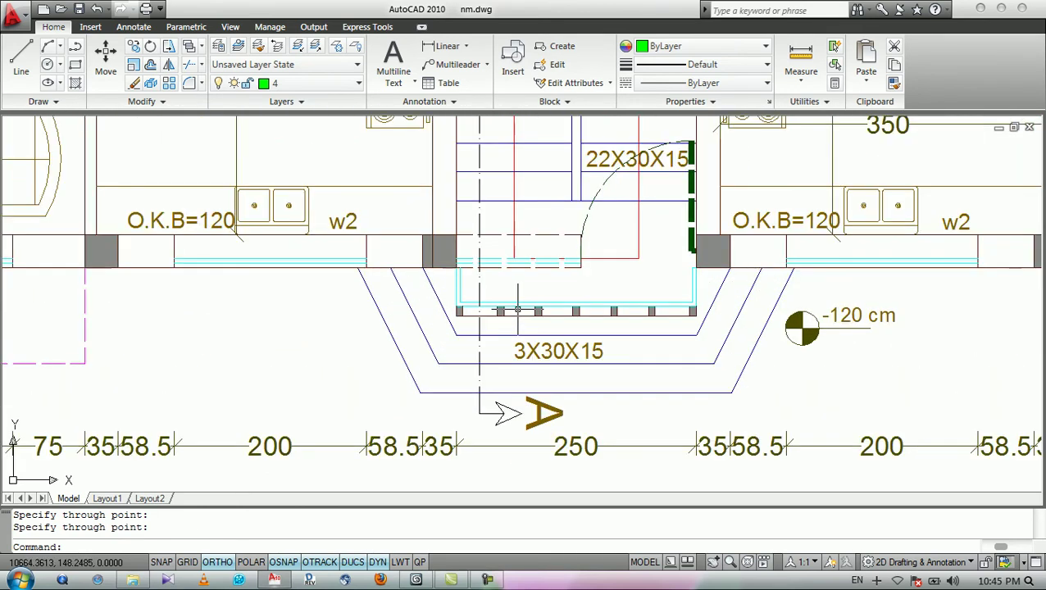
scroll(517, 310, down, 3)
scroll(513, 351, down, 5)
scroll(350, 320, up, 2)
scroll(344, 332, up, 1)
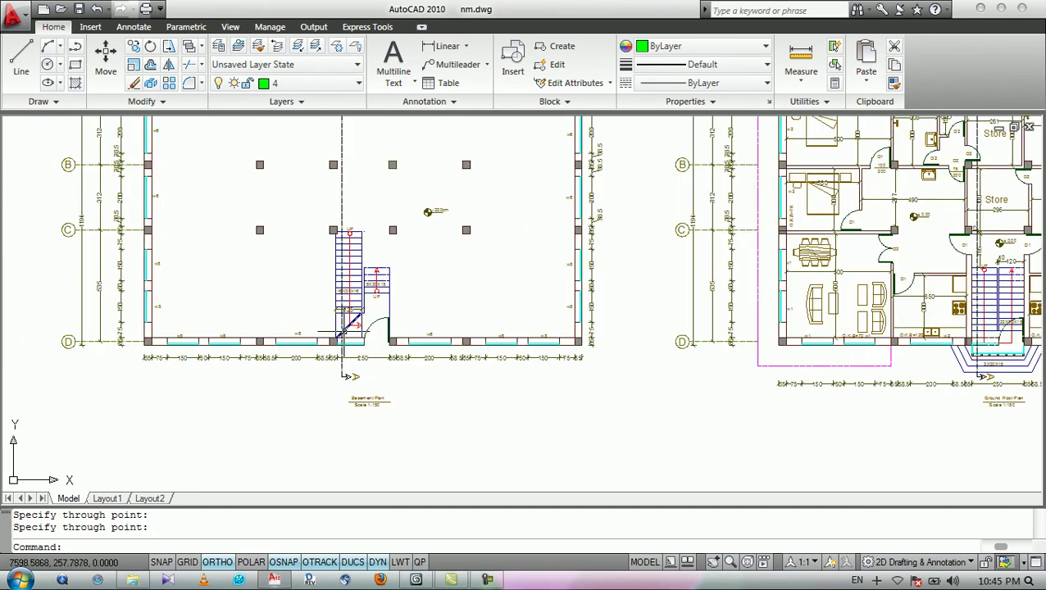
scroll(344, 332, up, 3)
middle_drag(408, 330, 290, 309)
middle_drag(537, 303, 311, 278)
middle_drag(736, 276, 325, 276)
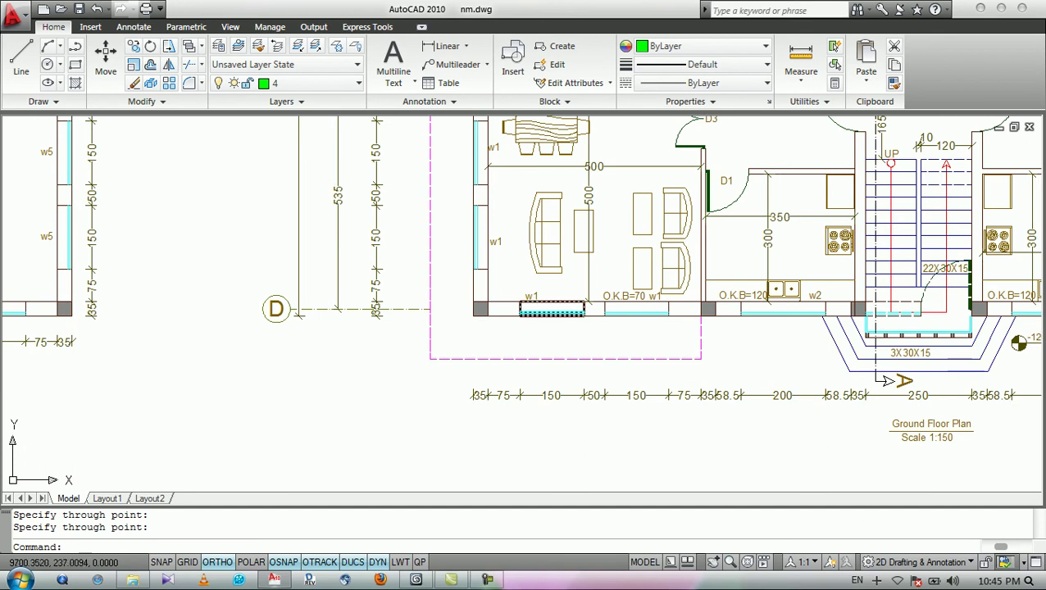
- Examine where the entrance steps meet the column beside the stair in the Ground Floor Plan
middle_drag(624, 299, 382, 282)
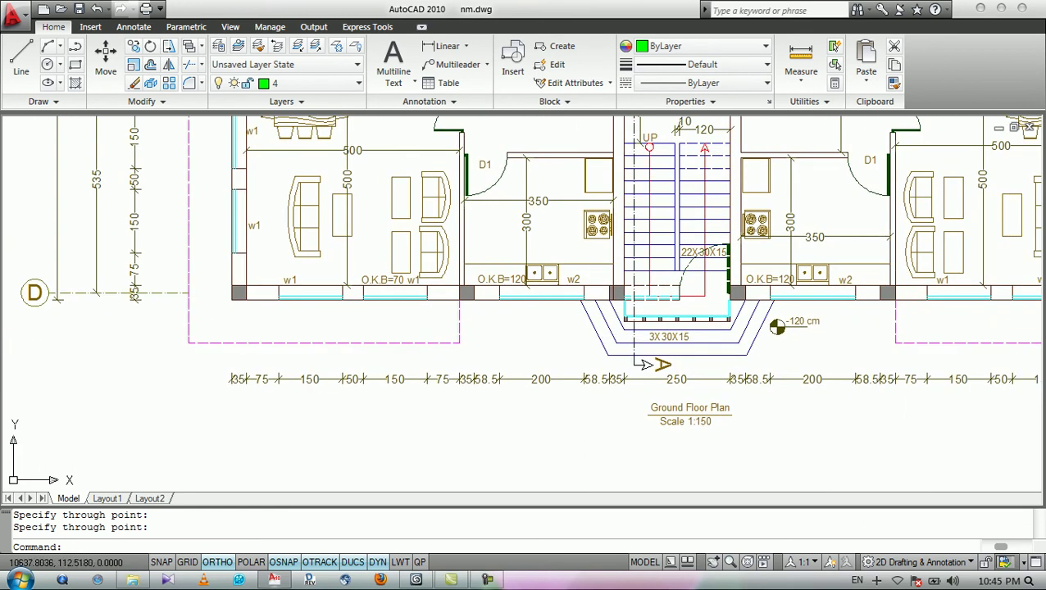
scroll(645, 313, up, 3)
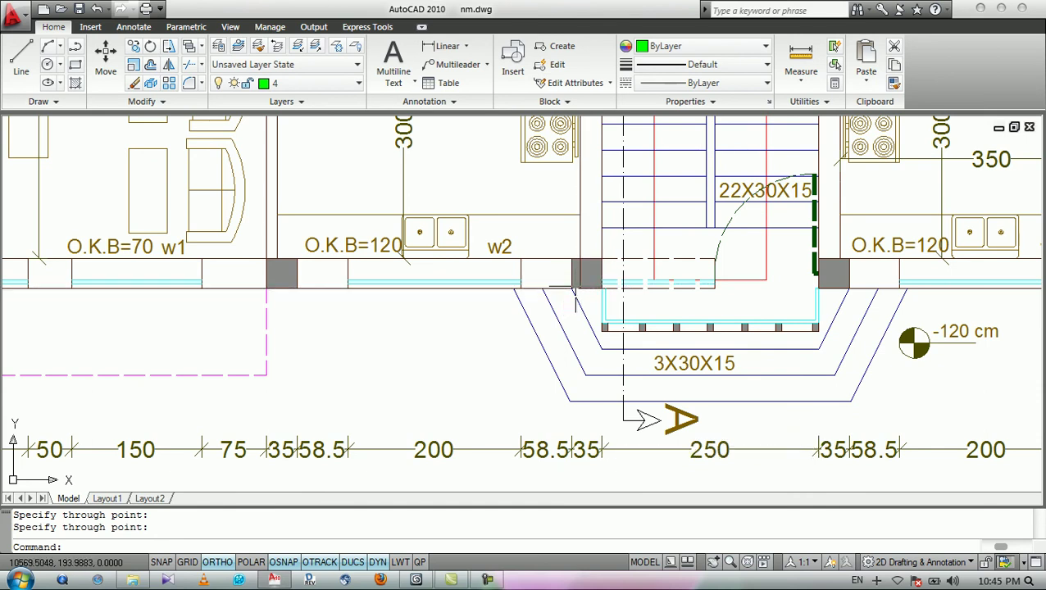
scroll(507, 318, down, 3)
scroll(586, 310, down, 4)
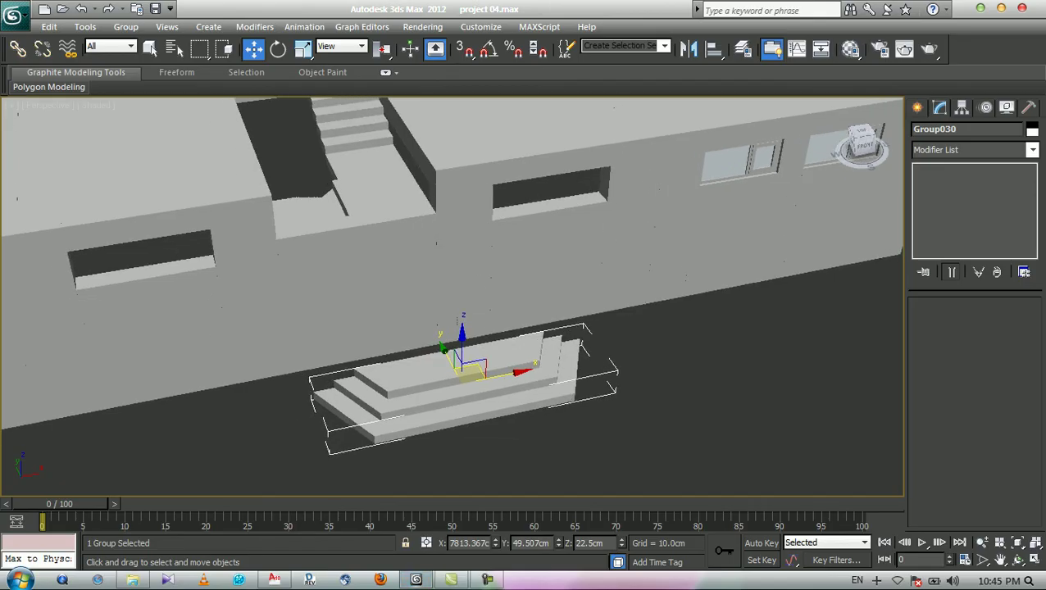
- Switch back to 3ds Max and snap the top inner corner of the grouped entrance steps to the lower corner of the basement stair opening
scroll(453, 296, up, 3)
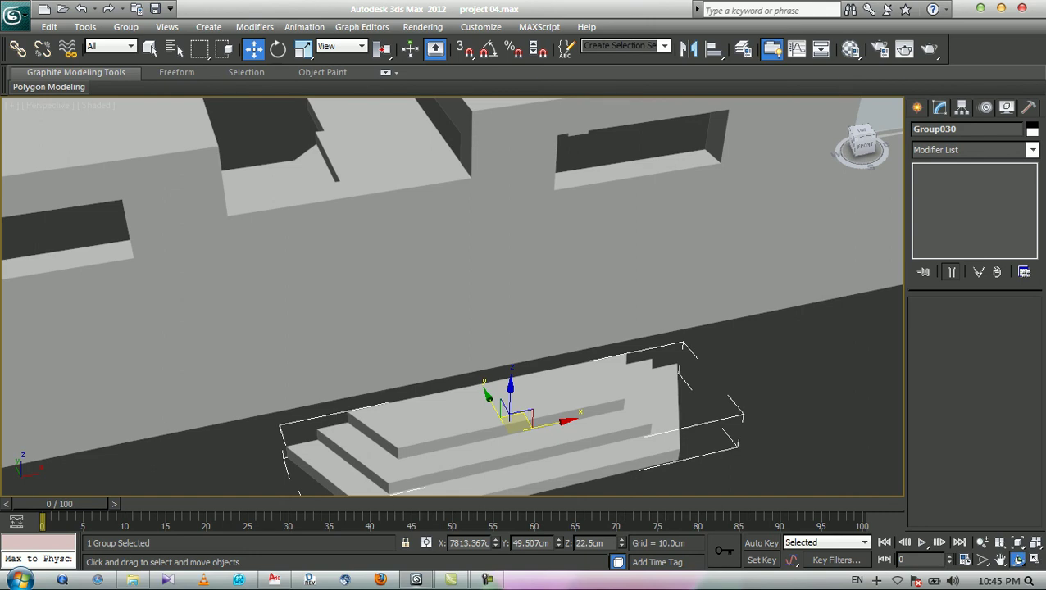
click(1017, 560)
drag(410, 295, 624, 320)
middle_drag(623, 320, 584, 199)
alt+middle_drag(550, 328, 533, 295)
drag(467, 279, 413, 290)
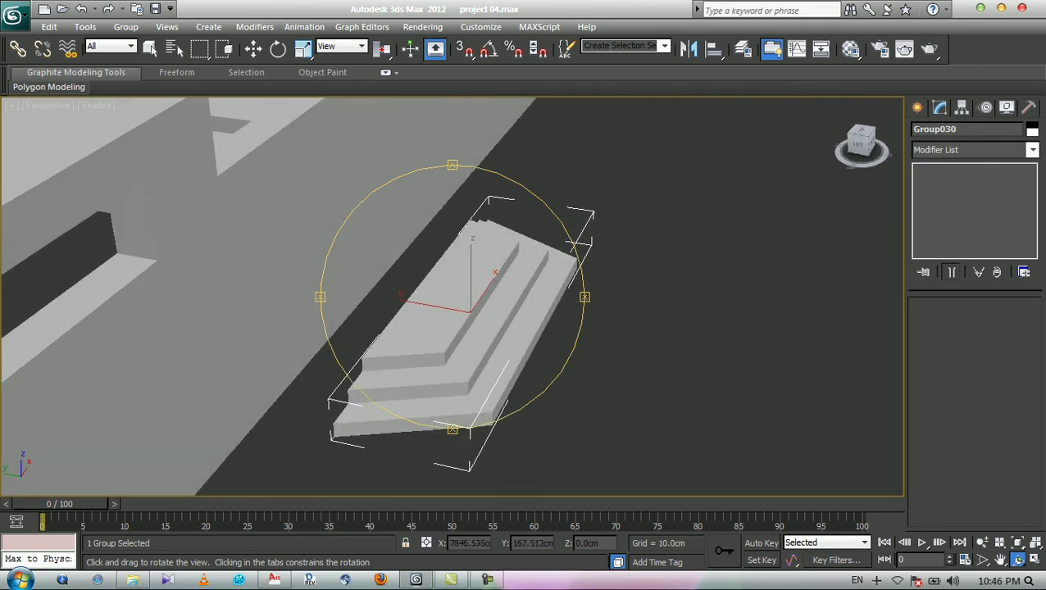
key(w)
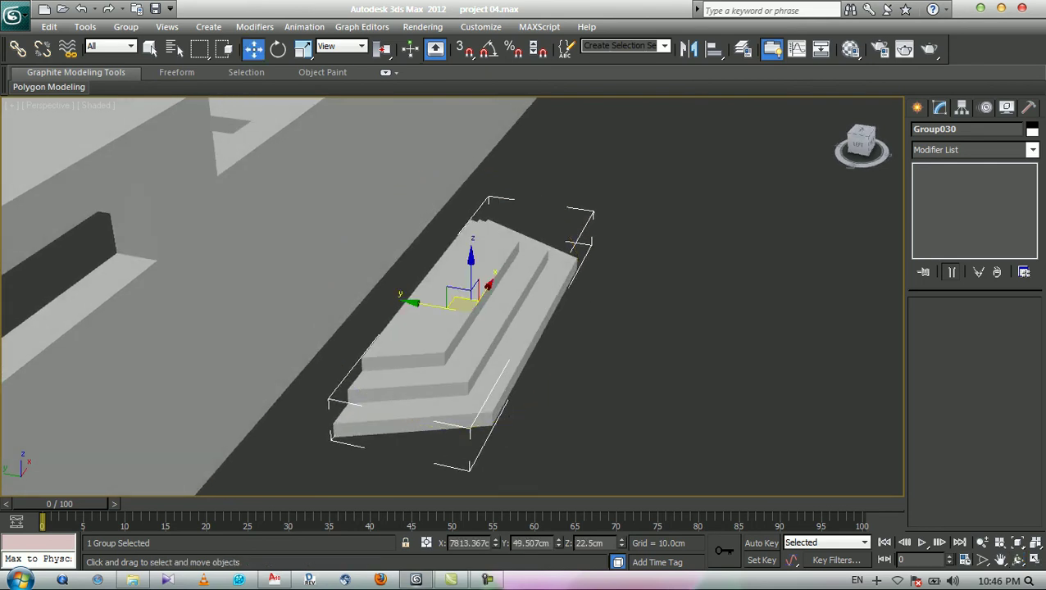
key(s)
drag(361, 359, 220, 174)
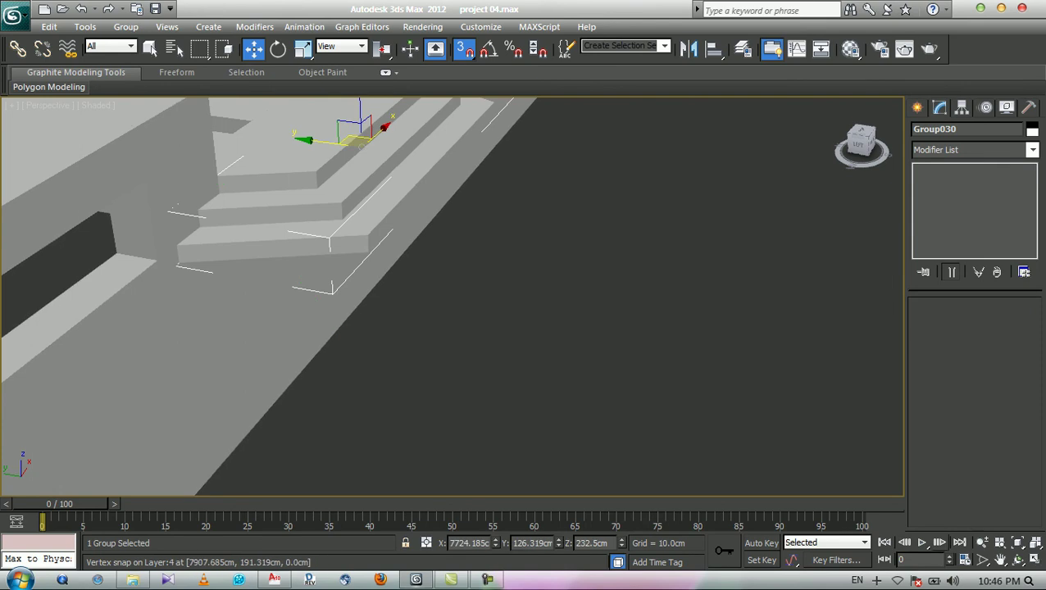
- Switch to the AutoCAD drawing and check how the top entrance step aligns with the column beside the stair in the Ground Floor Plan
alt+middle_drag(525, 301, 455, 331)
click(275, 579)
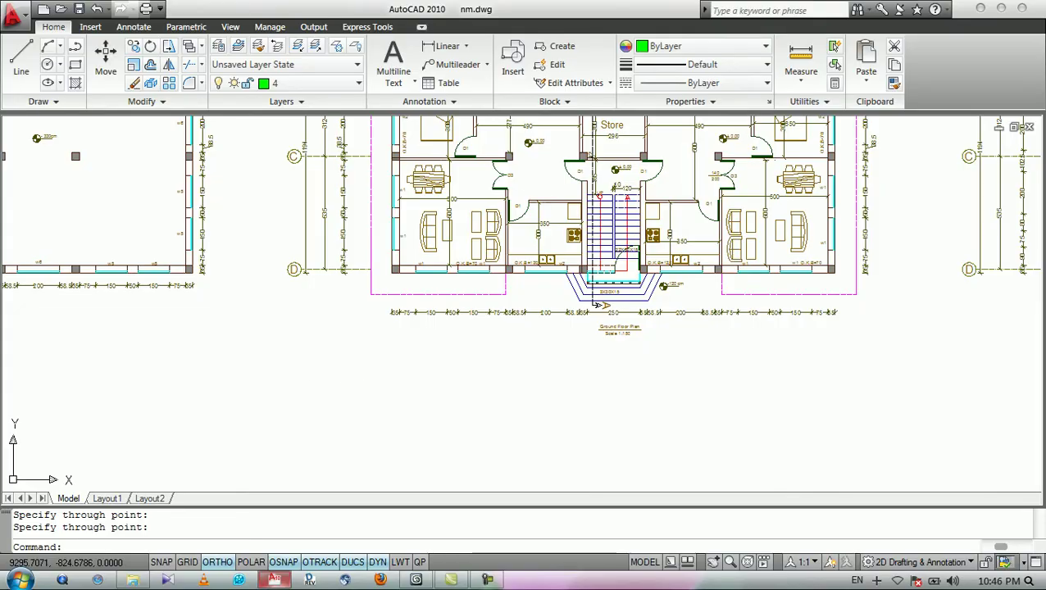
mouse_move(335, 351)
middle_down()
mouse_move(567, 386)
mouse_move(354, 390)
middle_up()
scroll(586, 320, up, 8)
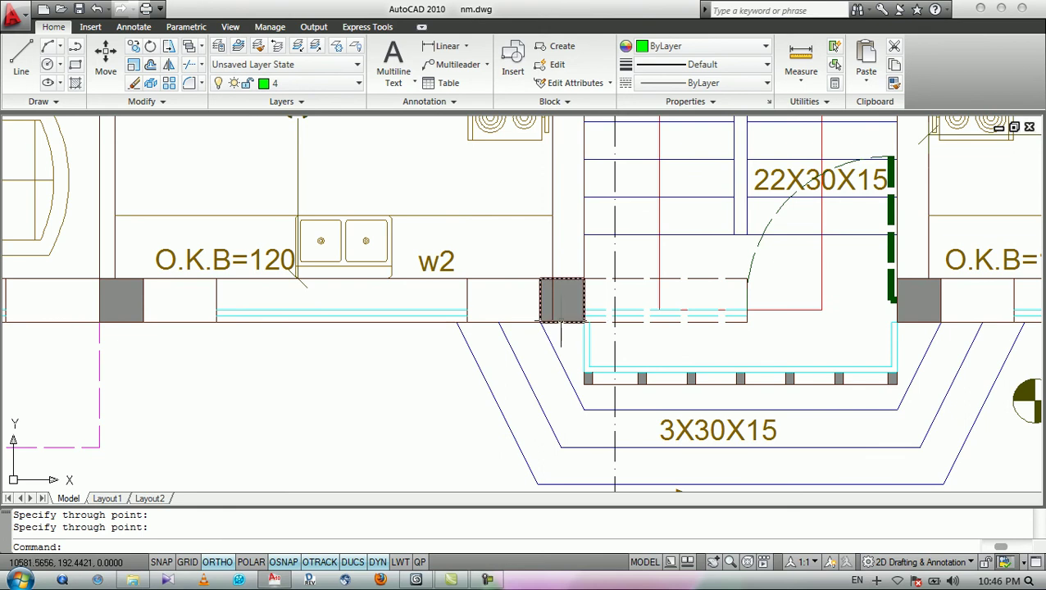
scroll(525, 325, down, 2)
scroll(518, 336, down, 2)
click(484, 362)
click(429, 379)
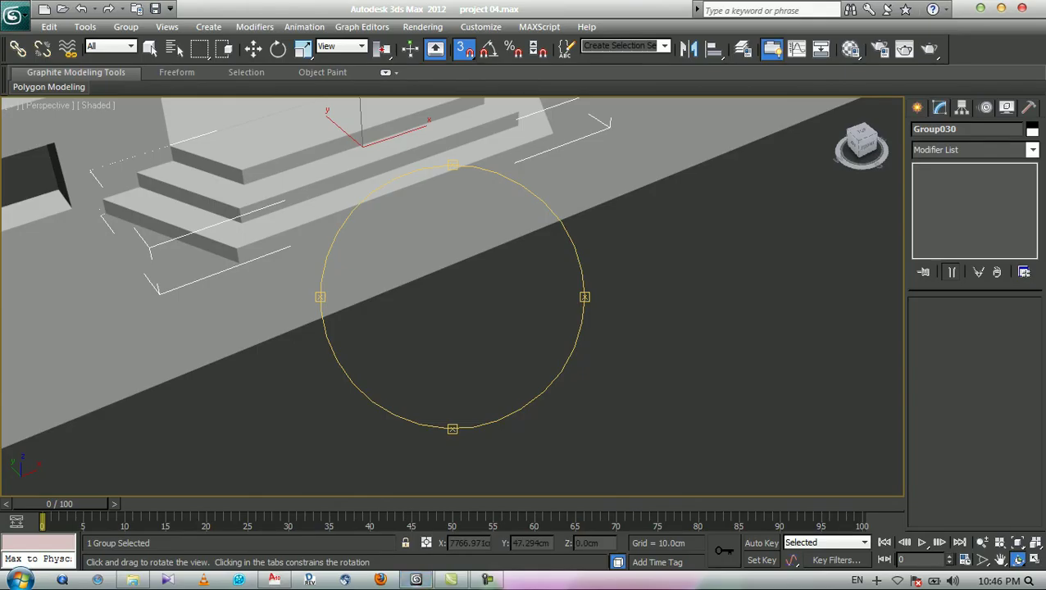
- Switch back to 3ds Max and inspect both ends of the entrance steps against the sides of the stair opening
drag(426, 290, 457, 338)
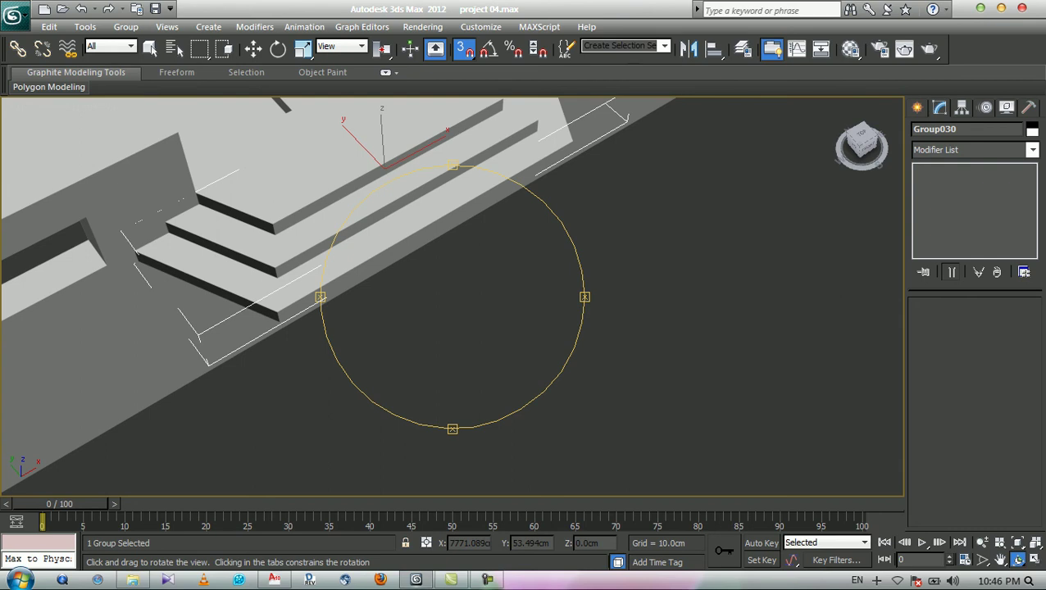
middle_drag(457, 338, 486, 396)
scroll(482, 340, down, 4)
drag(566, 320, 582, 316)
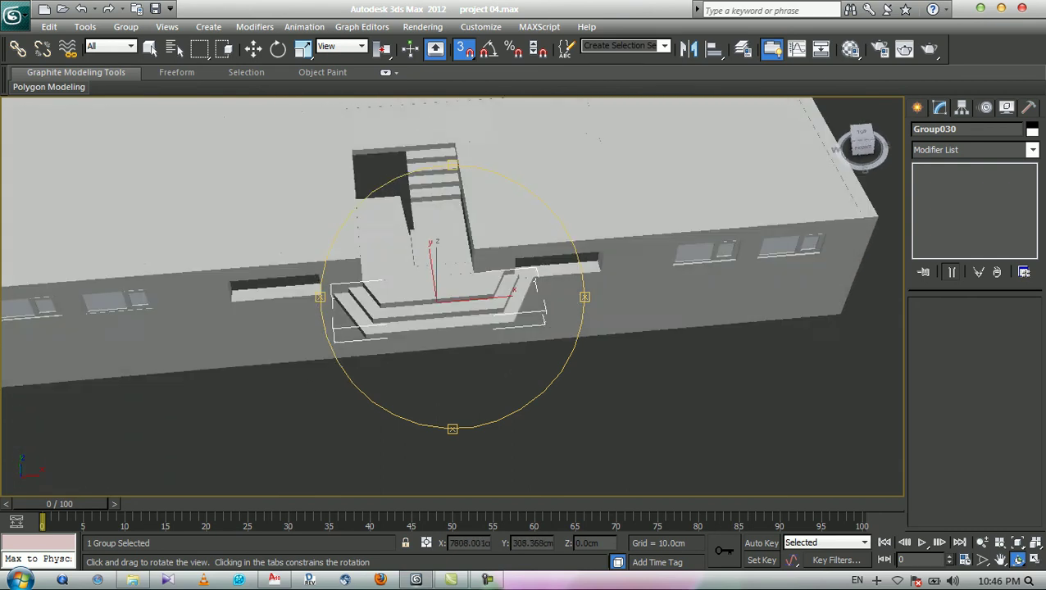
drag(484, 328, 541, 334)
middle_drag(541, 335, 606, 325)
scroll(605, 325, up, 5)
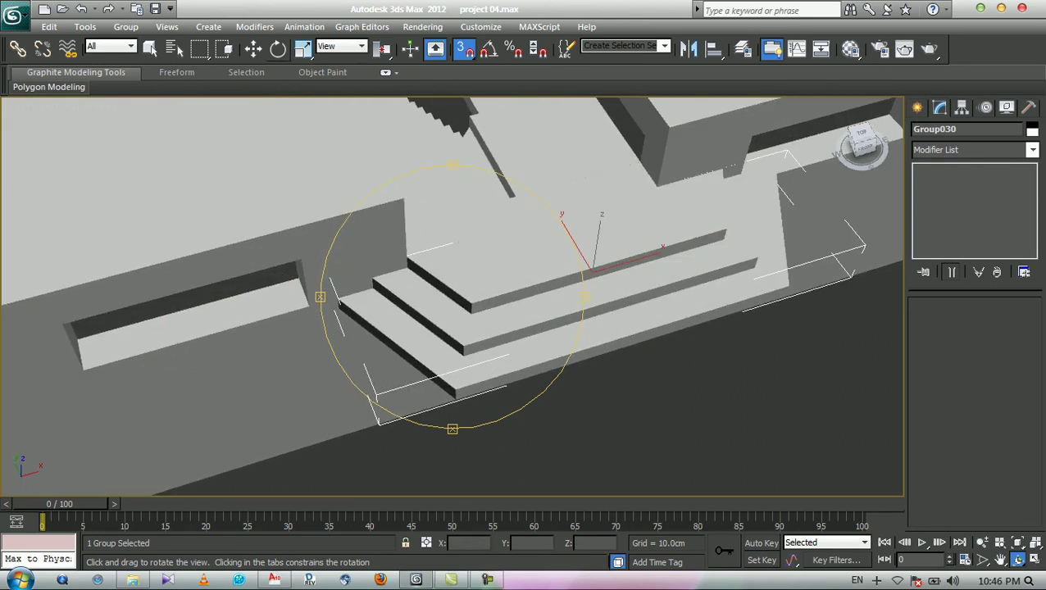
- Try sliding the grouped entrance steps along the X axis, and return them to the corner of the stair opening
key(w)
drag(592, 272, 661, 249)
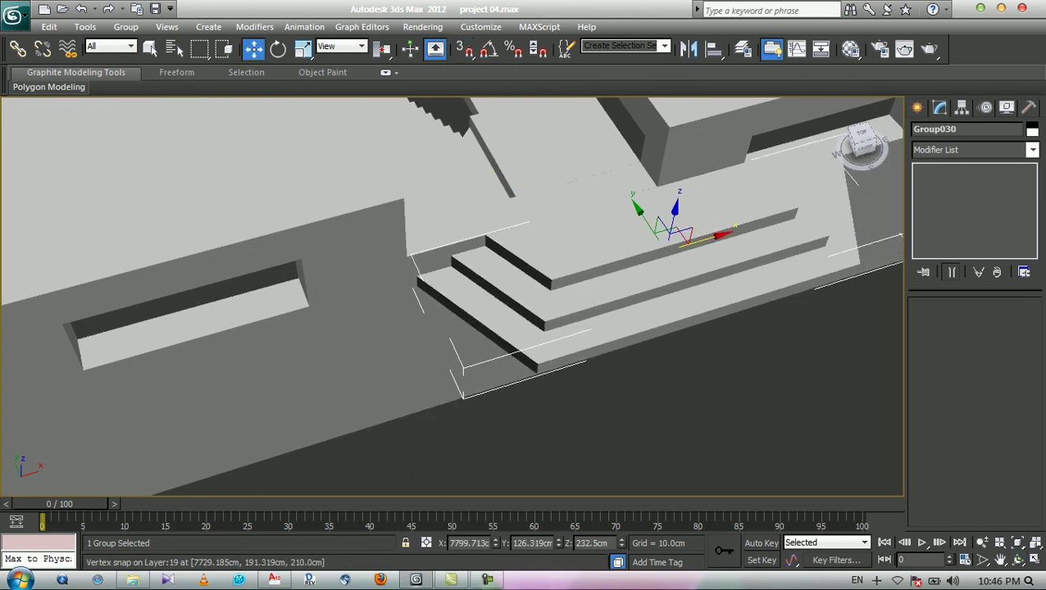
drag(656, 255, 608, 269)
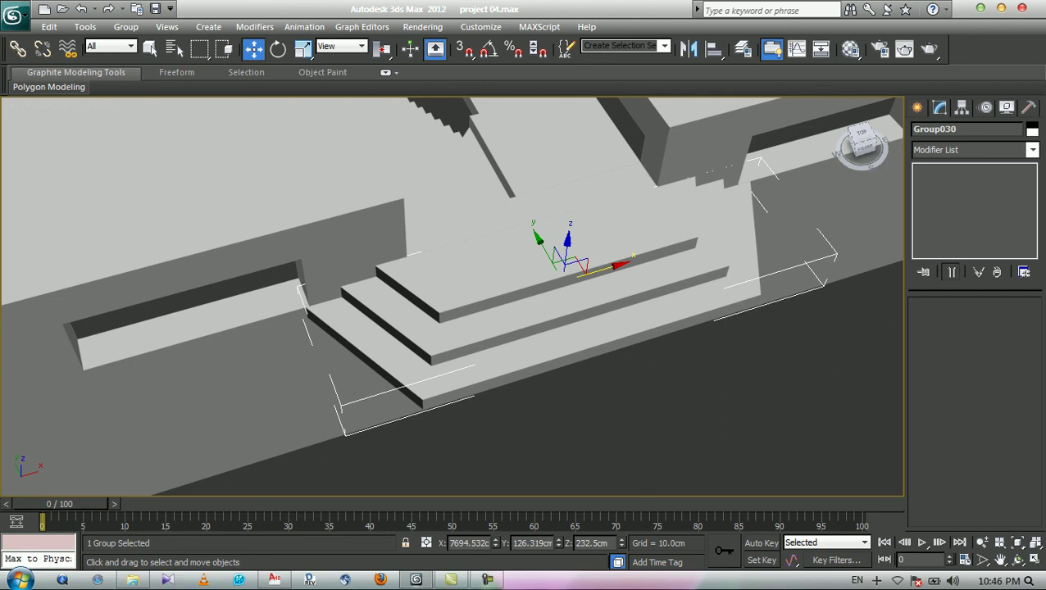
key(ctrl+z)
drag(706, 238, 631, 262)
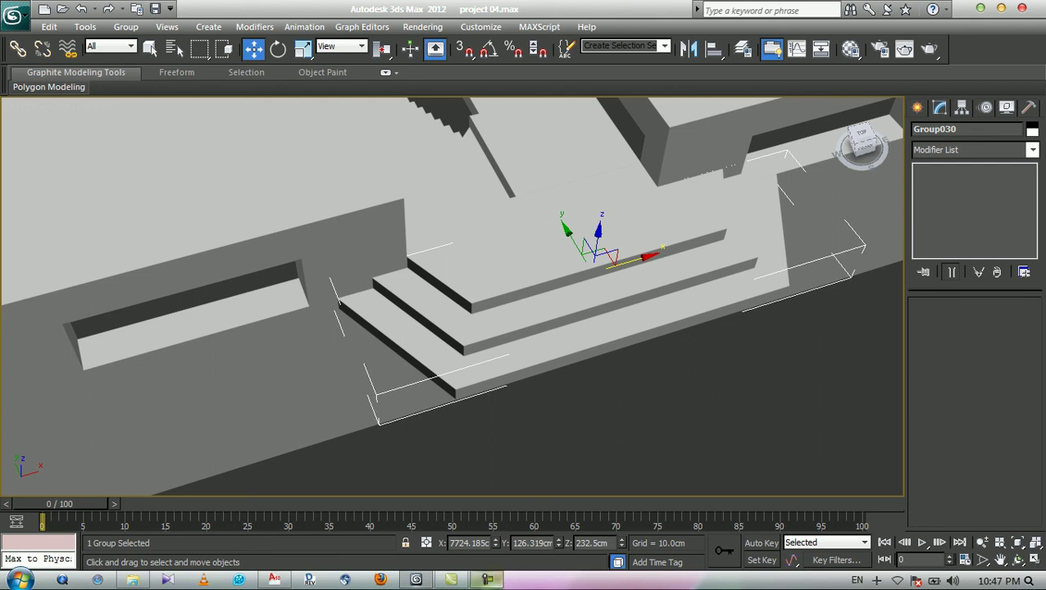
- Switch to the AutoCAD drawing and check the column width beside the entrance steps in the Ground Floor Plan
click(275, 580)
scroll(436, 380, down, 4)
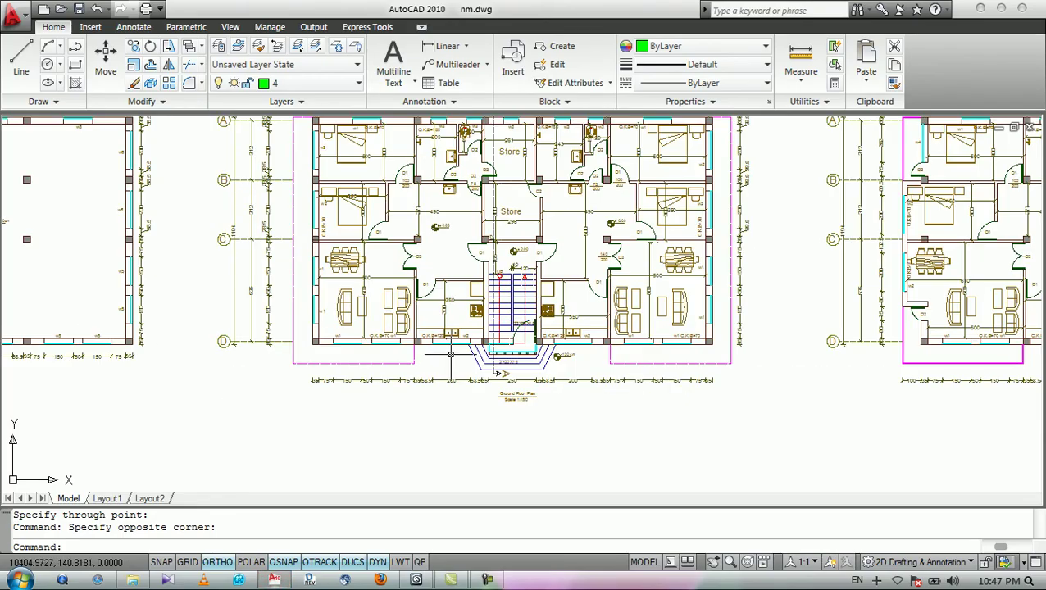
scroll(422, 369, up, 1)
scroll(406, 359, up, 2)
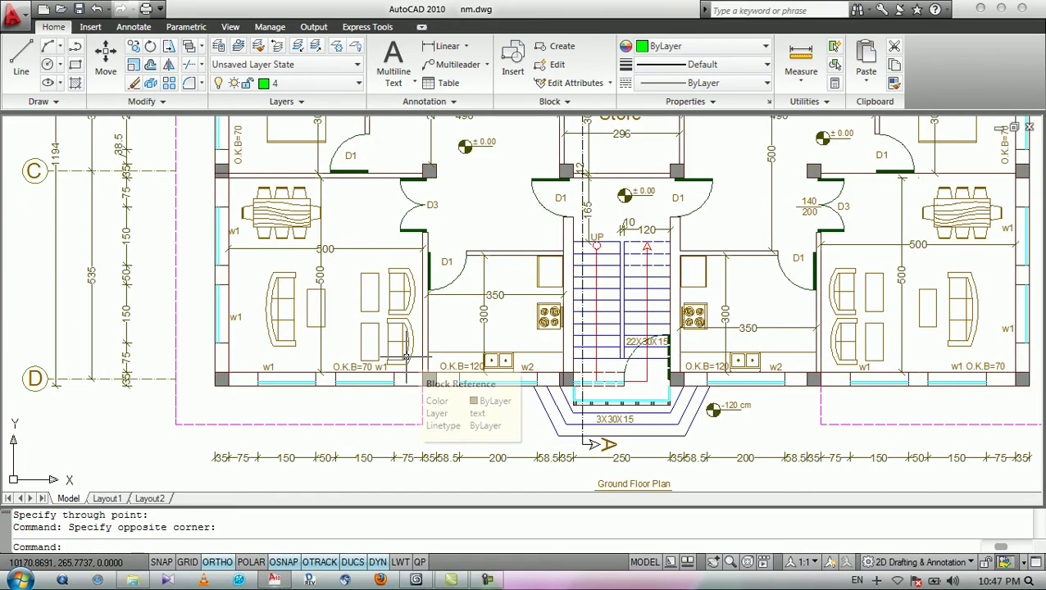
scroll(400, 369, up, 5)
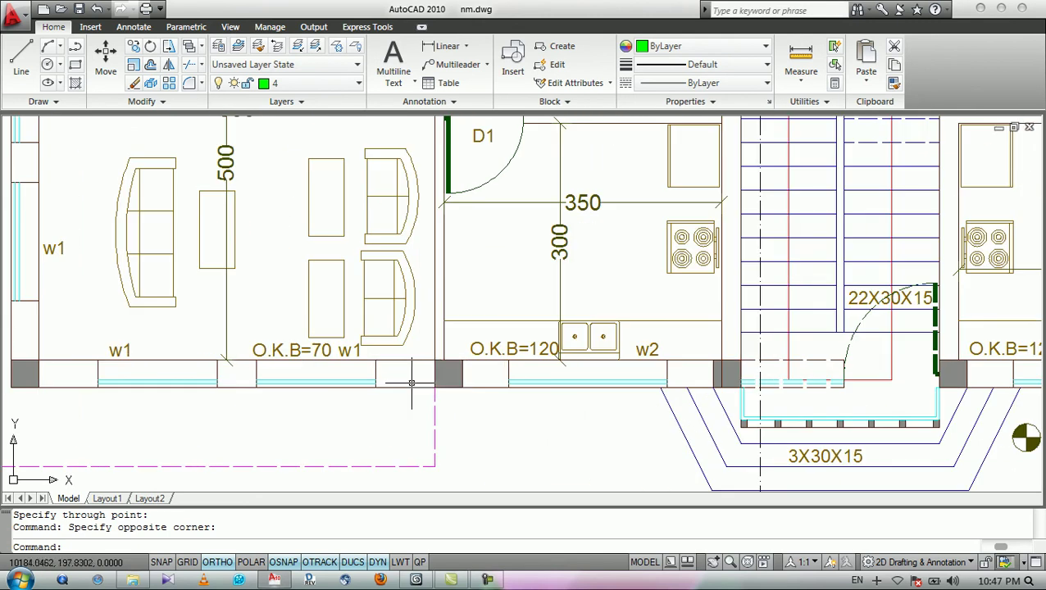
scroll(414, 379, down, 4)
click(490, 386)
click(481, 401)
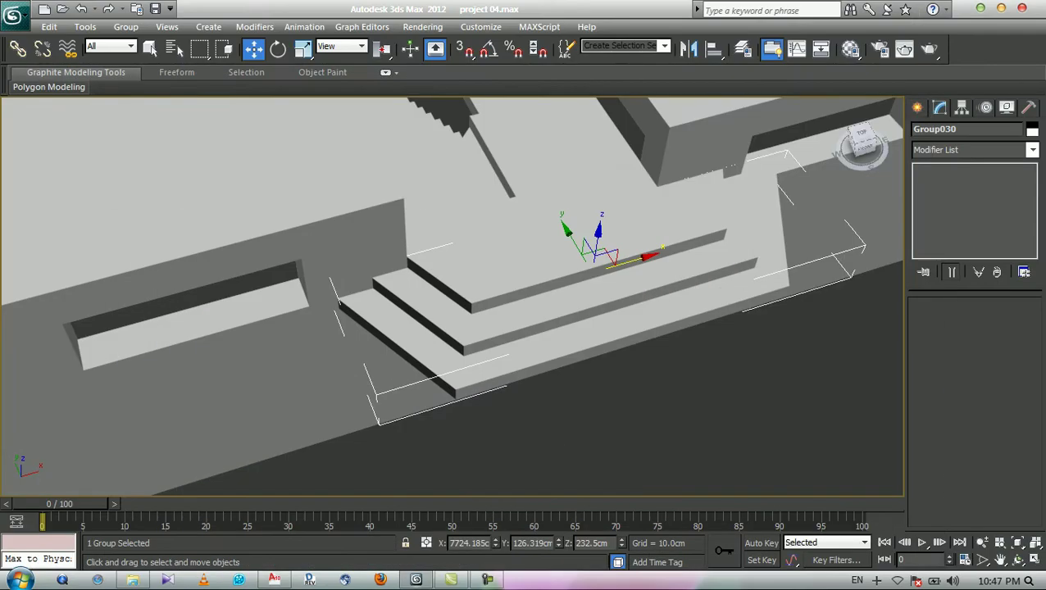
- Switch back to 3ds Max and offset the grouped entrance steps by -35 cm along the world X axis
middle_drag(517, 272, 453, 296)
scroll(452, 296, up, 3)
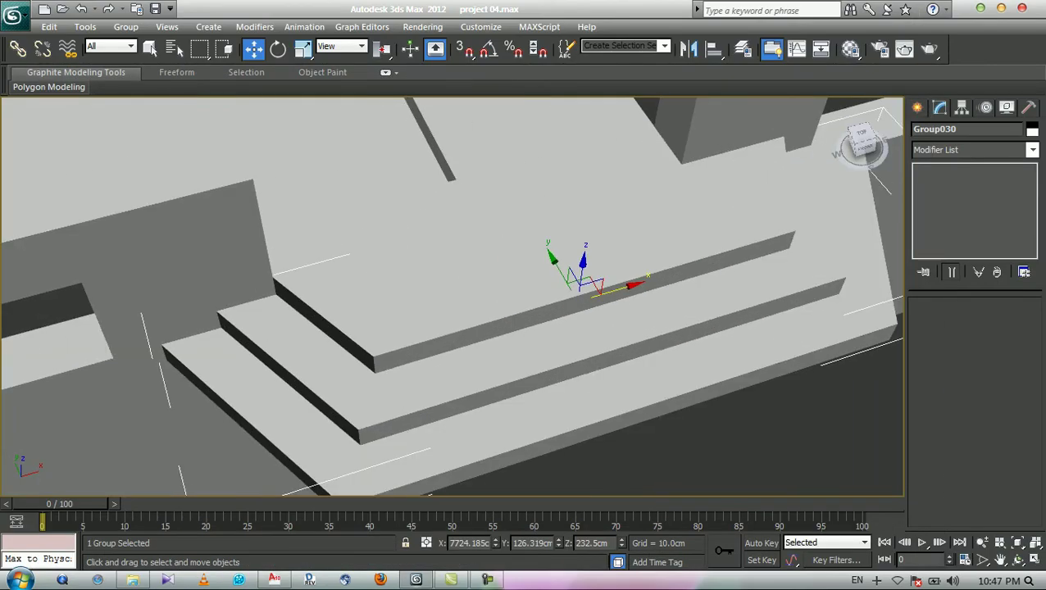
key(F12)
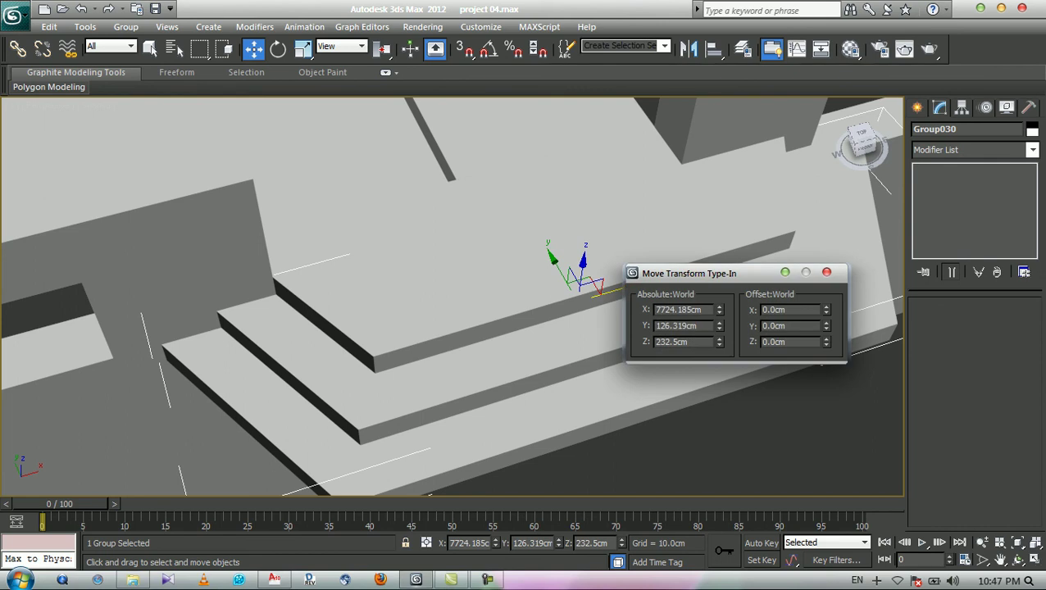
double_click(784, 310)
text(-35)
key(Return)
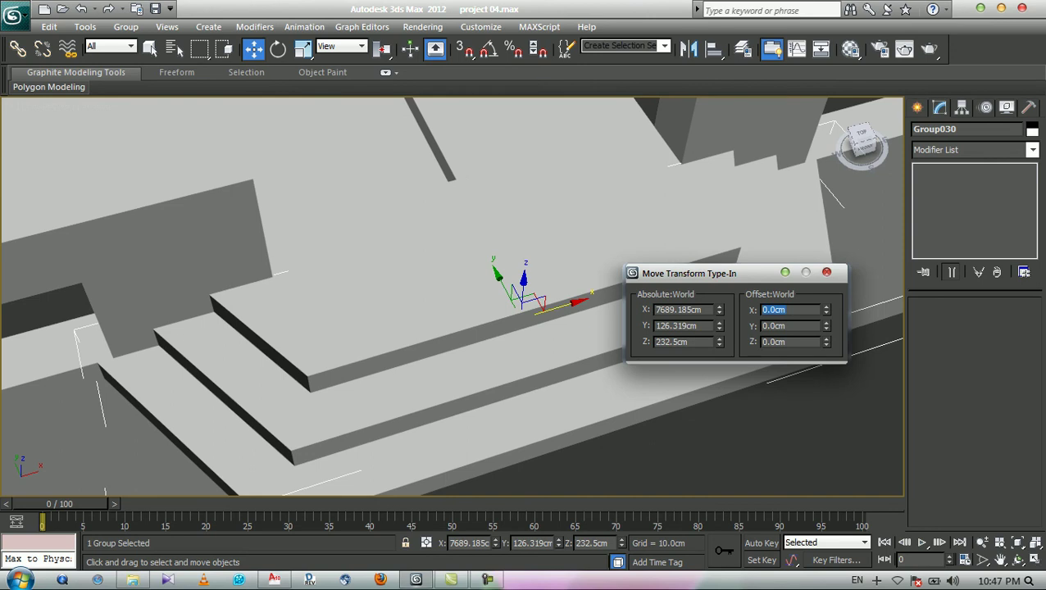
key(Escape)
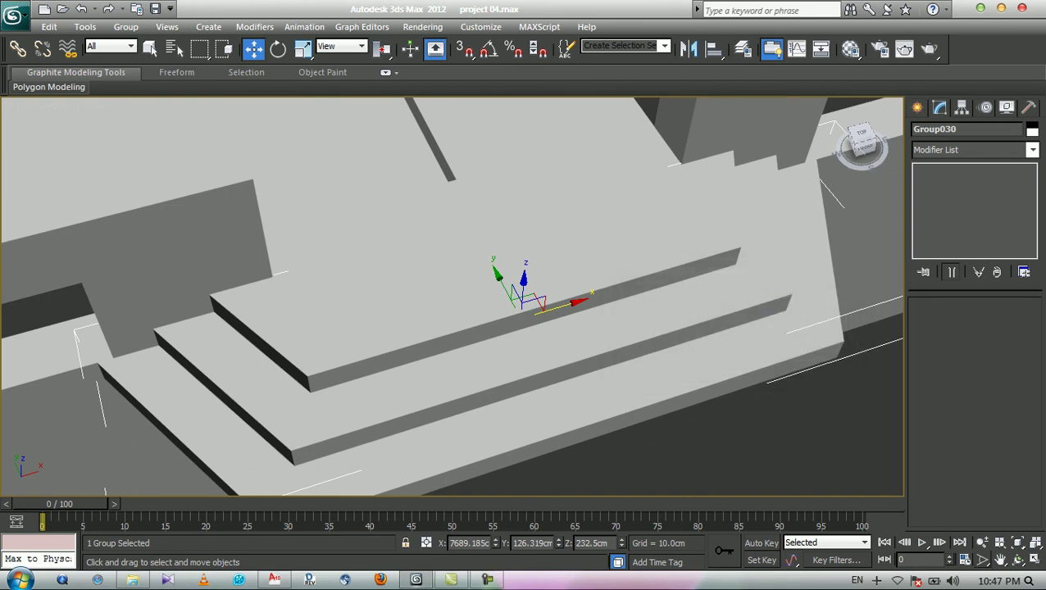
- Inspect the position of the entrance steps in front of the basement stair opening
click(1017, 560)
drag(500, 328, 469, 294)
scroll(471, 296, down, 3)
middle_drag(471, 297, 465, 305)
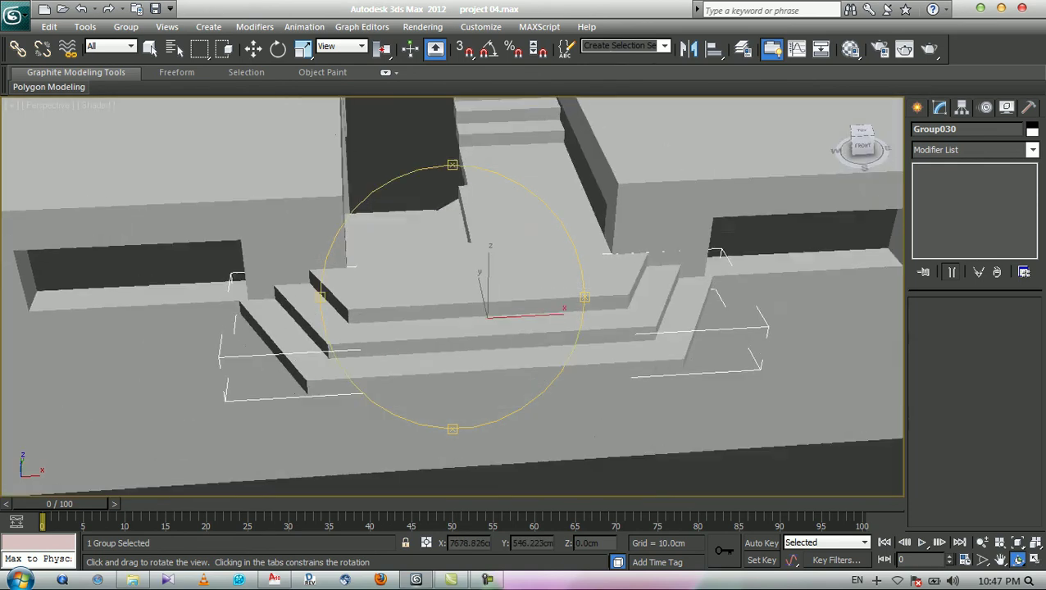
scroll(465, 305, down, 5)
drag(459, 308, 460, 329)
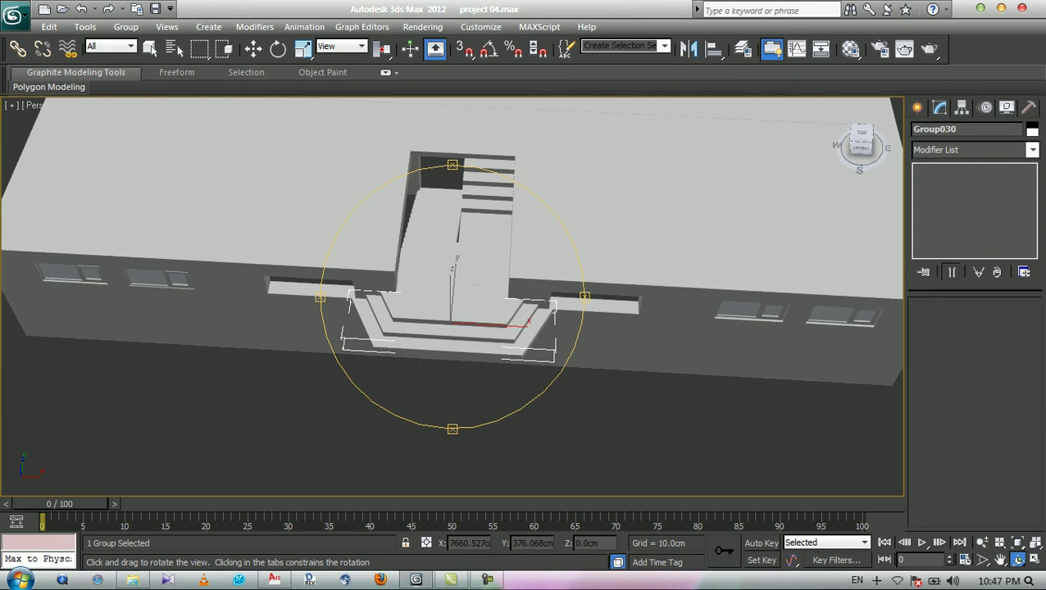
- Move the grouped door along the X axis to just in front of the left wing of the ground-floor model, and deselect it
drag(460, 329, 518, 319)
middle_drag(518, 320, 132, 333)
scroll(441, 313, down, 4)
key(w)
click(644, 268)
drag(681, 256, 623, 266)
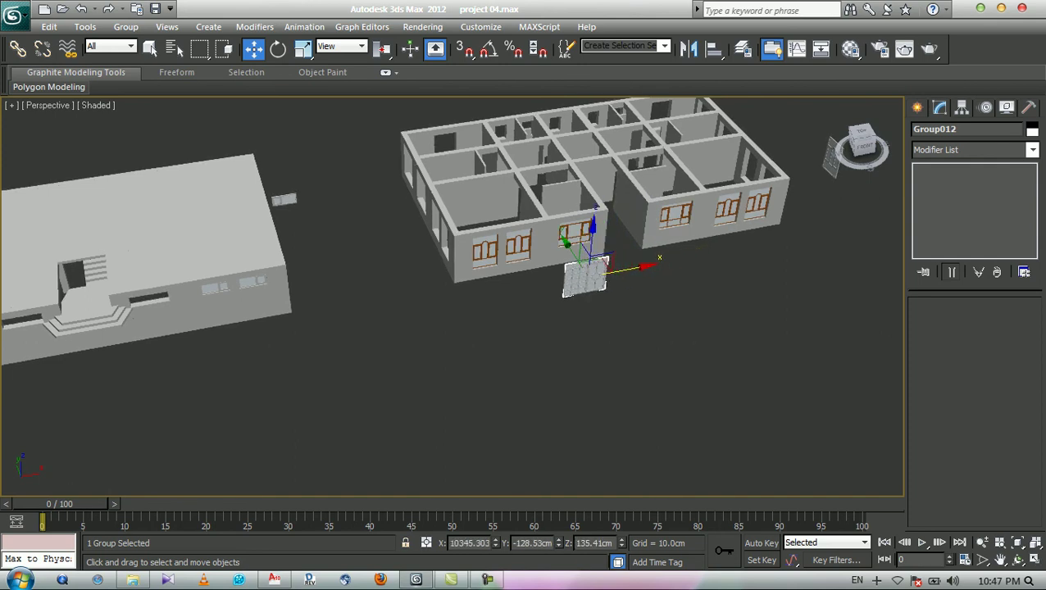
click(661, 329)
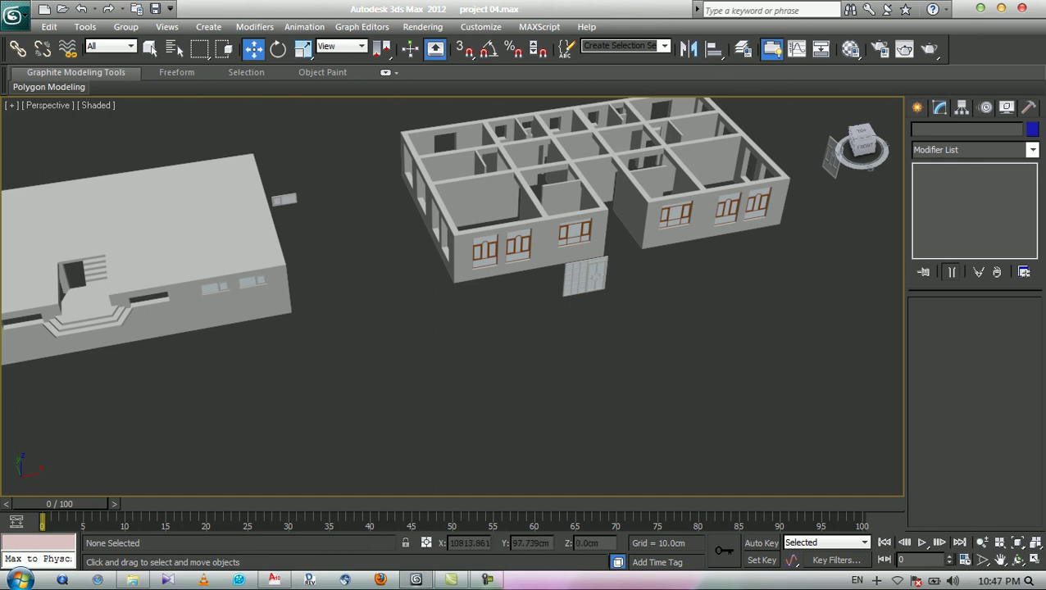
- Examine the front windows and the stair gap between the two wings of the ground-floor model
middle_drag(677, 174, 446, 242)
scroll(552, 200, up, 2)
scroll(500, 273, up, 8)
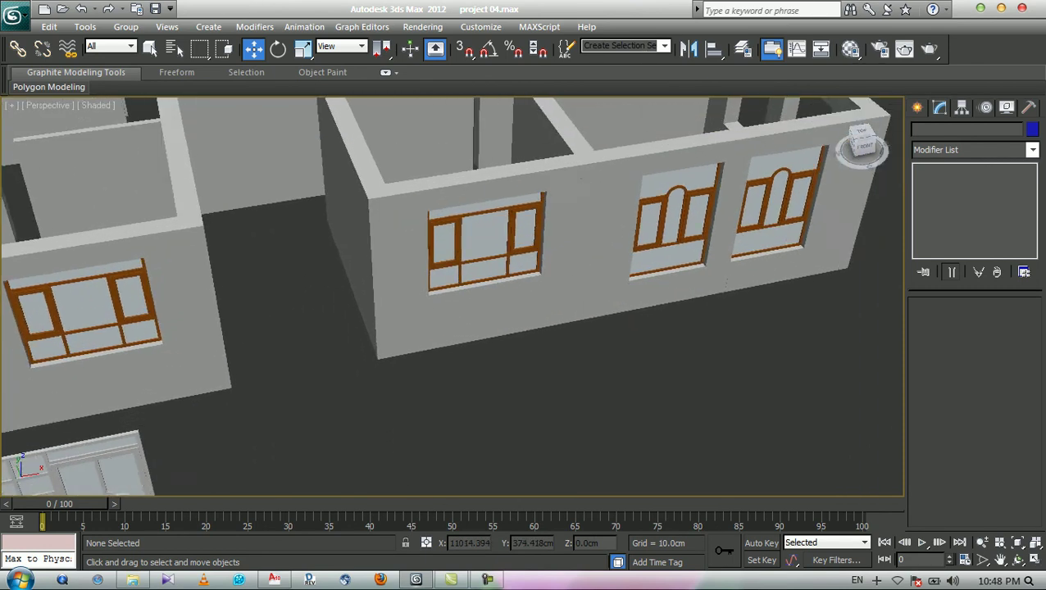
scroll(455, 279, down, 2)
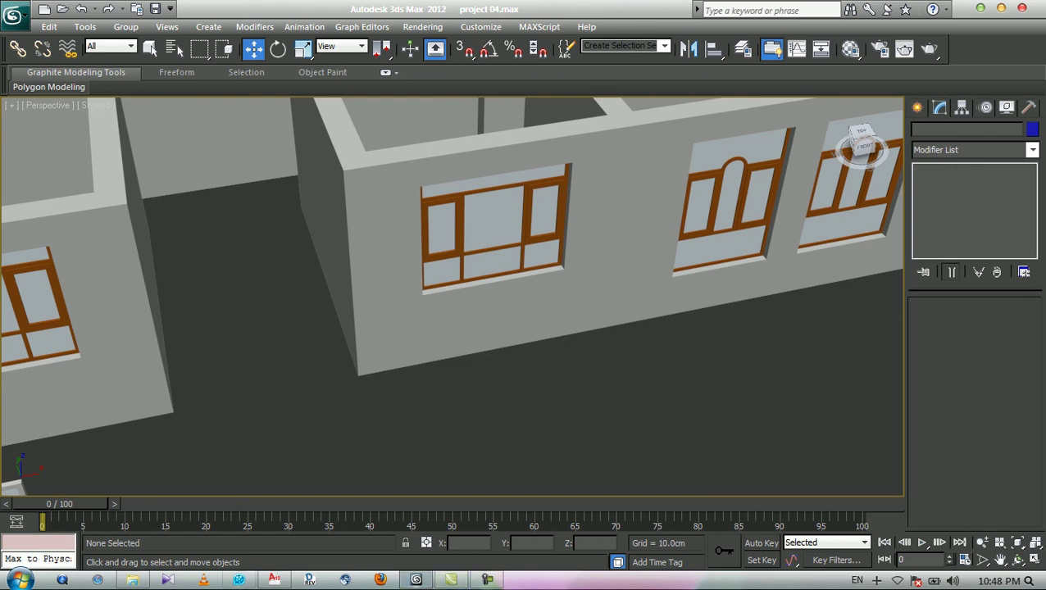
- Switch to the AutoCAD drawing and examine the windows, balconies and entrance on the lower floors of the front elevation
click(275, 580)
scroll(427, 337, down, 12)
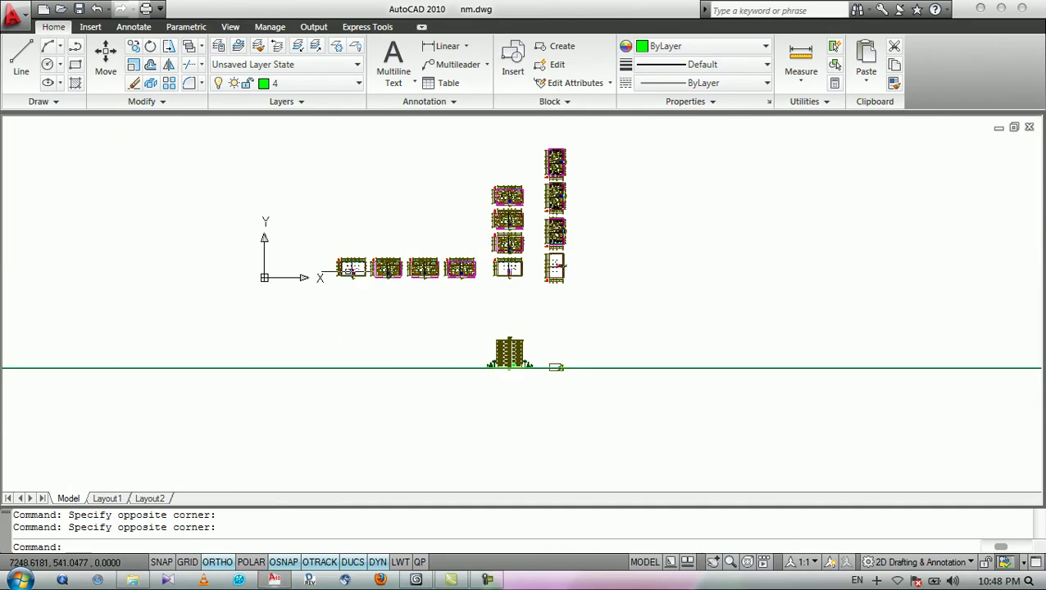
scroll(491, 352, up, 10)
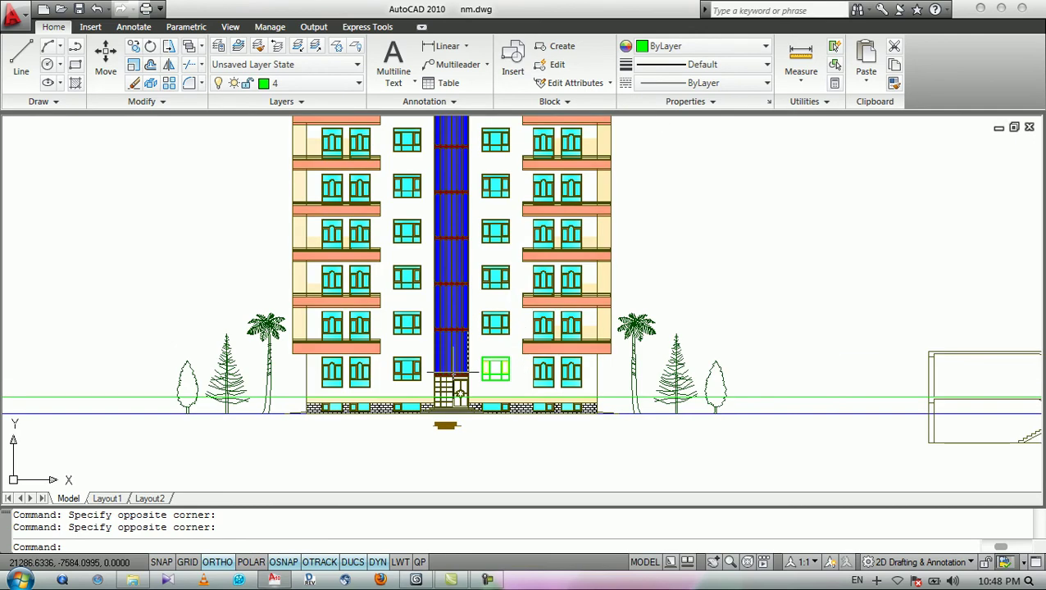
scroll(419, 374, up, 5)
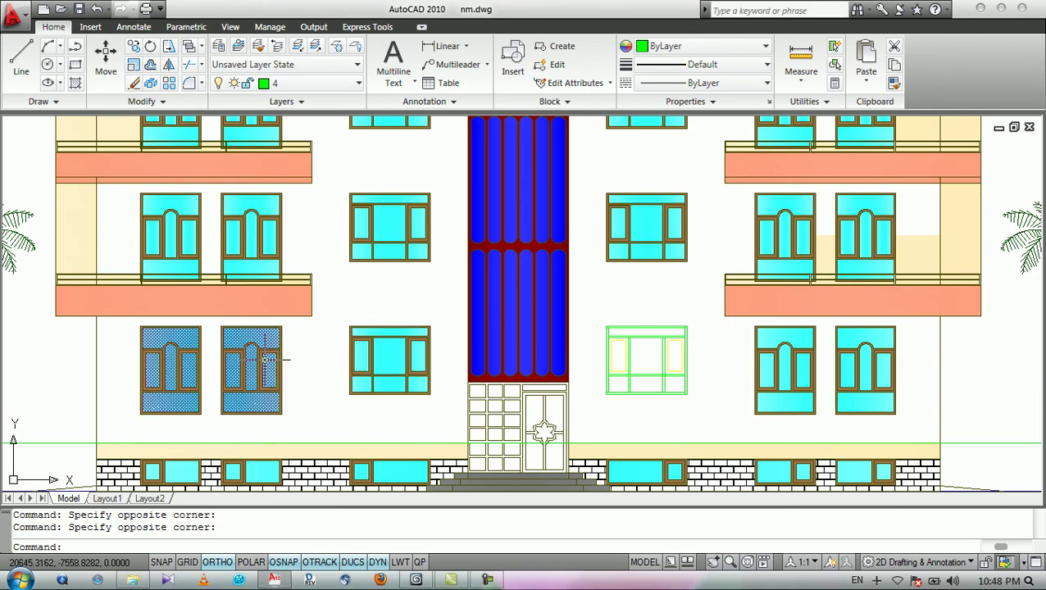
scroll(250, 369, up, 2)
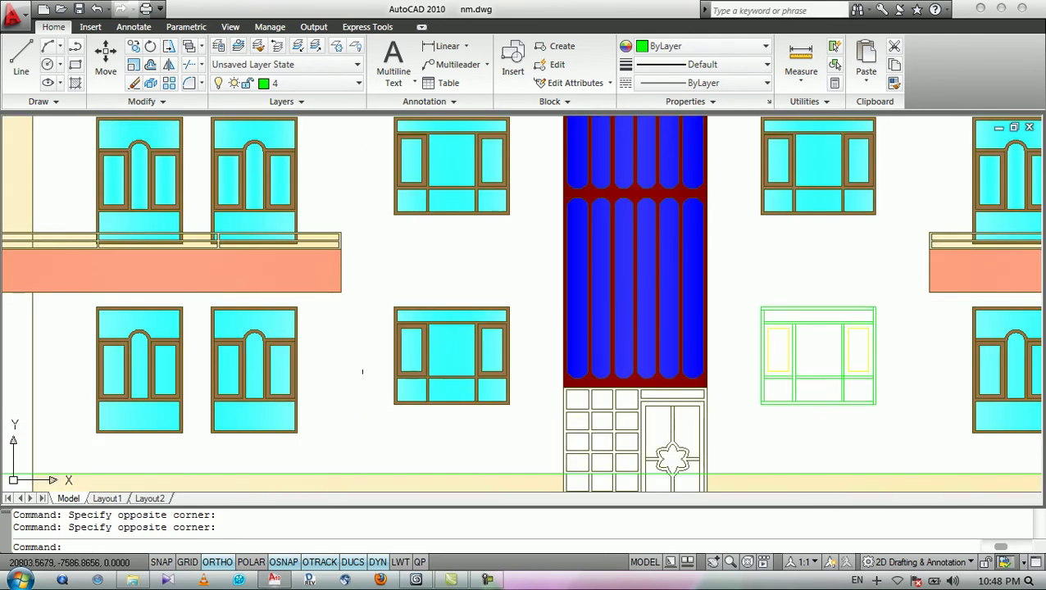